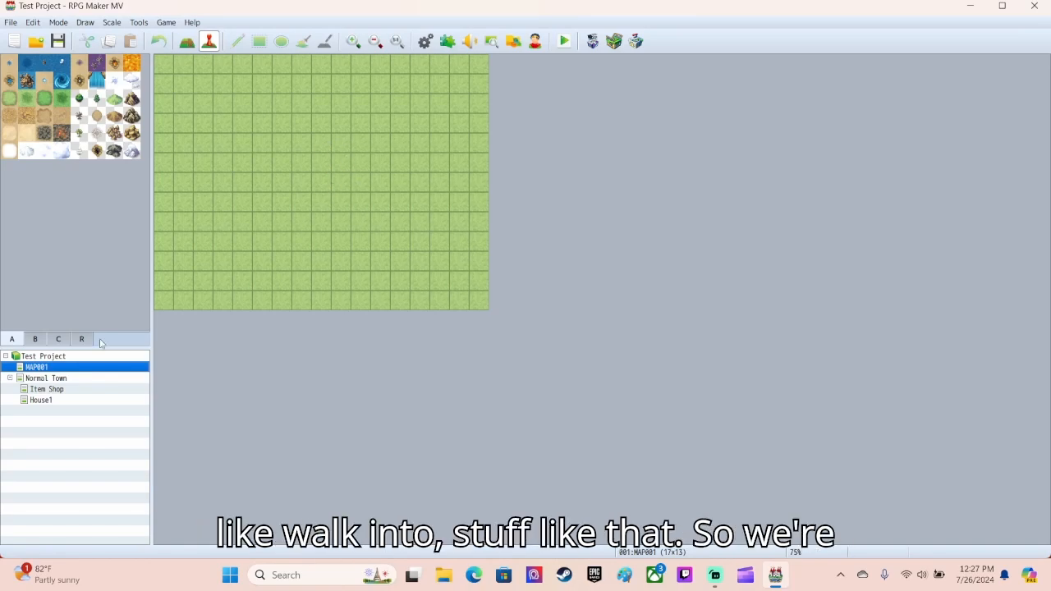
# - Look over the Normal Town and Item Shop maps and inspect the door event on the small blue-roofed building in town
pyautogui.click(61, 380)
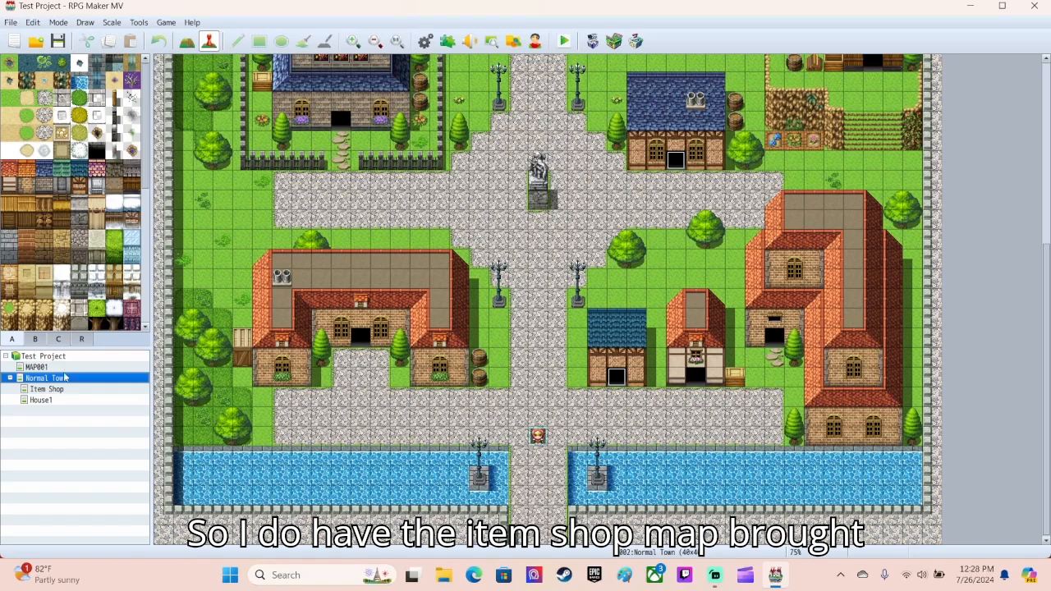
pyautogui.click(49, 389)
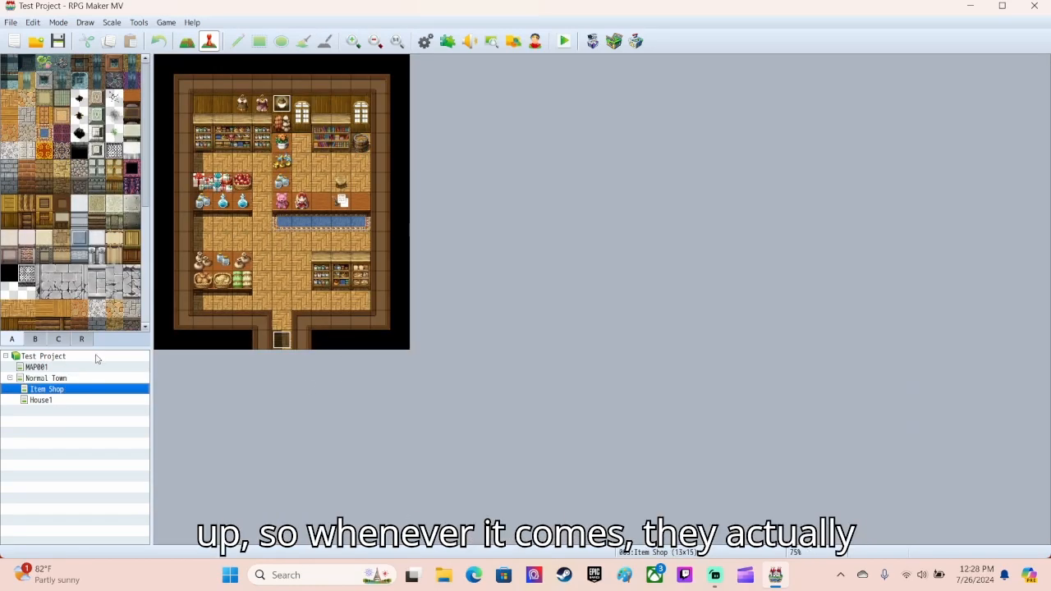
pyautogui.click(49, 378)
pyautogui.keyDown('ctrl'); pyautogui.scroll(3, 757, 404); pyautogui.keyUp('ctrl')
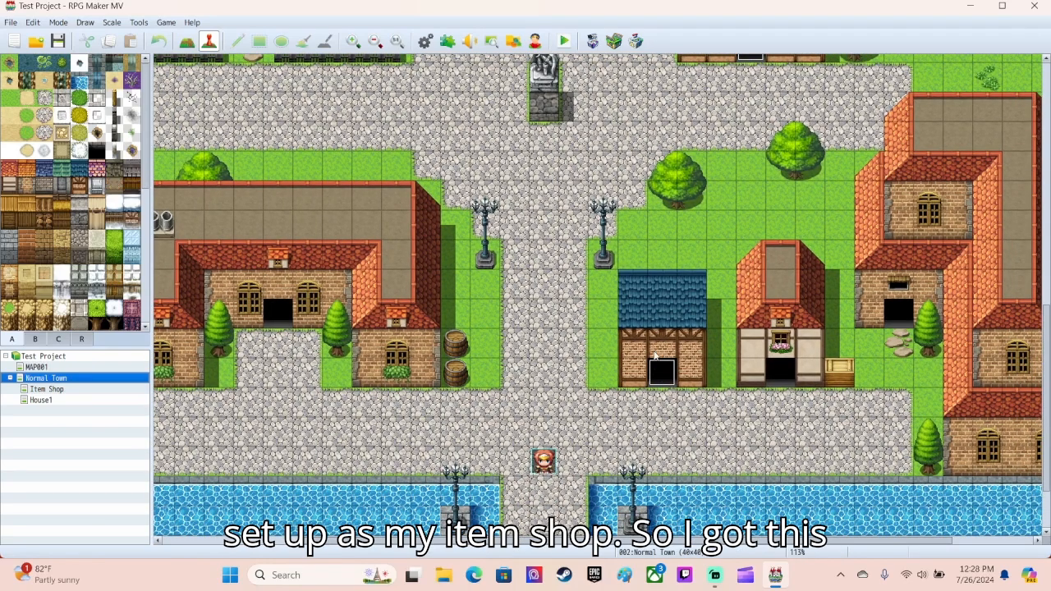
pyautogui.doubleClick(661, 375)
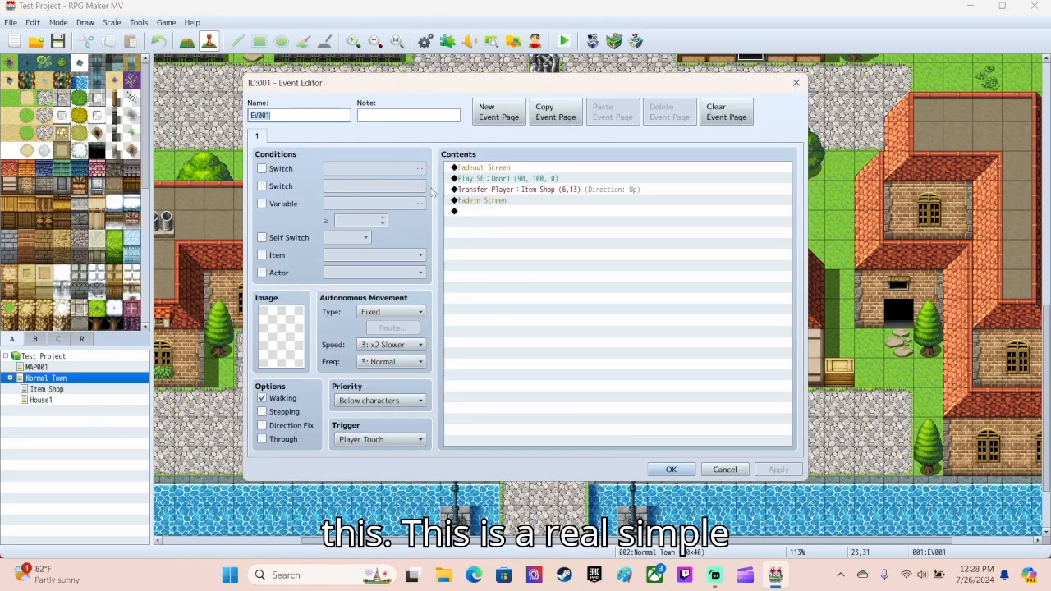
pyautogui.click(795, 83)
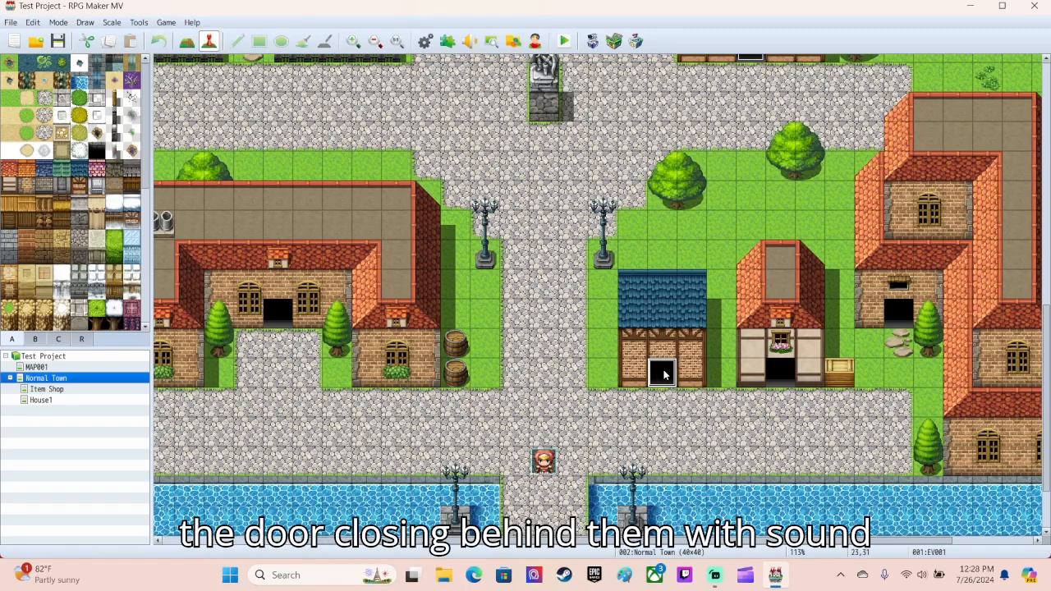
# - Delete all existing commands from the door event on the small blue-roofed building
pyautogui.doubleClick(665, 375)
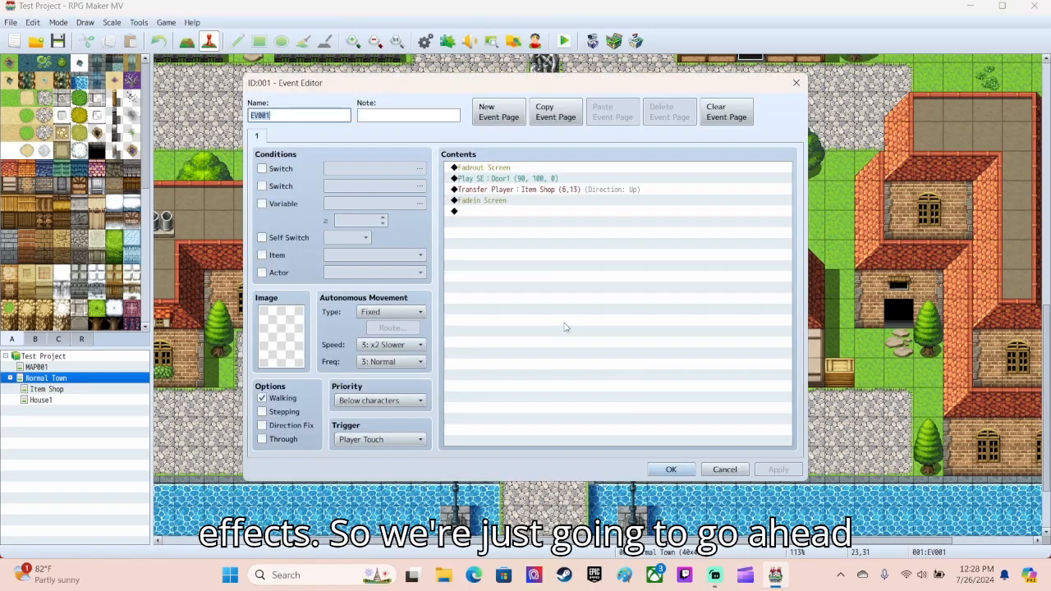
pyautogui.click(474, 168)
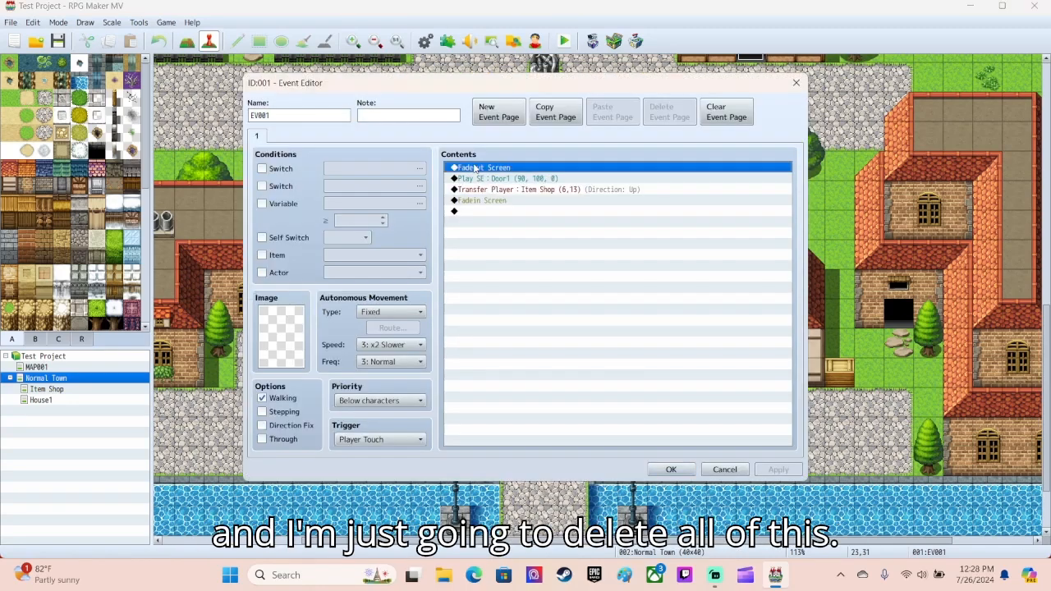
pyautogui.keyDown('shift'); pyautogui.click(495, 202); pyautogui.keyUp('shift')
pyautogui.press('Delete')
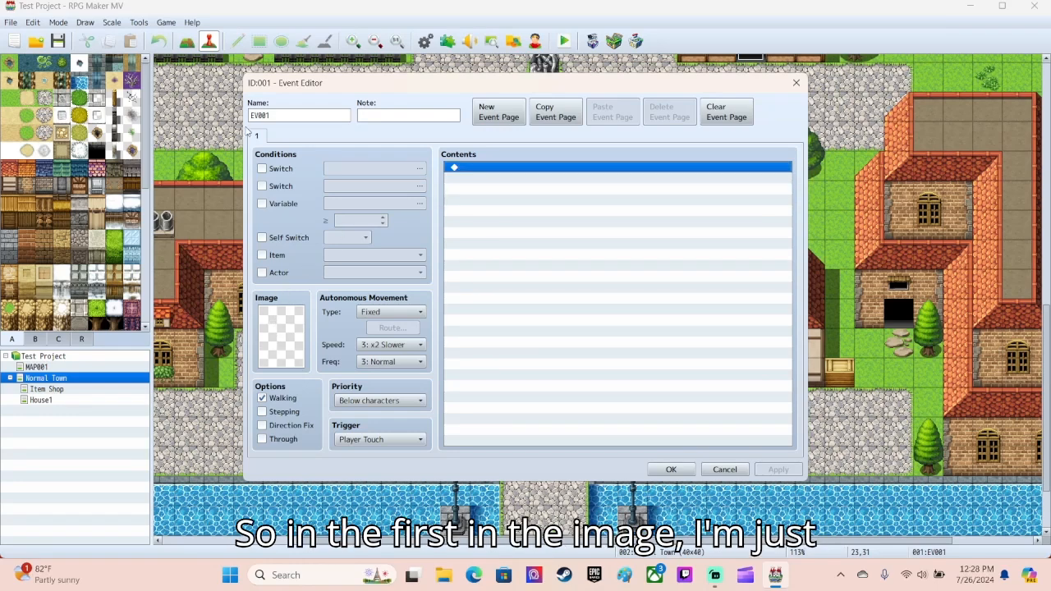
# - Rename the event as "Door to Item Shop"
pyautogui.click(282, 115)
pyautogui.doubleClick(279, 116)
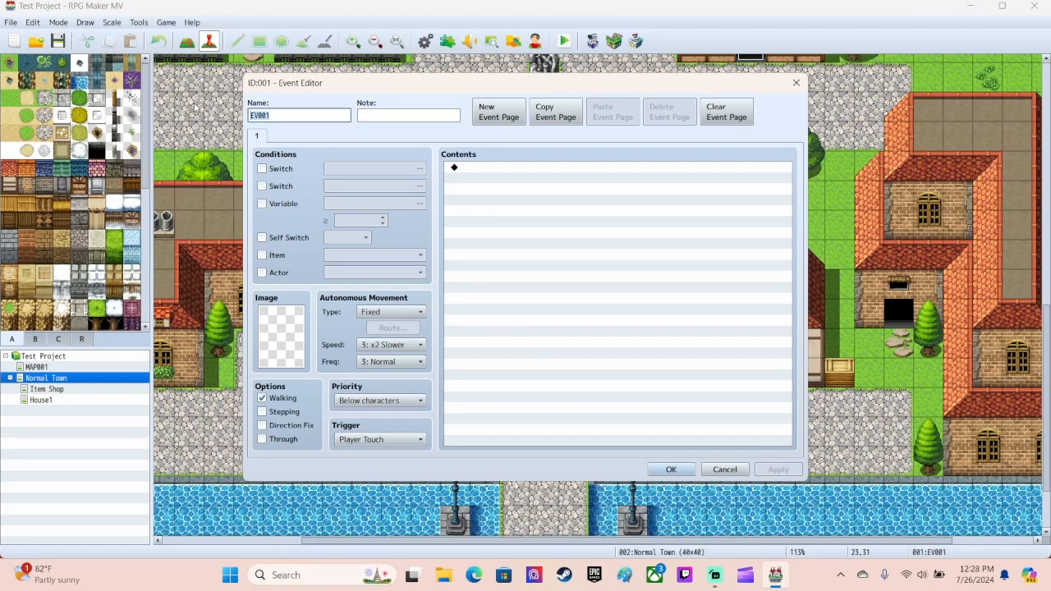
pyautogui.write('Door ')
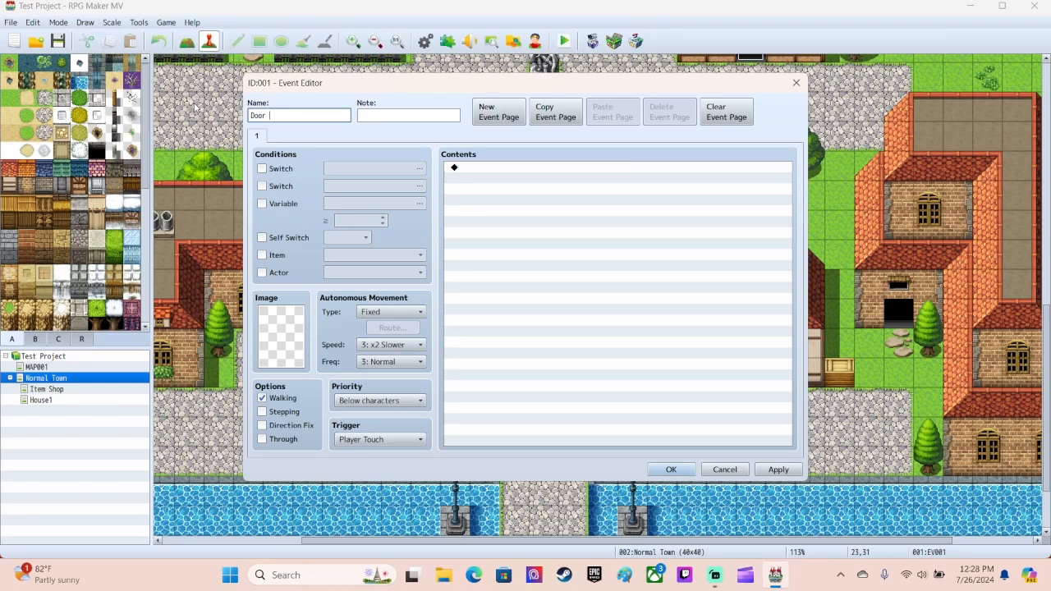
pyautogui.write('to Item Shop')
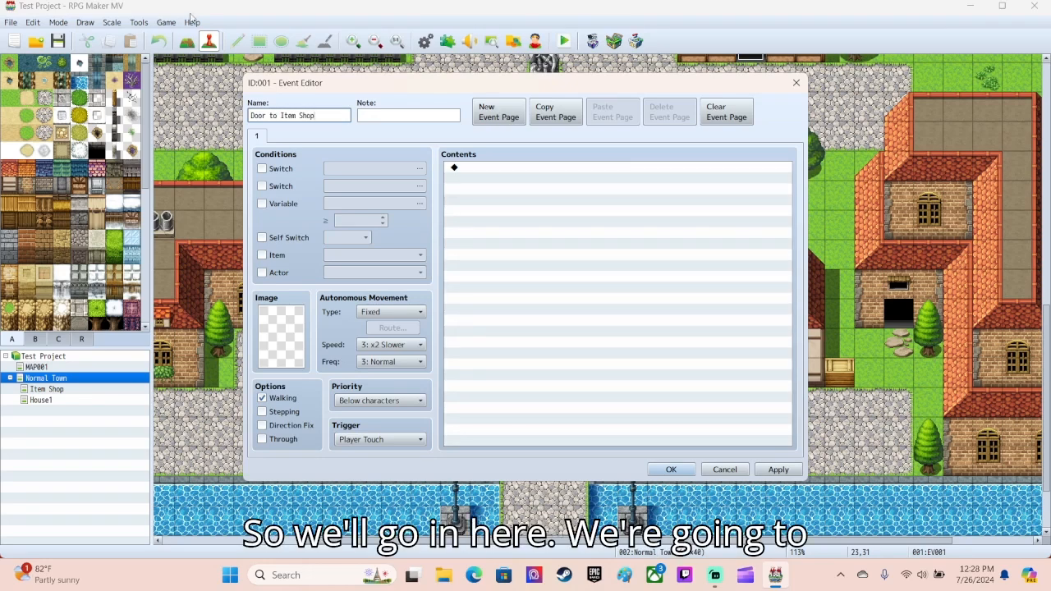
# - Give the event the closed square wooden door image from !Door1 and keep its trigger on Player Touch
pyautogui.doubleClick(283, 344)
pyautogui.scroll(-1, 371, 283)
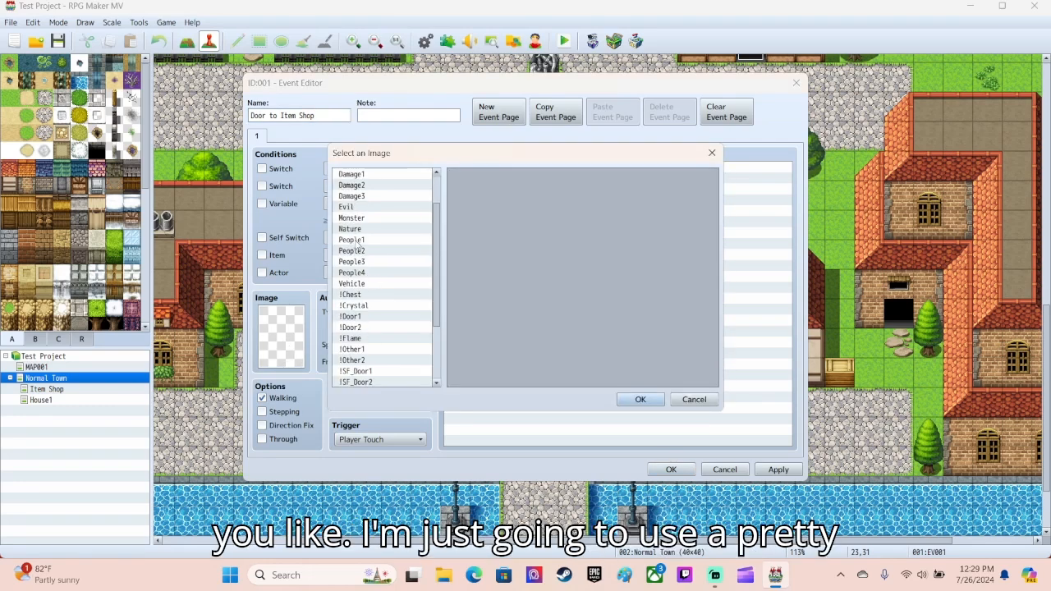
pyautogui.scroll(-2, 357, 244)
pyautogui.click(362, 261)
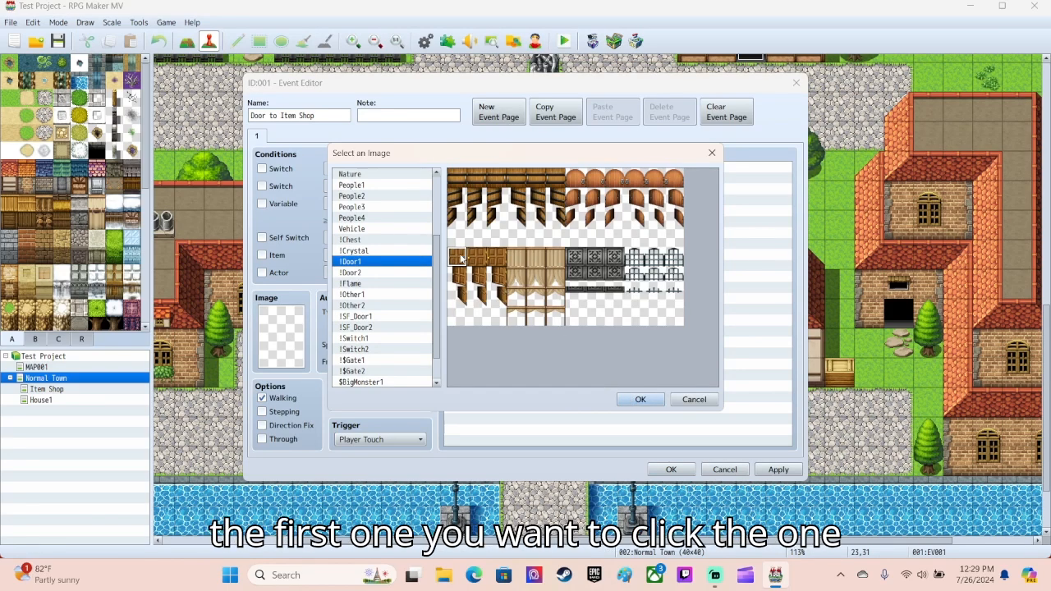
pyautogui.click(642, 400)
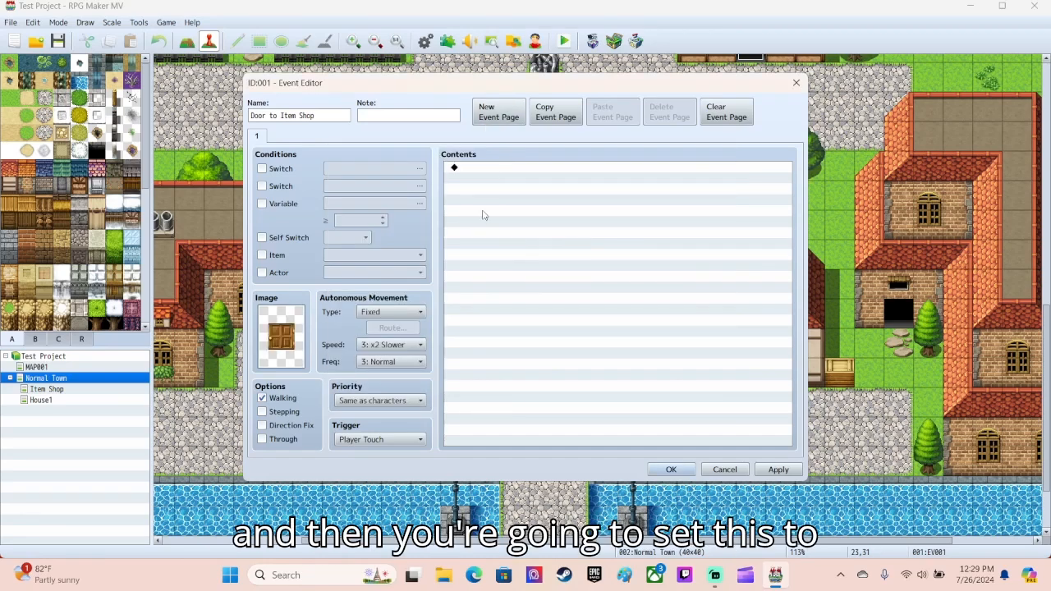
pyautogui.click(370, 440)
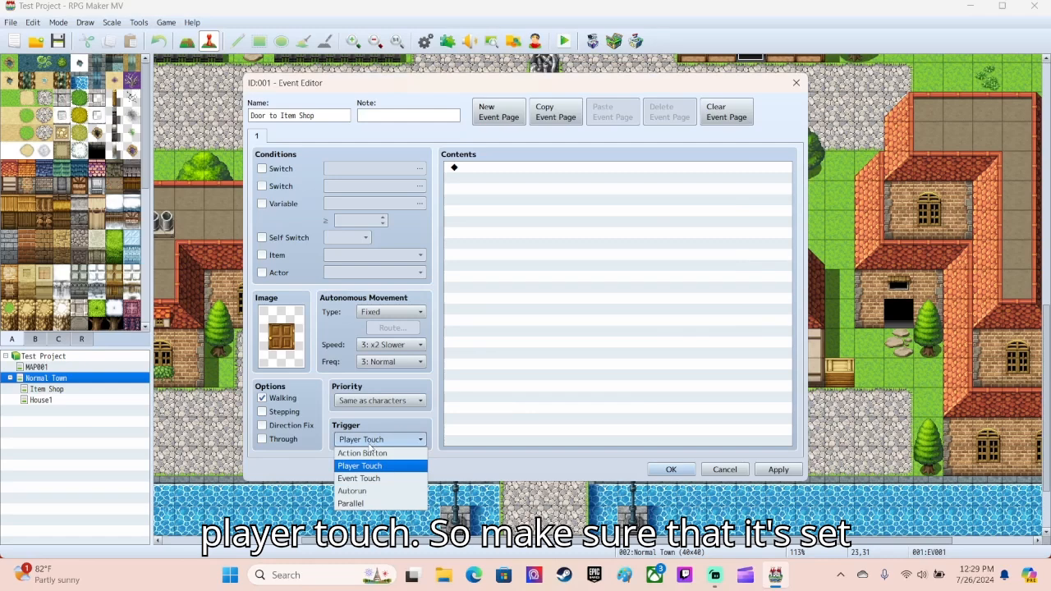
pyautogui.click(353, 466)
# - Add a Play SE command with the Door1 sound to the first event page, previewing the sound before accepting it
pyautogui.doubleClick(481, 167)
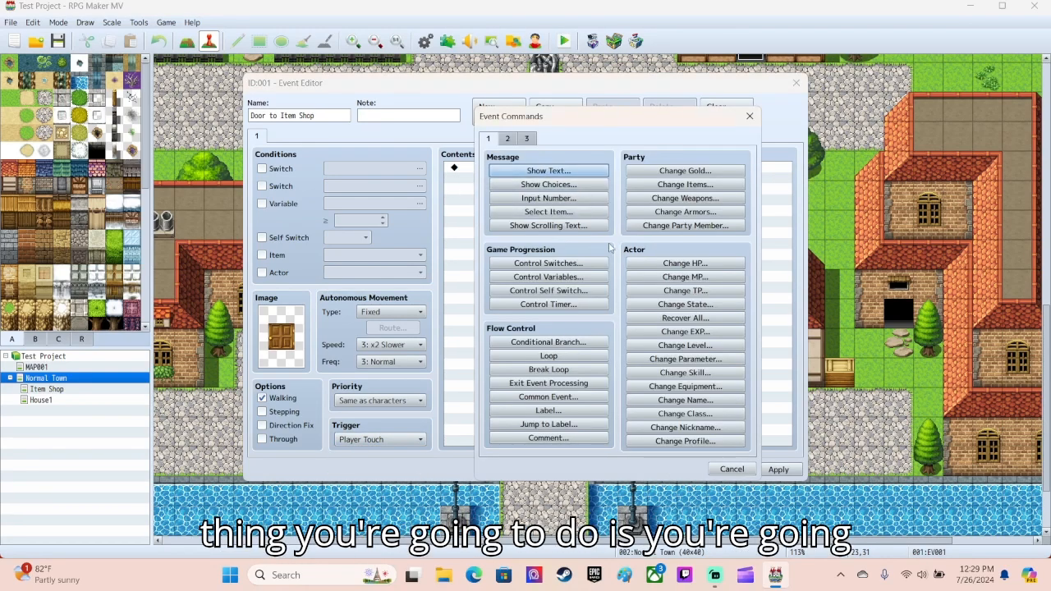
pyautogui.click(508, 139)
pyautogui.click(680, 409)
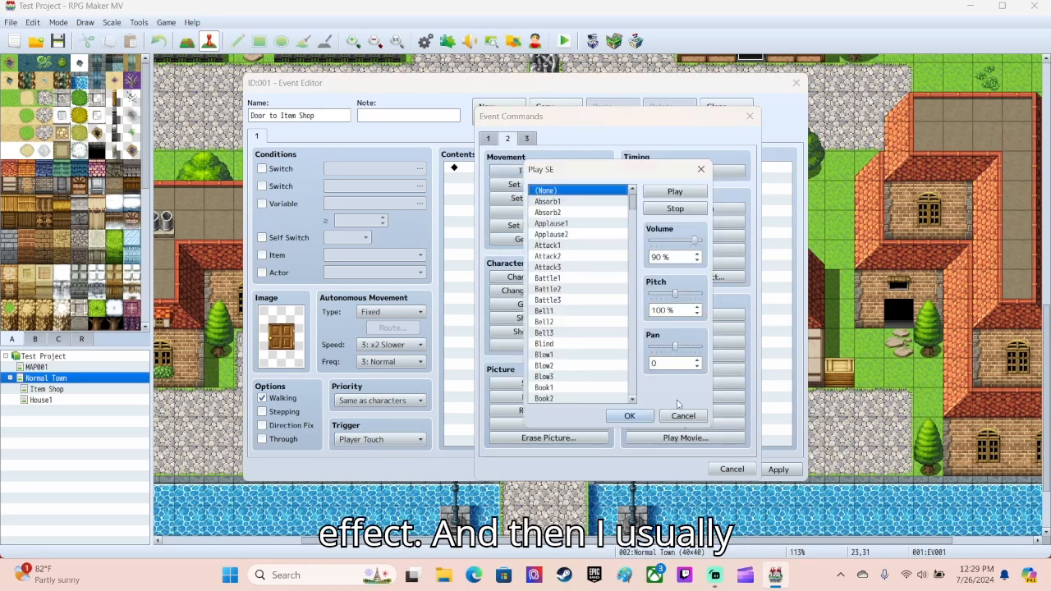
pyautogui.scroll(-9, 561, 344)
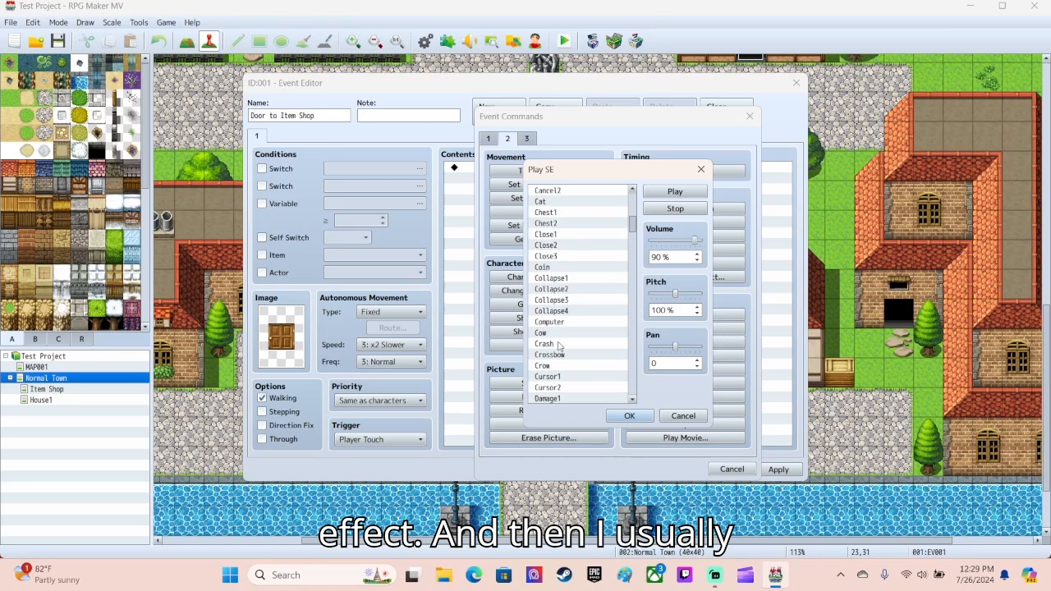
pyautogui.scroll(-5, 560, 345)
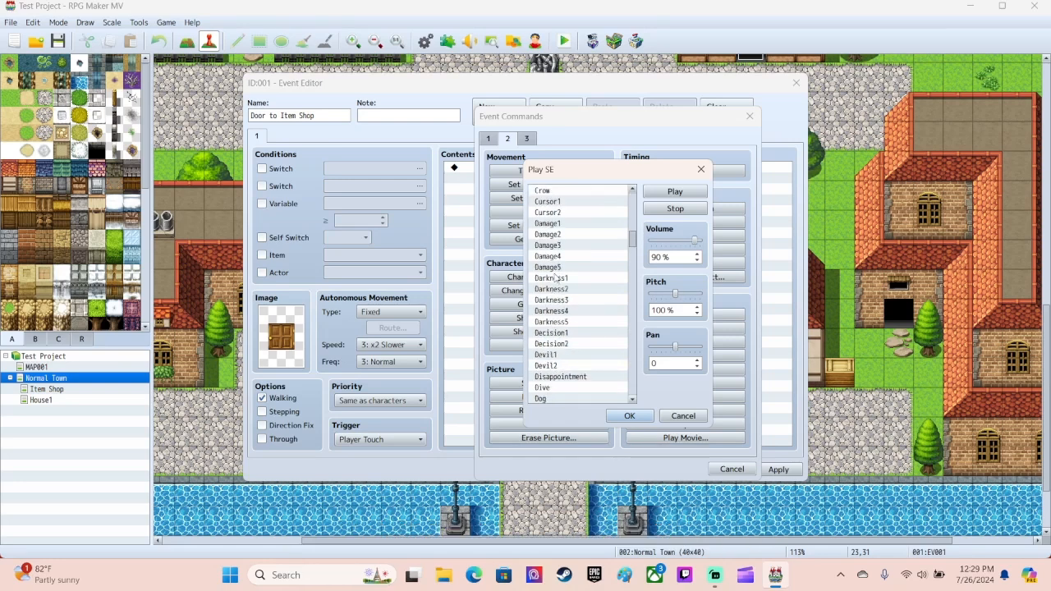
pyautogui.scroll(-4, 556, 279)
pyautogui.click(557, 289)
pyautogui.click(687, 192)
pyautogui.click(673, 192)
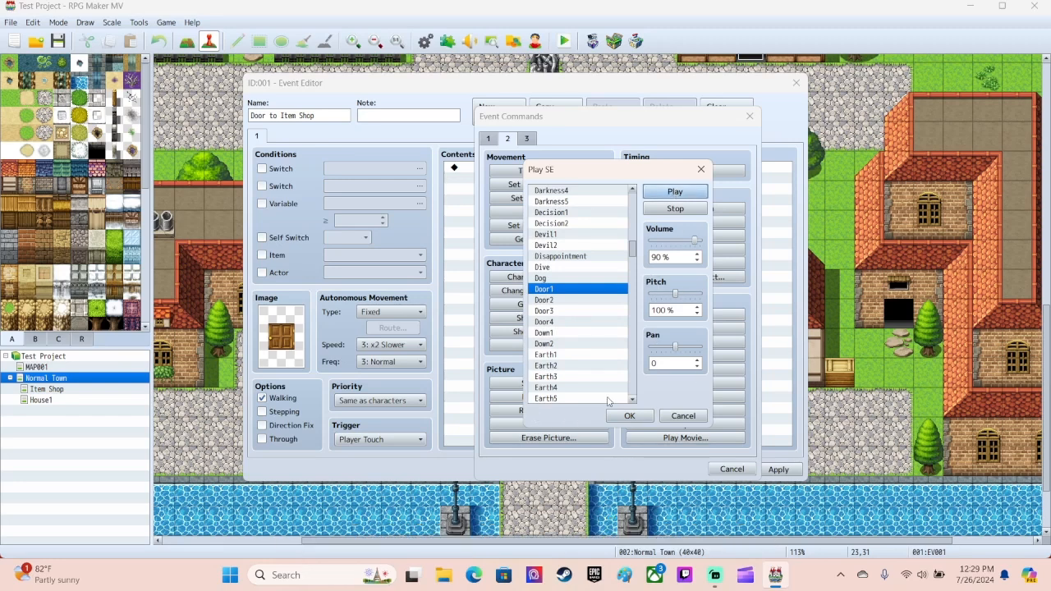
pyautogui.click(629, 416)
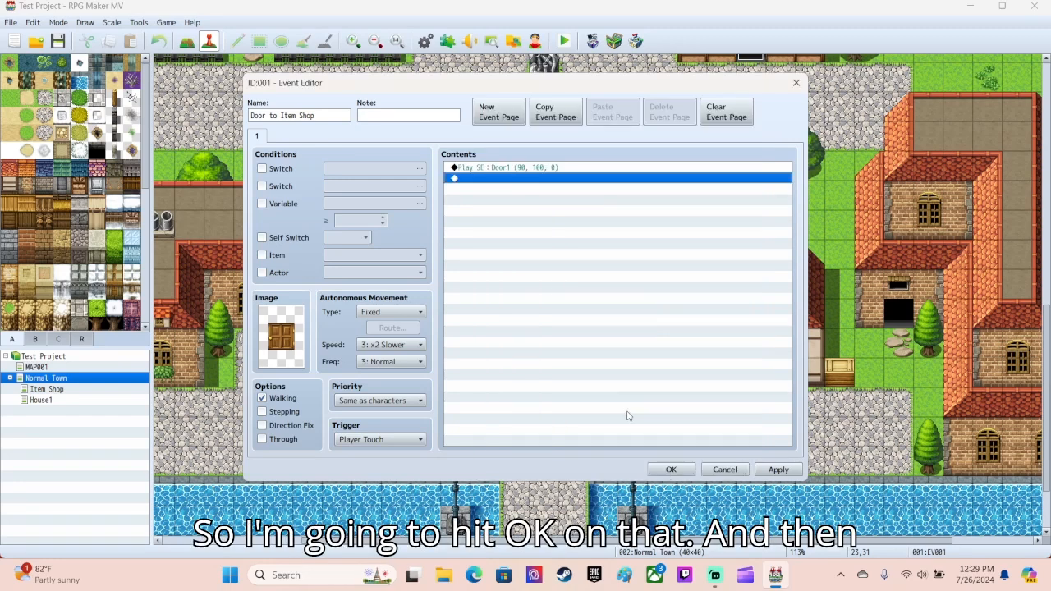
# - Add a Control Self Switch command after the sound effect that turns self switch A ON
pyautogui.doubleClick(481, 182)
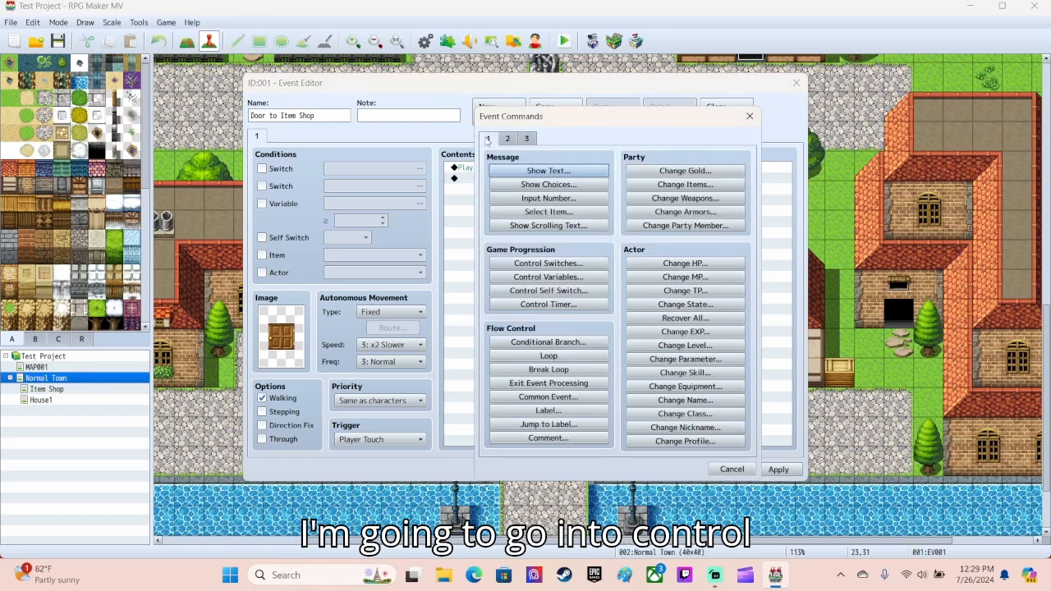
pyautogui.click(549, 291)
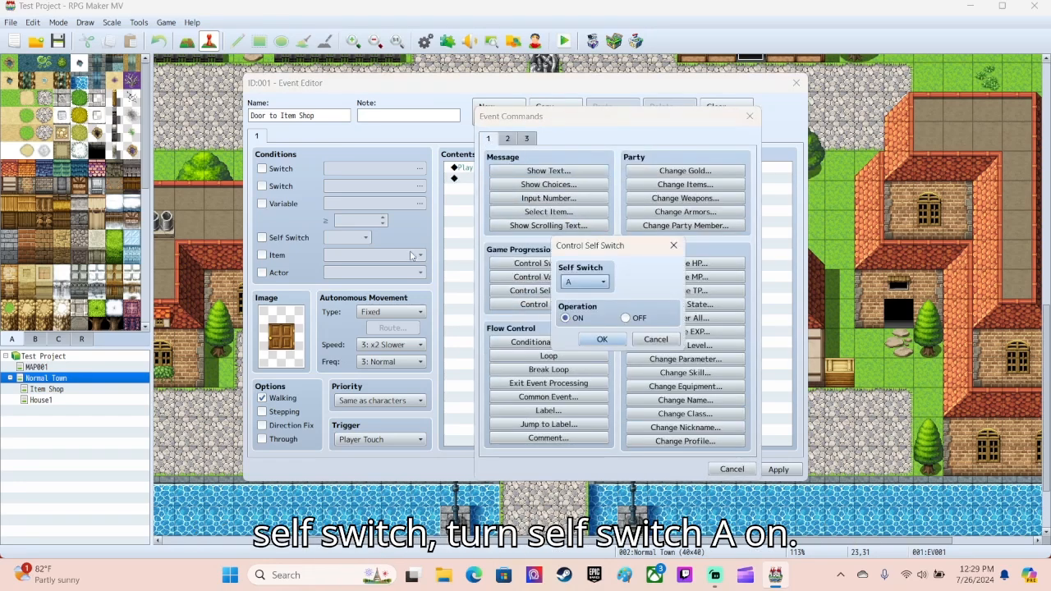
pyautogui.click(593, 339)
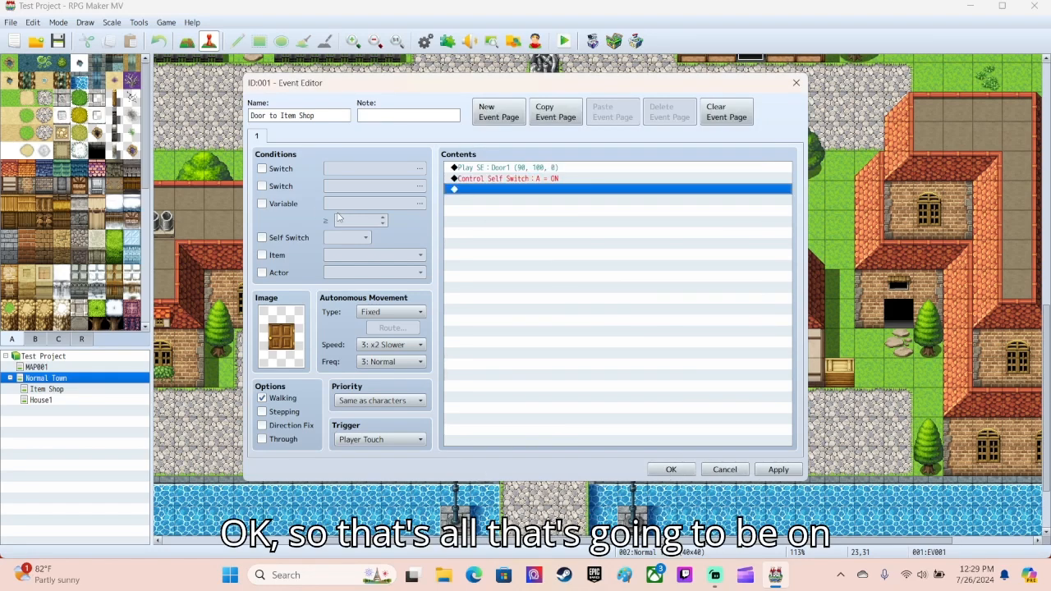
# - Create a second event page with the Autorun trigger and self switch A as its condition
pyautogui.click(498, 111)
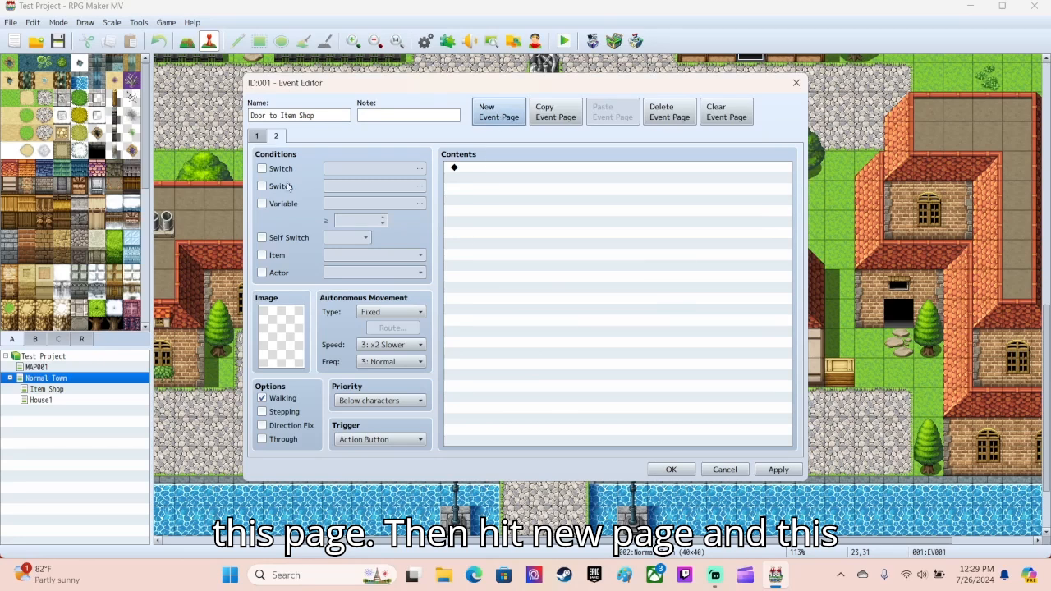
pyautogui.click(365, 443)
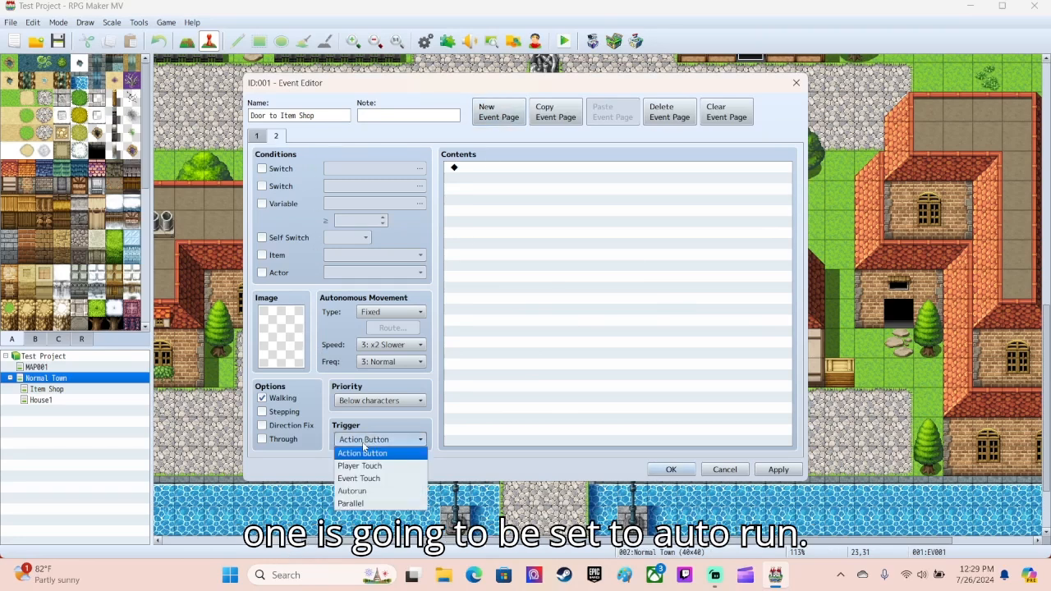
pyautogui.click(369, 492)
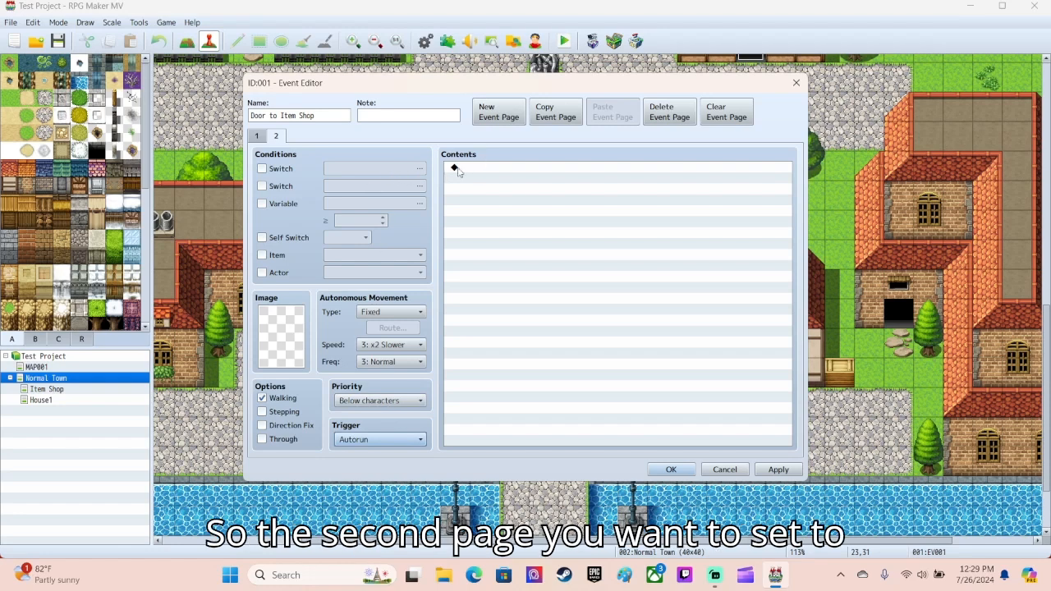
pyautogui.click(262, 237)
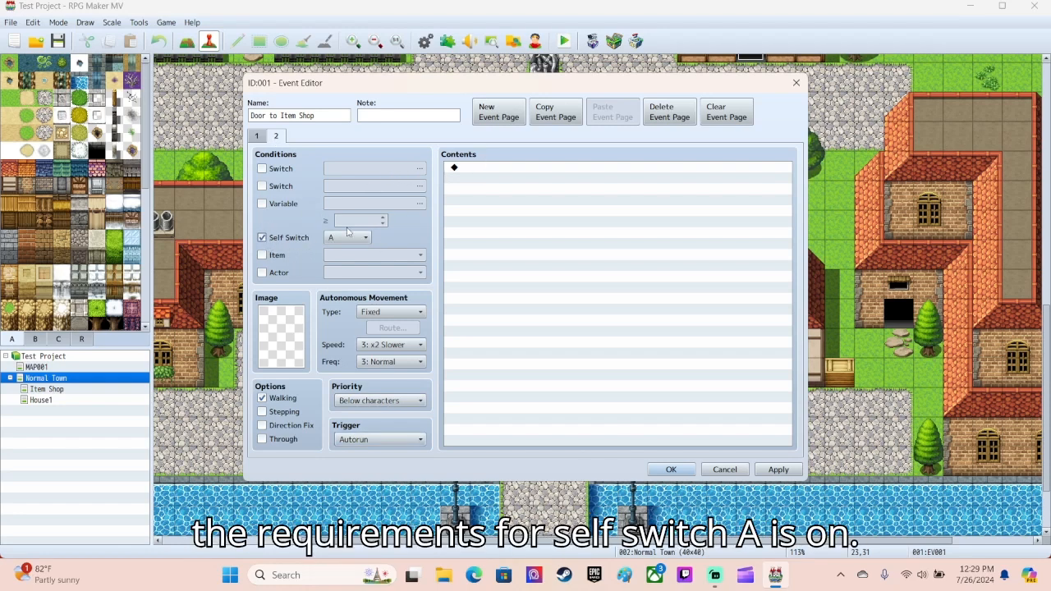
# - Set the second page's image to the fully open frame of the same wooden door from !Door1
pyautogui.doubleClick(278, 332)
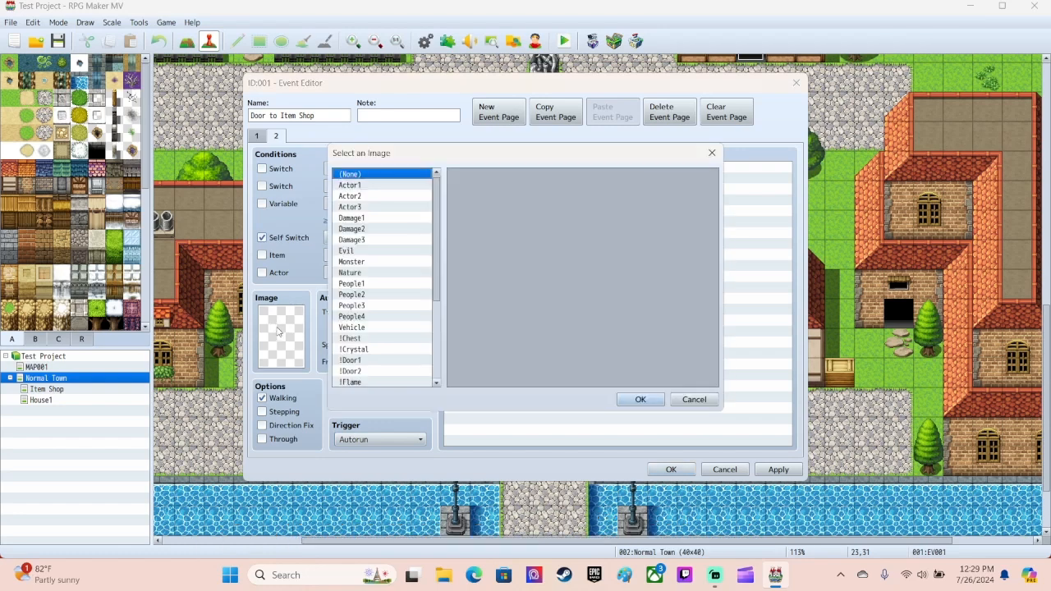
pyautogui.scroll(-2, 380, 286)
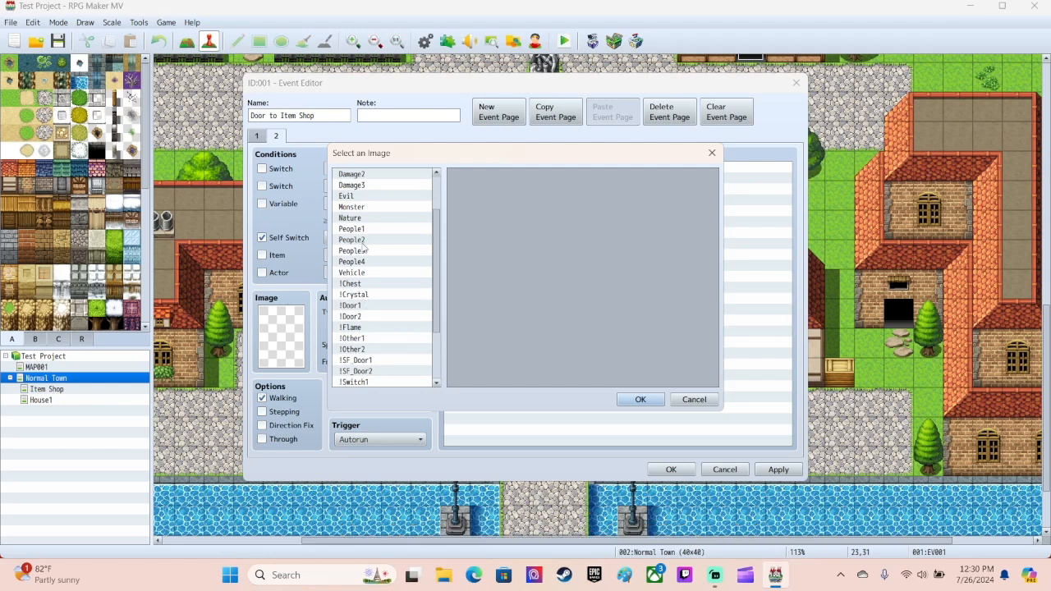
pyautogui.click(362, 304)
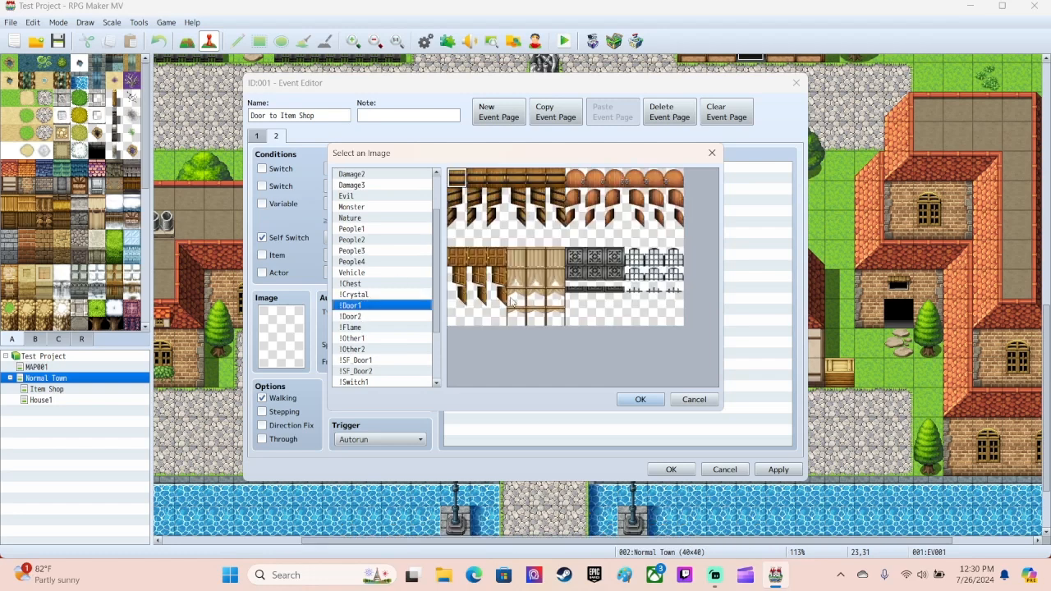
pyautogui.click(454, 297)
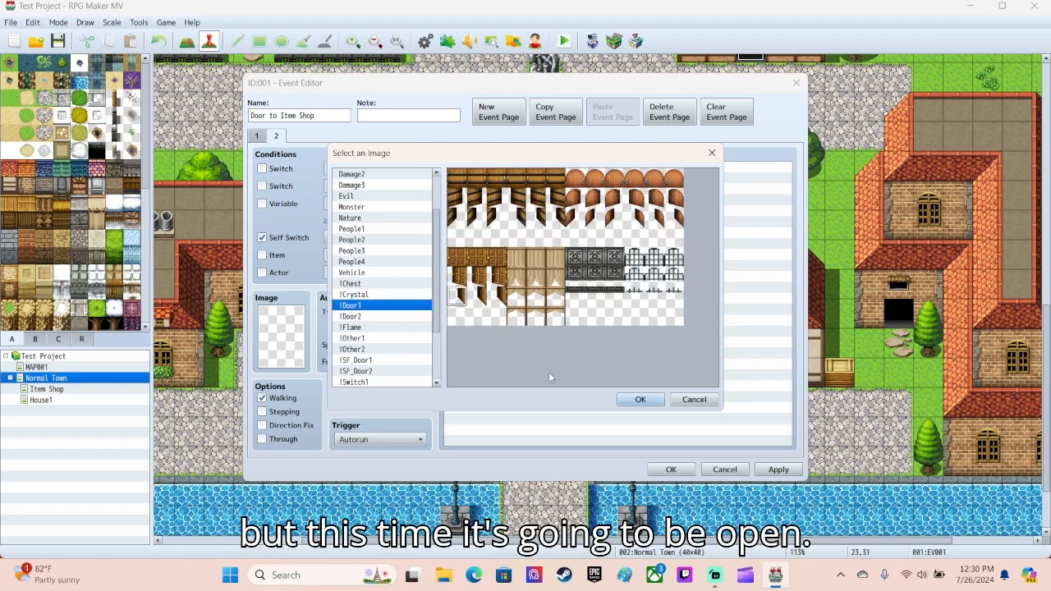
pyautogui.click(641, 399)
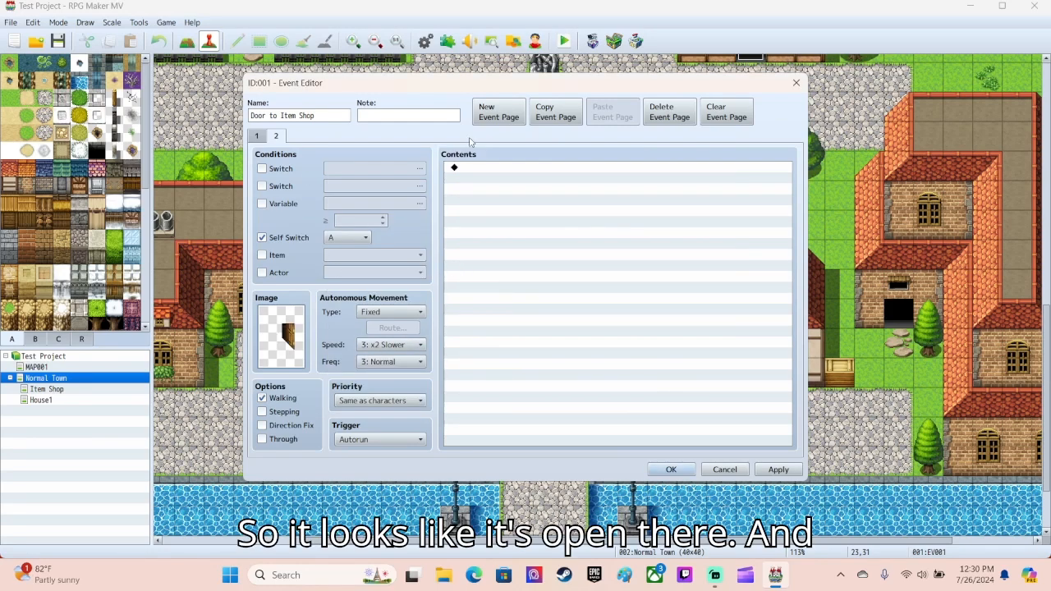
# - Add a waiting Set Movement Route for the player to the second page: Through ON, Move Up, Opacity 0, Through OFF
pyautogui.doubleClick(482, 166)
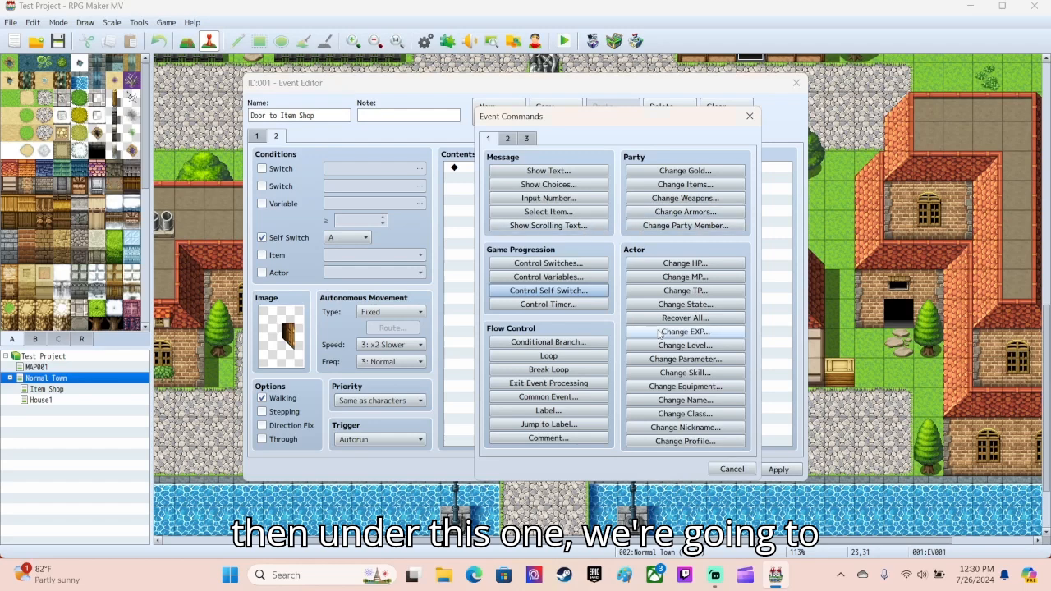
pyautogui.click(507, 139)
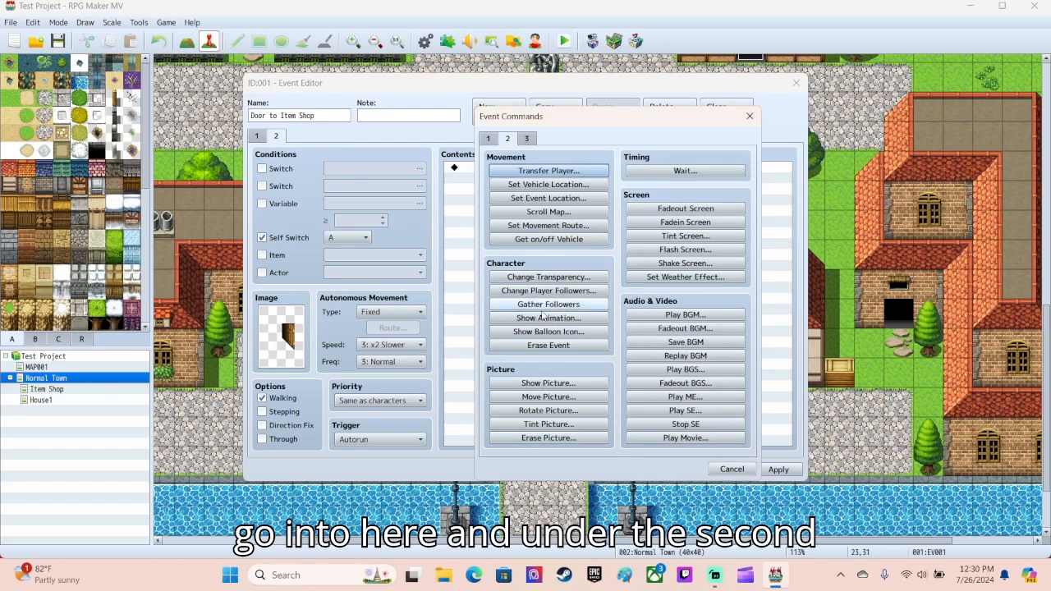
pyautogui.click(548, 225)
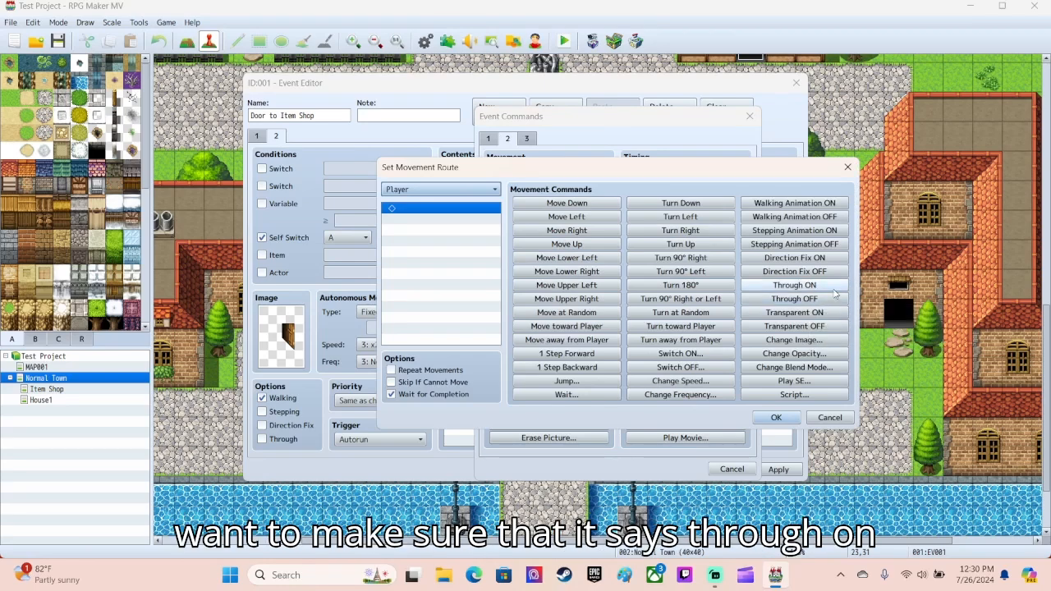
pyautogui.click(793, 287)
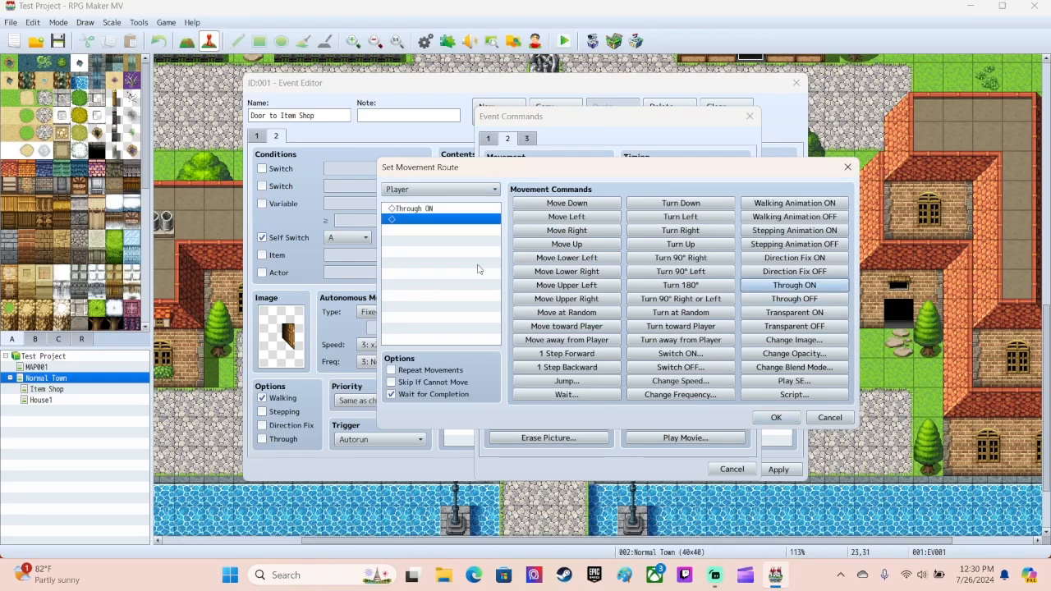
pyautogui.click(572, 244)
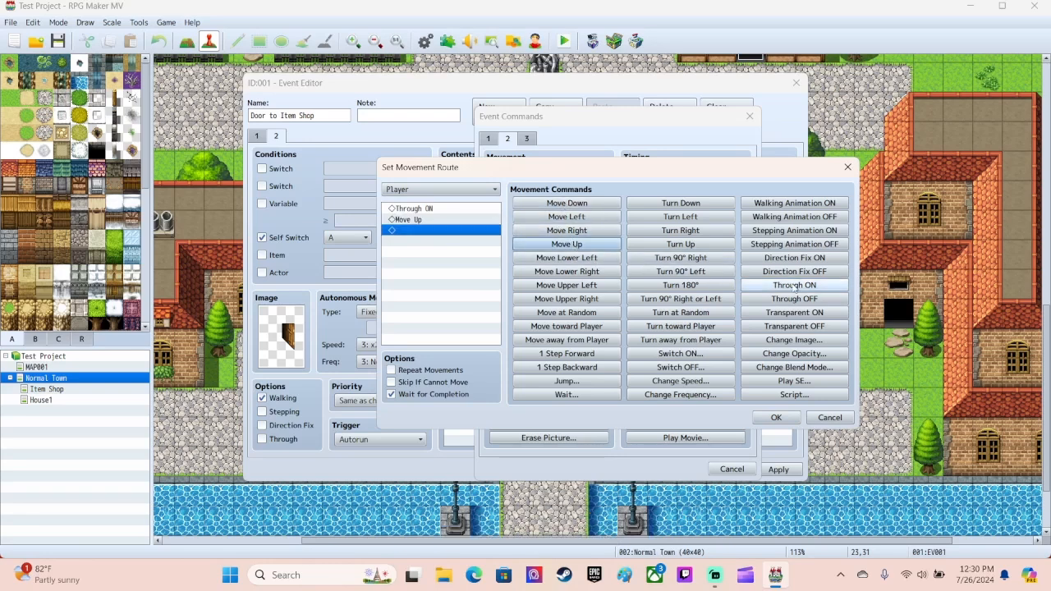
pyautogui.click(794, 354)
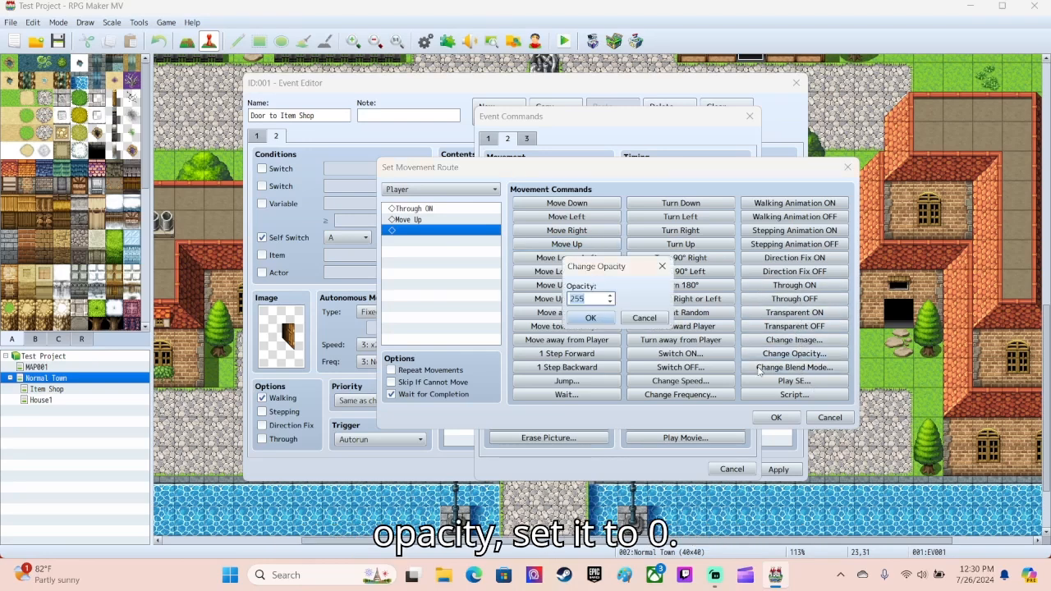
pyautogui.write('0')
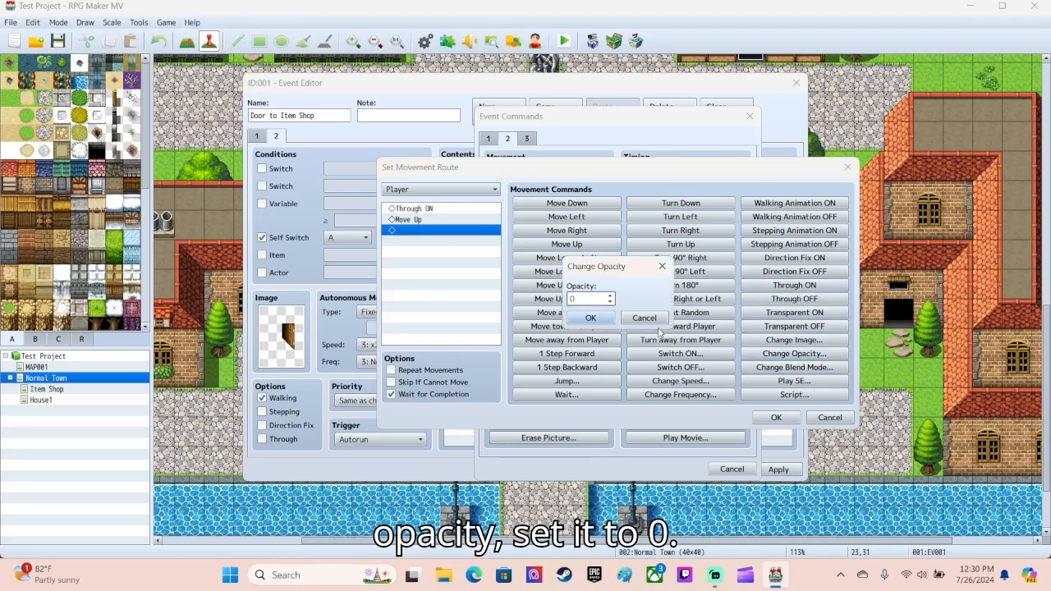
pyautogui.click(591, 318)
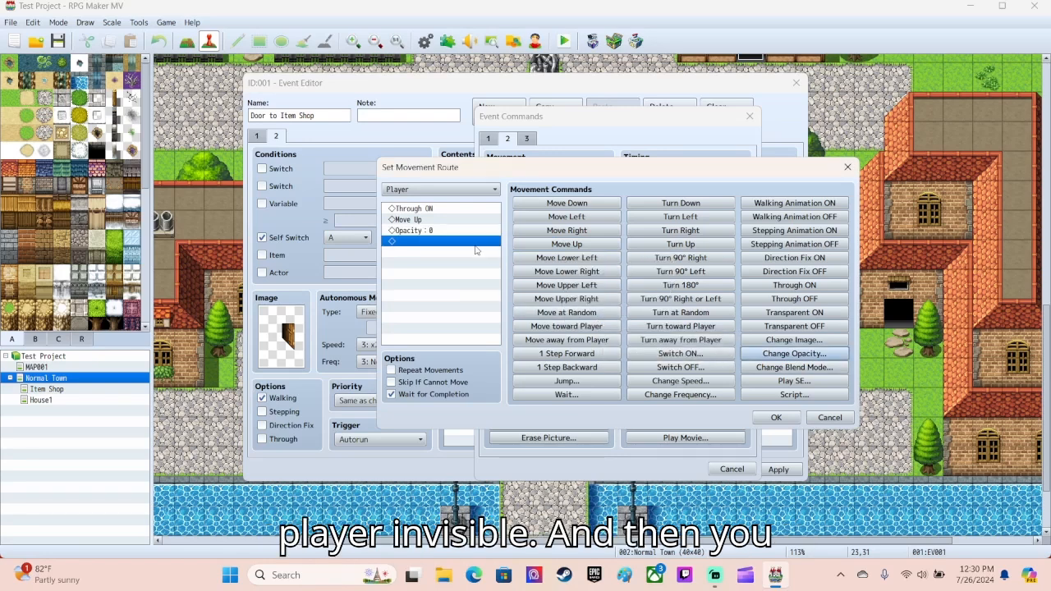
pyautogui.click(800, 300)
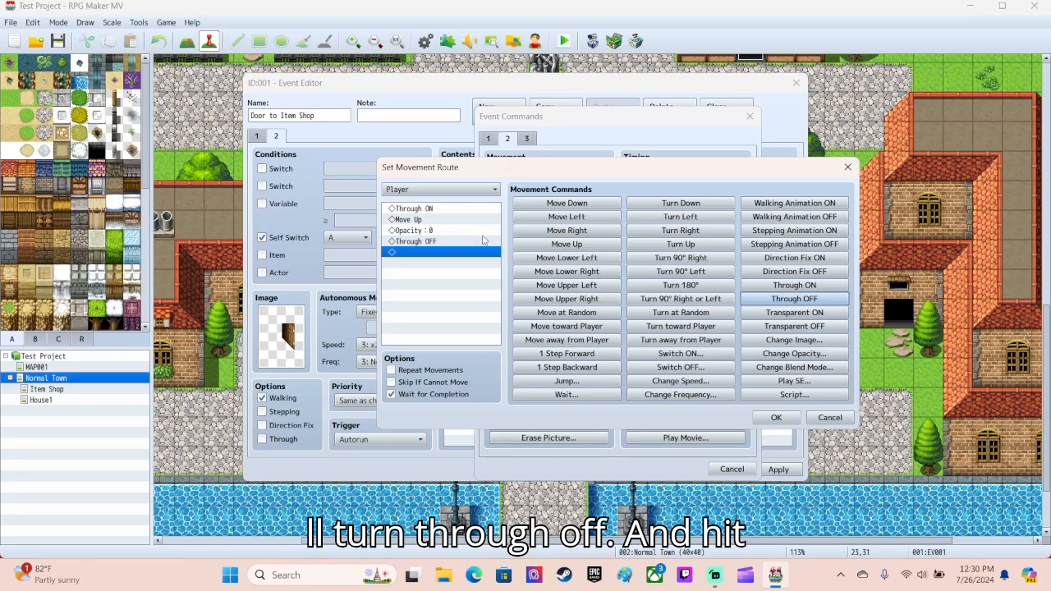
pyautogui.click(772, 418)
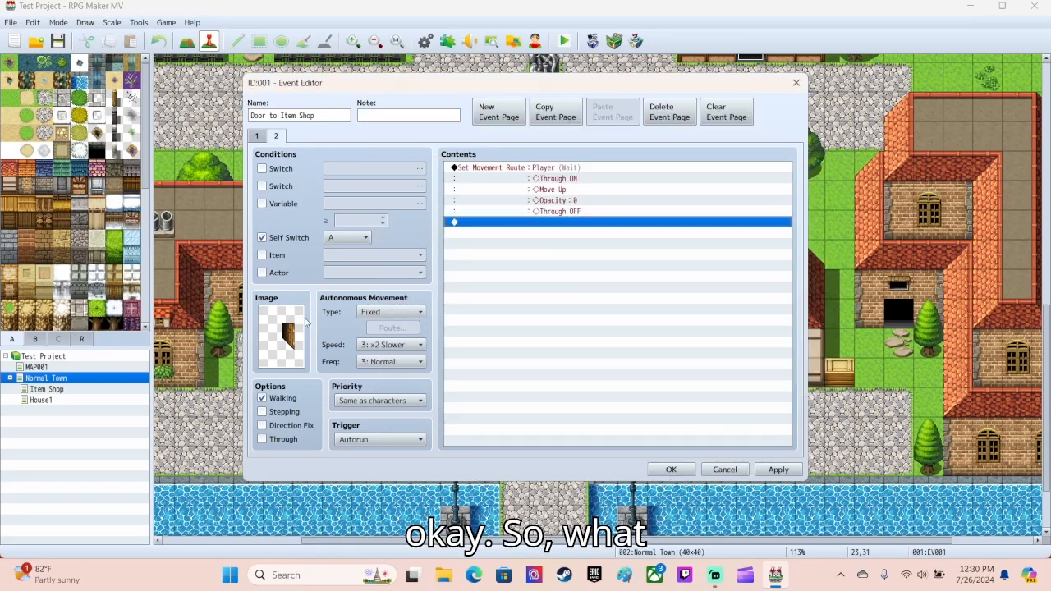
# - Review the first page's commands, and add a Control Self Switch command turning B ON after the second page's movement route
pyautogui.click(258, 137)
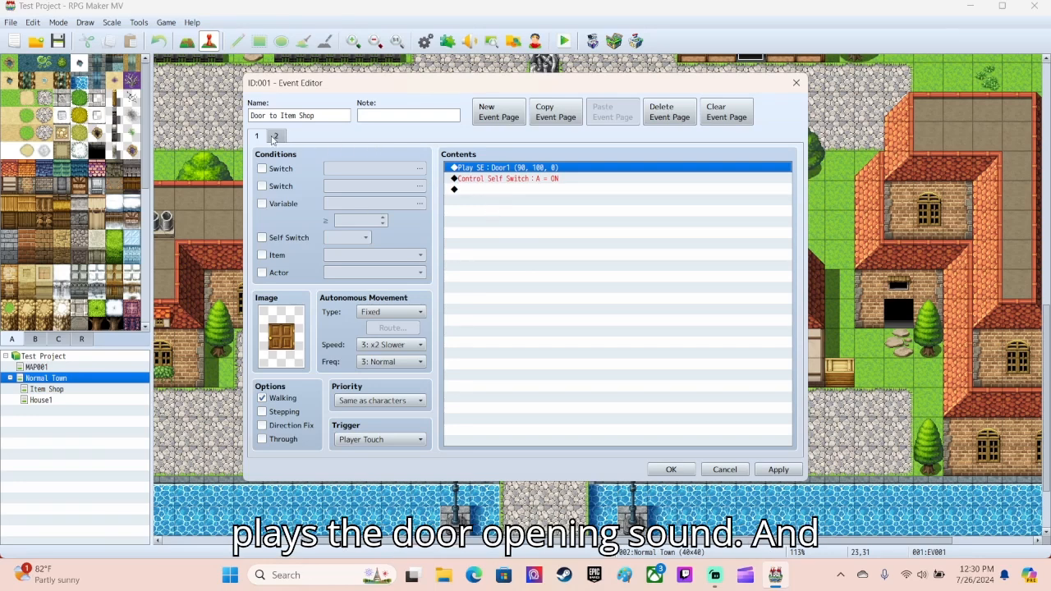
pyautogui.click(275, 136)
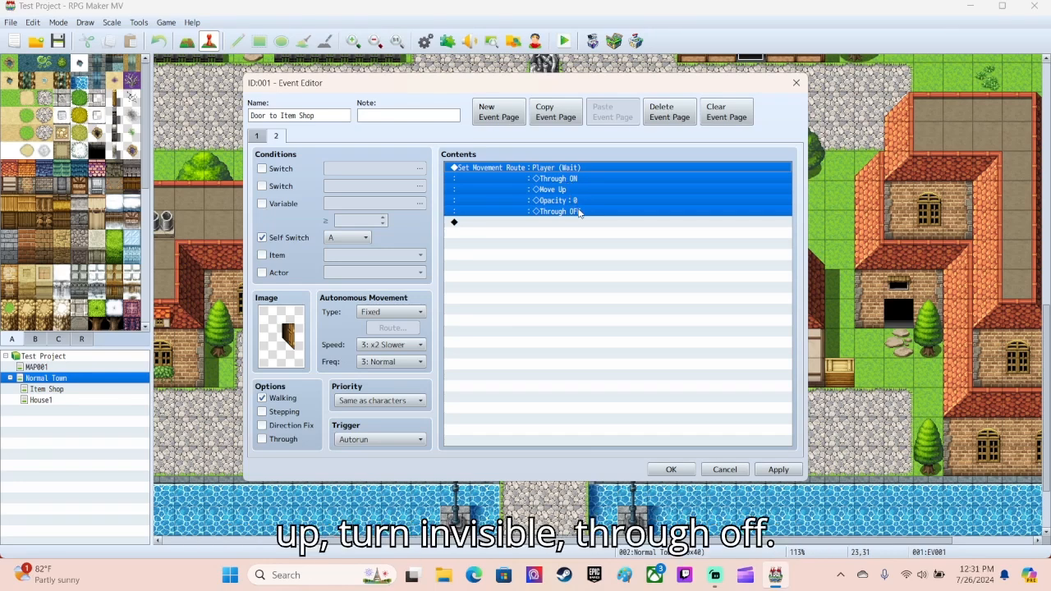
pyautogui.click(487, 223)
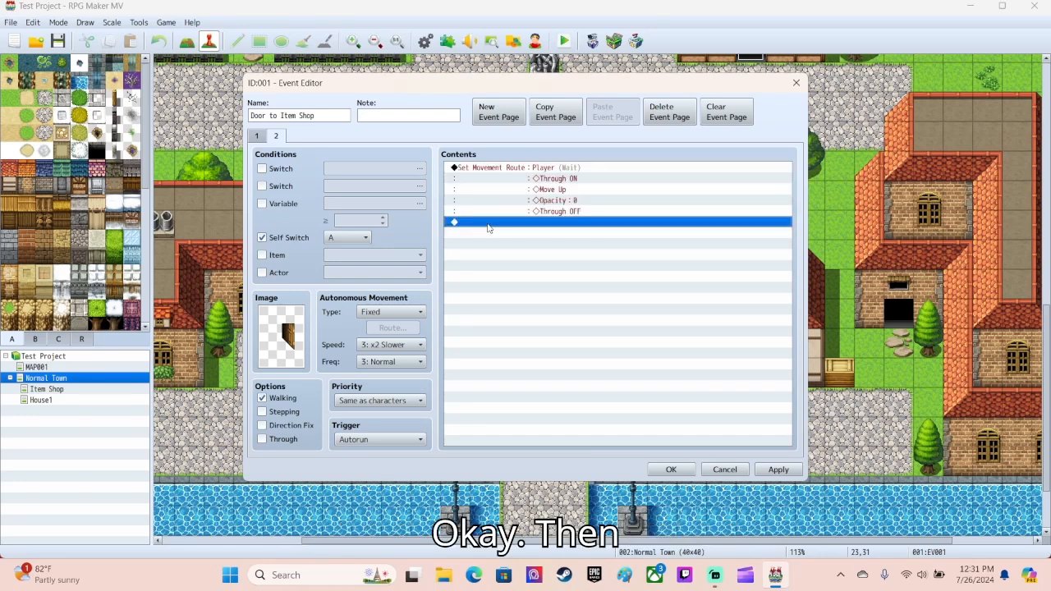
pyautogui.rightClick(487, 225)
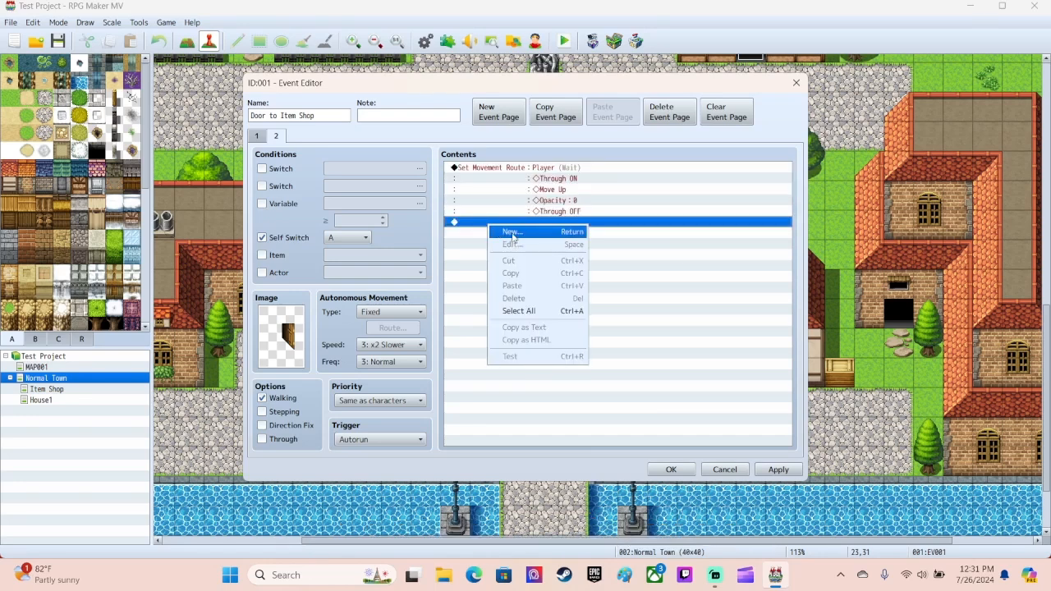
pyautogui.click(486, 265)
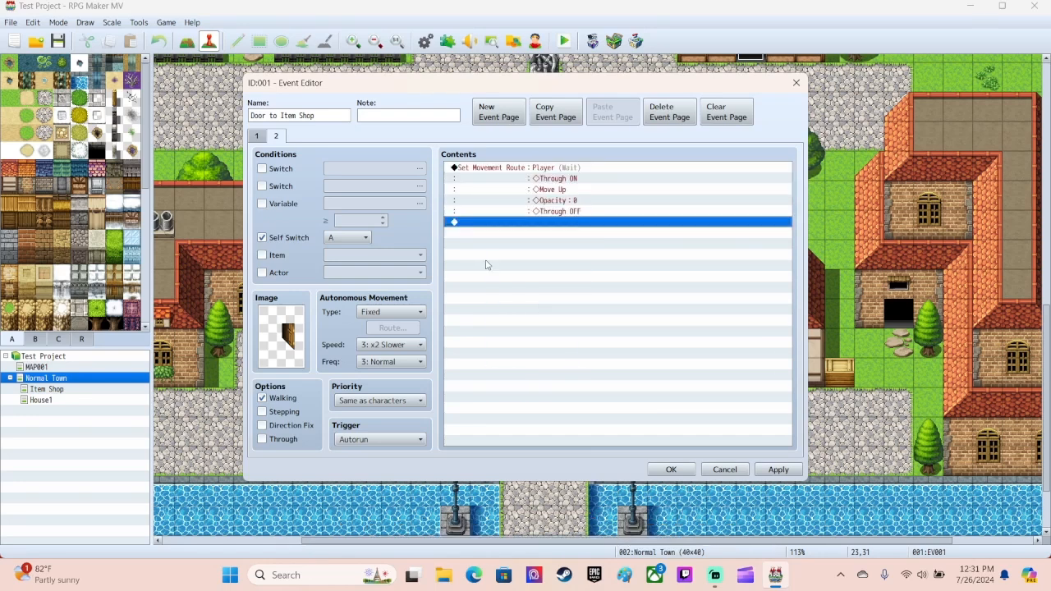
pyautogui.doubleClick(510, 224)
pyautogui.click(493, 140)
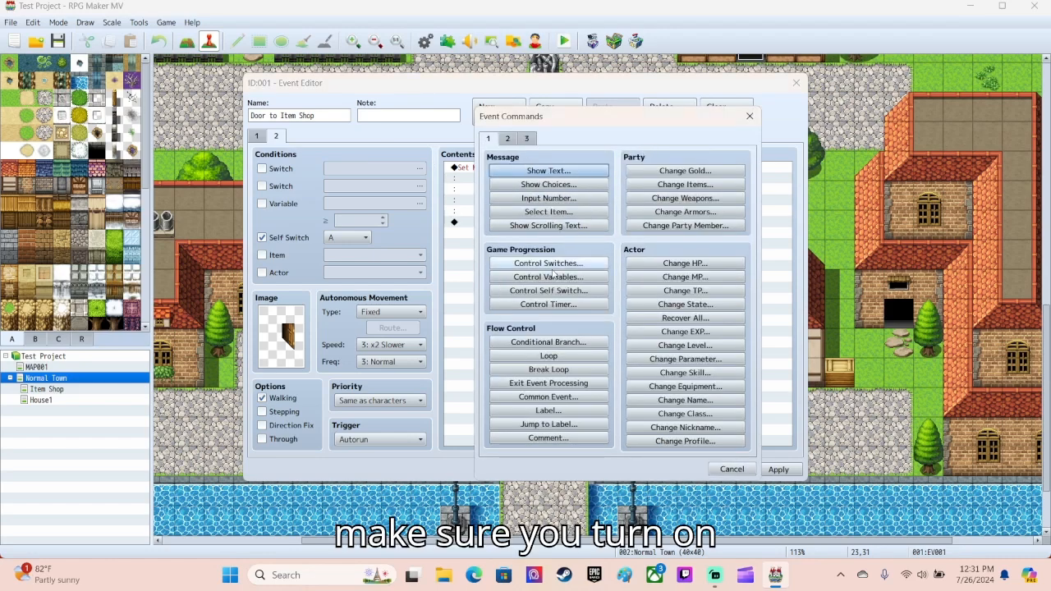
pyautogui.click(549, 291)
pyautogui.click(583, 282)
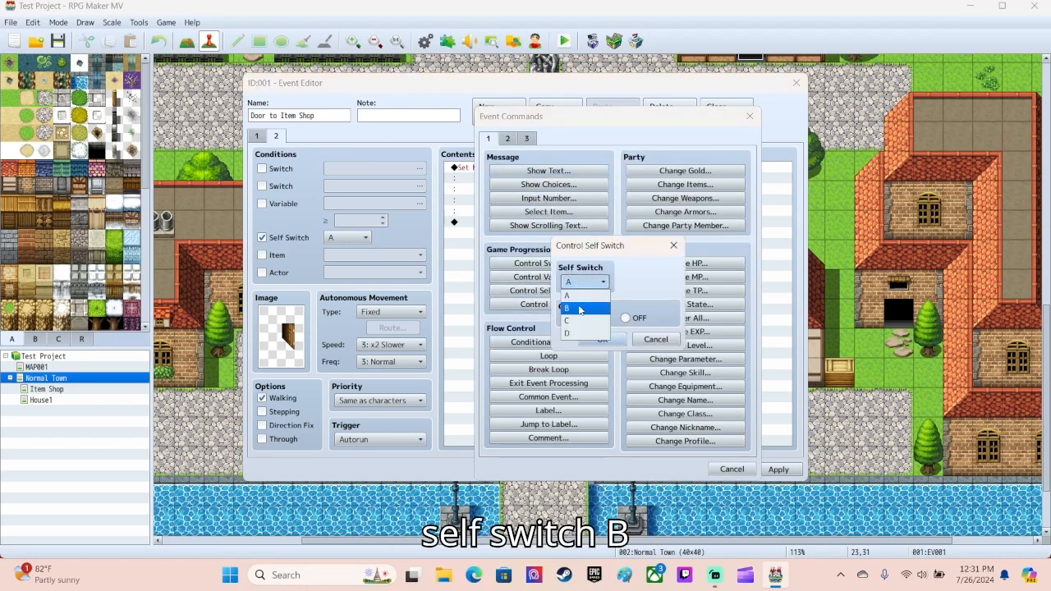
pyautogui.click(579, 308)
pyautogui.click(584, 337)
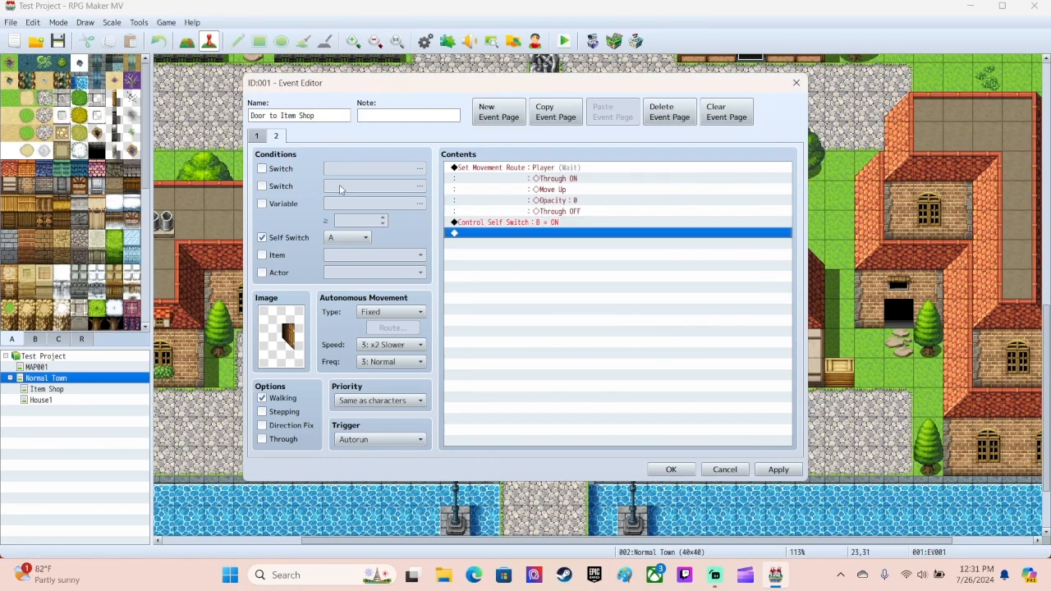
# - Create a third event page and set its image to the closed frame of the same wooden door from !Door1
pyautogui.click(490, 115)
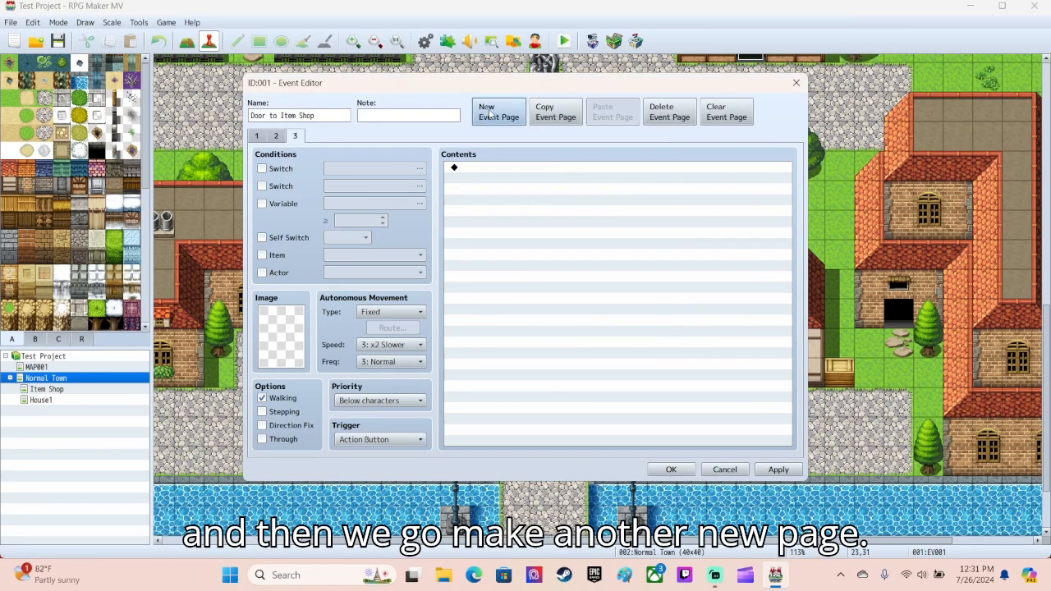
pyautogui.doubleClick(289, 349)
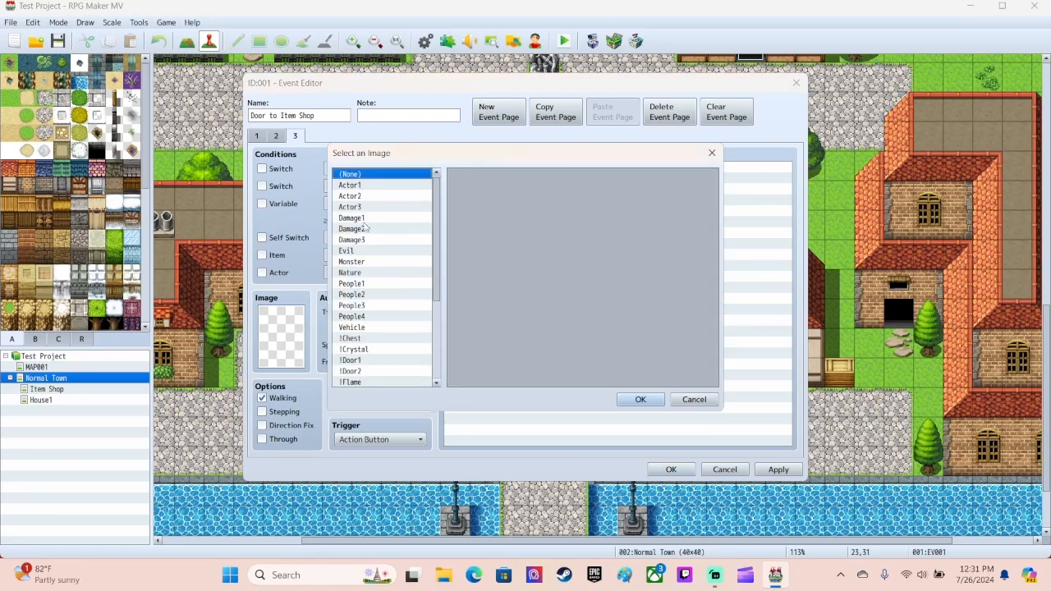
pyautogui.scroll(-2, 367, 331)
pyautogui.click(363, 319)
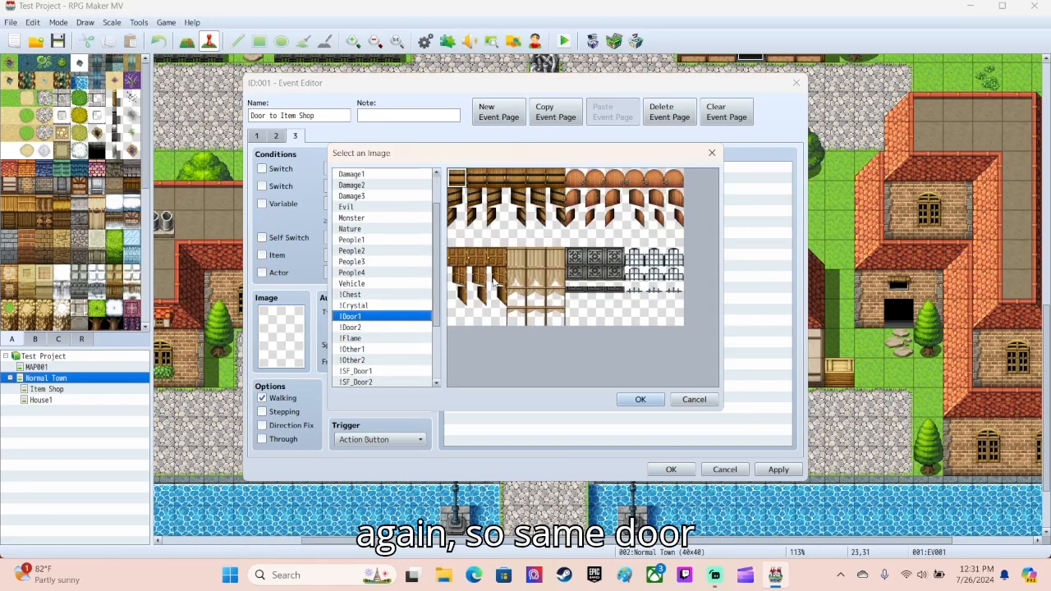
pyautogui.click(641, 400)
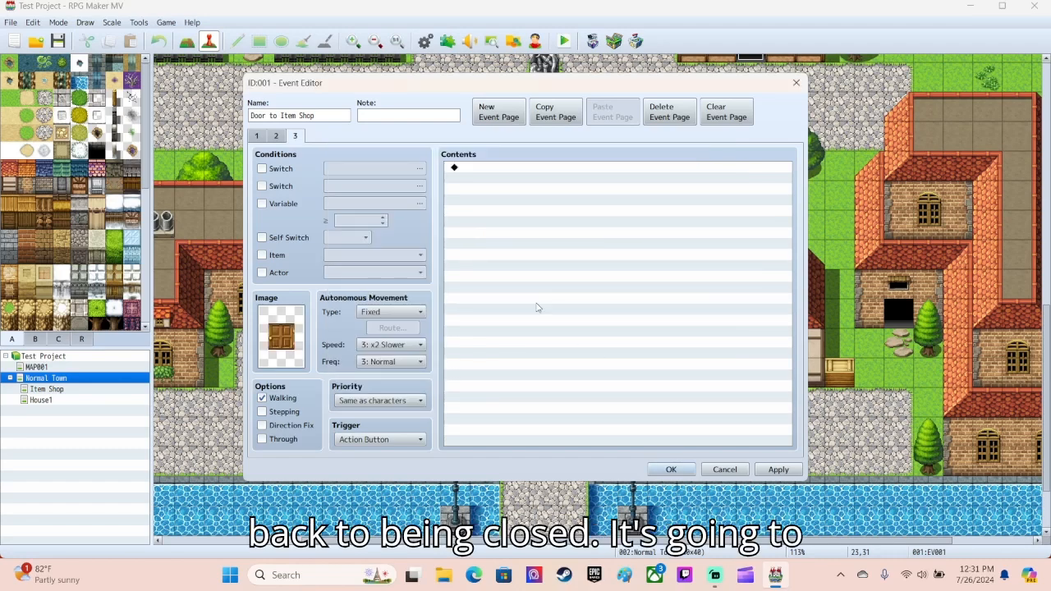
# - Make self switch B the condition of the third event page
pyautogui.click(262, 237)
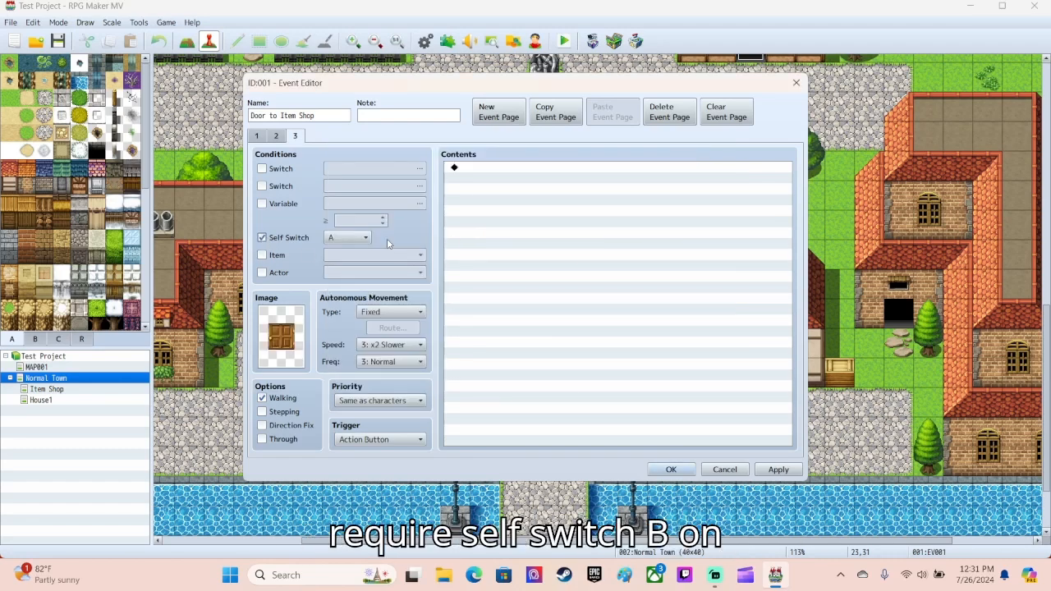
pyautogui.click(349, 238)
pyautogui.click(345, 264)
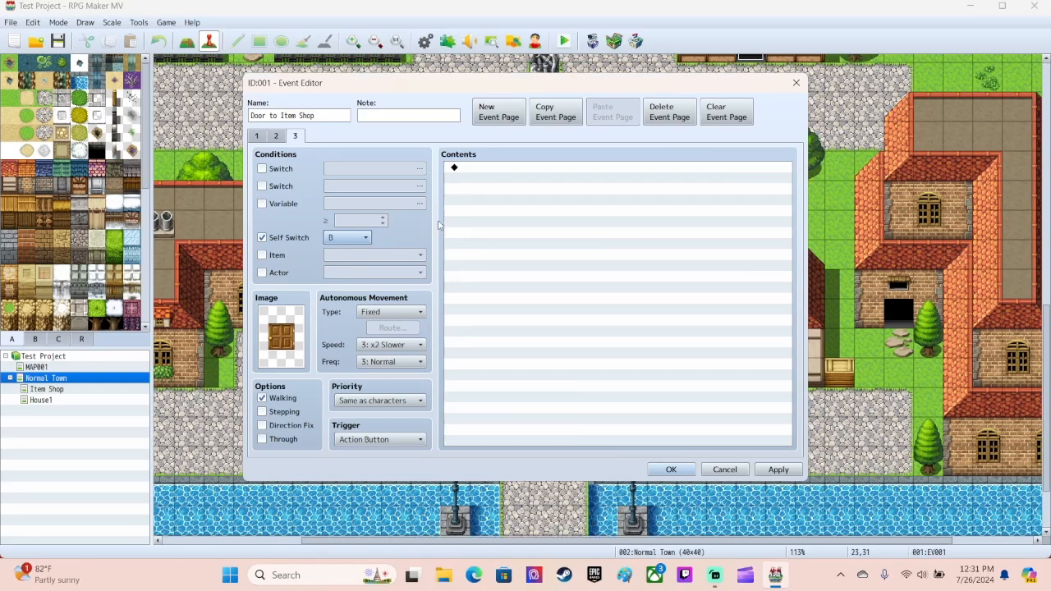
# - Add a Play SE command with the Close1 sound to the third page, previewing it first, followed by a Fadeout Screen command
pyautogui.doubleClick(486, 168)
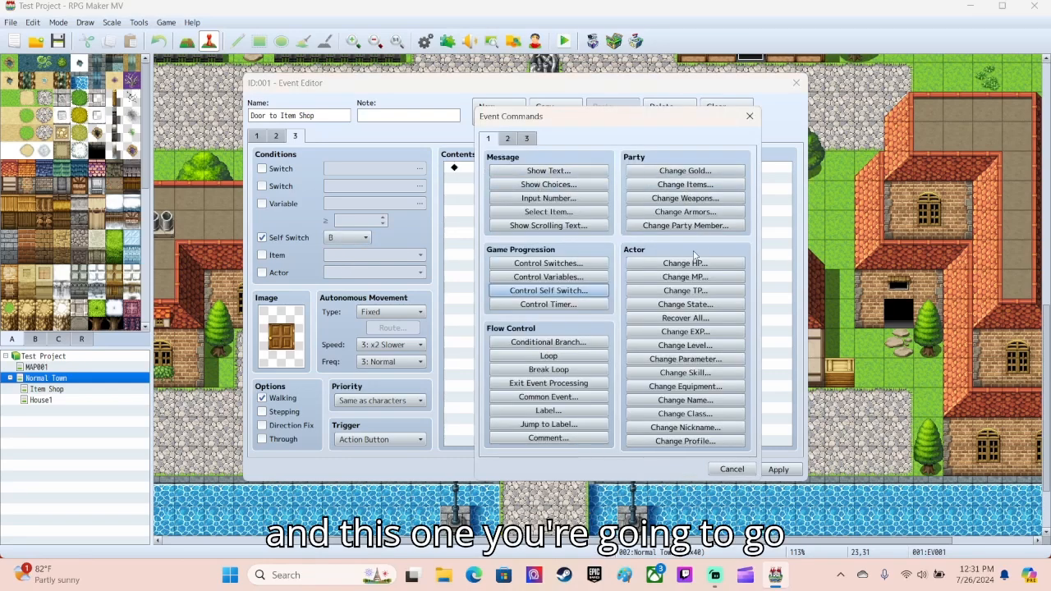
pyautogui.click(507, 138)
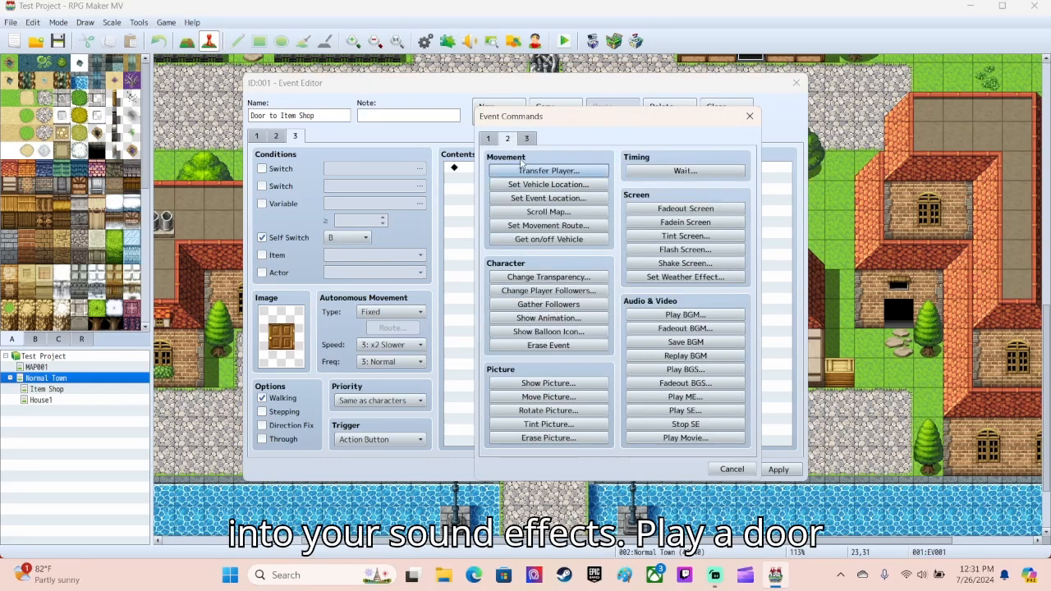
pyautogui.click(686, 410)
pyautogui.scroll(-4, 571, 338)
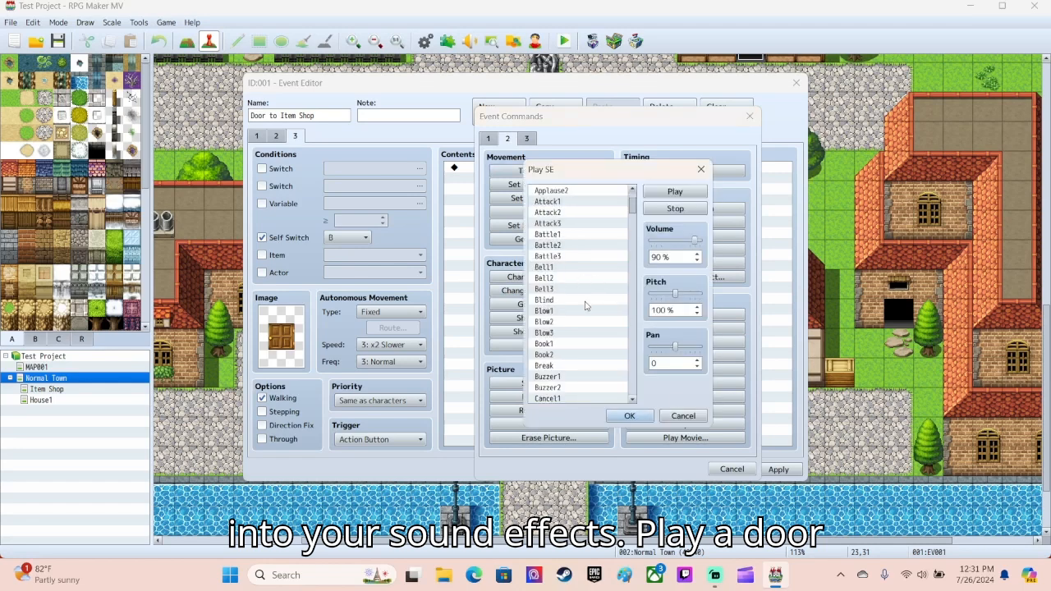
pyautogui.scroll(-2, 568, 348)
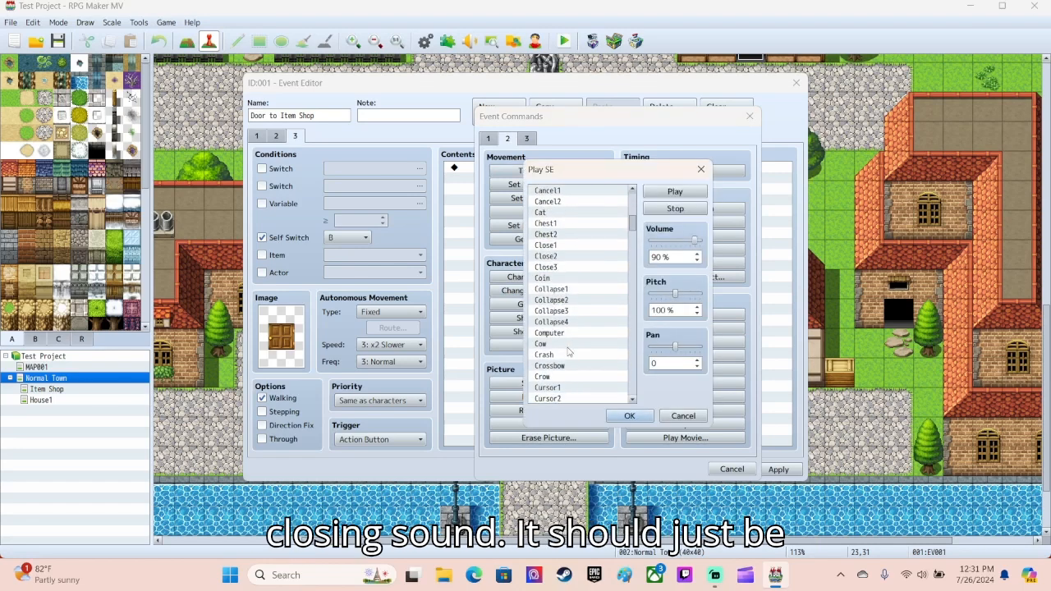
pyautogui.click(556, 244)
pyautogui.click(679, 192)
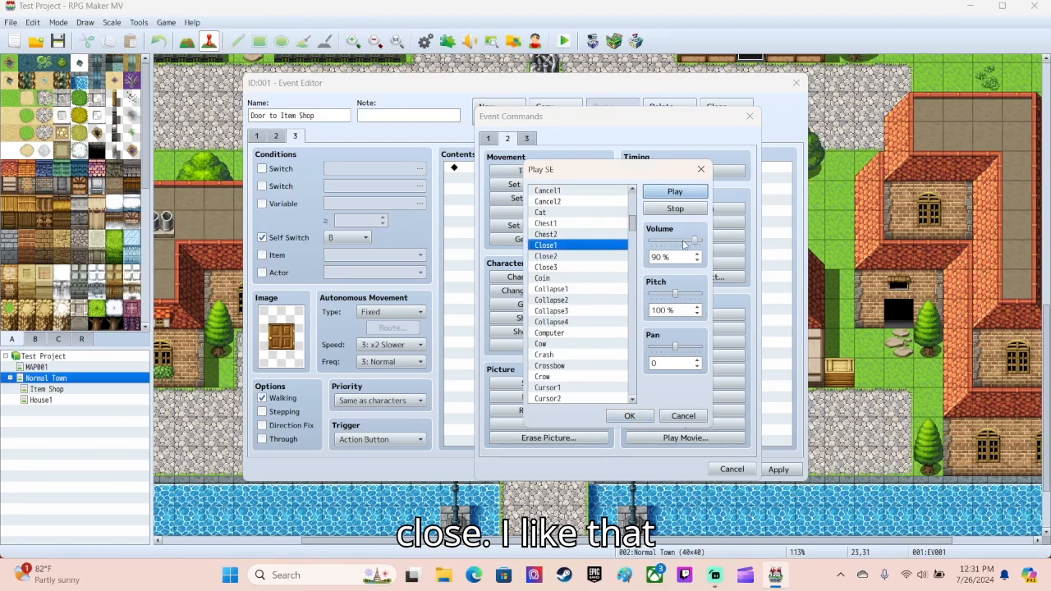
pyautogui.click(629, 416)
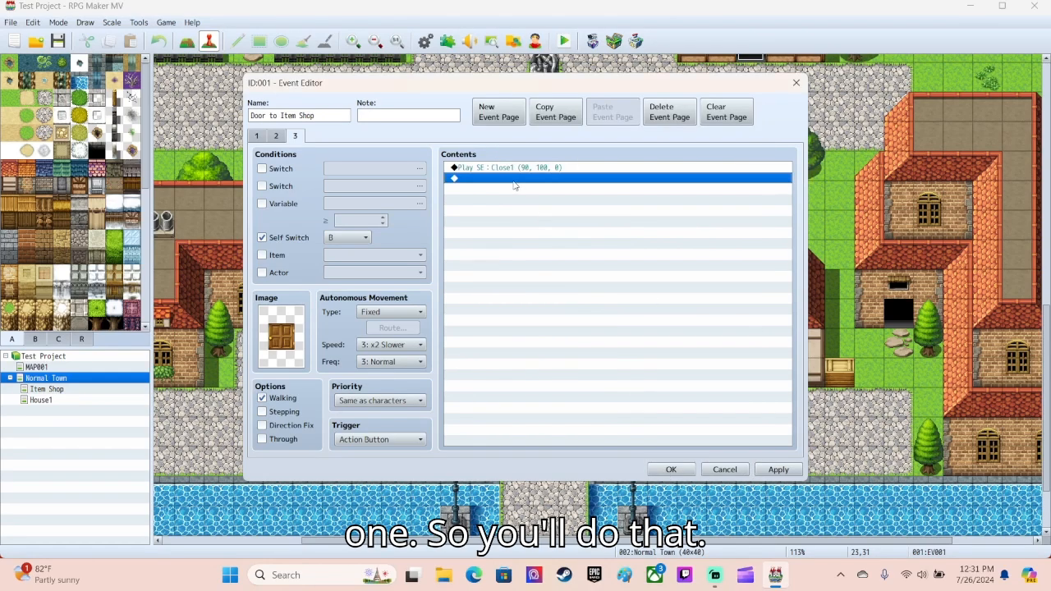
pyautogui.doubleClick(515, 186)
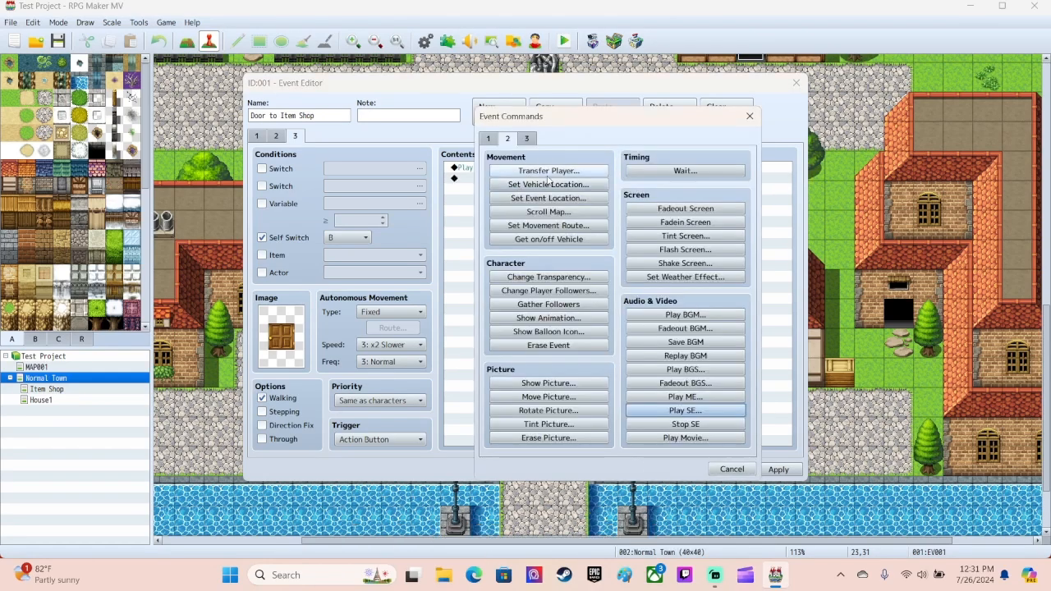
pyautogui.click(686, 210)
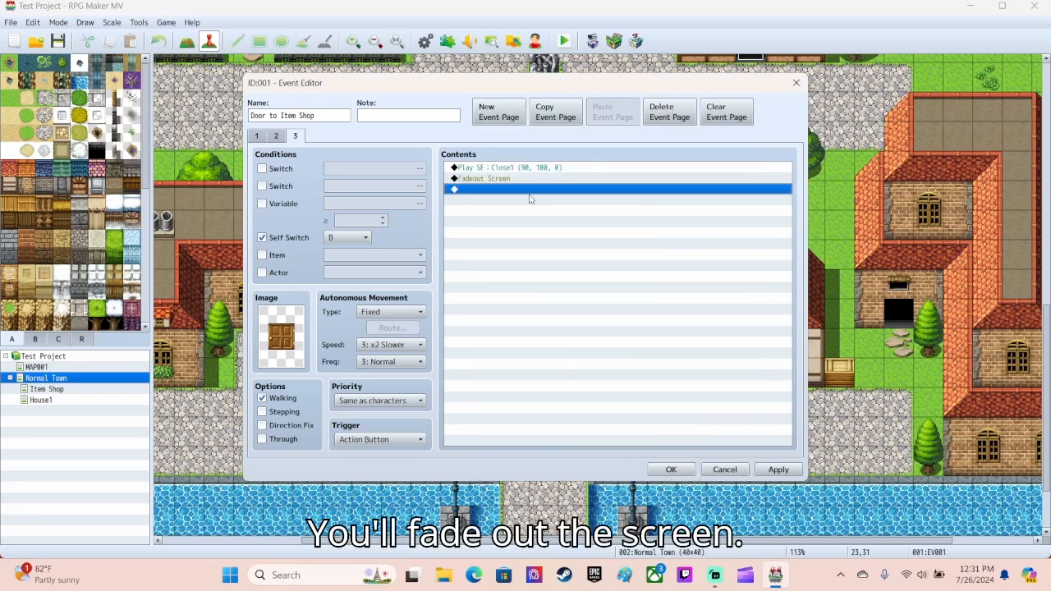
# - Add a Transfer Player command to the third page, targeting Item Shop (6,13) just inside the entrance with direction Up
pyautogui.doubleClick(521, 192)
pyautogui.click(560, 176)
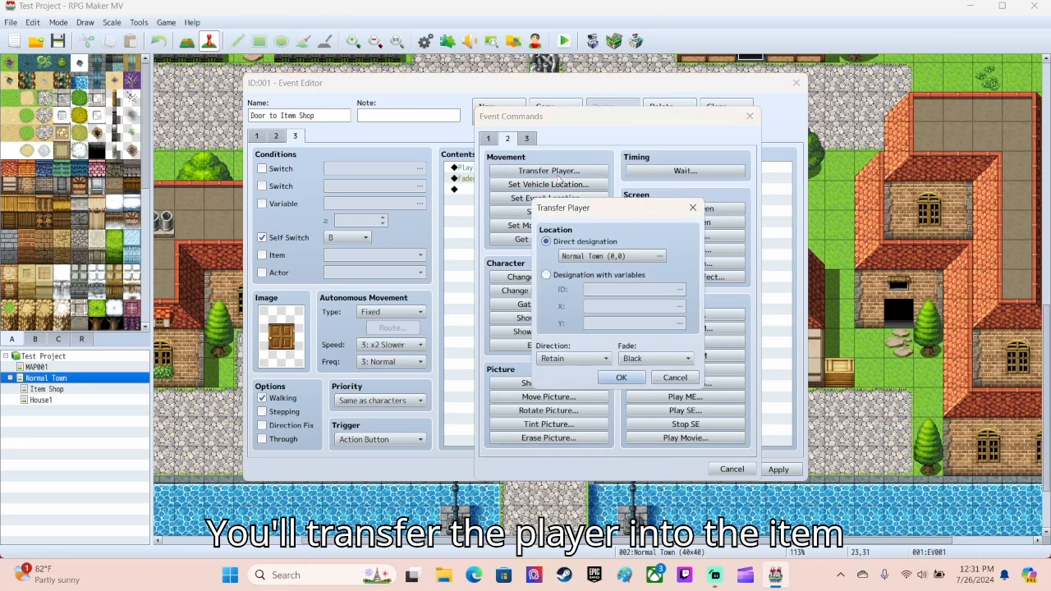
pyautogui.click(593, 256)
pyautogui.click(359, 157)
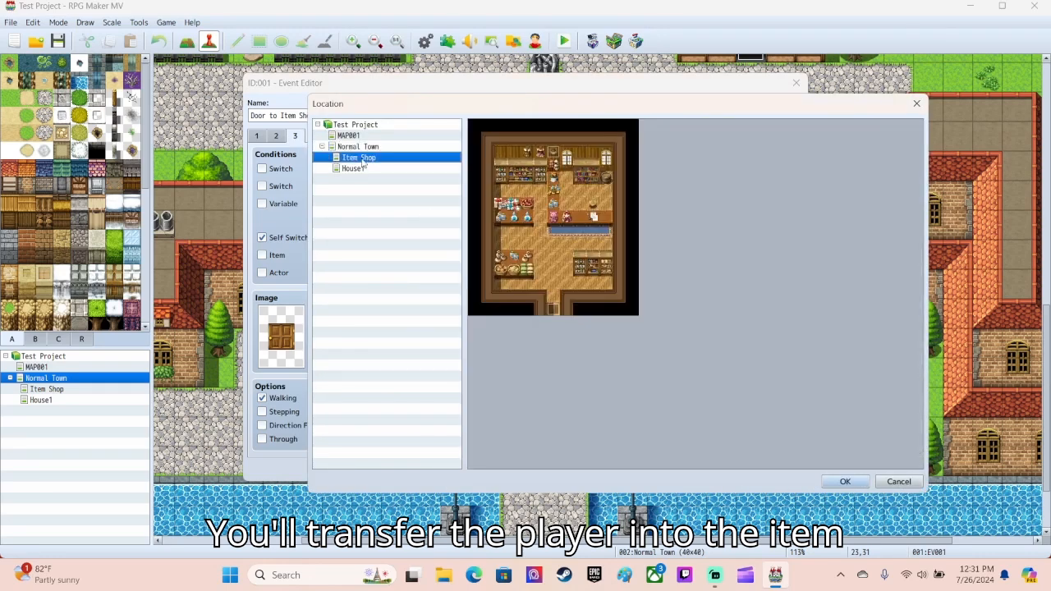
pyautogui.click(553, 297)
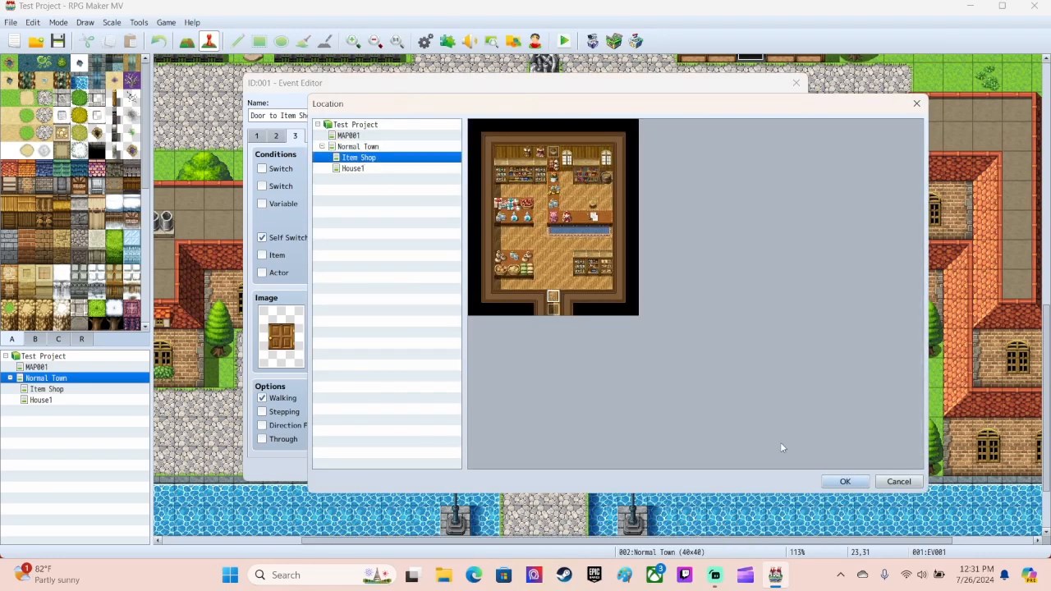
pyautogui.click(845, 481)
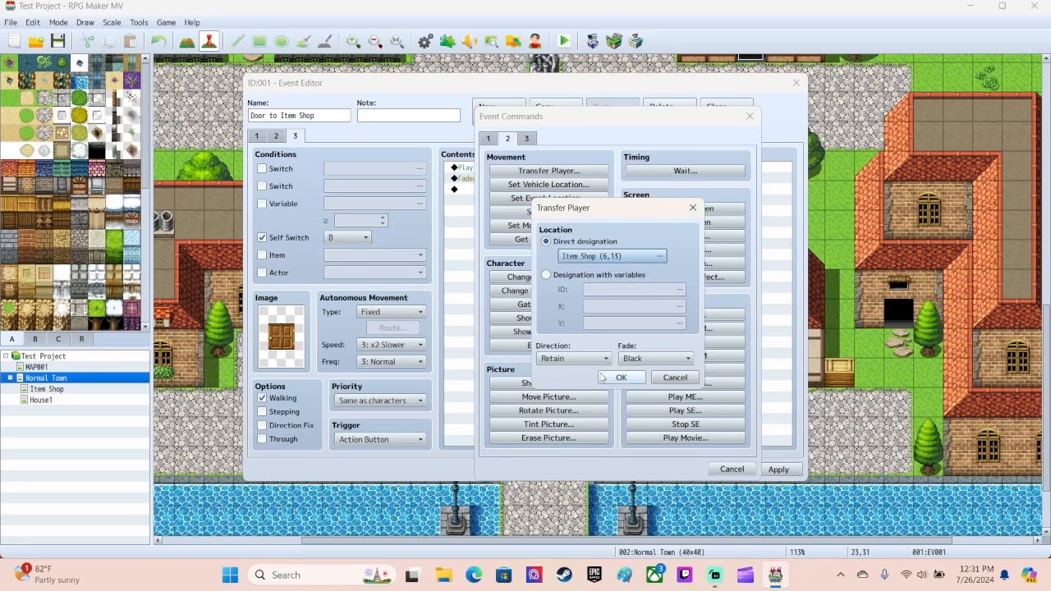
pyautogui.click(577, 358)
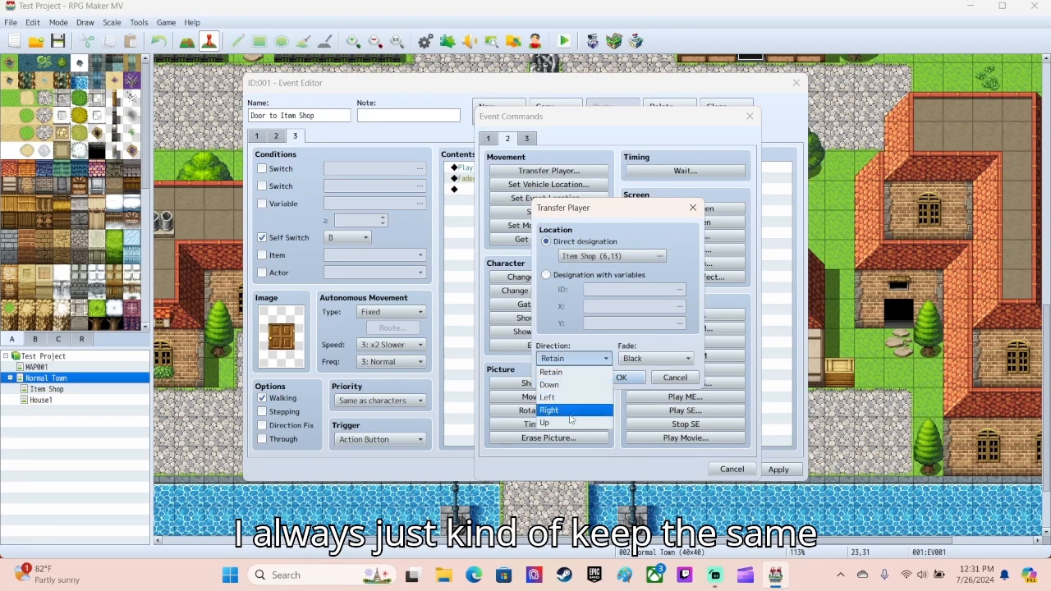
pyautogui.click(575, 423)
pyautogui.click(620, 379)
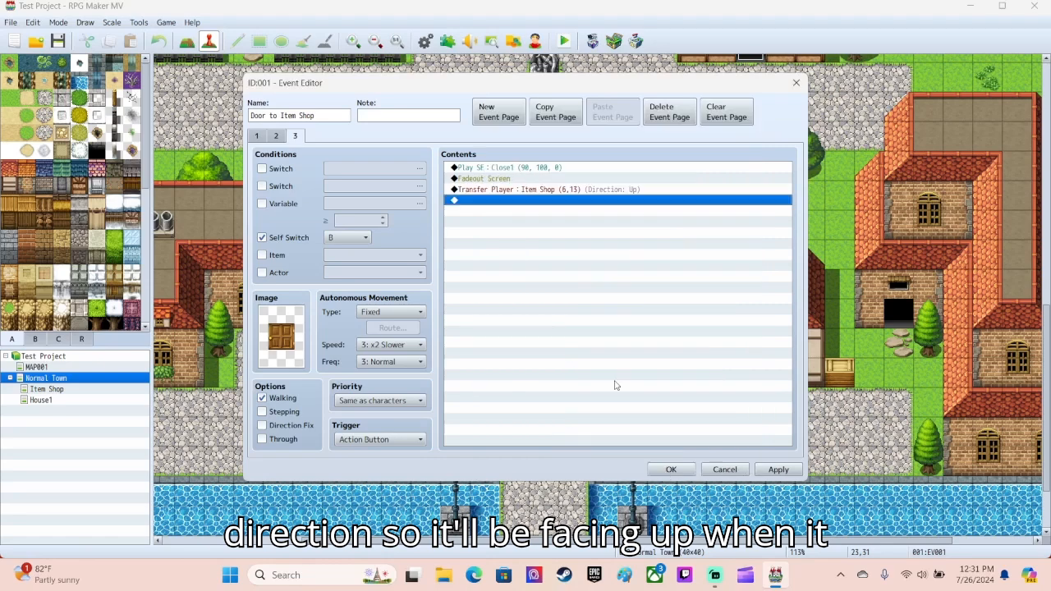
# - Add a movement route setting the player's opacity to 255 after the transfer, followed by a Fadein Screen command
pyautogui.doubleClick(515, 202)
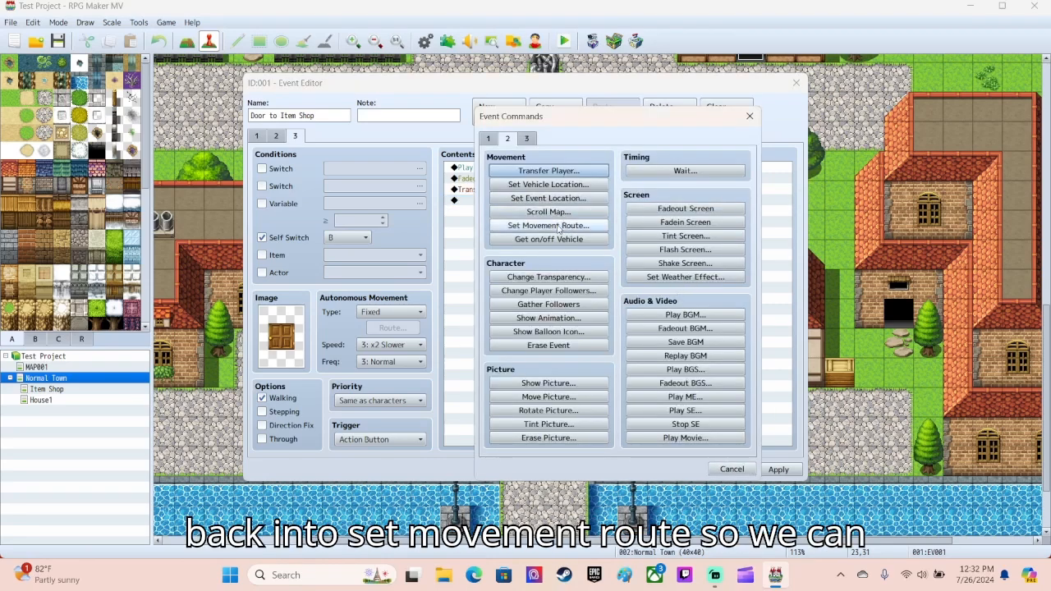
pyautogui.click(549, 225)
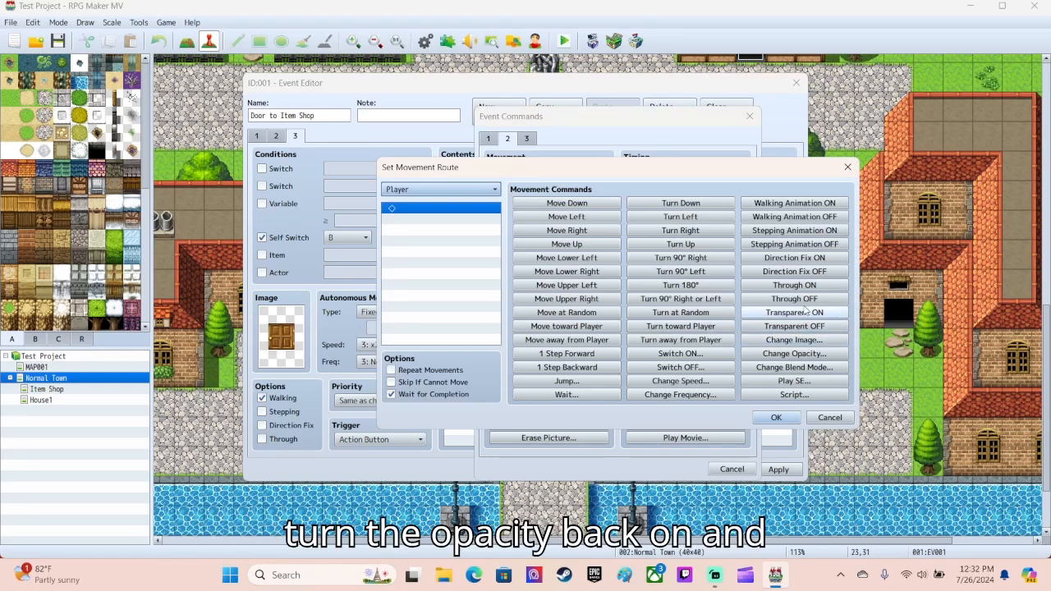
pyautogui.click(798, 356)
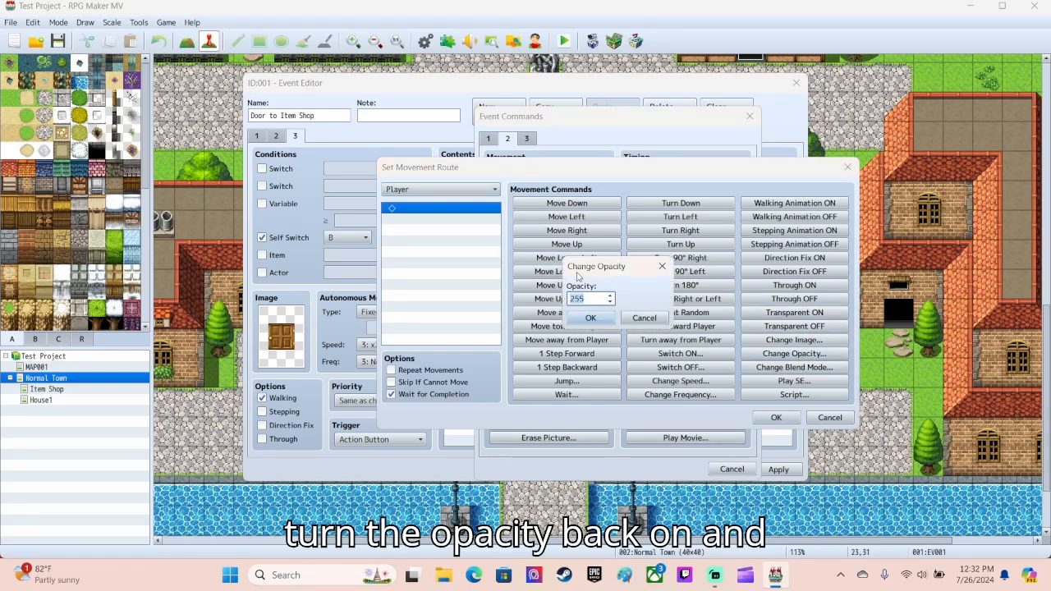
pyautogui.click(590, 318)
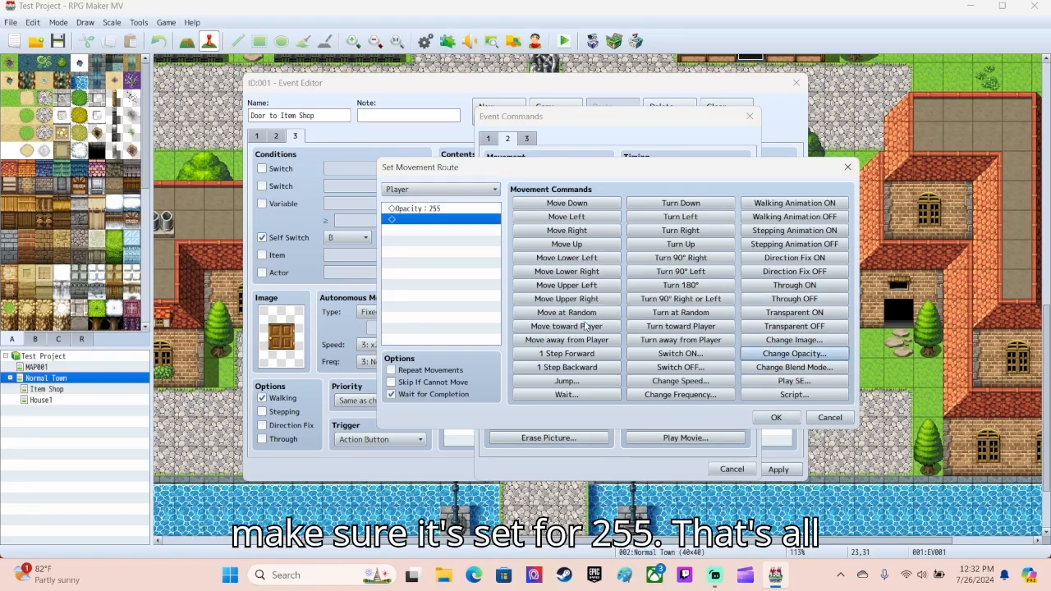
pyautogui.click(776, 417)
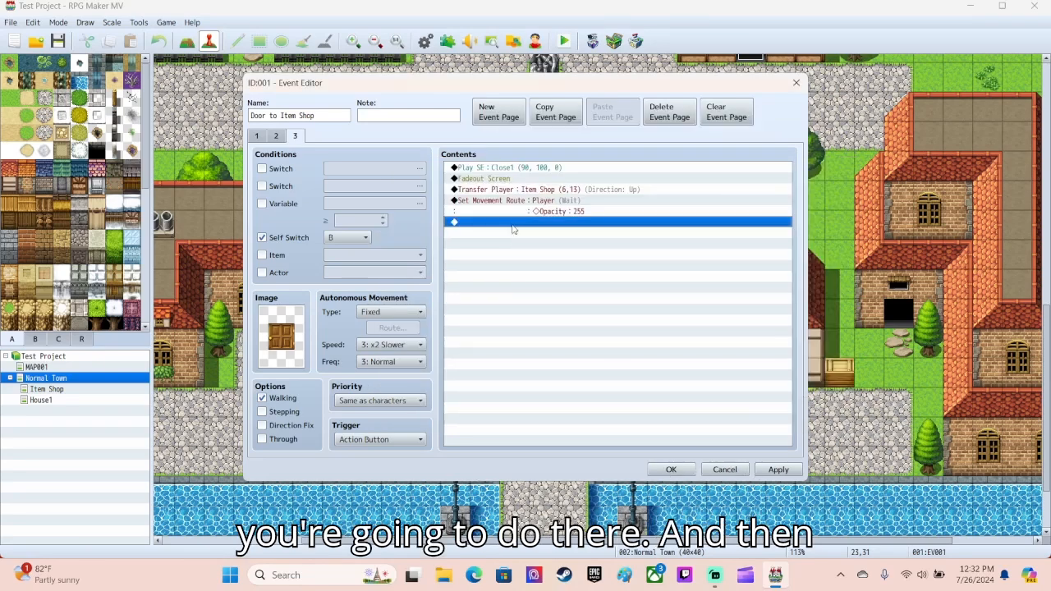
pyautogui.doubleClick(512, 223)
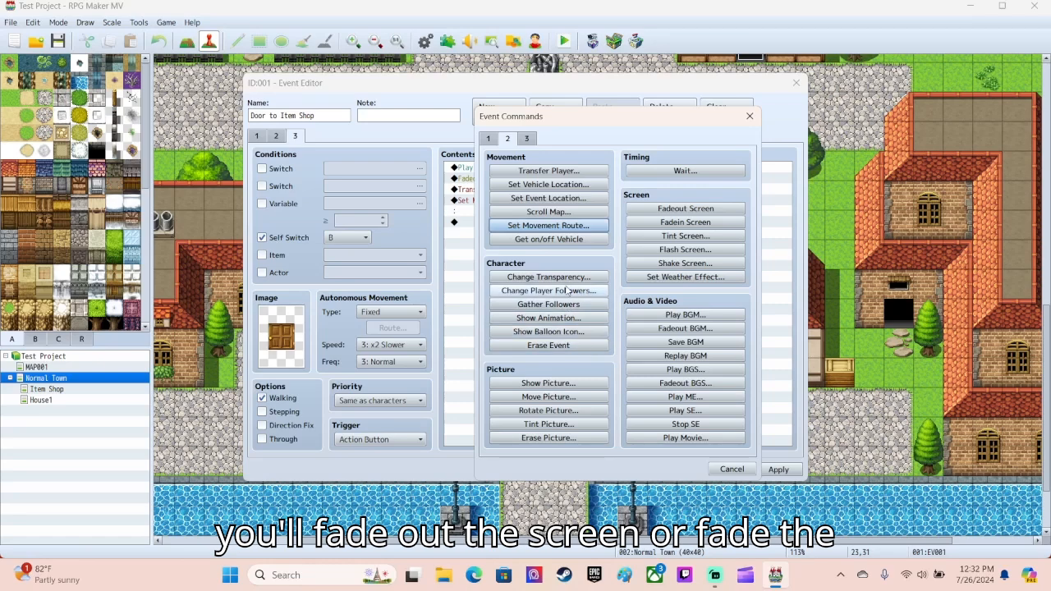
pyautogui.click(670, 223)
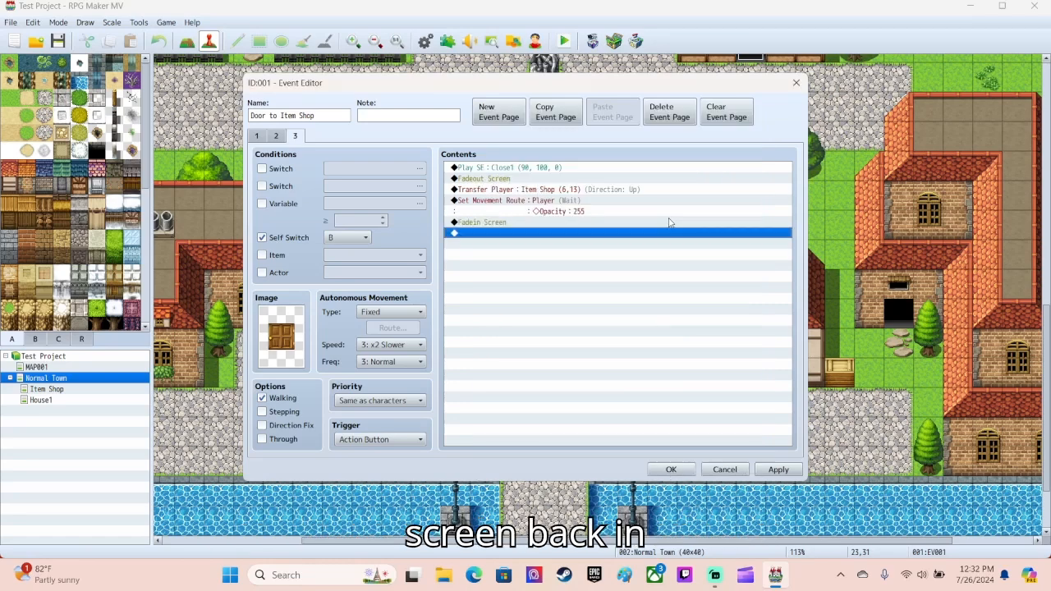
# - Add two Control Self Switch commands at the end of the third page, turning A OFF and B OFF
pyautogui.doubleClick(481, 236)
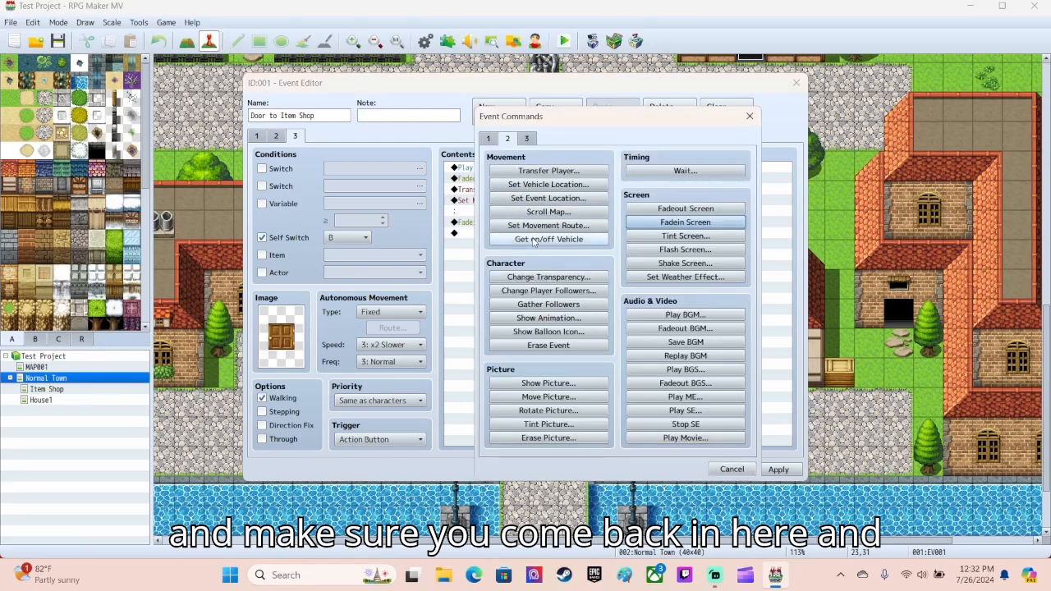
pyautogui.click(488, 138)
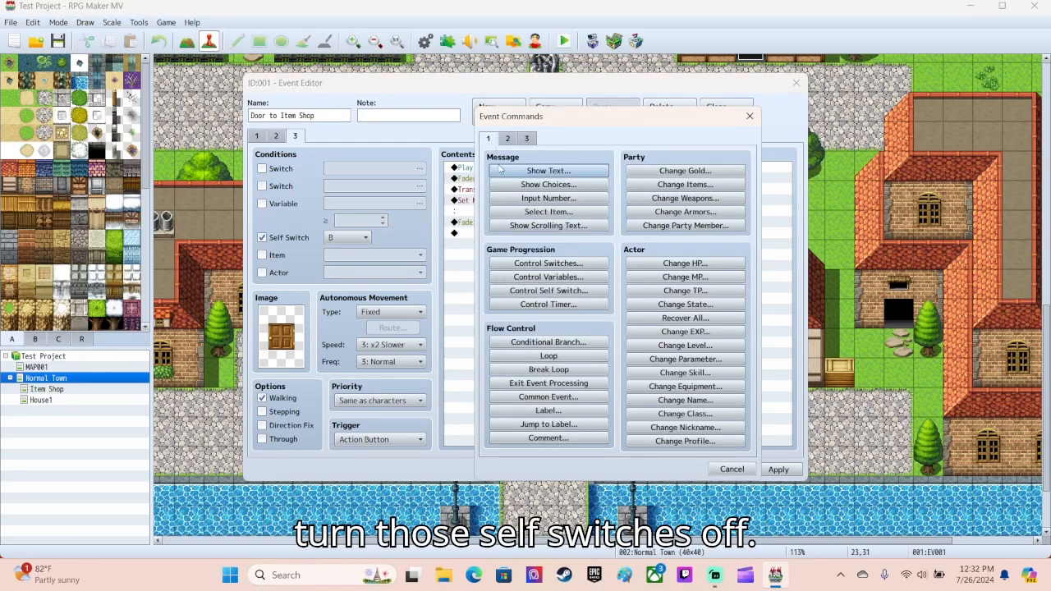
pyautogui.click(546, 290)
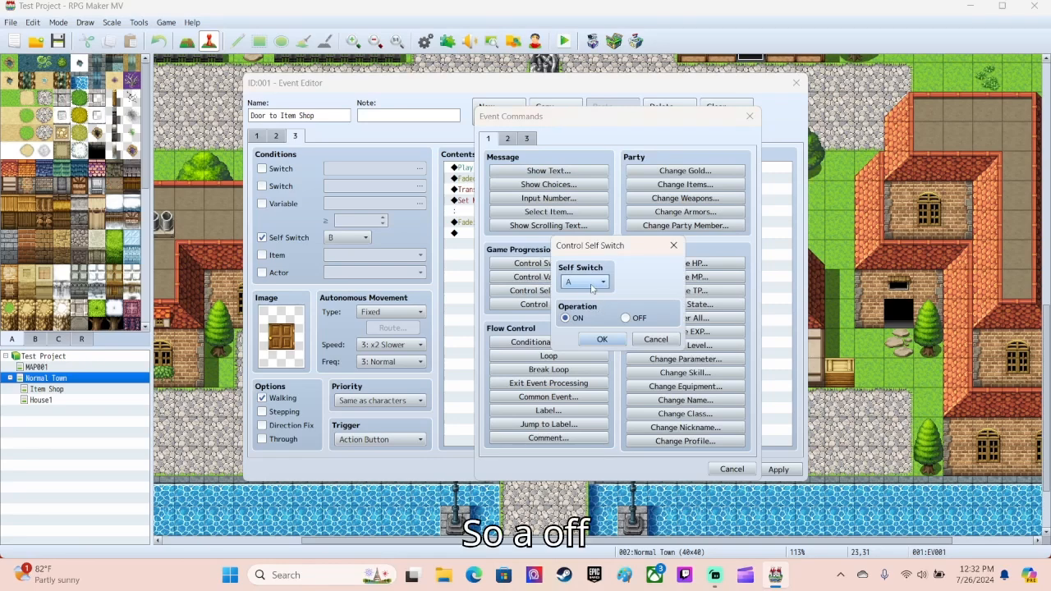
pyautogui.click(625, 319)
pyautogui.click(602, 339)
pyautogui.doubleClick(508, 245)
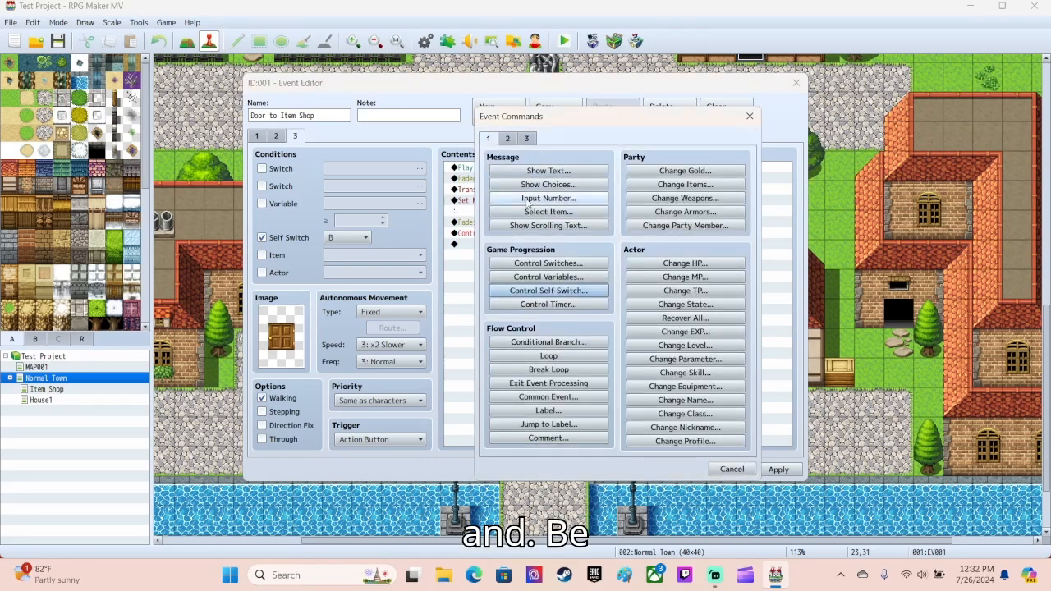
pyautogui.click(540, 292)
pyautogui.click(584, 282)
pyautogui.click(575, 307)
pyautogui.click(637, 319)
pyautogui.click(609, 339)
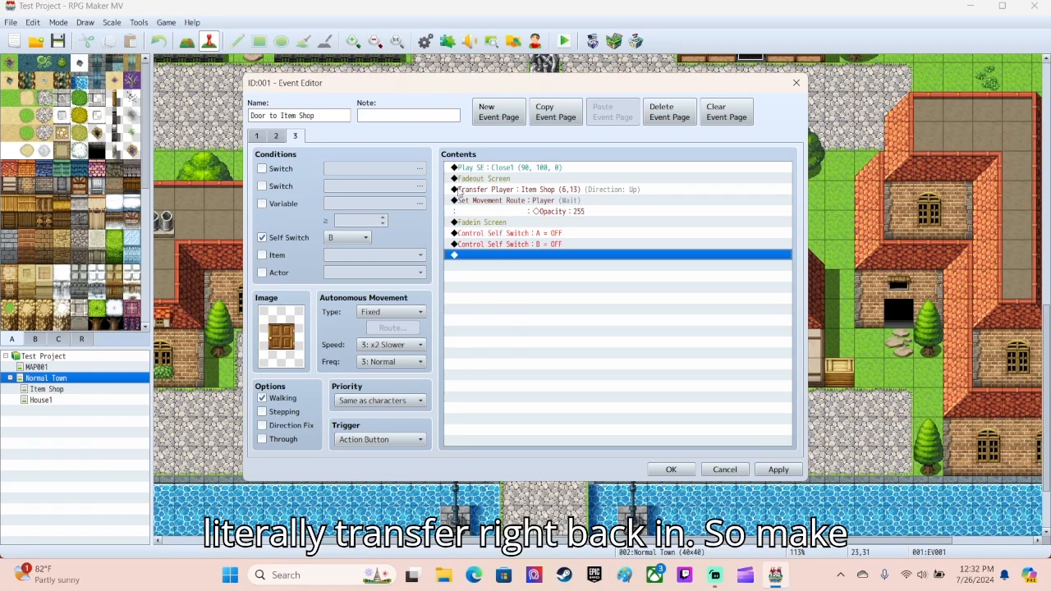
# - Review the first two event pages, set the third page's trigger to Autorun, and save the door event
pyautogui.click(256, 137)
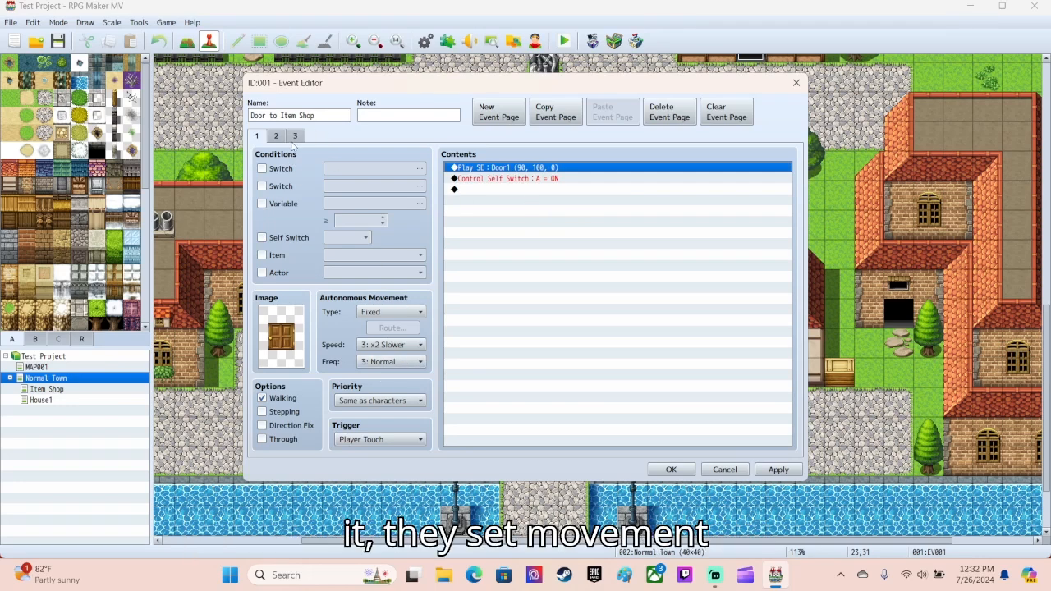
pyautogui.click(276, 137)
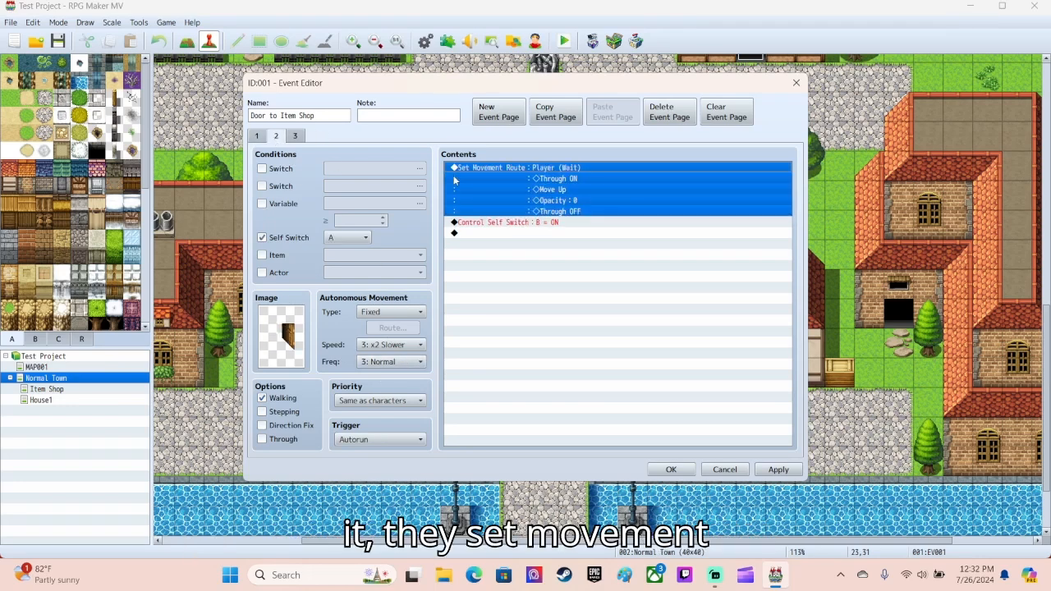
pyautogui.click(293, 136)
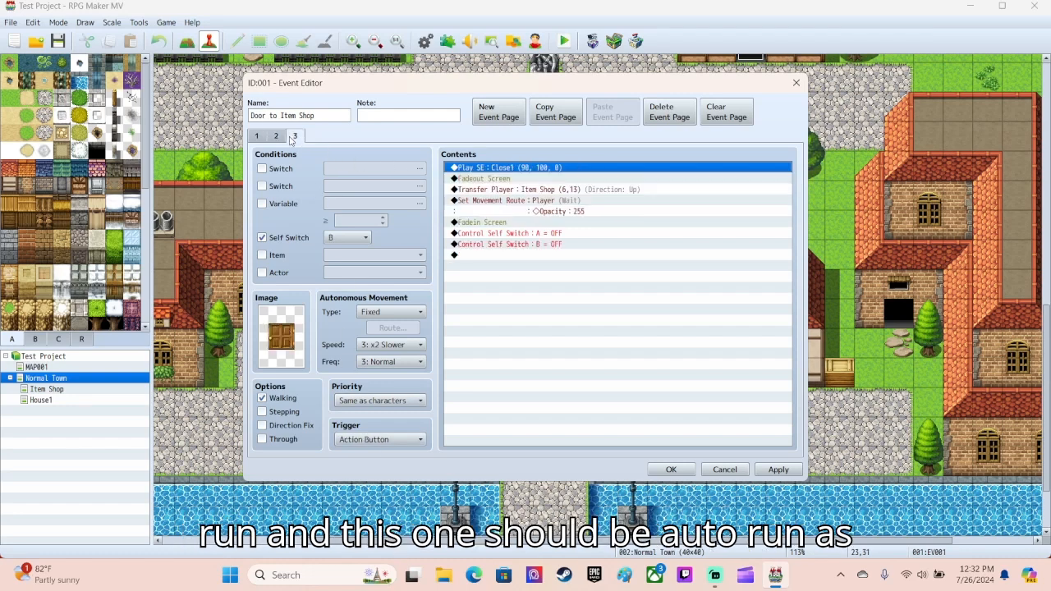
pyautogui.click(424, 442)
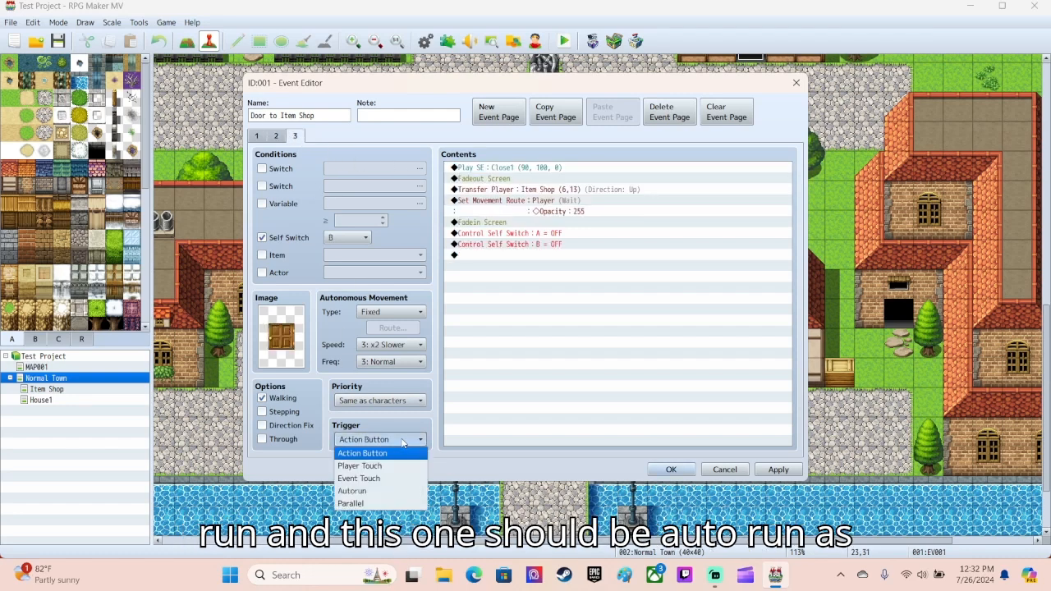
pyautogui.click(386, 495)
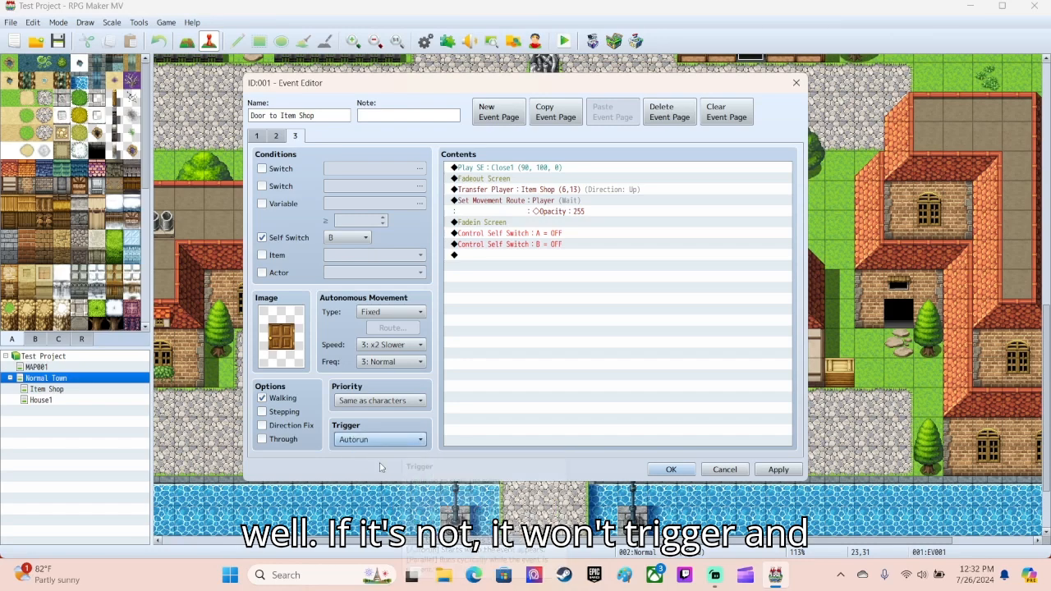
pyautogui.click(671, 468)
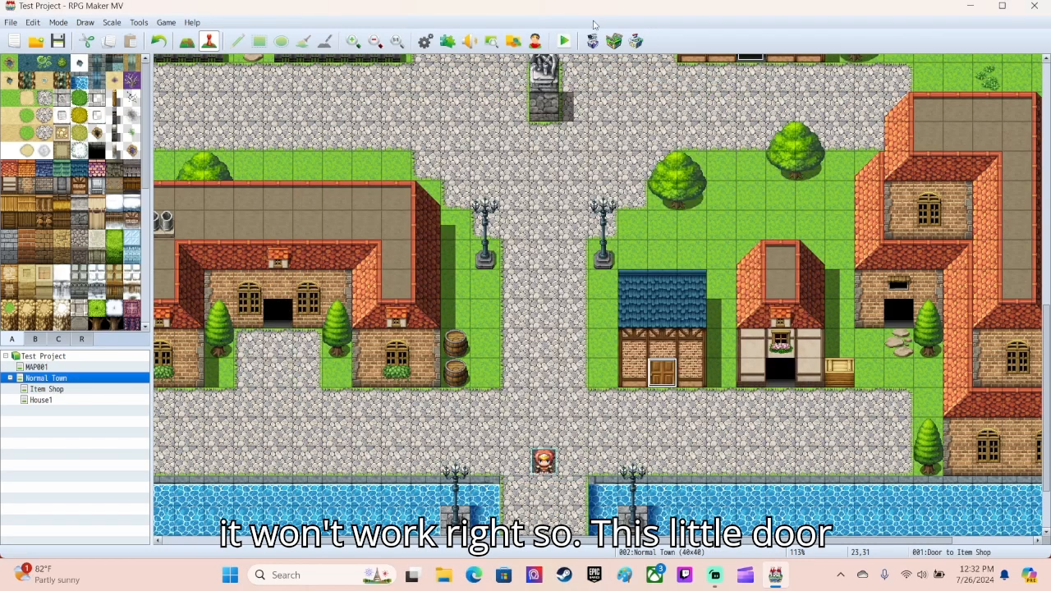
# - Playtest a new game, walking the player through the blue-roofed building's door into the Item Shop and back out
pyautogui.click(564, 41)
pyautogui.click(496, 309)
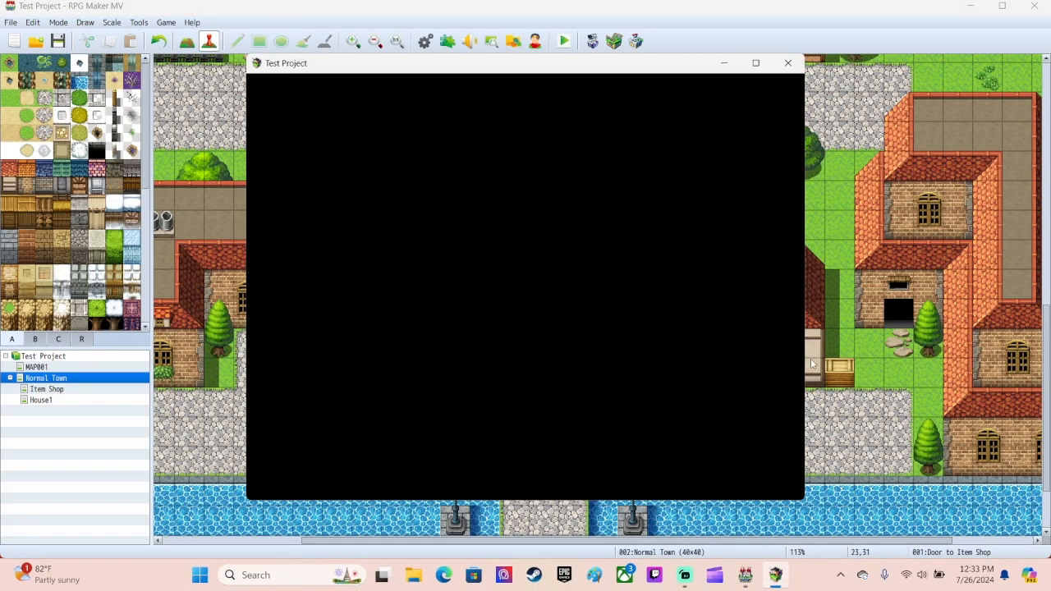
pyautogui.press('Return')
pyautogui.press('Left')
pyautogui.press('Right')
pyautogui.press('Up')
pyautogui.press('Right')
pyautogui.press('Up')
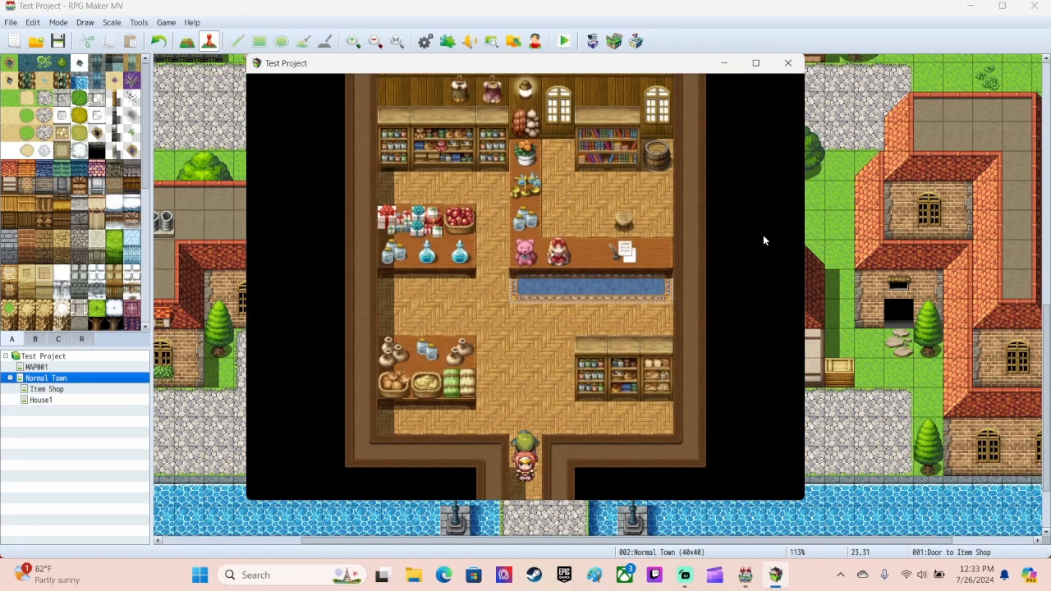
pyautogui.press('Down')
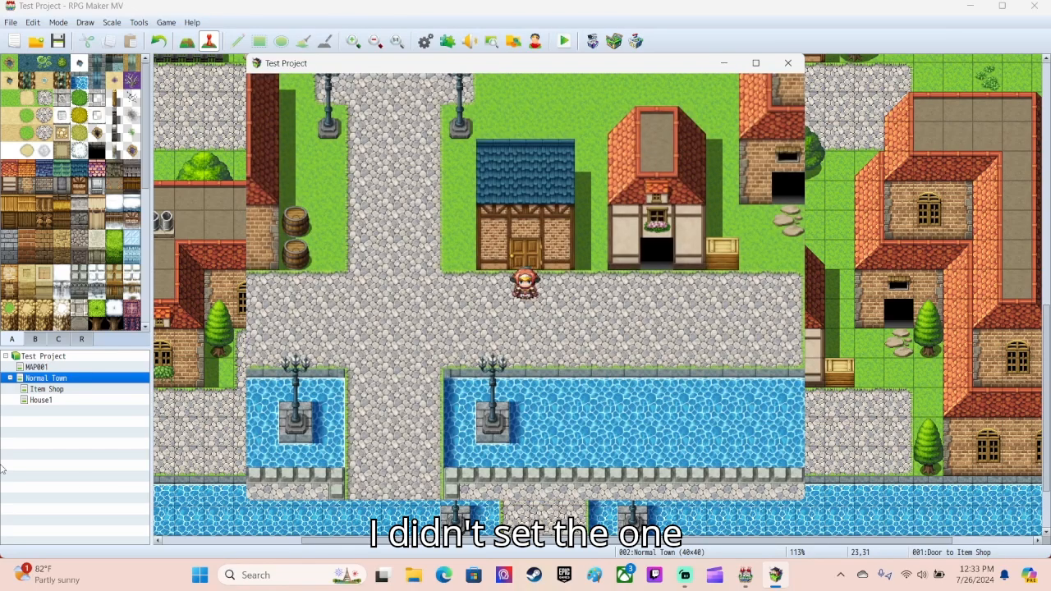
# - Set the trigger of the exit event at the Item Shop's entrance to Player Touch and save the event
pyautogui.click(49, 390)
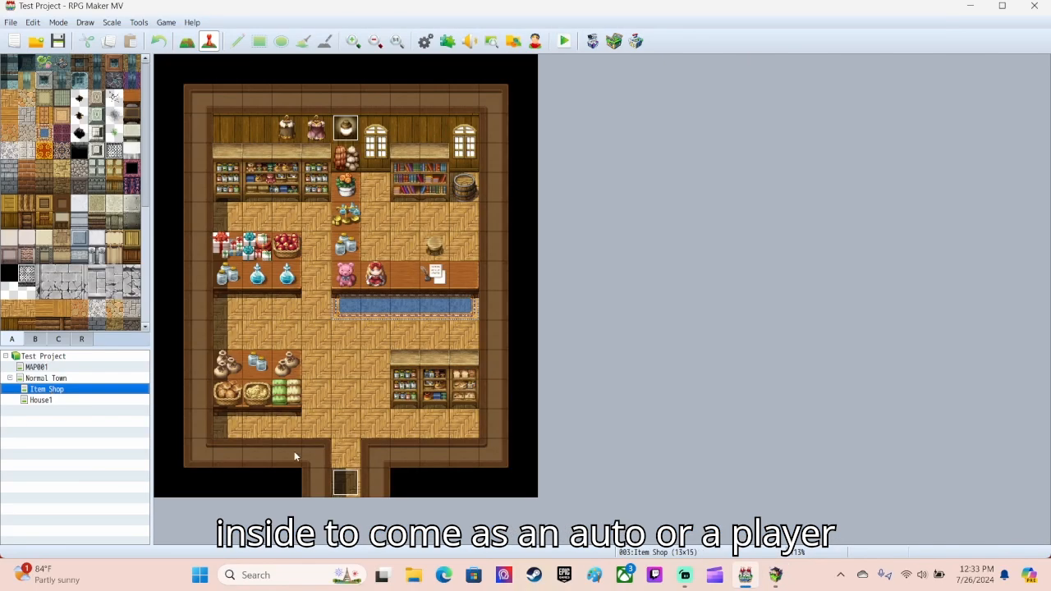
pyautogui.doubleClick(346, 483)
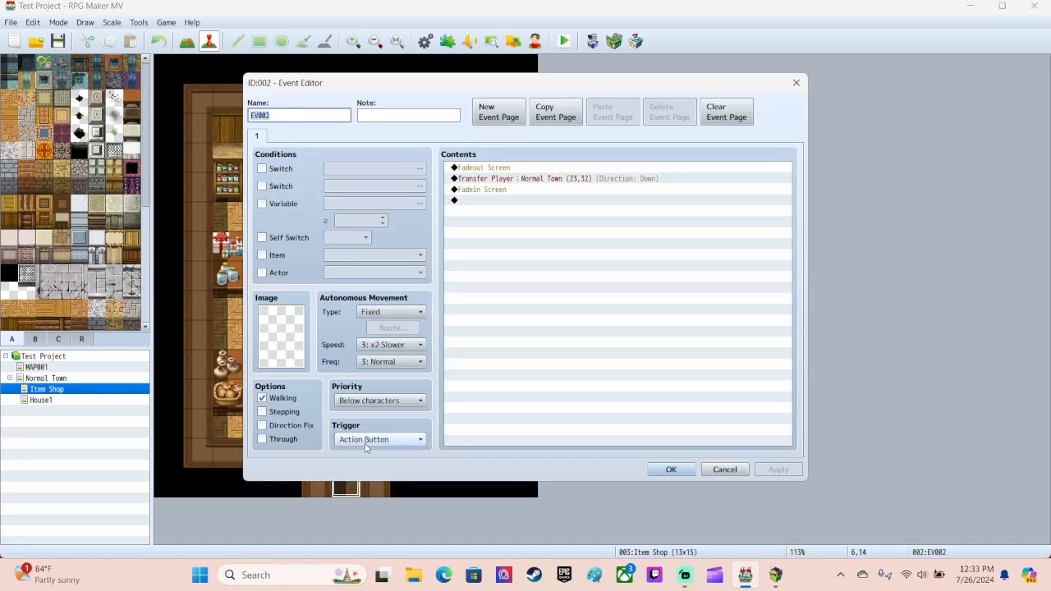
pyautogui.click(366, 440)
pyautogui.click(359, 465)
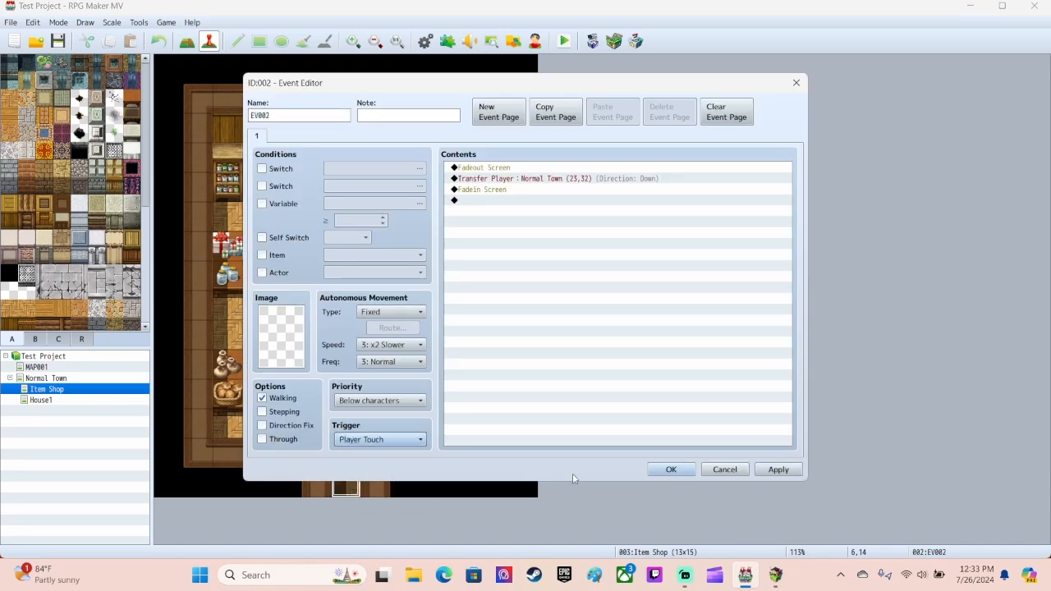
pyautogui.click(670, 468)
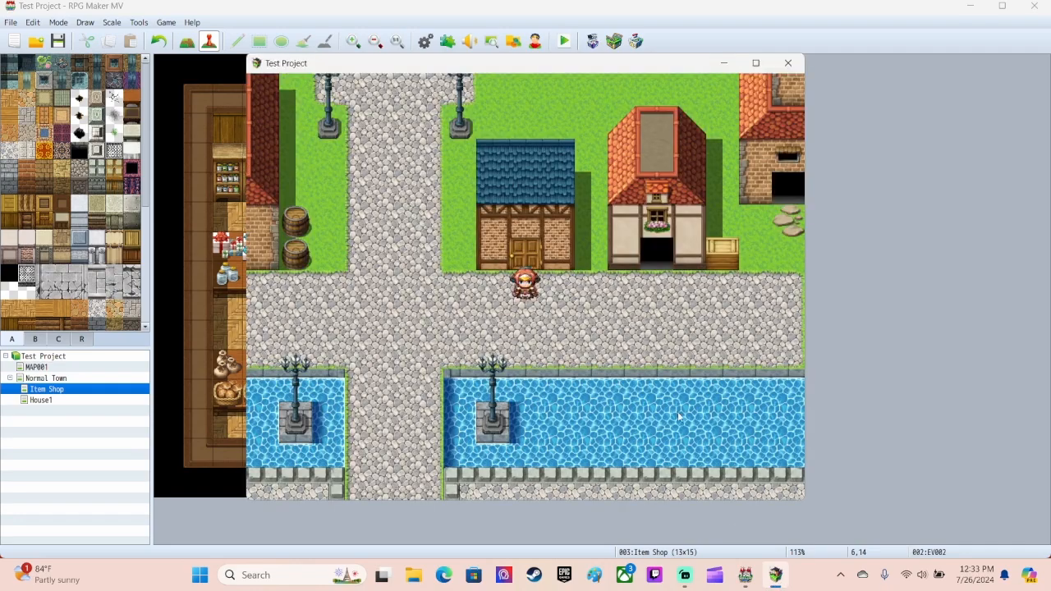
# - Test entering and leaving the Item Shop again in the running game, and close the playtest
pyautogui.press('Up')
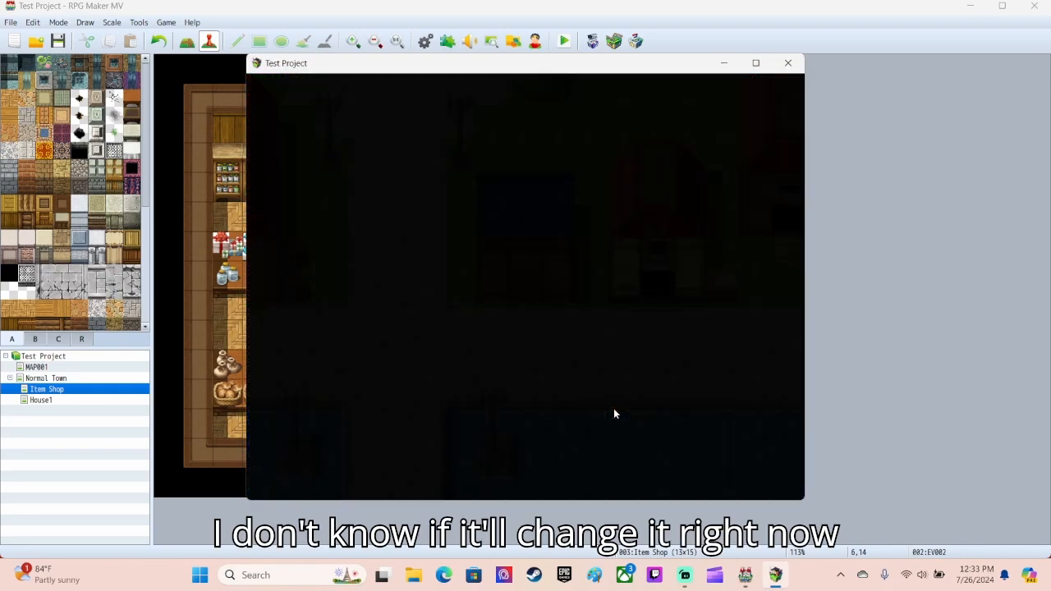
pyautogui.press('Down')
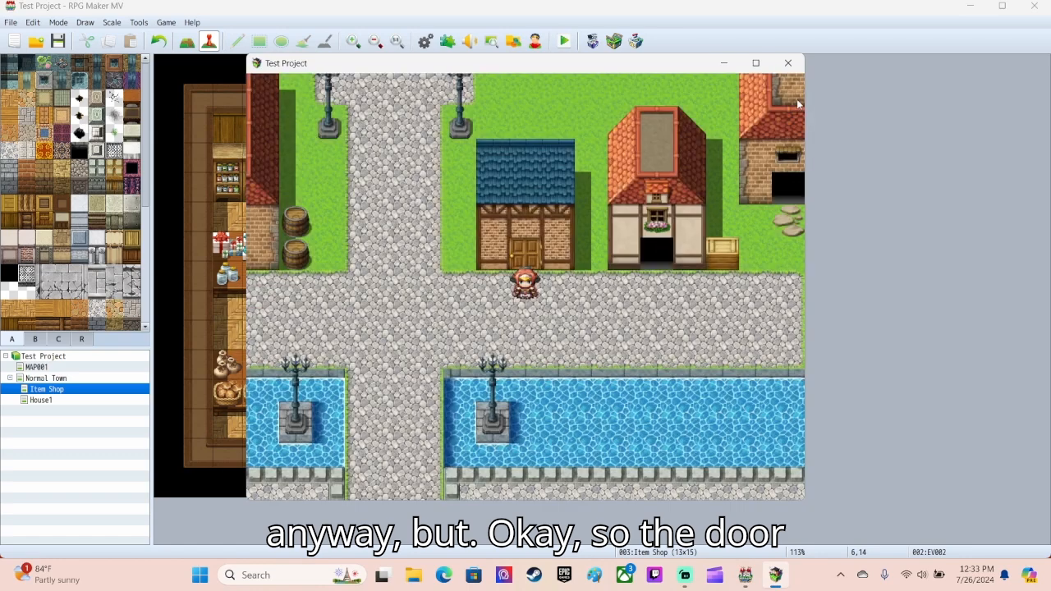
pyautogui.click(789, 64)
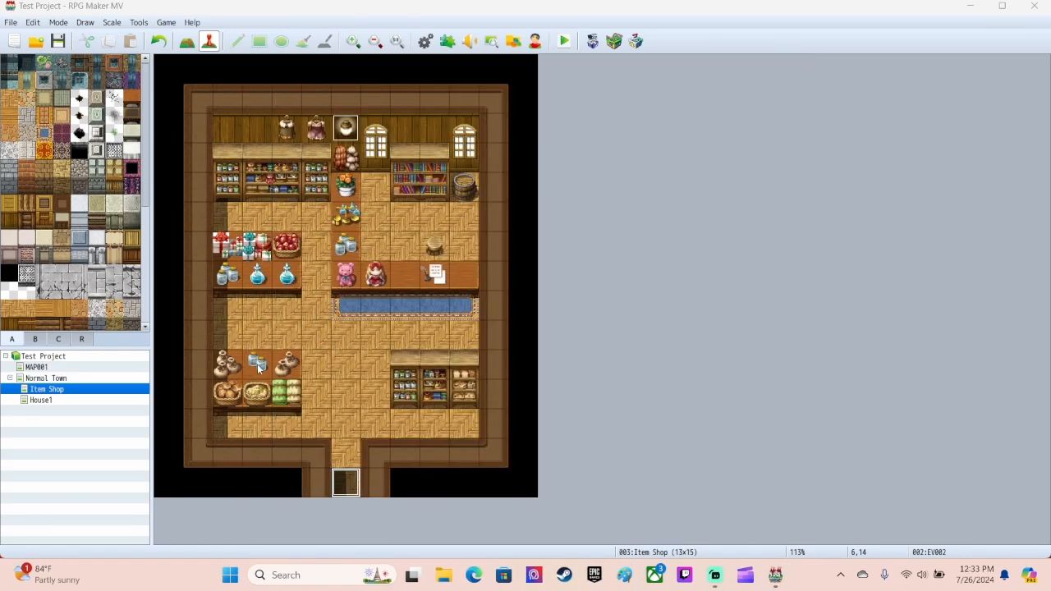
# - In the database's System settings, disable Show Player Followers, enable Use Side-view Battle, and apply the changes
pyautogui.click(424, 43)
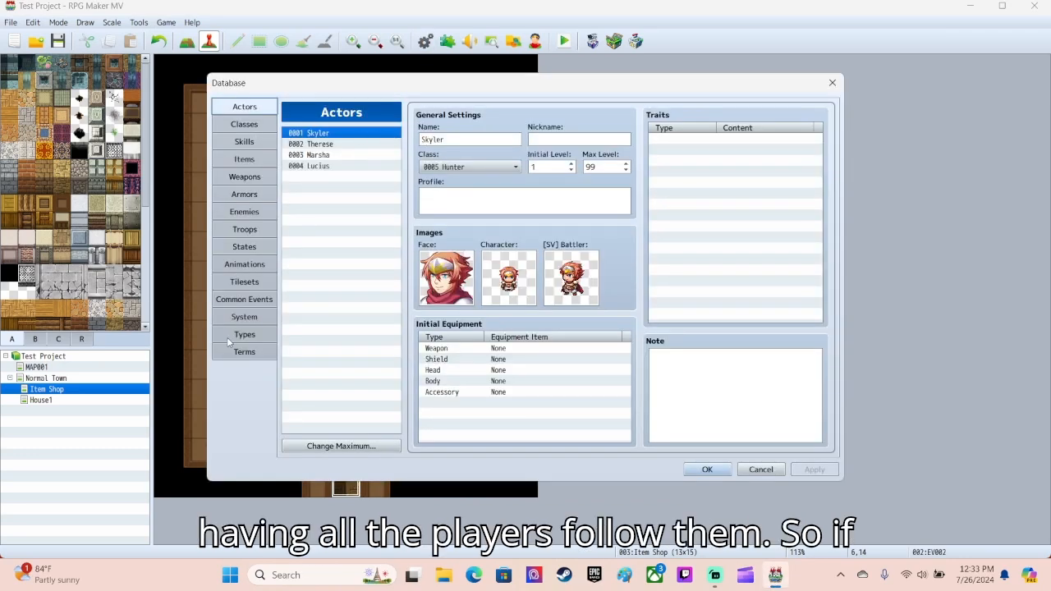
pyautogui.click(243, 317)
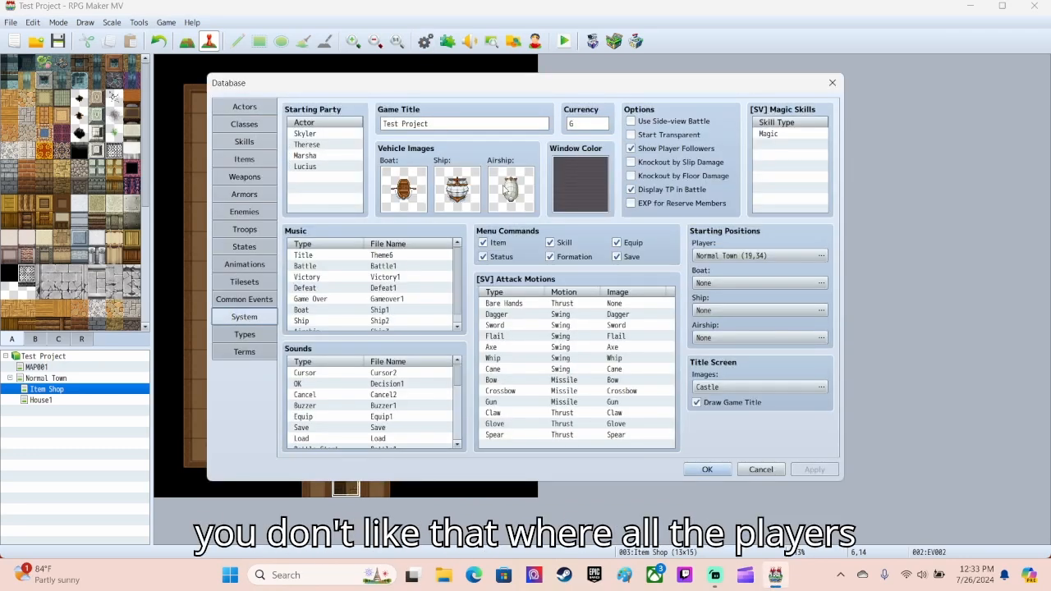
pyautogui.click(631, 148)
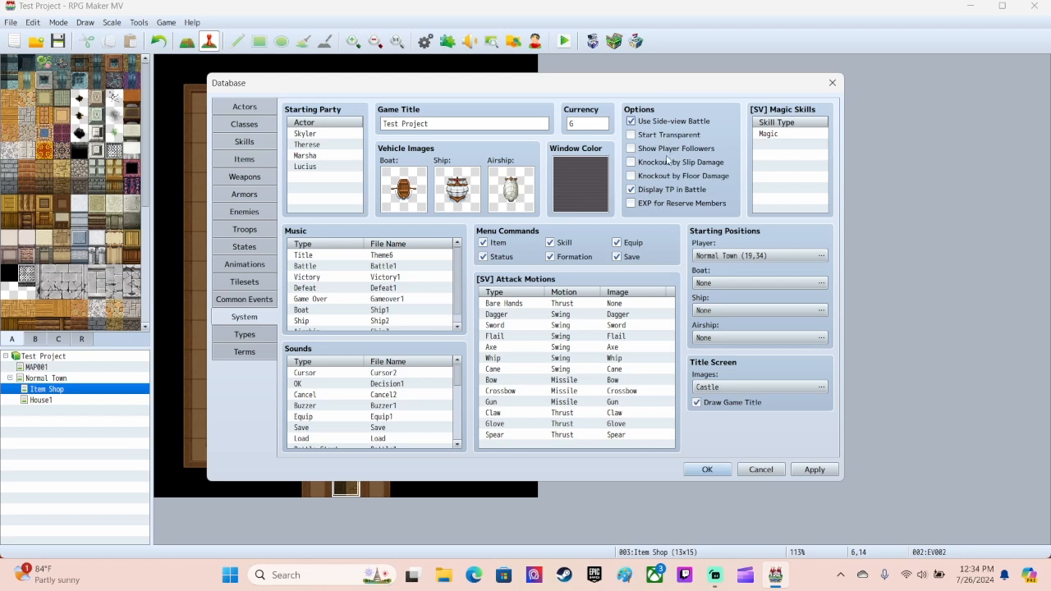
pyautogui.click(815, 471)
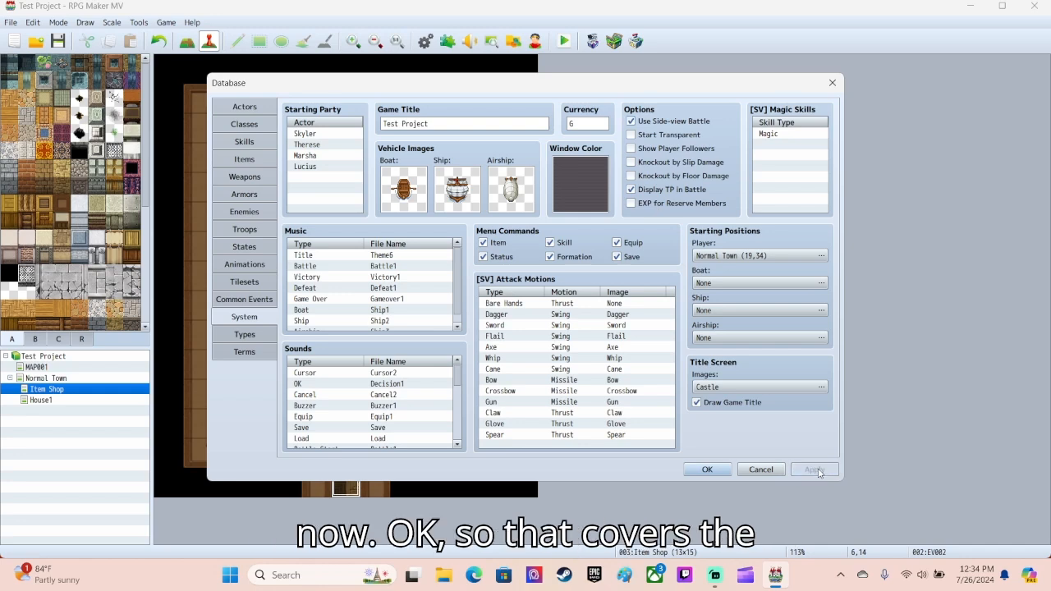
pyautogui.click(707, 470)
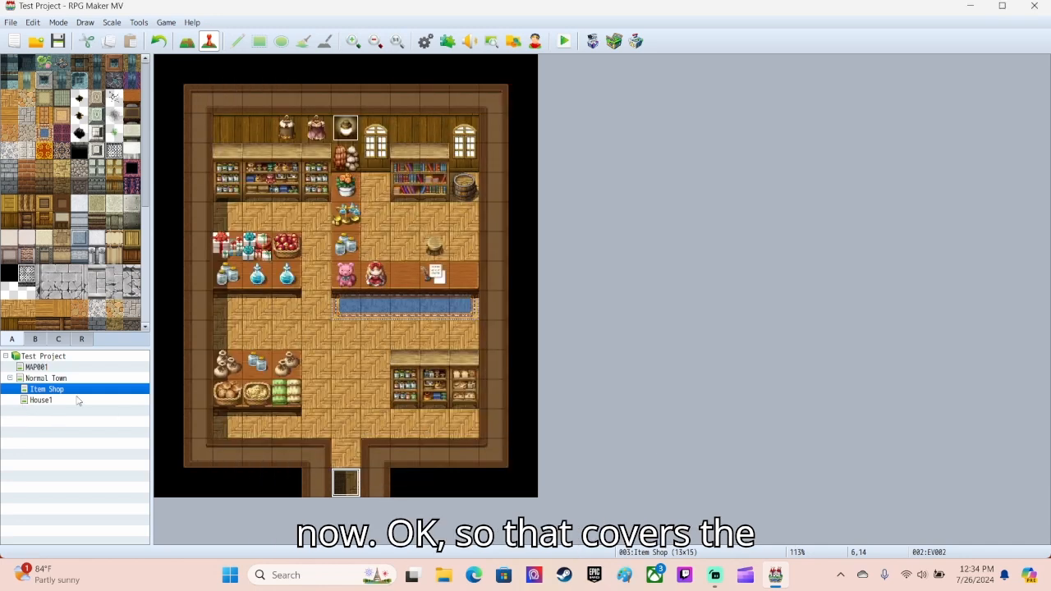
# - Save the project and playtest a new game, walking the player into the Item Shop and back out, and close the playtest
pyautogui.click(564, 41)
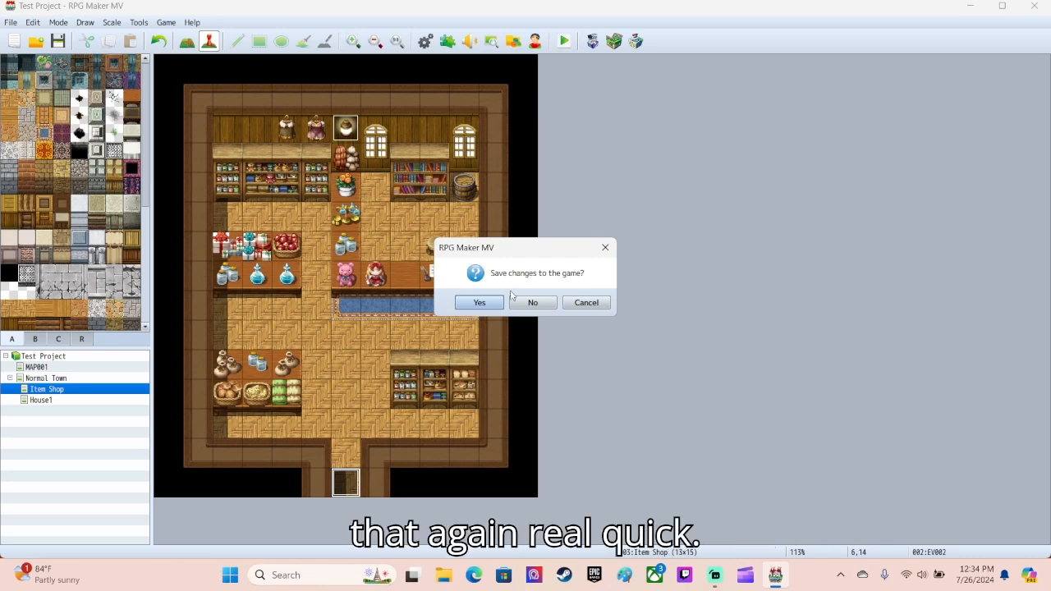
pyautogui.click(480, 303)
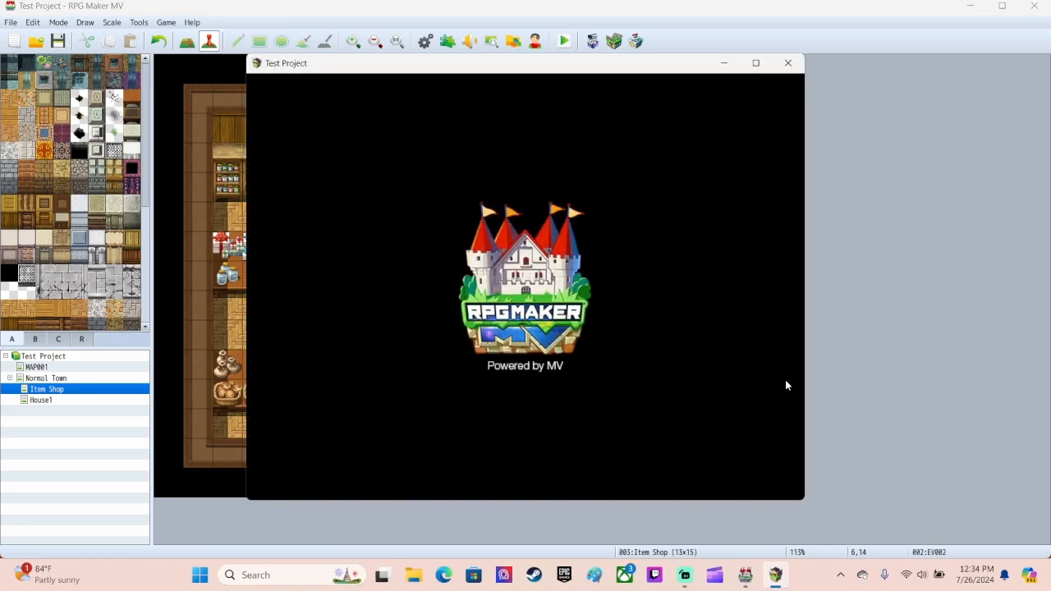
pyautogui.press('Return')
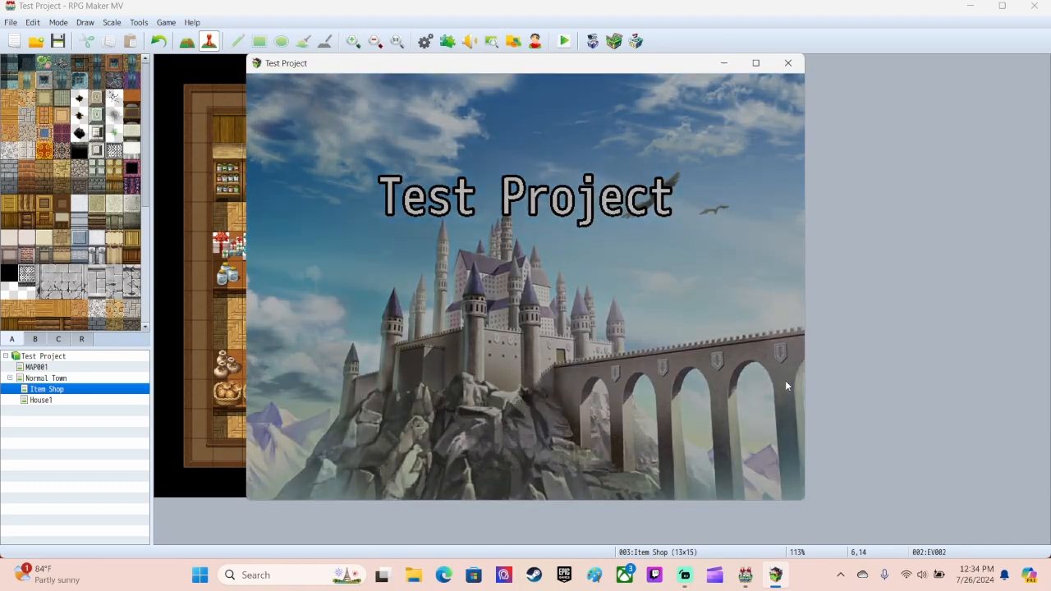
pyautogui.press('Left')
pyautogui.press('Right')
pyautogui.press('Right')
pyautogui.press('Right')
pyautogui.press('Up')
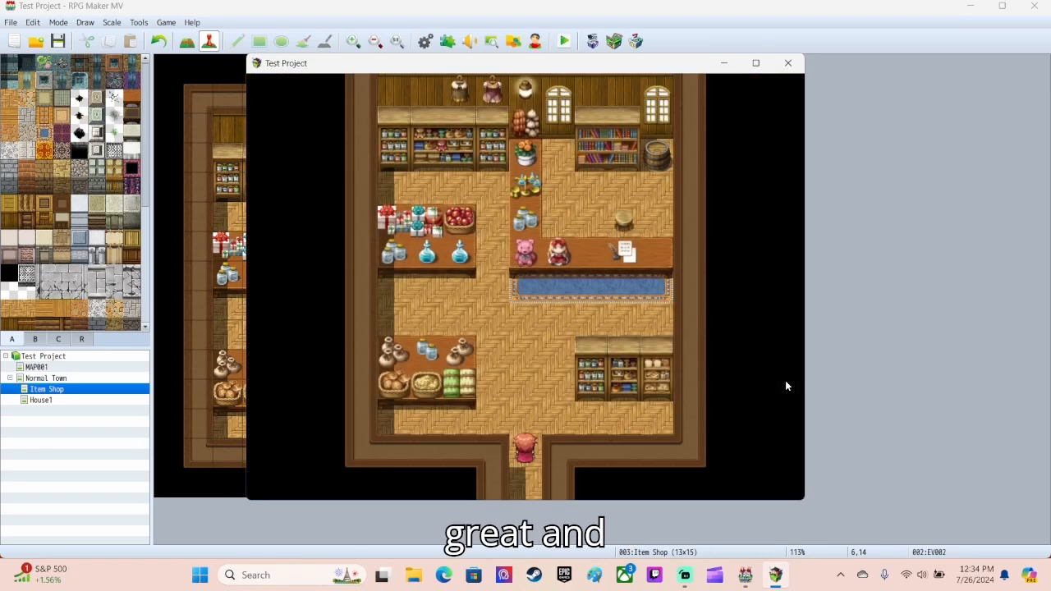
pyautogui.press('Down')
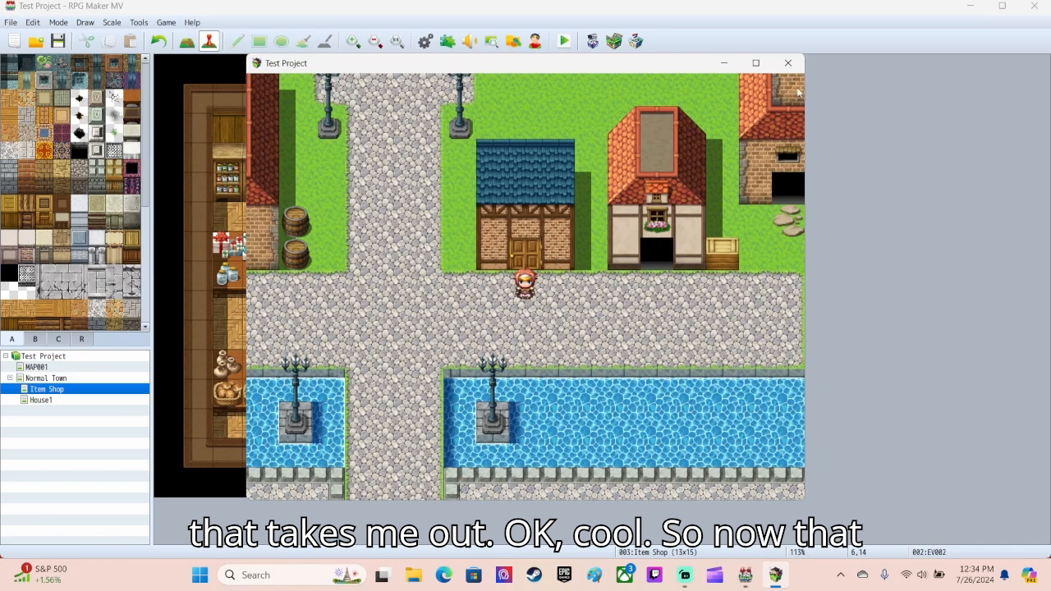
pyautogui.click(788, 64)
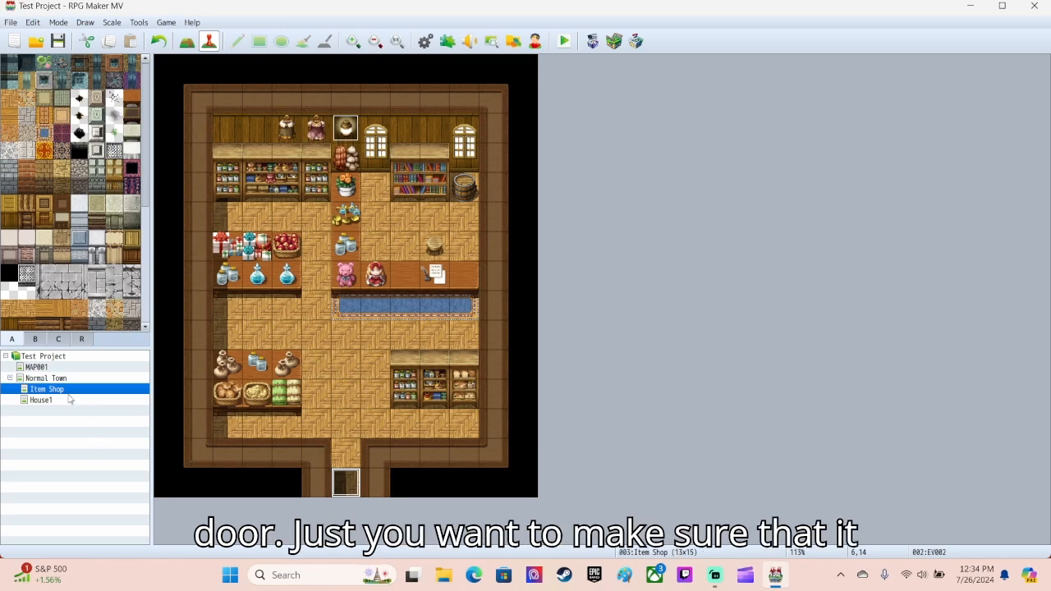
# - Examine the triggers and self switches on all three pages of the Normal Town door event to the Item Shop
pyautogui.click(45, 378)
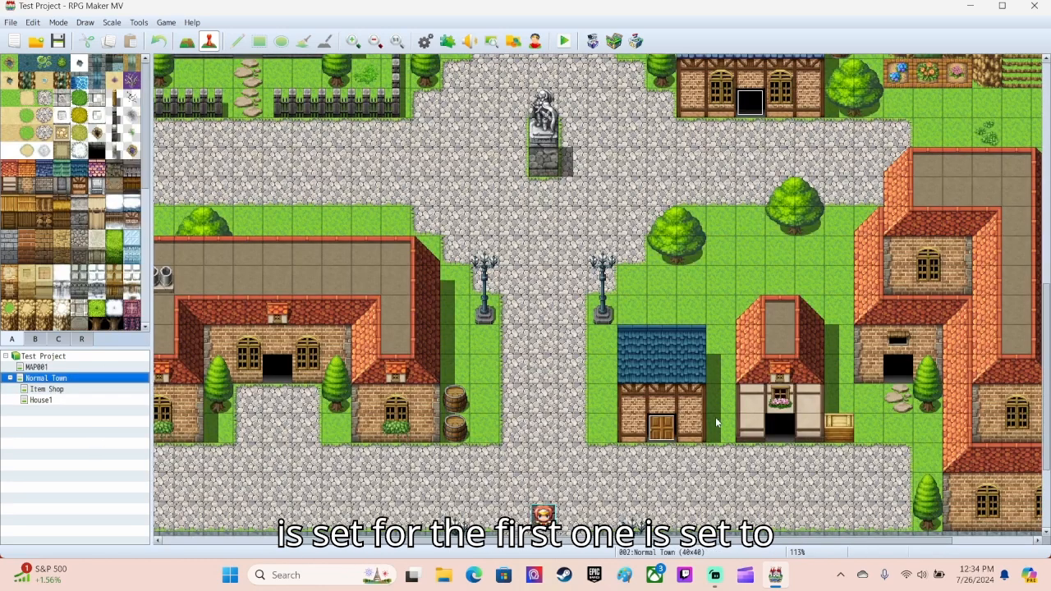
pyautogui.doubleClick(663, 431)
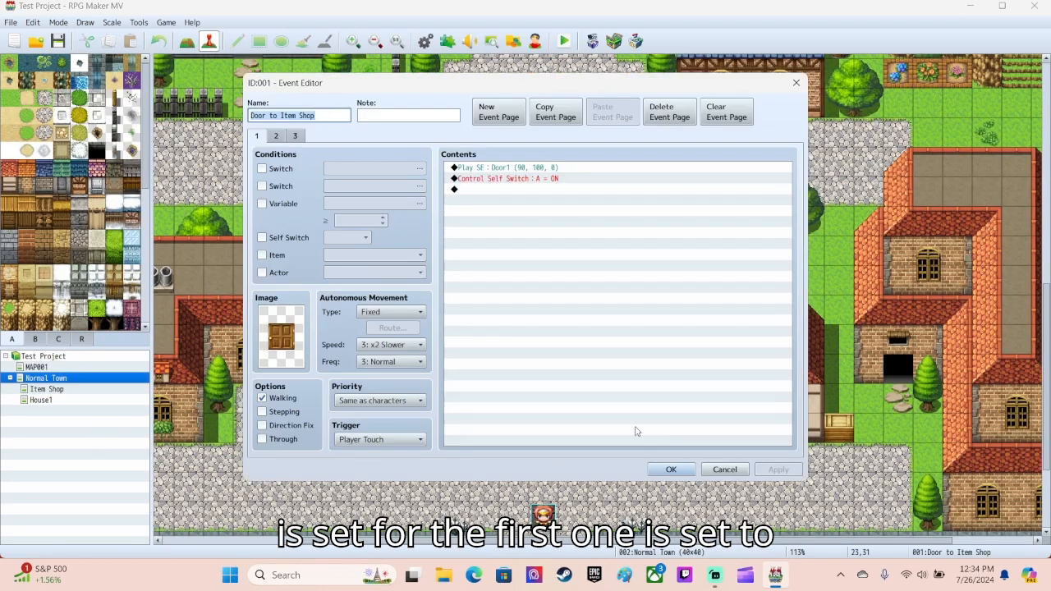
pyautogui.click(274, 133)
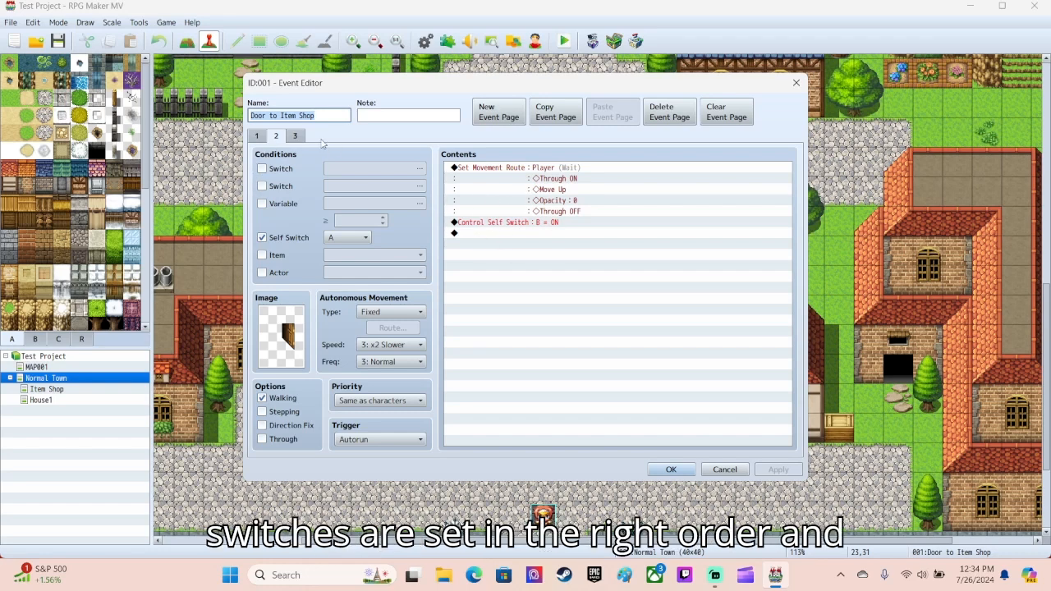
pyautogui.click(298, 137)
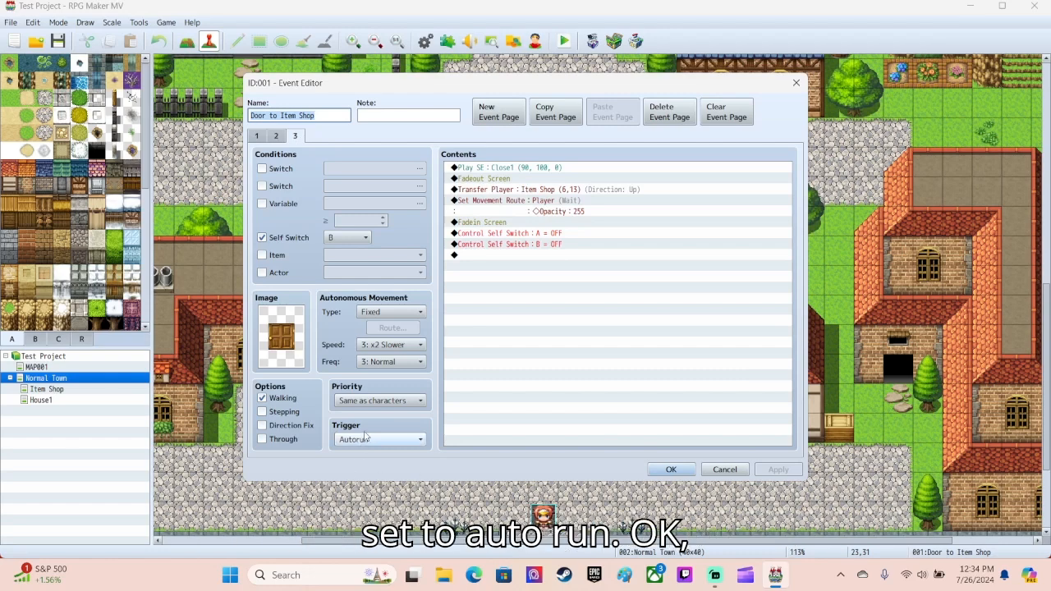
pyautogui.click(671, 471)
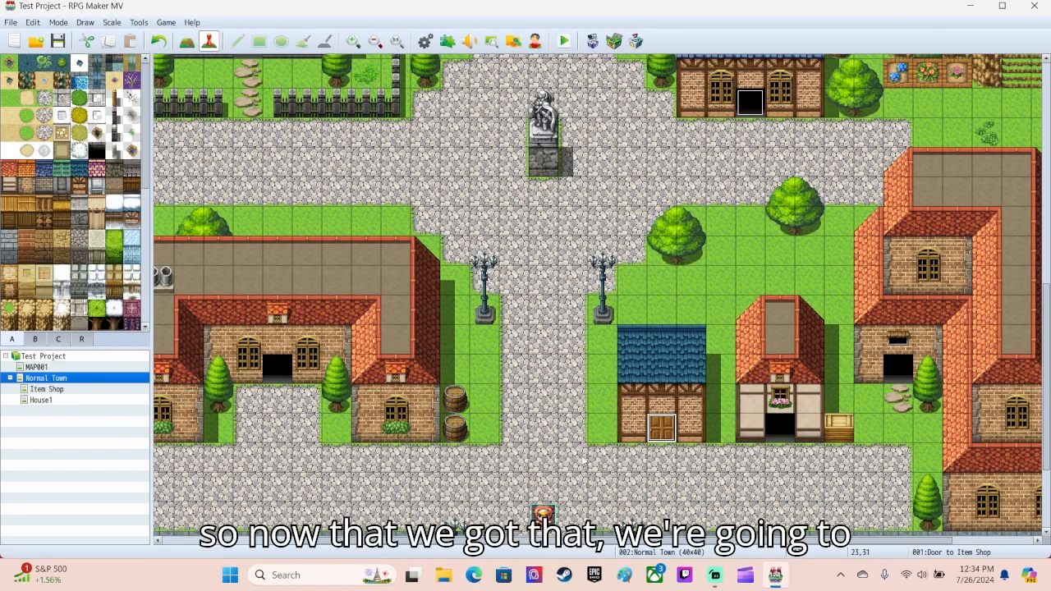
# - Create an event in the doorway of the small red-roofed house beside the Item Shop, using the first wooden door image from !Door1
pyautogui.doubleClick(776, 431)
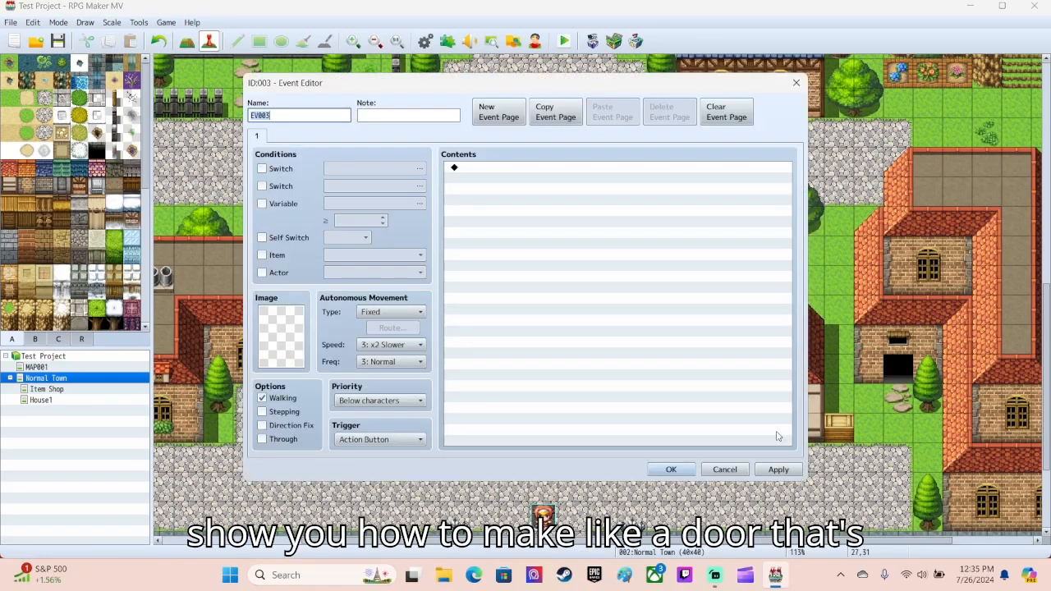
pyautogui.doubleClick(280, 339)
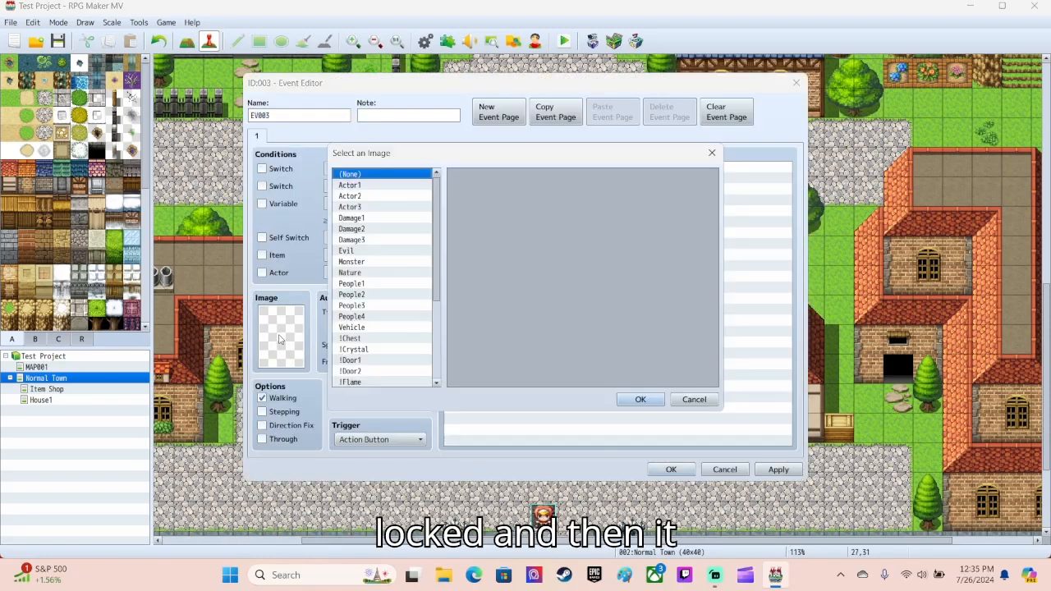
pyautogui.scroll(-2, 368, 355)
pyautogui.click(359, 305)
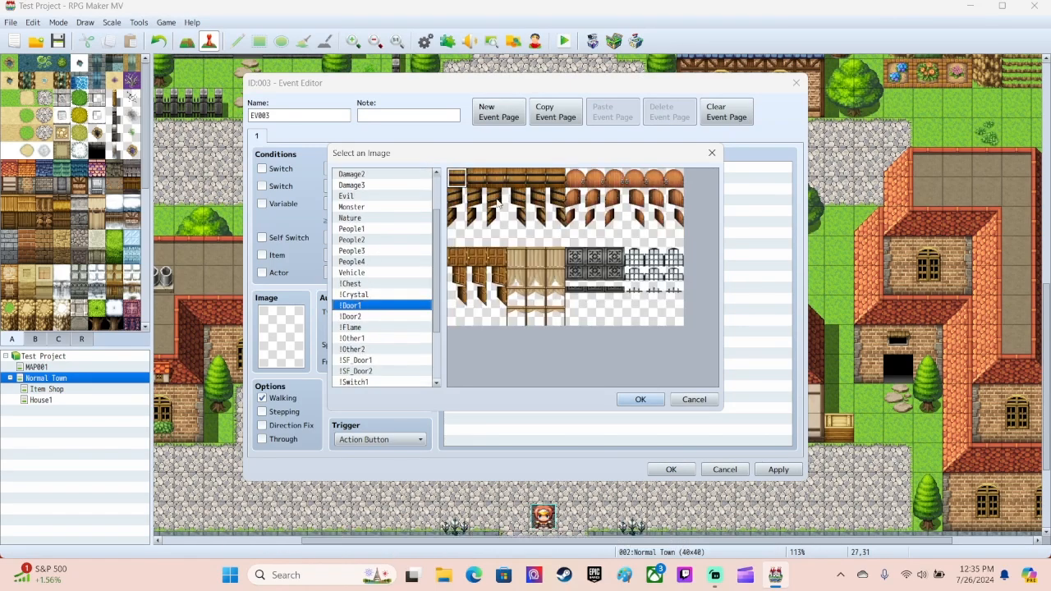
pyautogui.click(638, 399)
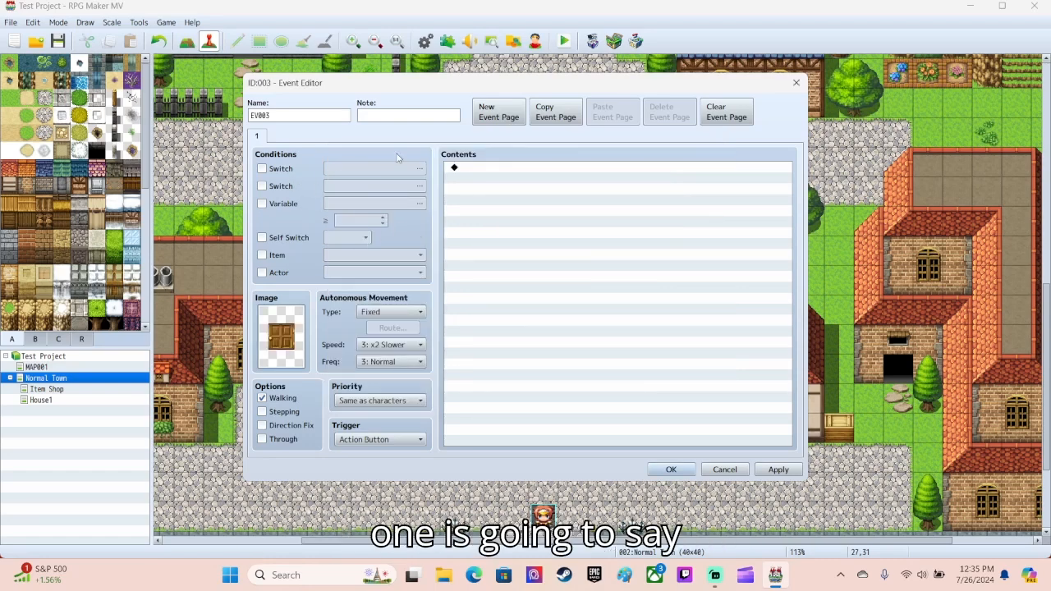
# - Add a Show Text message "This door is locked." with window position Middle, add a blank second event page, and save the event
pyautogui.doubleClick(482, 170)
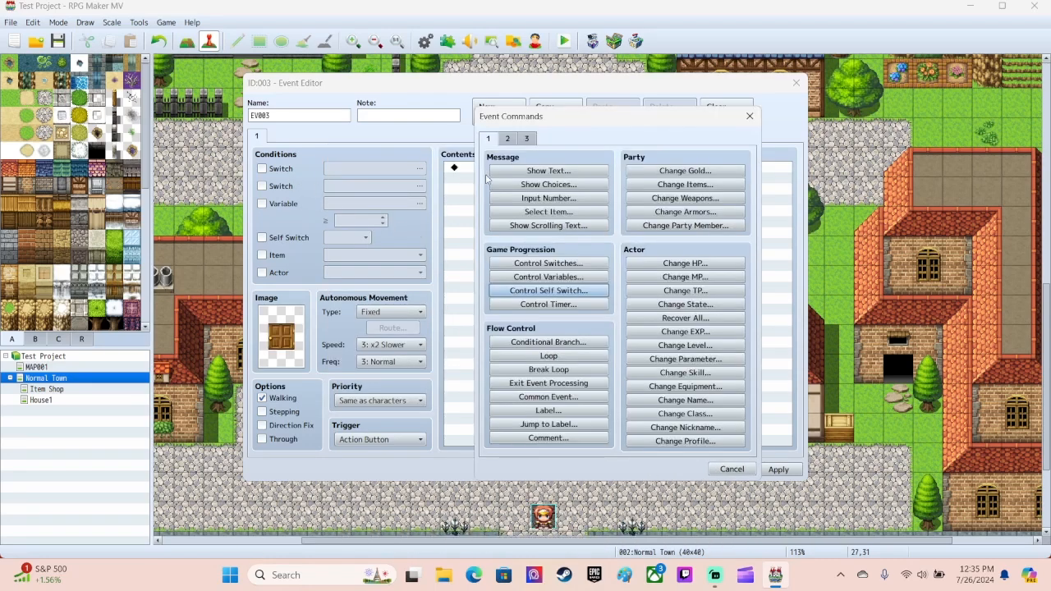
pyautogui.click(547, 171)
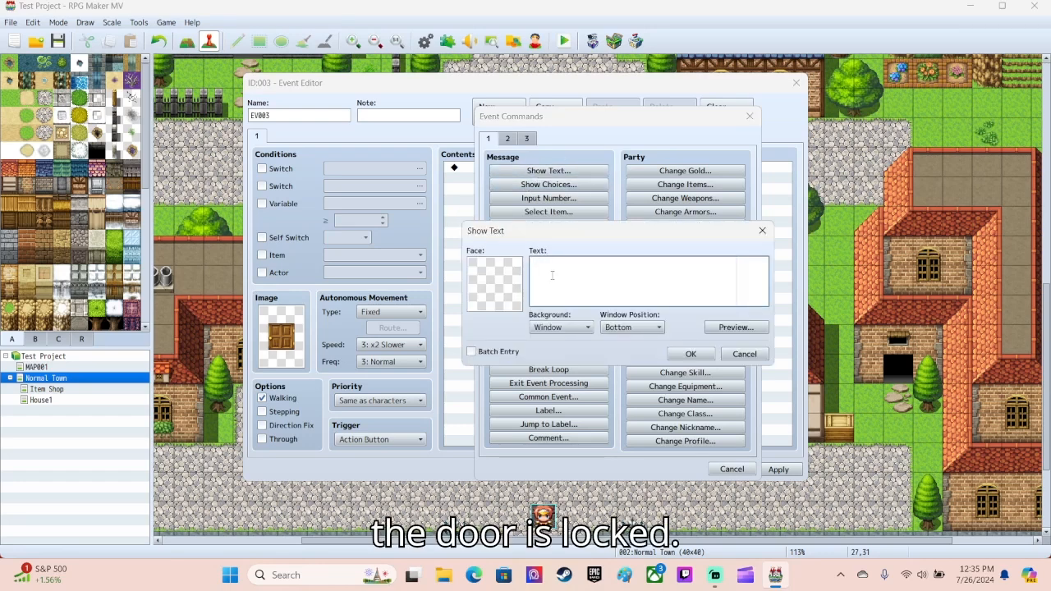
pyautogui.write('This door is locked.')
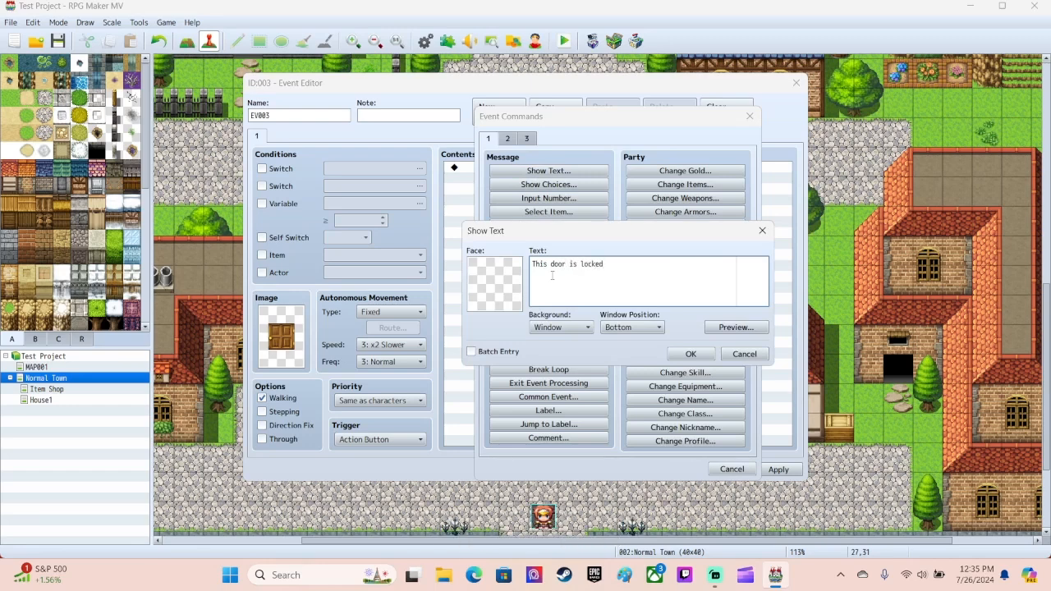
pyautogui.click(739, 332)
pyautogui.click(824, 351)
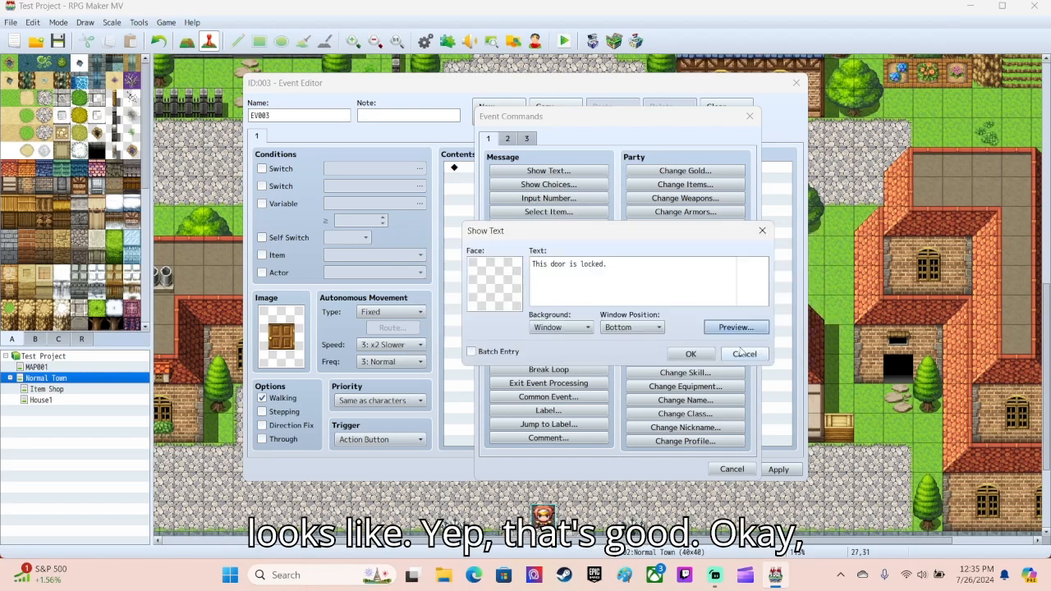
pyautogui.click(633, 326)
pyautogui.click(628, 351)
pyautogui.click(690, 355)
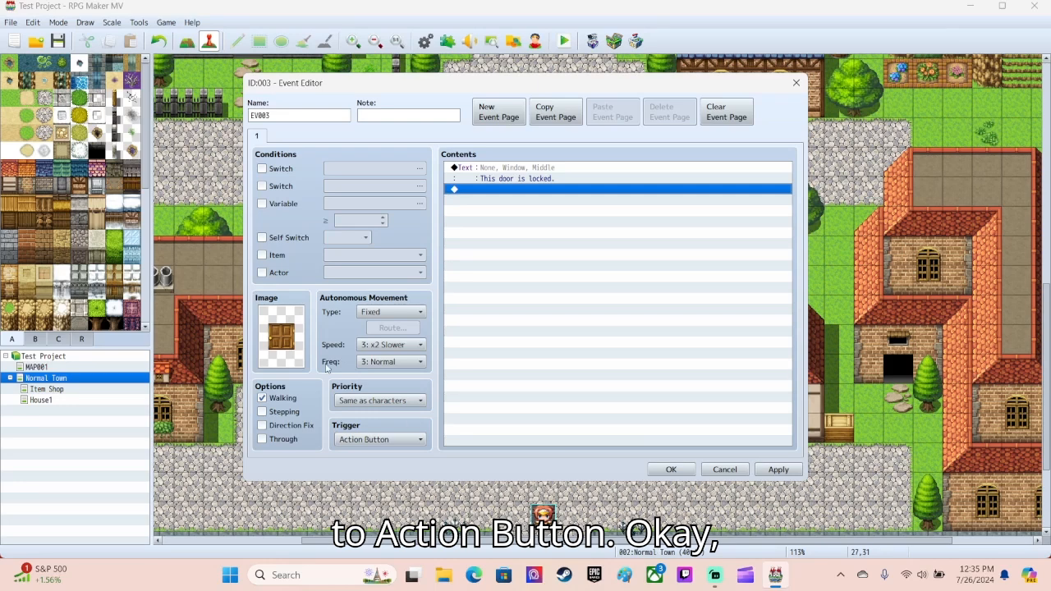
pyautogui.click(498, 112)
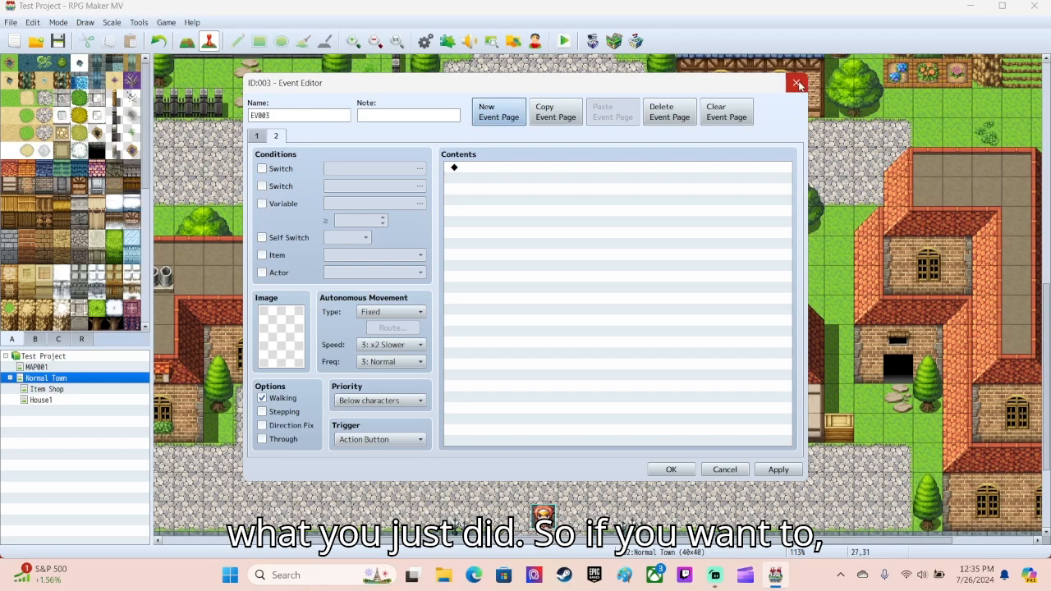
pyautogui.click(675, 471)
# - Copy the Play SE and Control Self Switch commands from the first page of the Door to Item Shop event
pyautogui.doubleClick(662, 427)
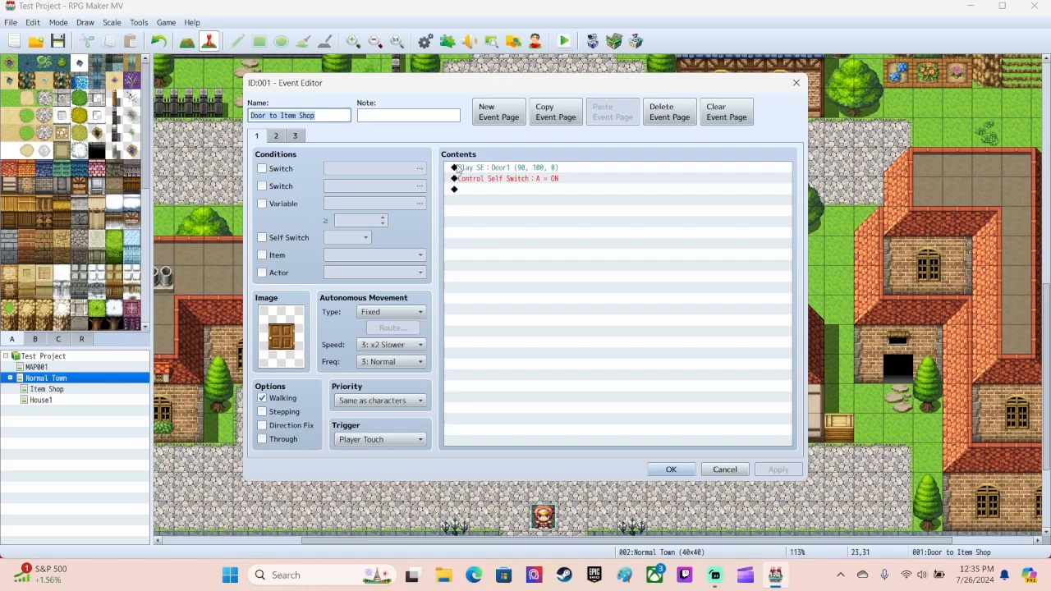
pyautogui.click(458, 169)
pyautogui.keyDown('shift'); pyautogui.click(473, 179); pyautogui.keyUp('shift')
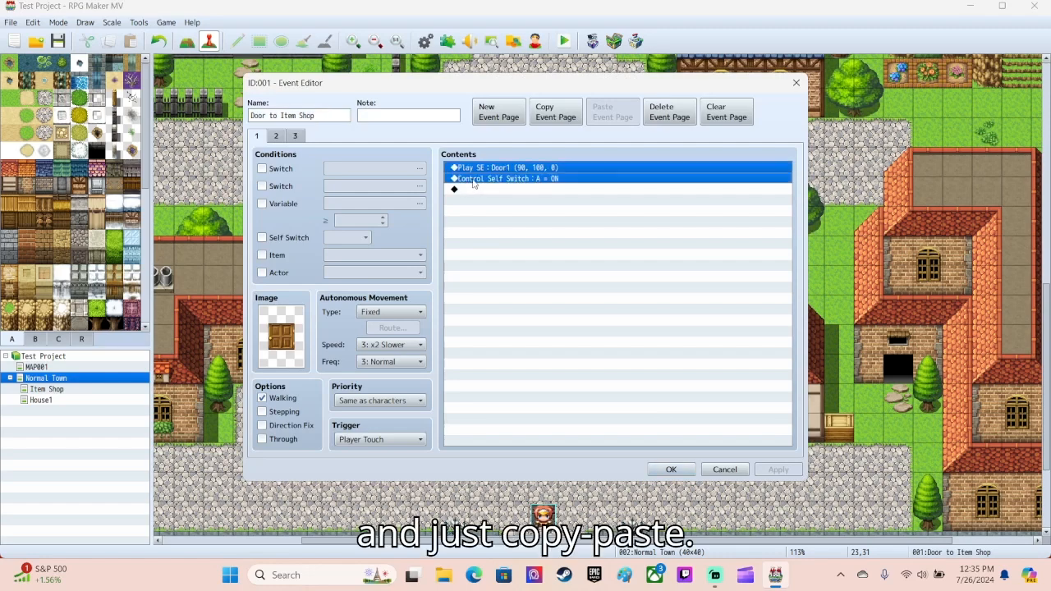
pyautogui.rightClick(474, 179)
pyautogui.click(498, 233)
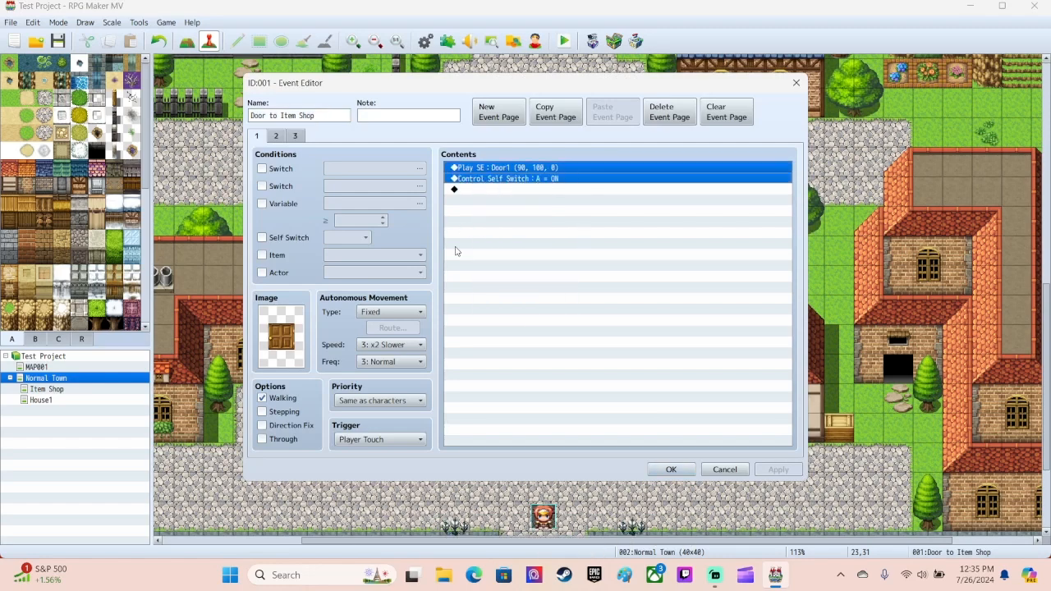
pyautogui.click(670, 467)
# - Paste the copied door sound and self switch commands into the second page of the locked door event and save it
pyautogui.doubleClick(782, 428)
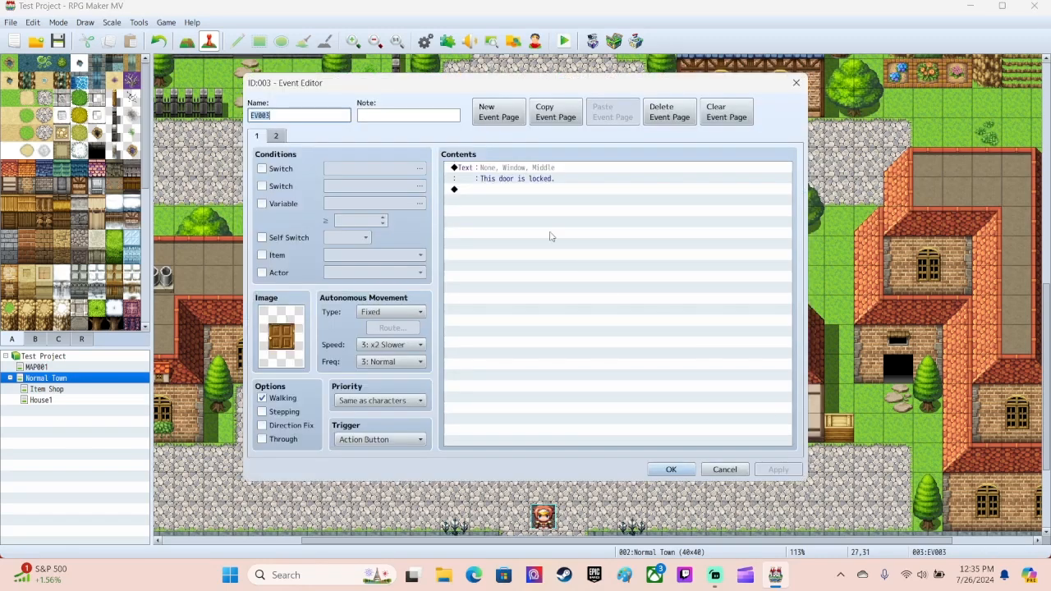
pyautogui.click(276, 136)
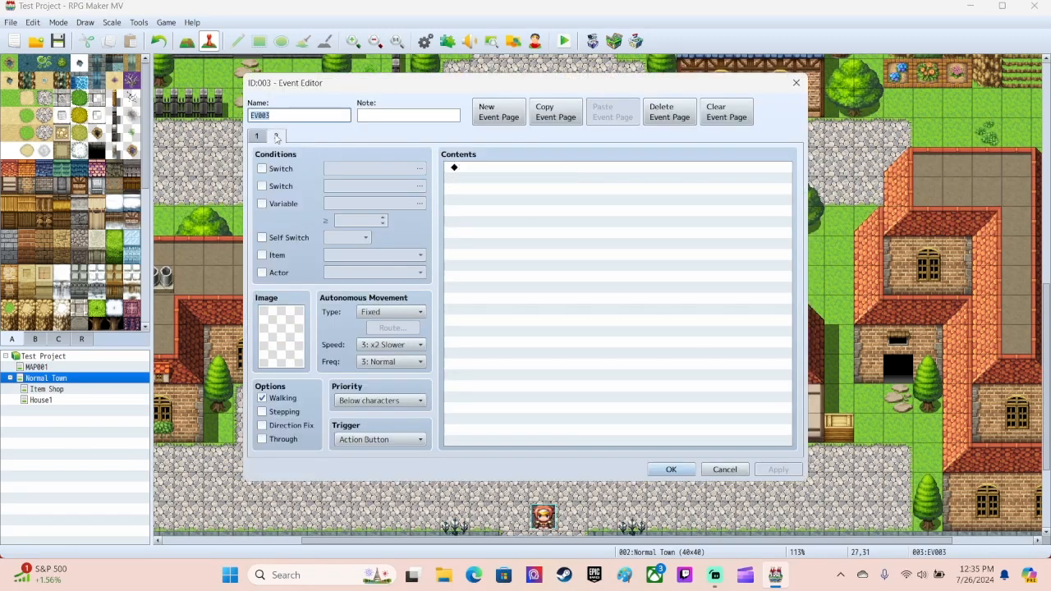
pyautogui.rightClick(490, 169)
pyautogui.click(512, 228)
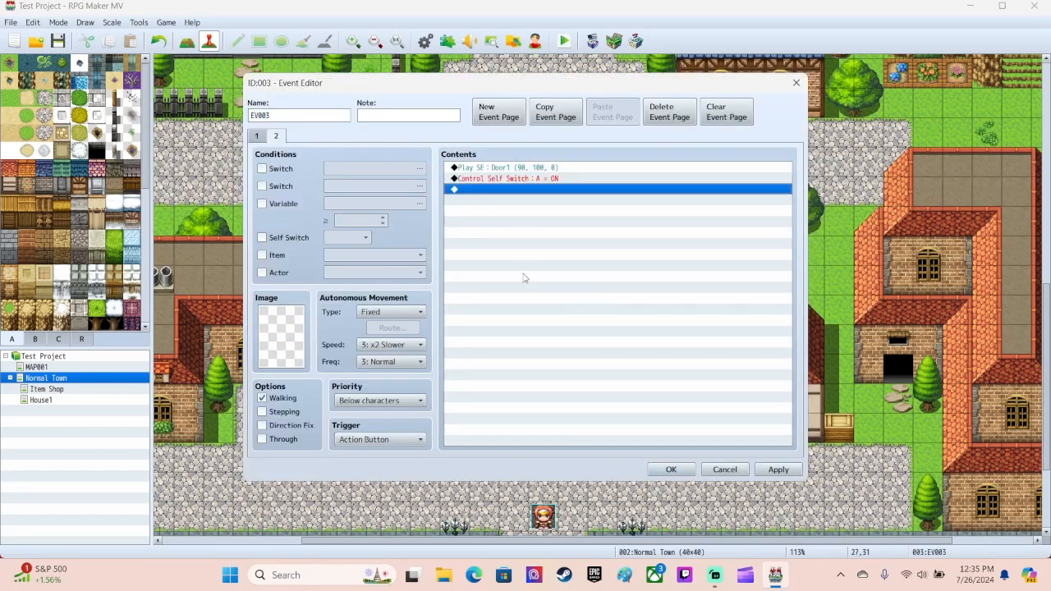
pyautogui.click(660, 470)
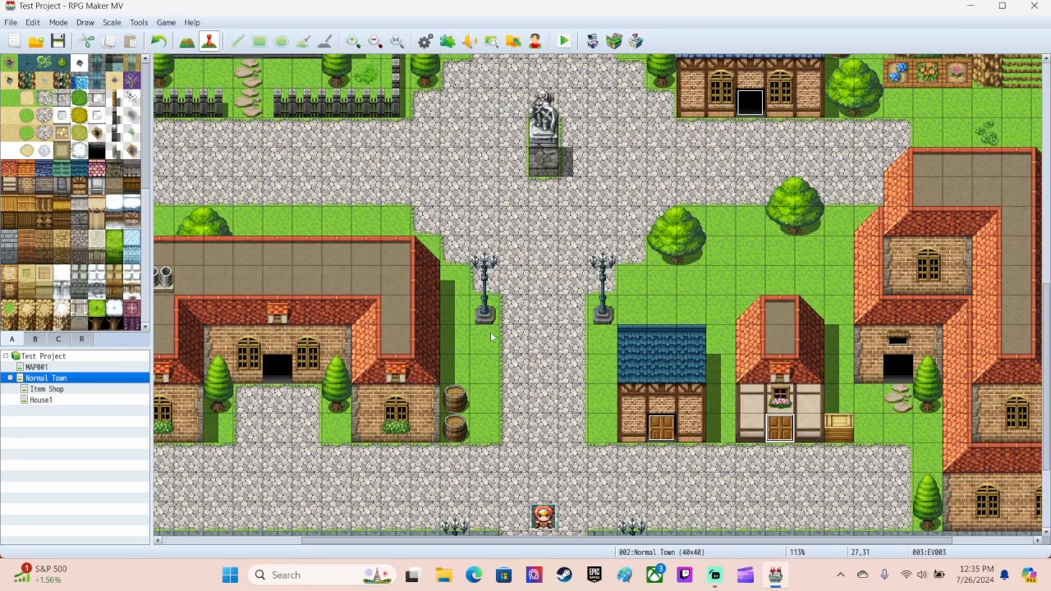
# - Copy the Set Movement Route and Control Self Switch B = ON commands from the second page of the Door to Item Shop event
pyautogui.doubleClick(661, 427)
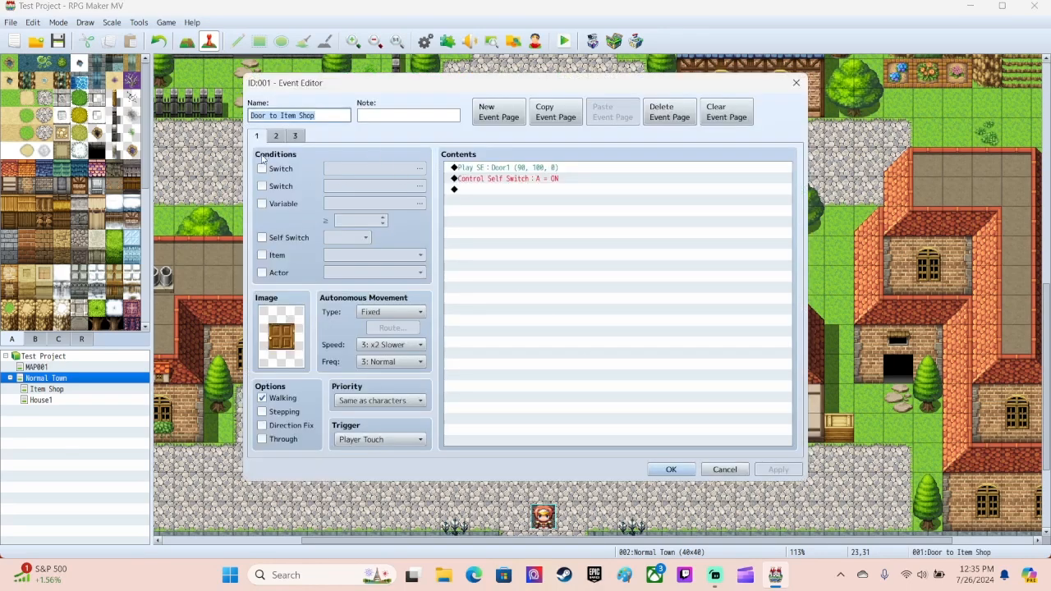
pyautogui.click(276, 136)
pyautogui.click(523, 174)
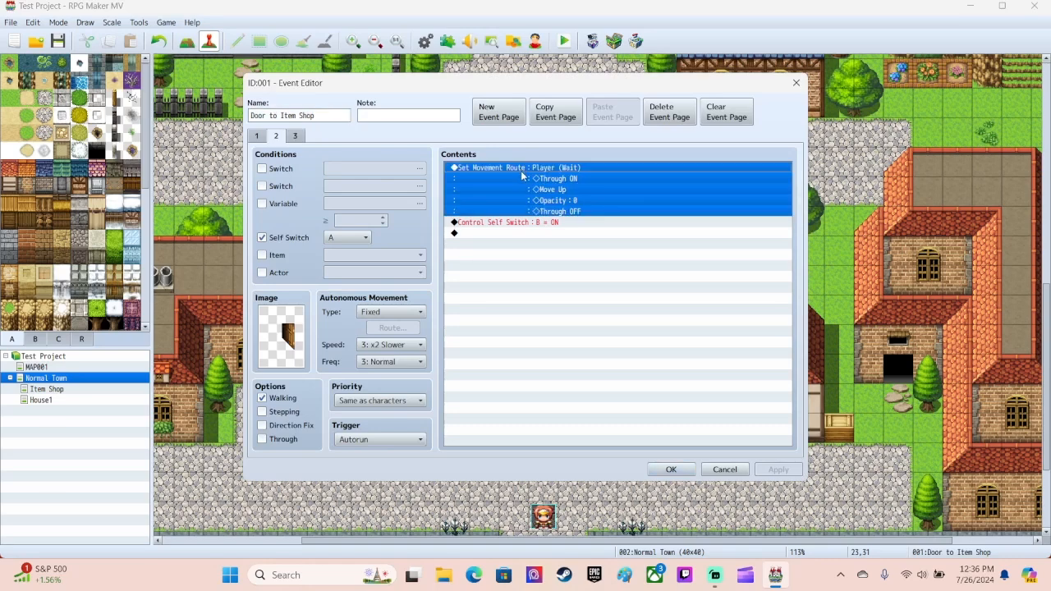
pyautogui.keyDown('shift'); pyautogui.click(530, 222); pyautogui.keyUp('shift')
pyautogui.rightClick(532, 223)
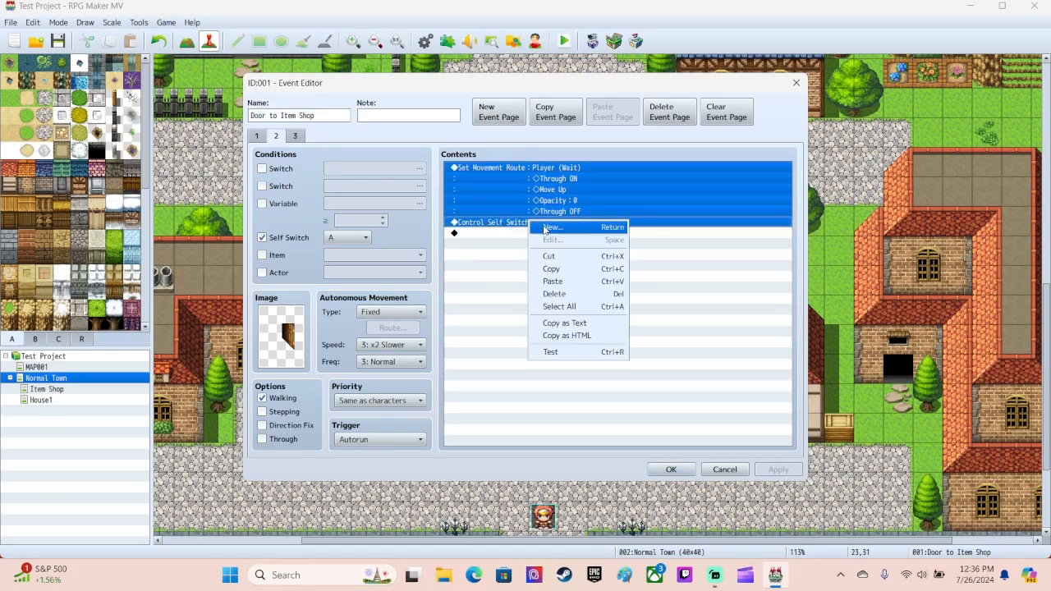
pyautogui.click(558, 280)
pyautogui.click(666, 469)
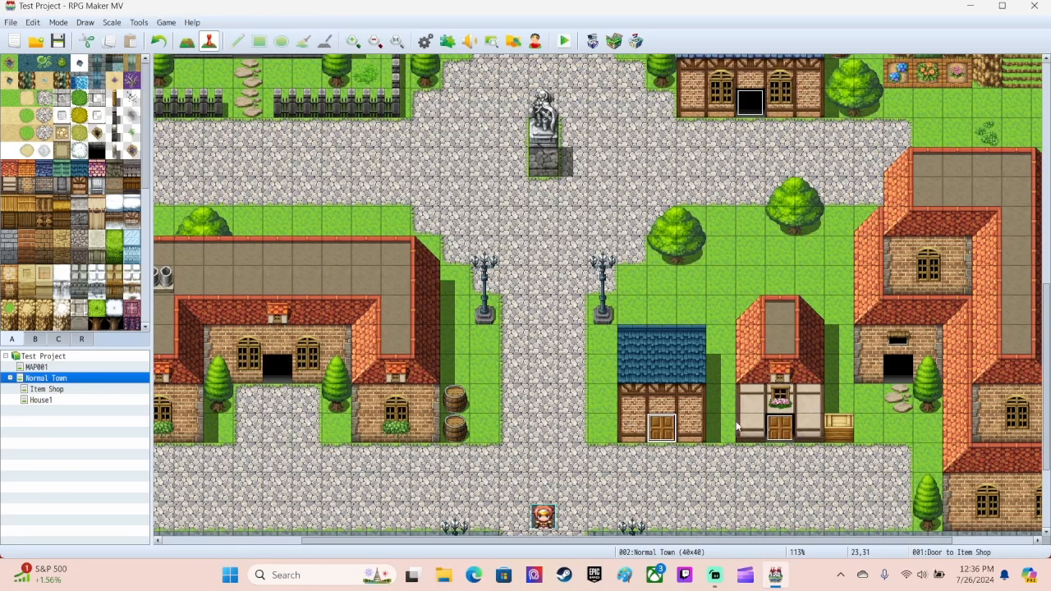
# - Add a third page to the locked door event, paste the copied movement route and self switch commands into it, and save the event
pyautogui.doubleClick(777, 433)
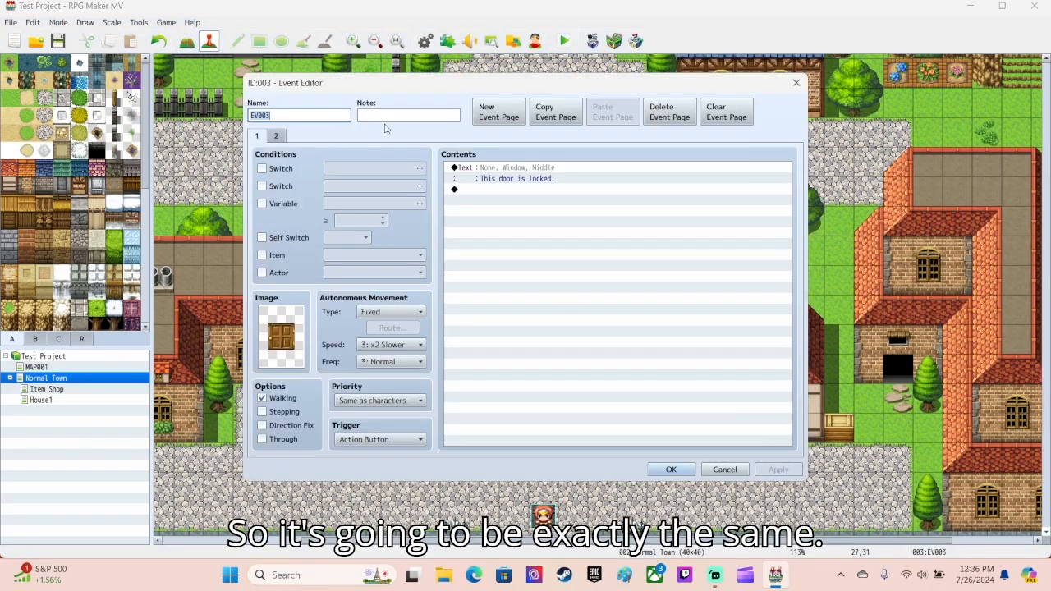
pyautogui.click(276, 136)
pyautogui.click(510, 112)
pyautogui.click(514, 171)
pyautogui.rightClick(514, 171)
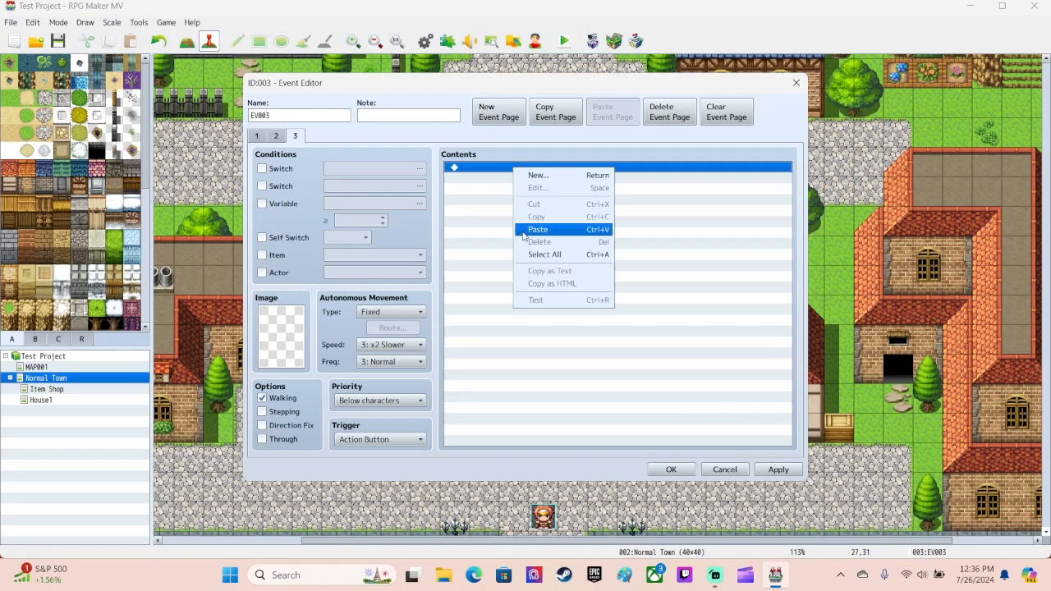
pyautogui.click(538, 230)
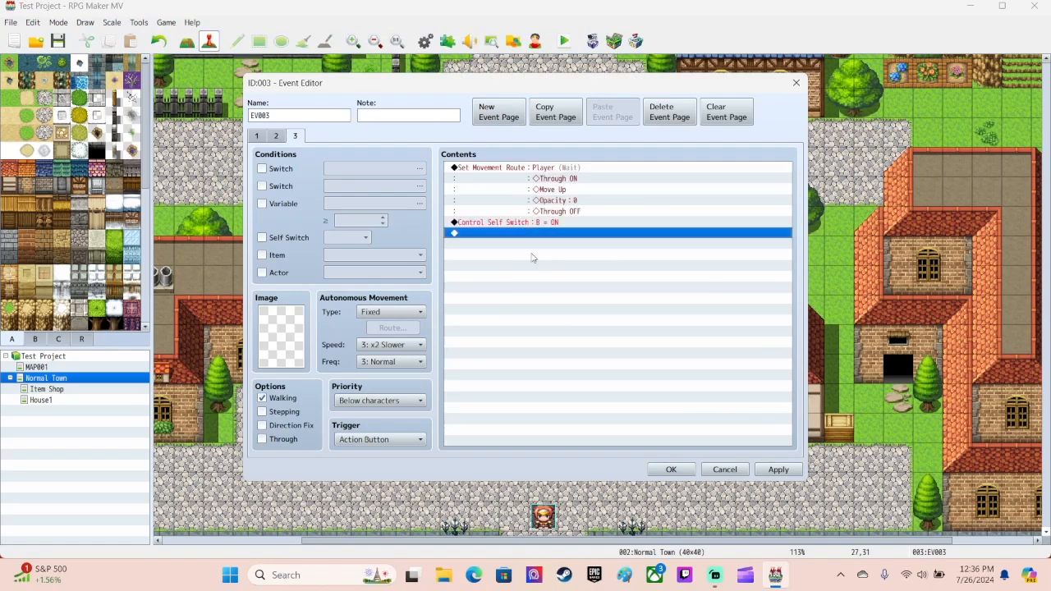
pyautogui.click(671, 470)
# - Try to copy the commands from the third page of the Door to Item Shop event
pyautogui.doubleClick(667, 440)
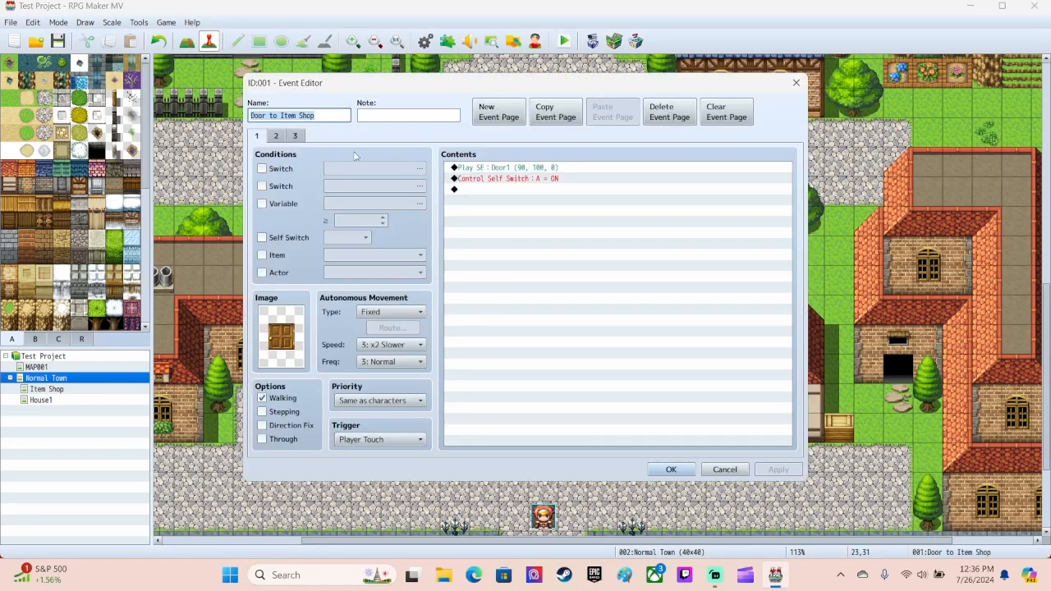
pyautogui.click(296, 136)
pyautogui.click(494, 169)
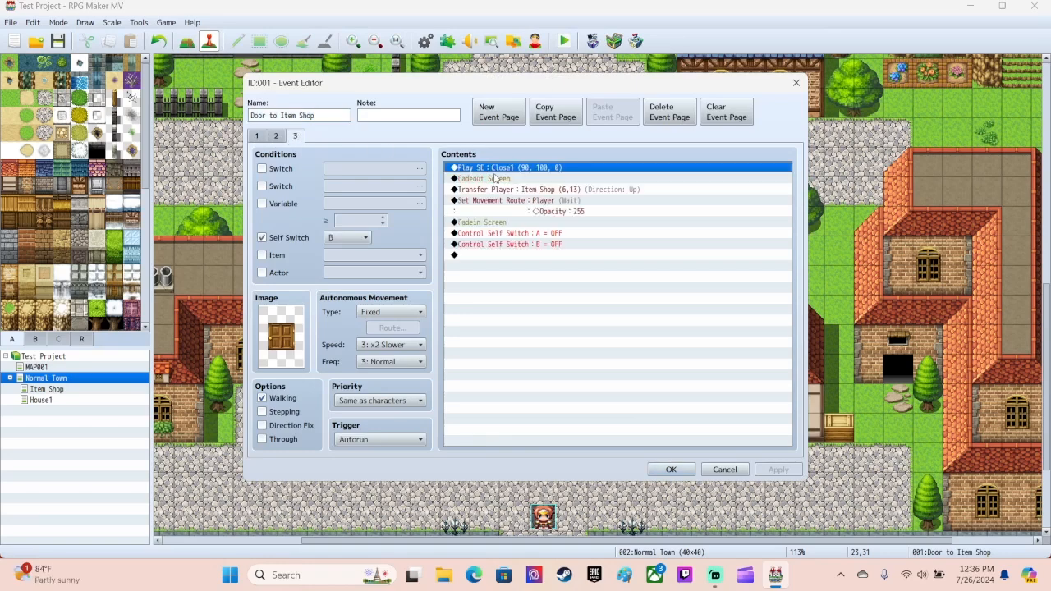
pyautogui.click(511, 237)
pyautogui.rightClick(511, 238)
pyautogui.click(538, 286)
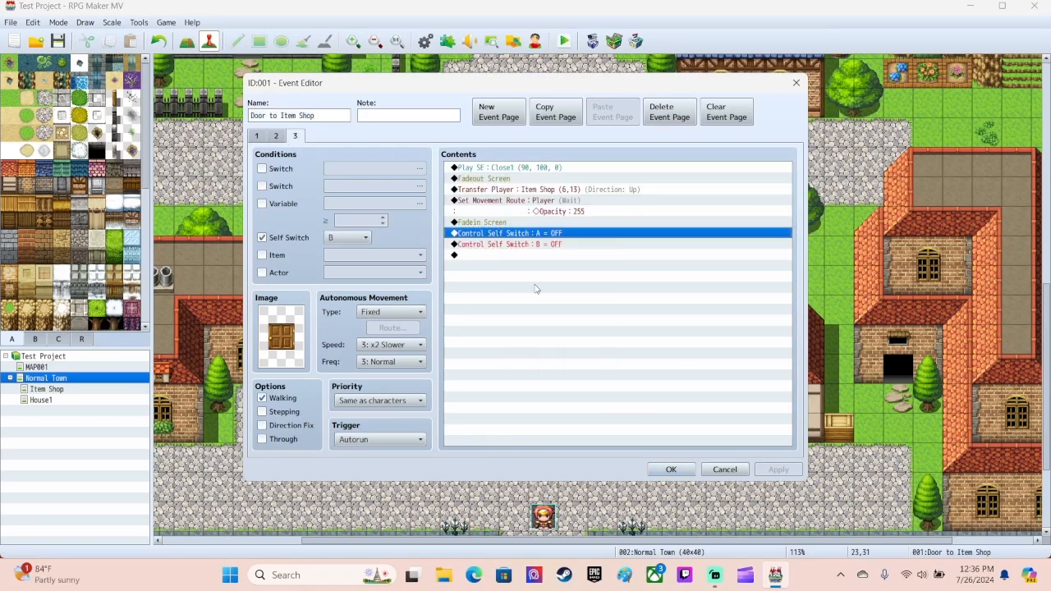
pyautogui.click(673, 472)
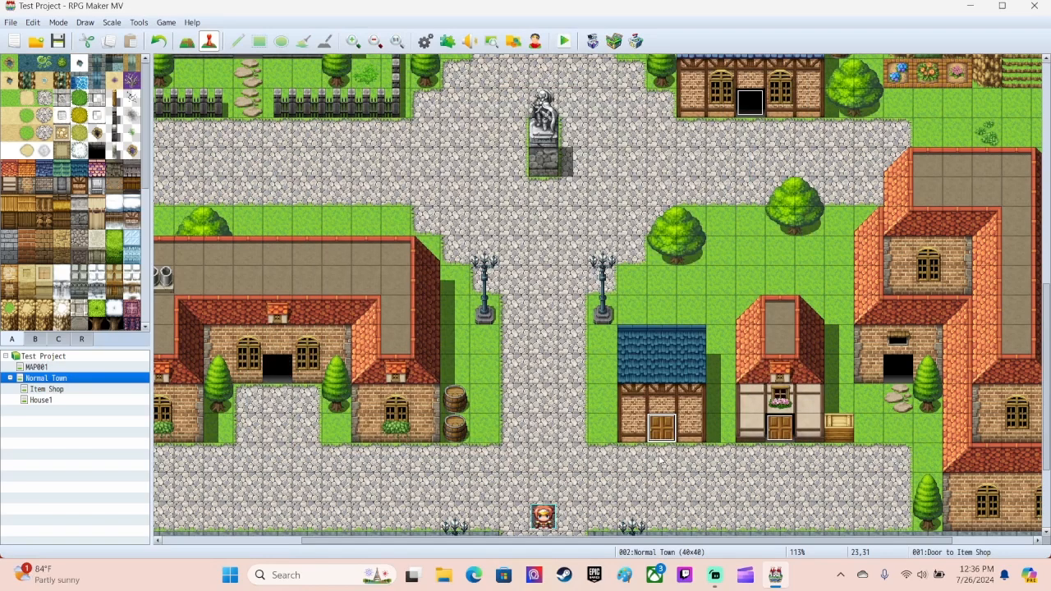
# - Add a fourth page to the locked door event, delete the Control Self Switch command pasted there, and save the event with that page blank
pyautogui.doubleClick(770, 428)
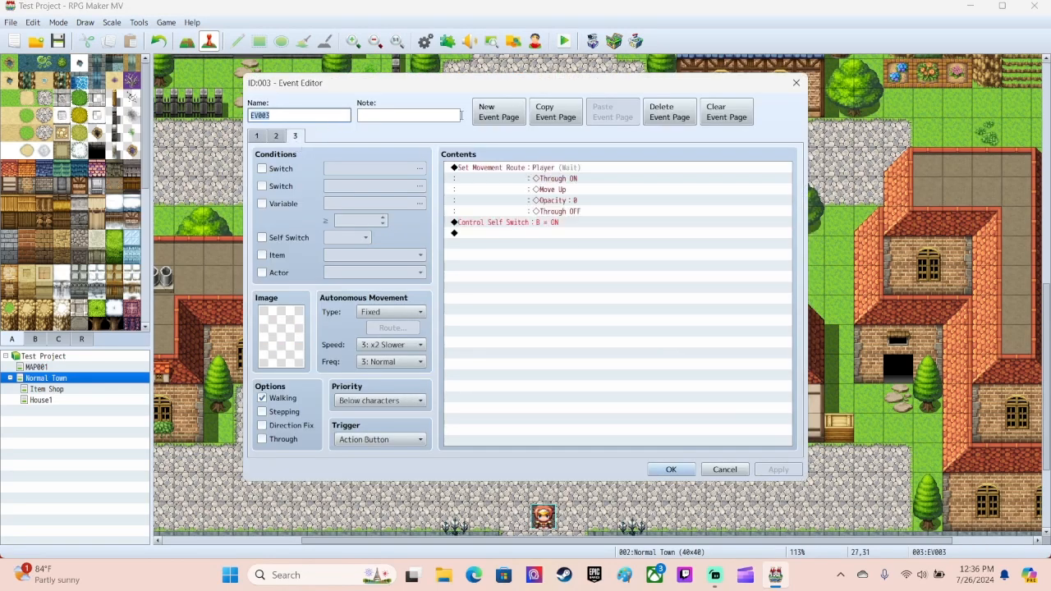
pyautogui.click(496, 113)
pyautogui.rightClick(471, 169)
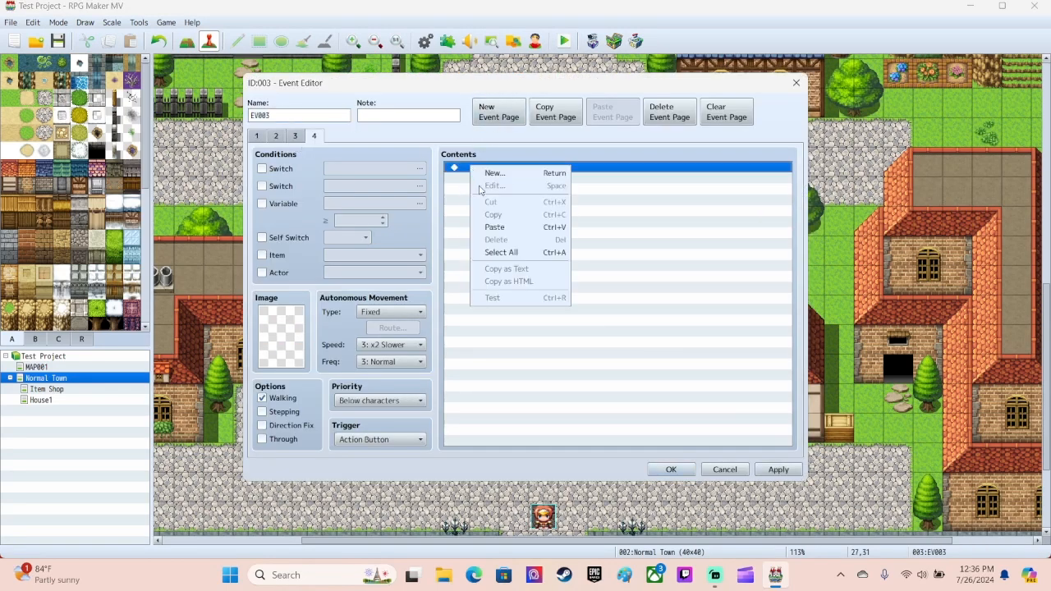
pyautogui.click(490, 228)
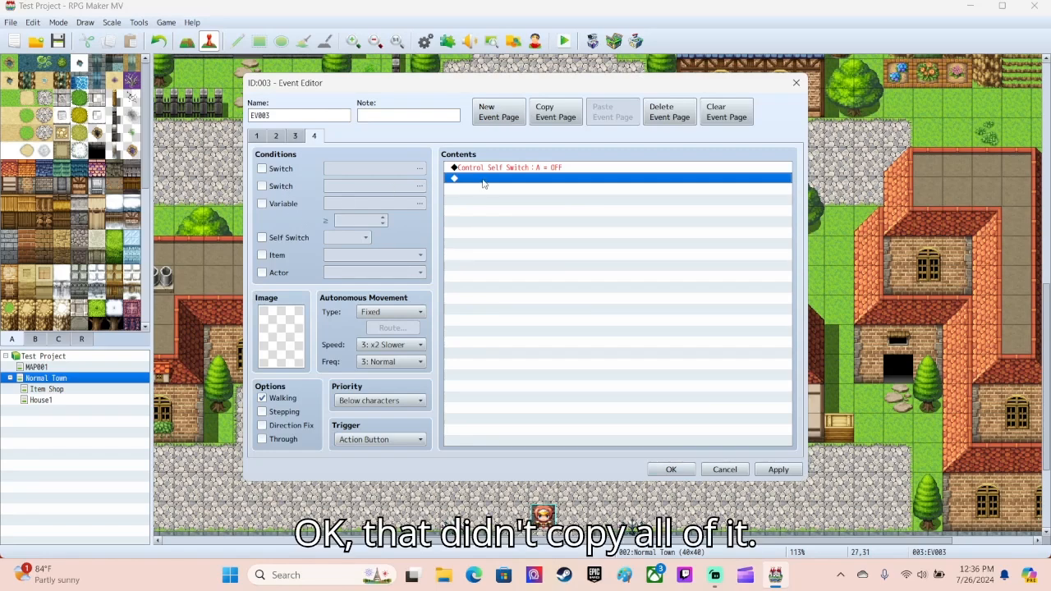
pyautogui.click(534, 168)
pyautogui.press('Delete')
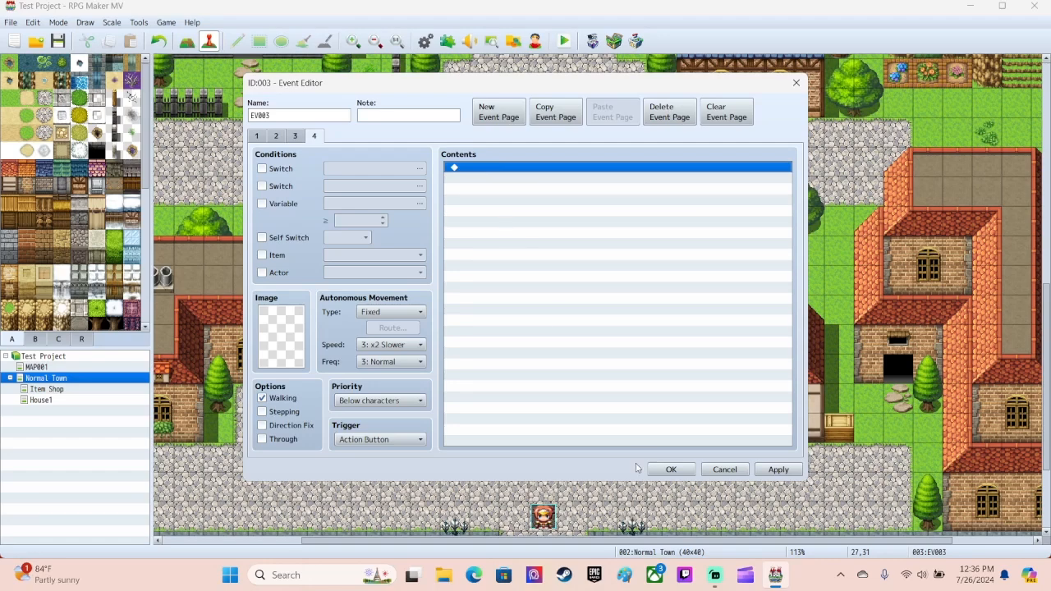
pyautogui.click(675, 471)
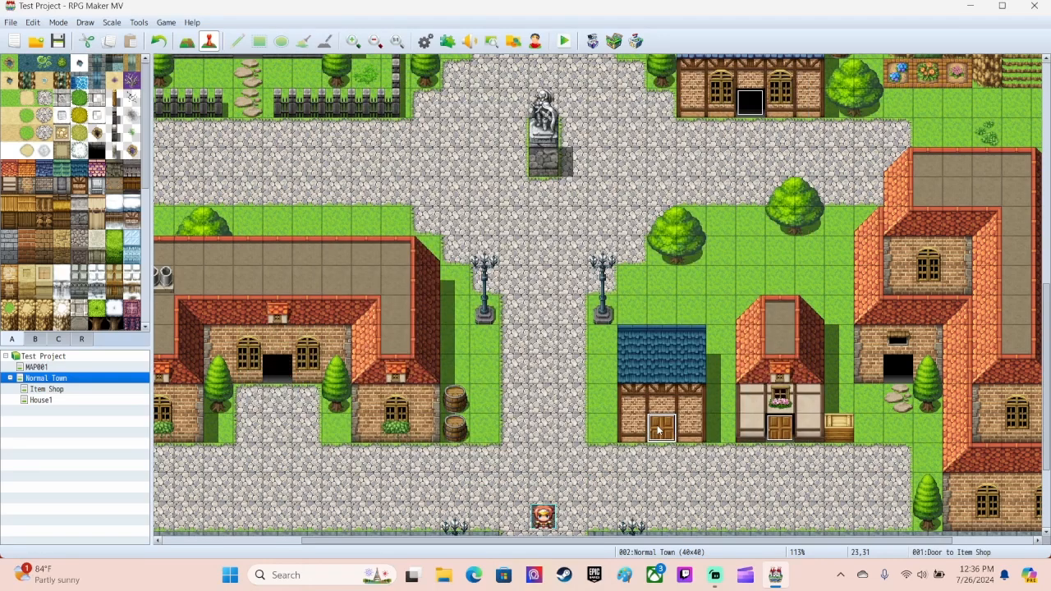
# - Copy all commands on the third page of the Door to Item Shop event, from Play SE Close1 through Control Self Switch B = OFF
pyautogui.doubleClick(667, 422)
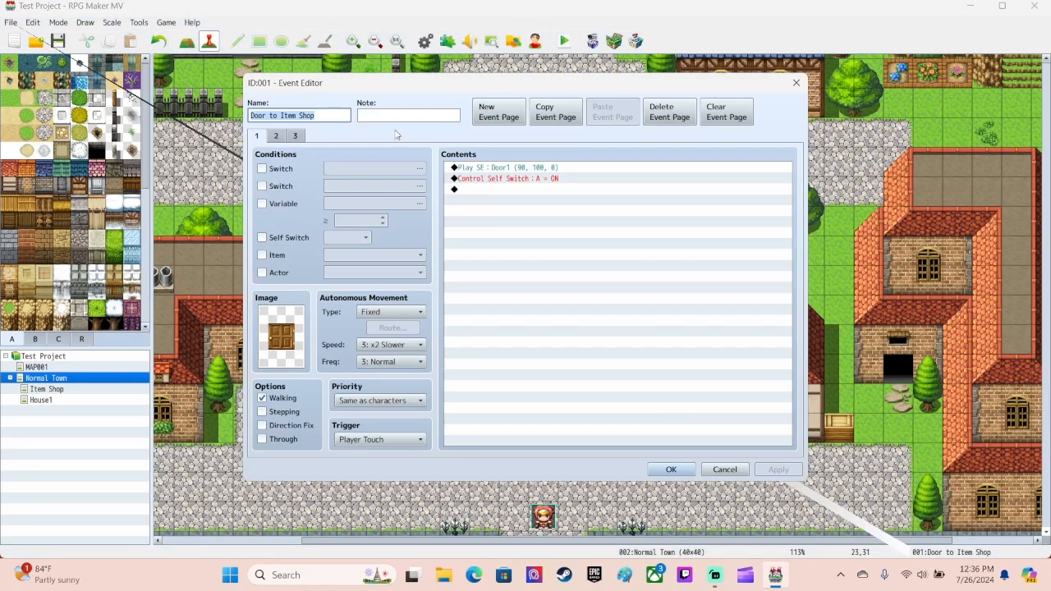
pyautogui.click(295, 136)
pyautogui.click(472, 177)
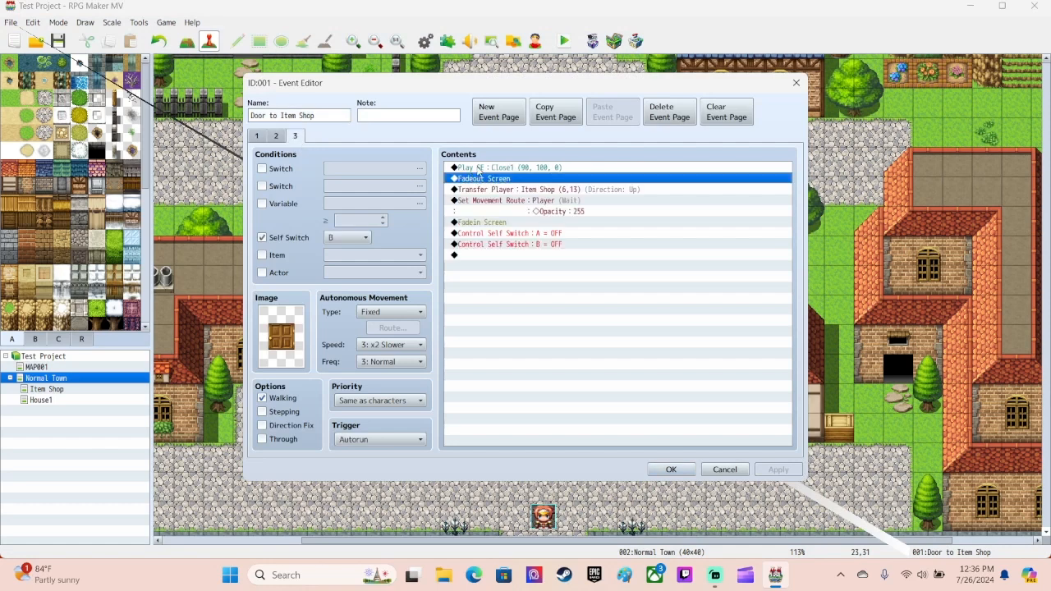
pyautogui.click(480, 168)
pyautogui.keyDown('shift'); pyautogui.click(505, 242); pyautogui.keyUp('shift')
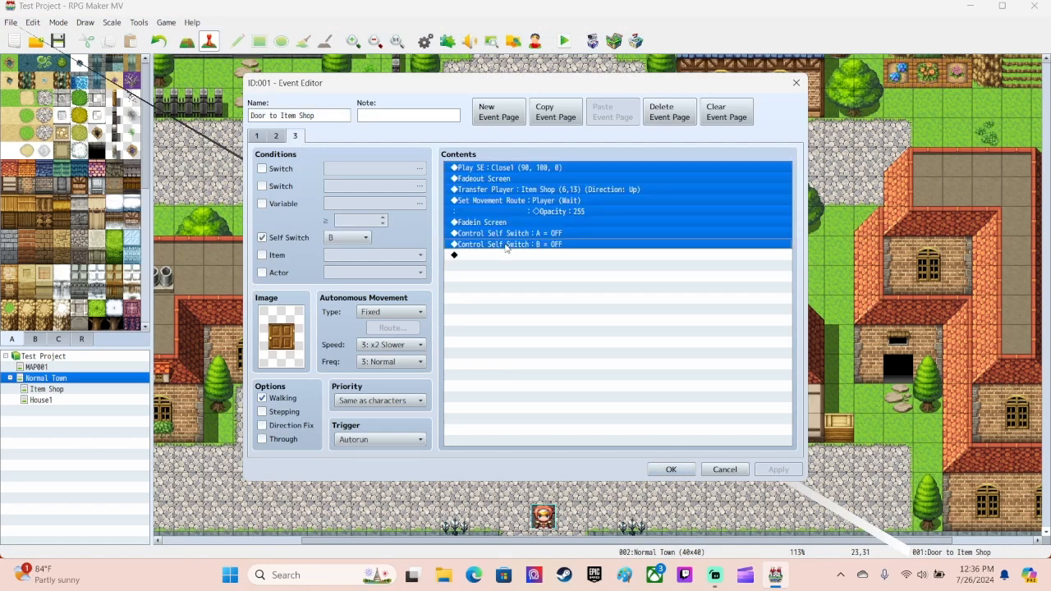
pyautogui.rightClick(506, 244)
pyautogui.click(526, 289)
pyautogui.click(670, 469)
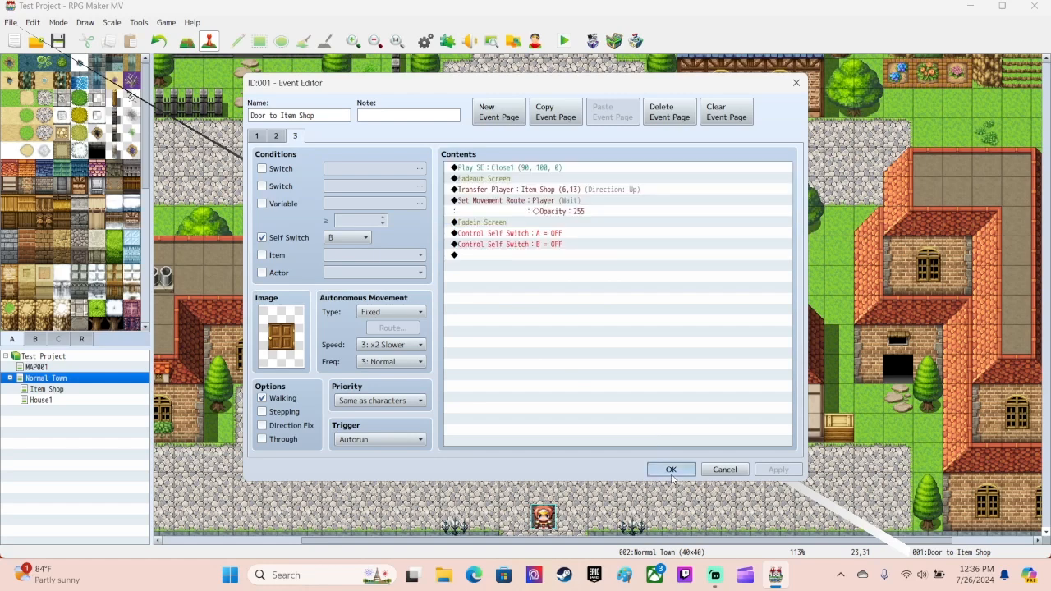
# - Paste the copied door-closing and transfer commands into the fourth page of the locked door event
pyautogui.doubleClick(784, 433)
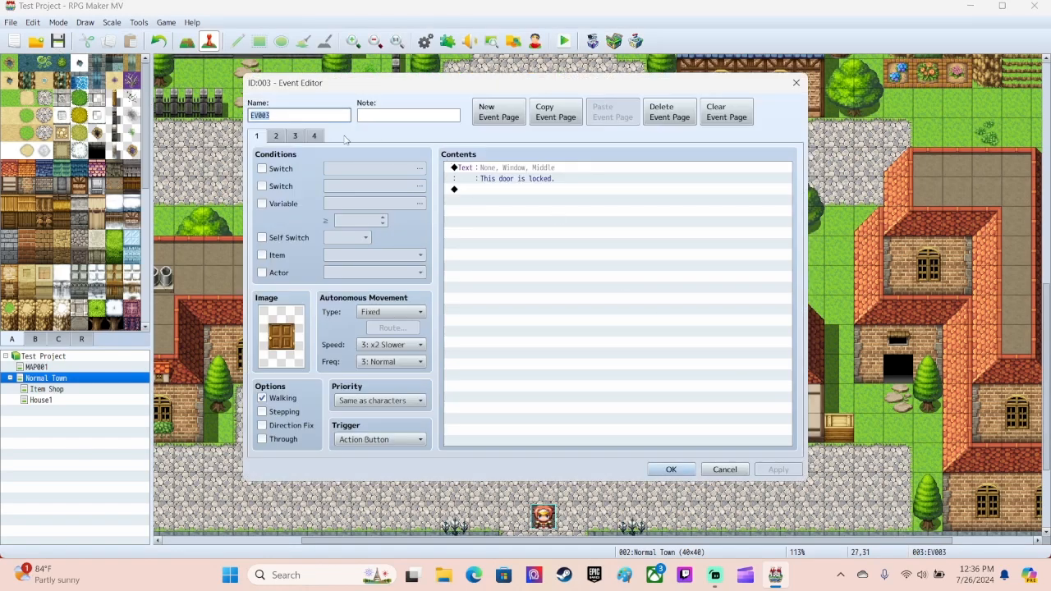
pyautogui.click(319, 138)
pyautogui.click(485, 169)
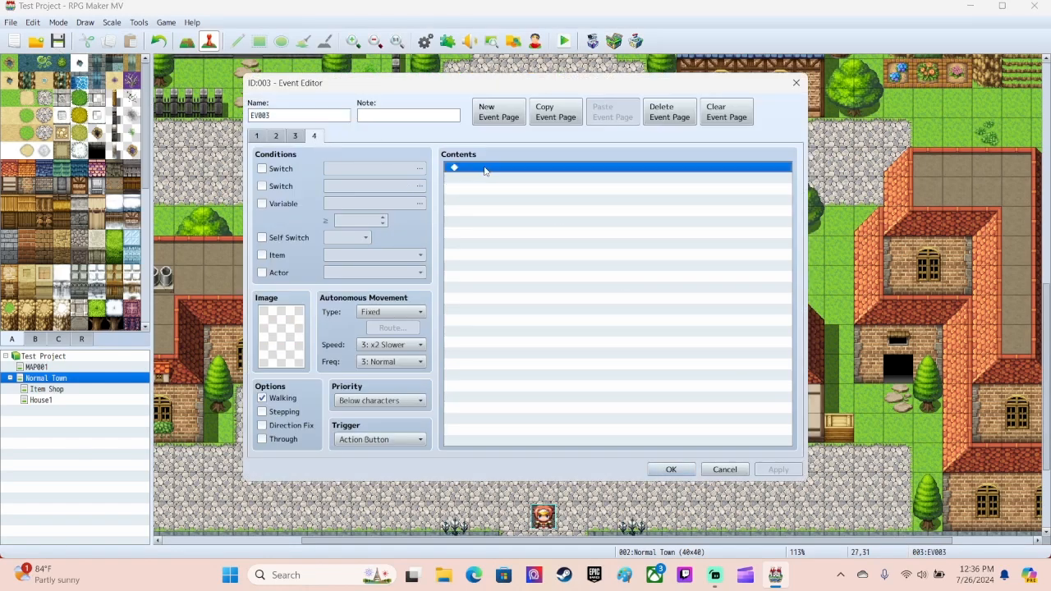
pyautogui.rightClick(485, 168)
pyautogui.click(509, 228)
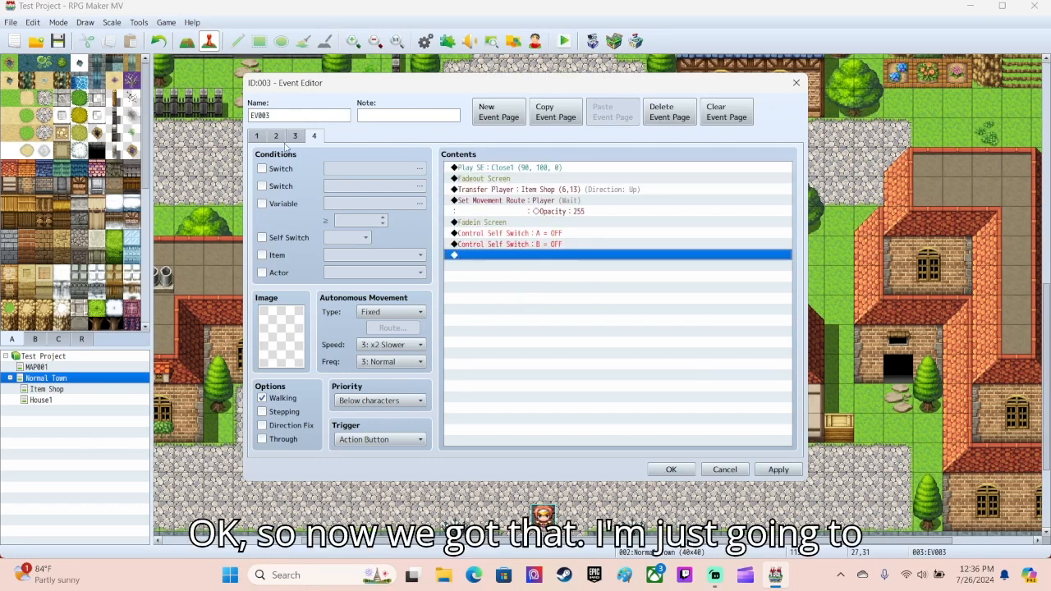
# - Give the second page of the locked door event the closed wooden door image from !Door1 and the Player Touch trigger
pyautogui.click(261, 136)
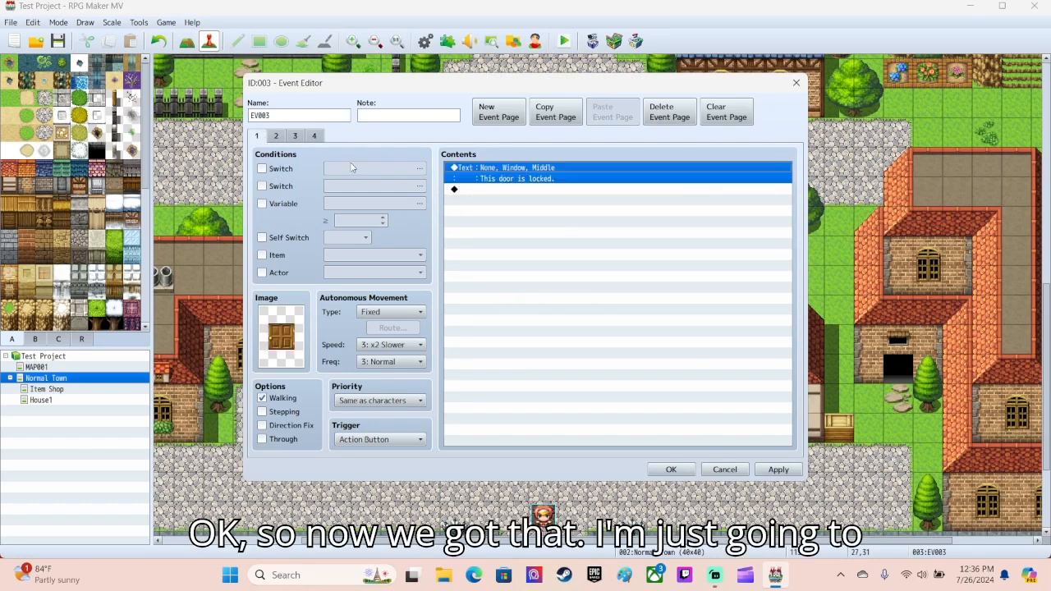
pyautogui.click(277, 137)
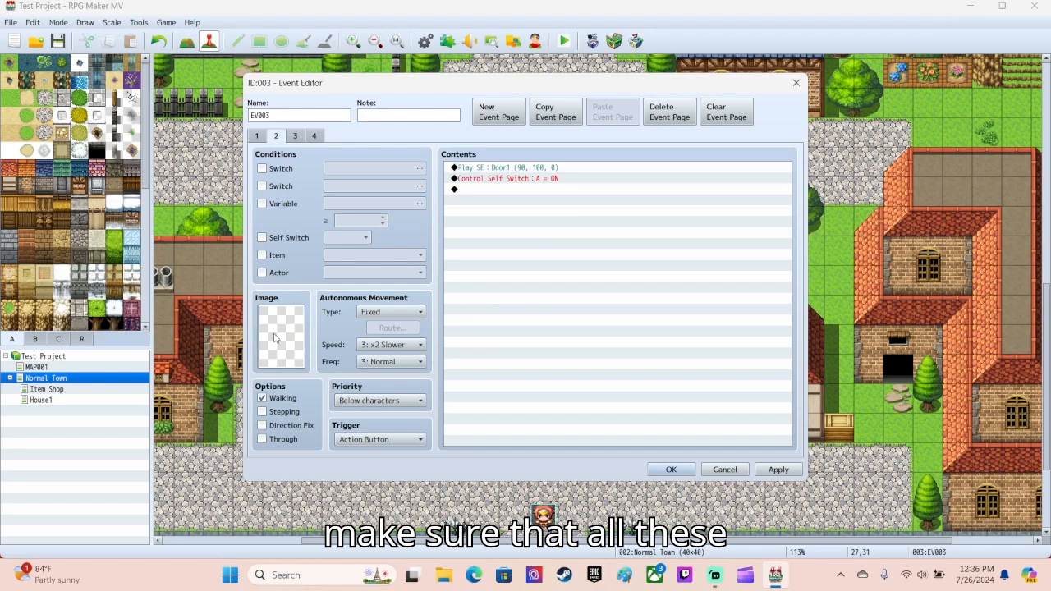
pyautogui.doubleClick(275, 338)
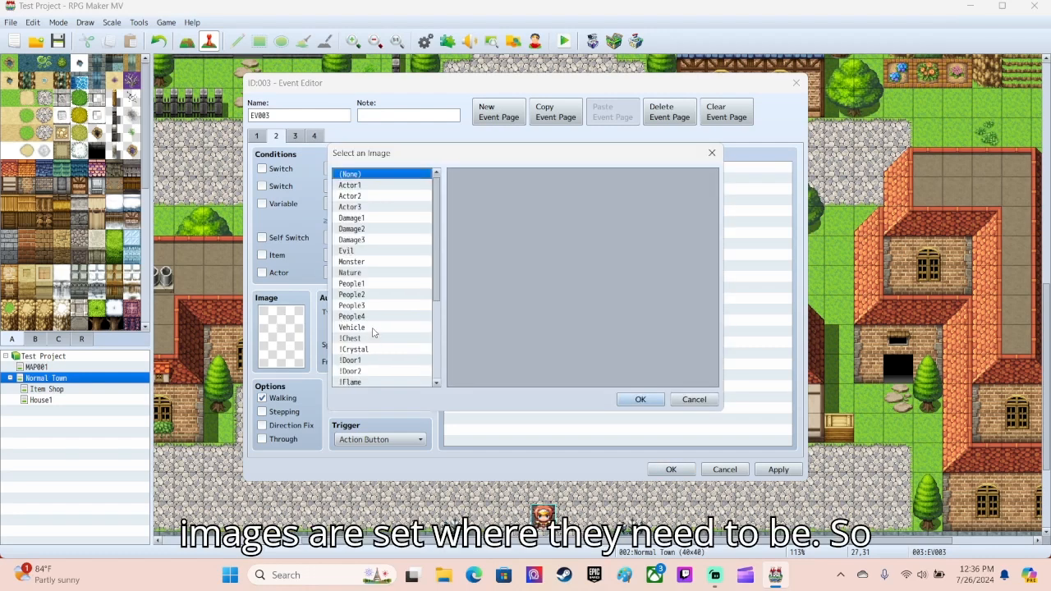
pyautogui.click(360, 371)
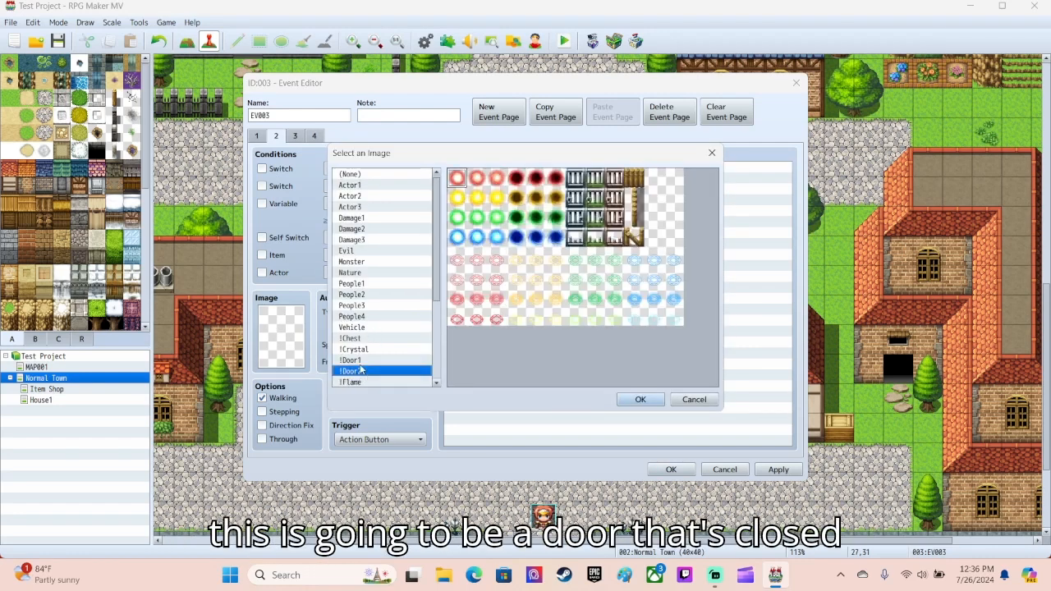
pyautogui.click(359, 361)
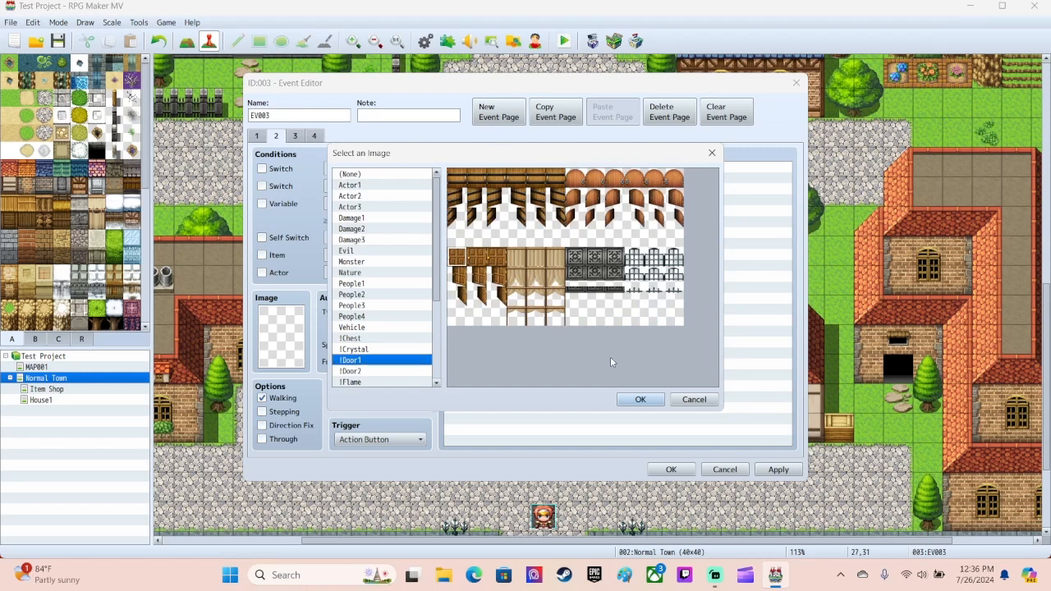
pyautogui.click(639, 399)
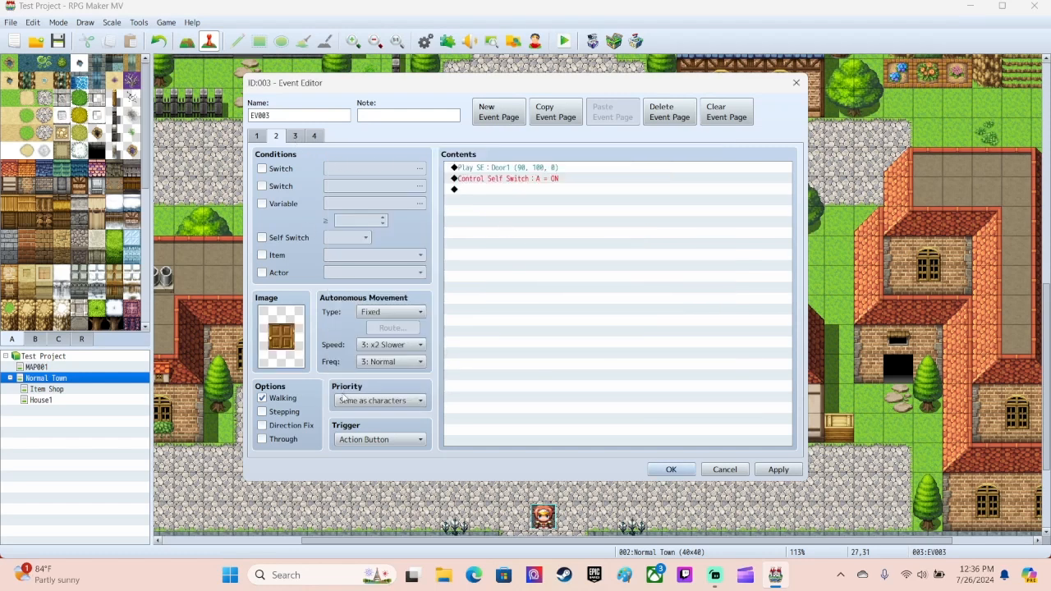
pyautogui.click(380, 439)
pyautogui.click(382, 467)
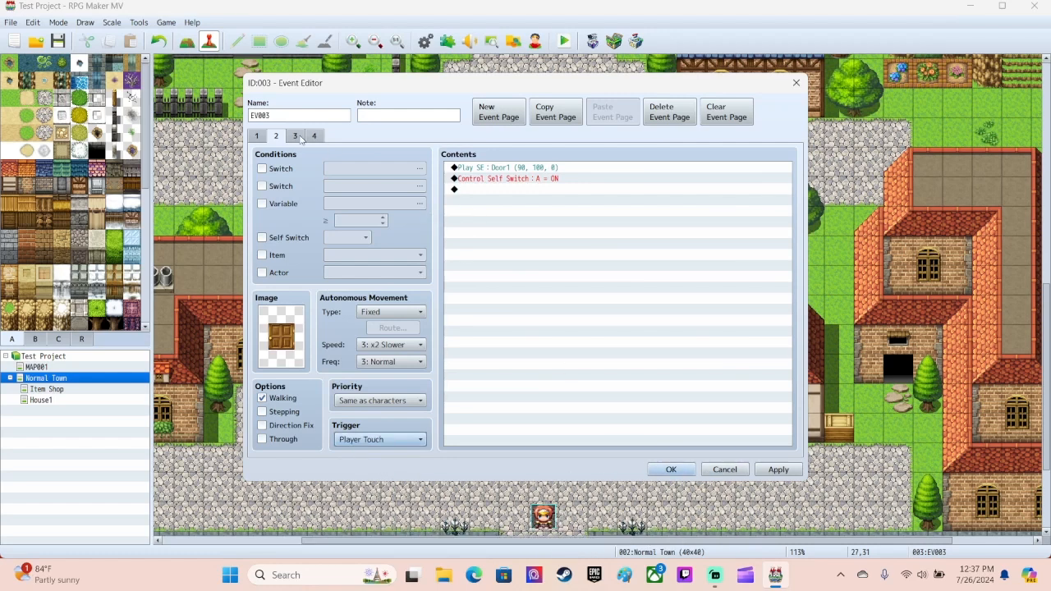
# - Give the third page of the locked door event the fully open wooden door image from !Door1 and the Autorun trigger
pyautogui.click(296, 136)
pyautogui.doubleClick(281, 337)
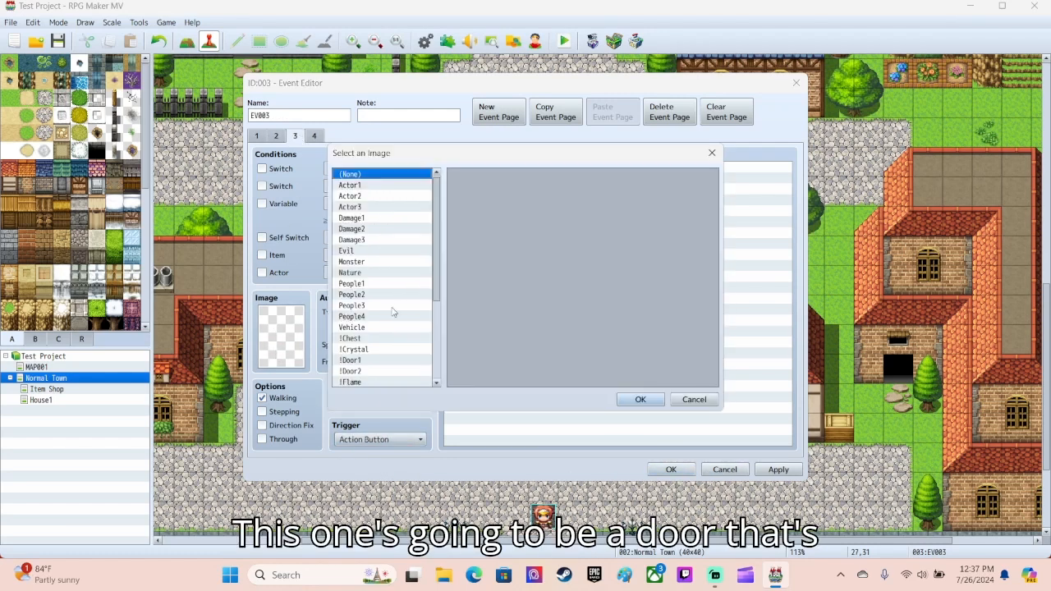
pyautogui.click(352, 360)
pyautogui.click(458, 296)
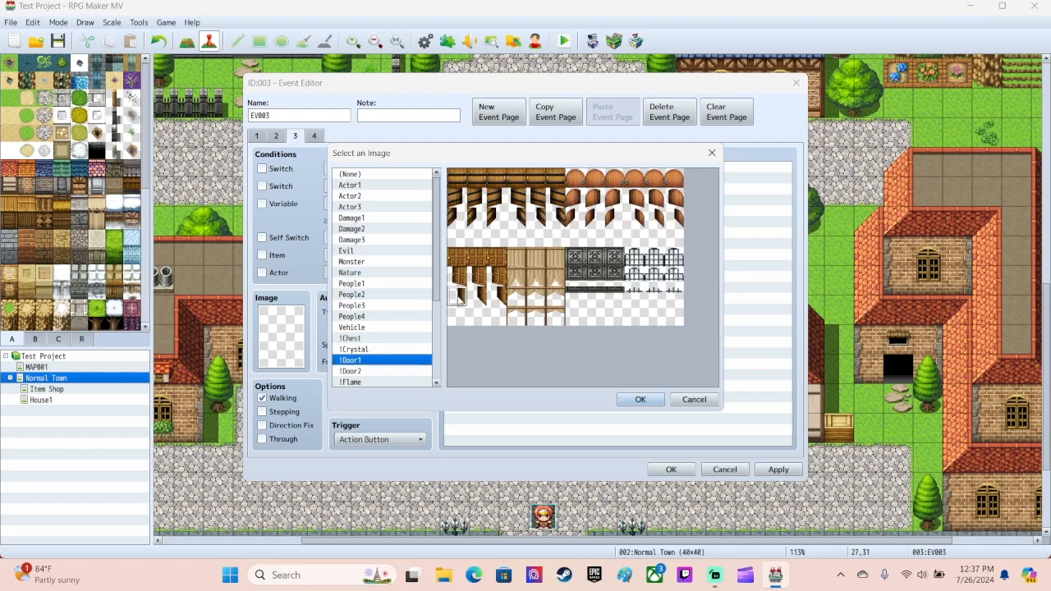
pyautogui.click(638, 401)
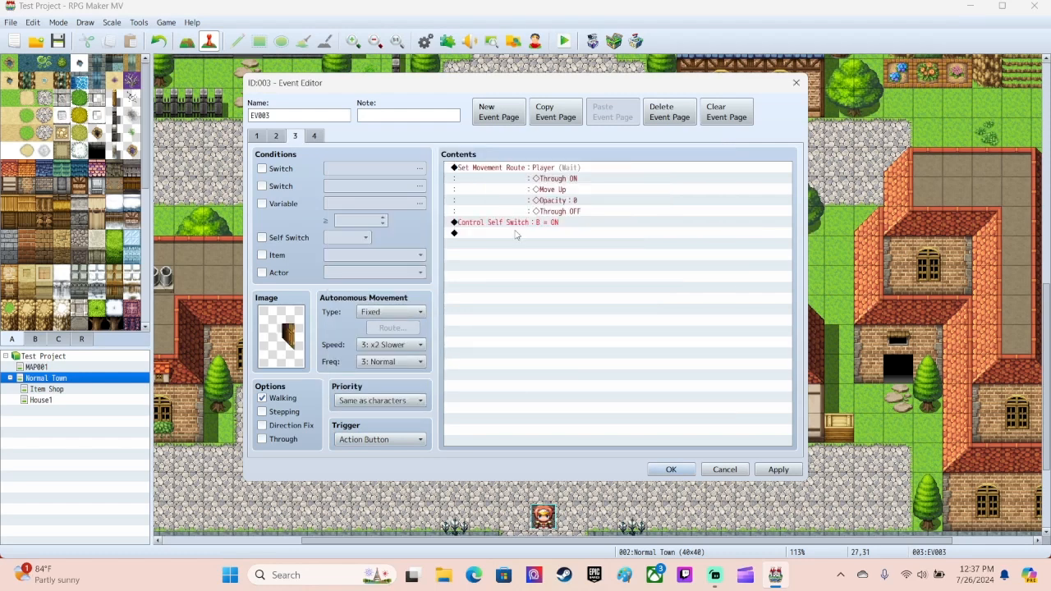
pyautogui.click(373, 441)
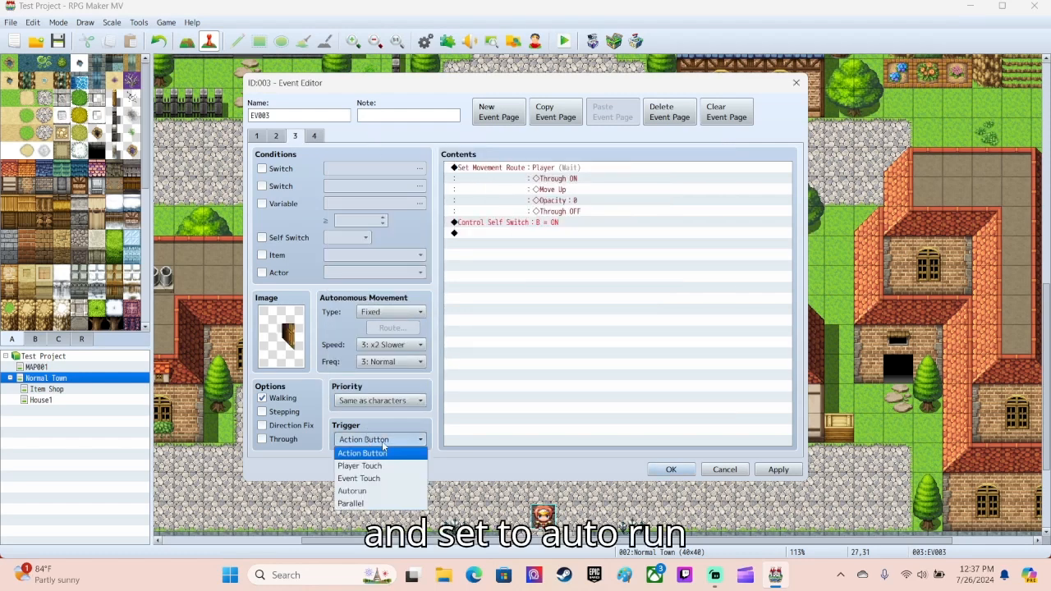
pyautogui.click(374, 491)
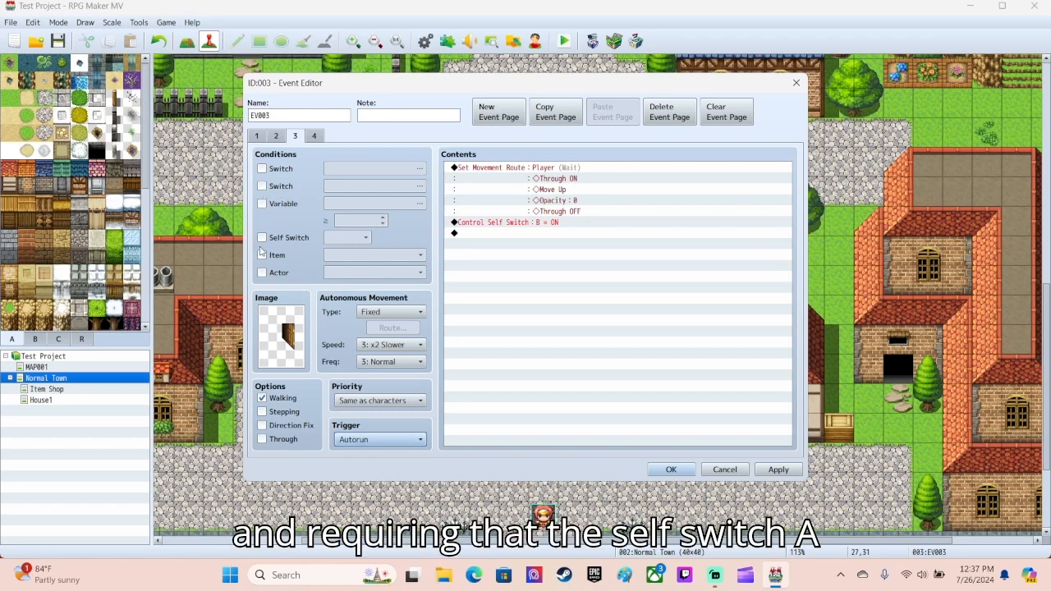
# - Require Self Switch A on the third page of the locked door event and Self Switch B on the fourth page
pyautogui.click(262, 237)
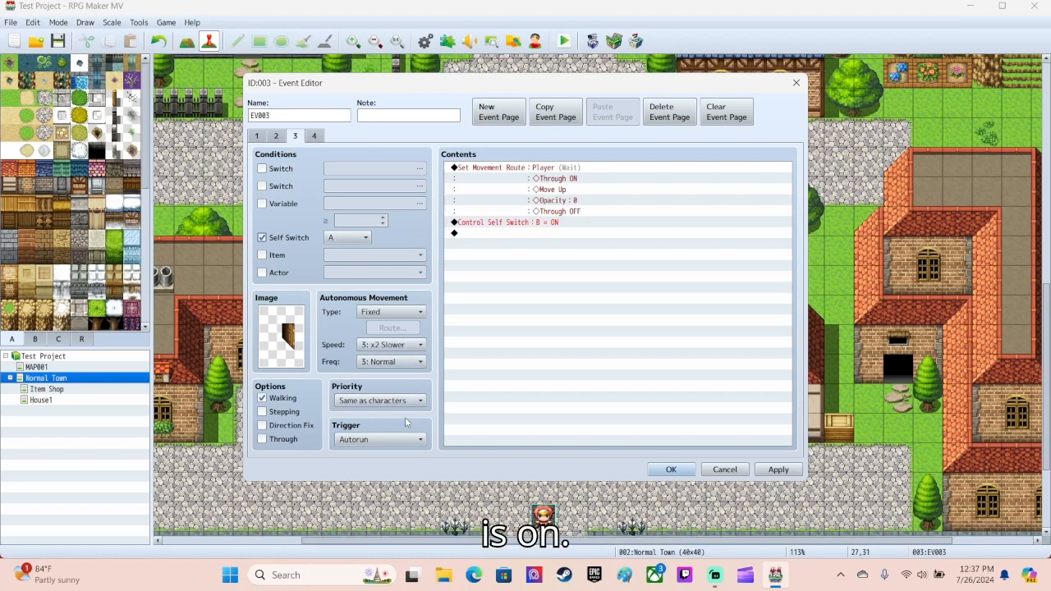
pyautogui.click(316, 136)
pyautogui.click(262, 237)
pyautogui.click(347, 238)
pyautogui.click(349, 265)
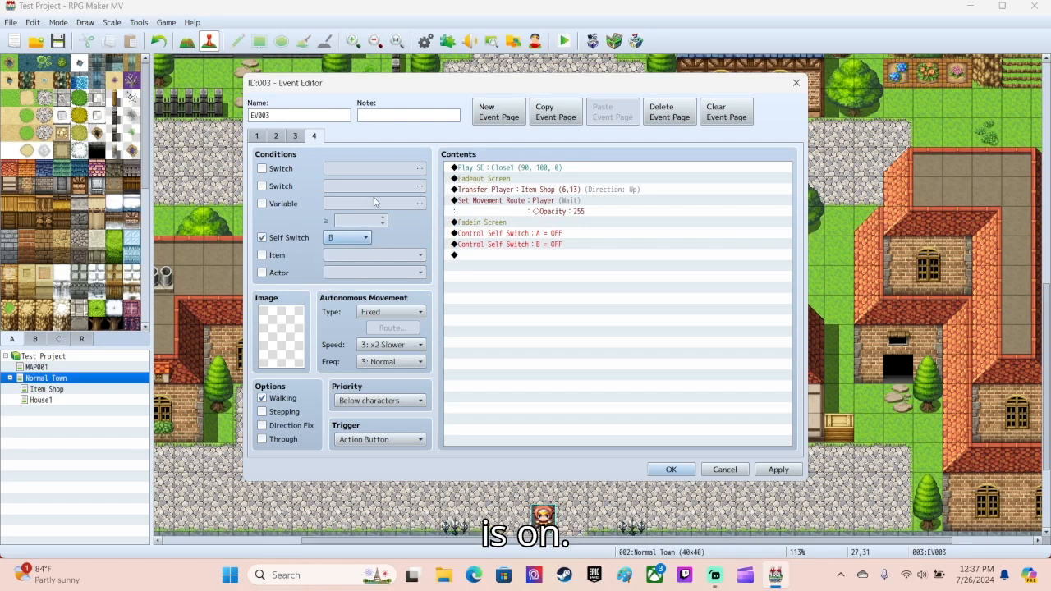
# - Give the fourth page of the locked door event the Autorun trigger and the closed wooden door image from !Door1
pyautogui.click(386, 439)
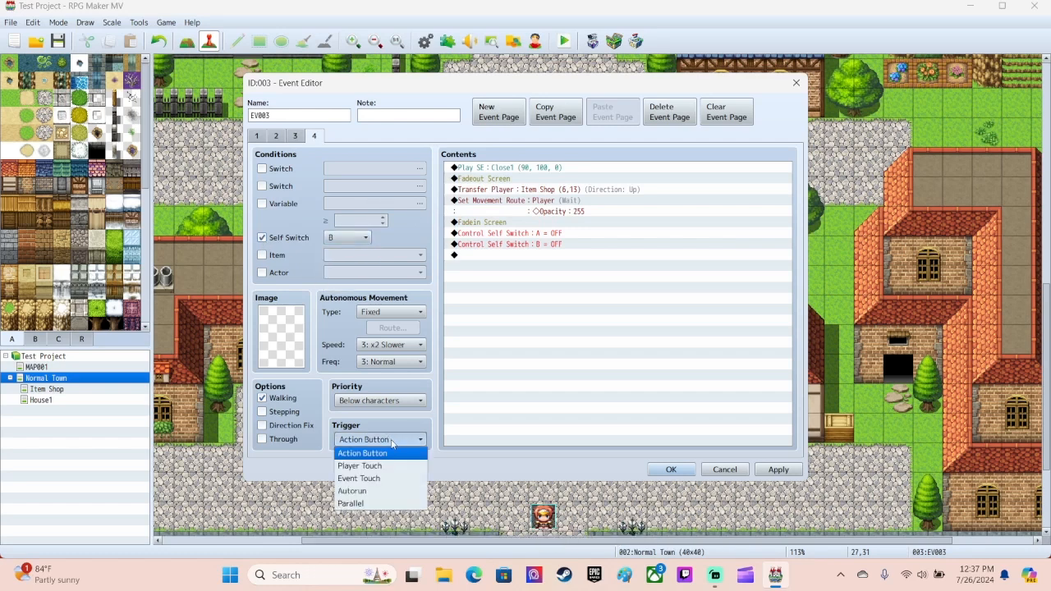
pyautogui.click(380, 491)
pyautogui.doubleClick(272, 359)
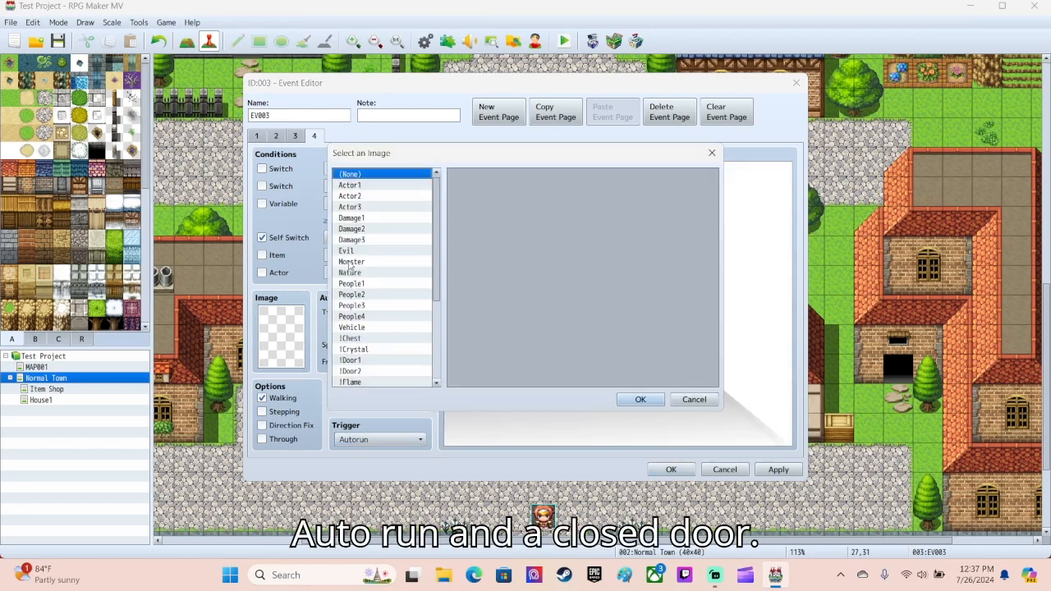
pyautogui.click(353, 361)
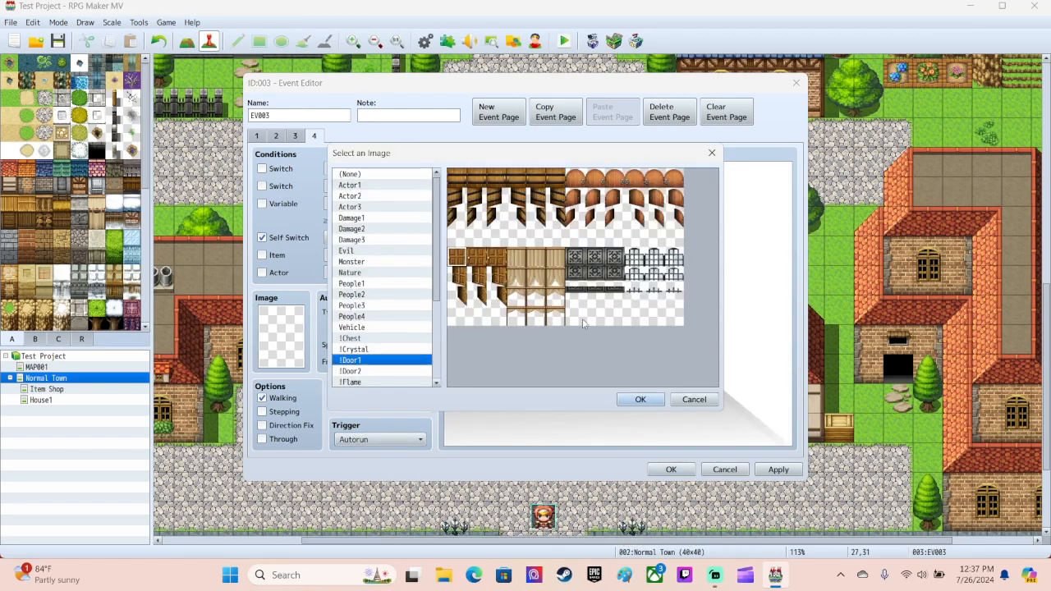
pyautogui.click(640, 399)
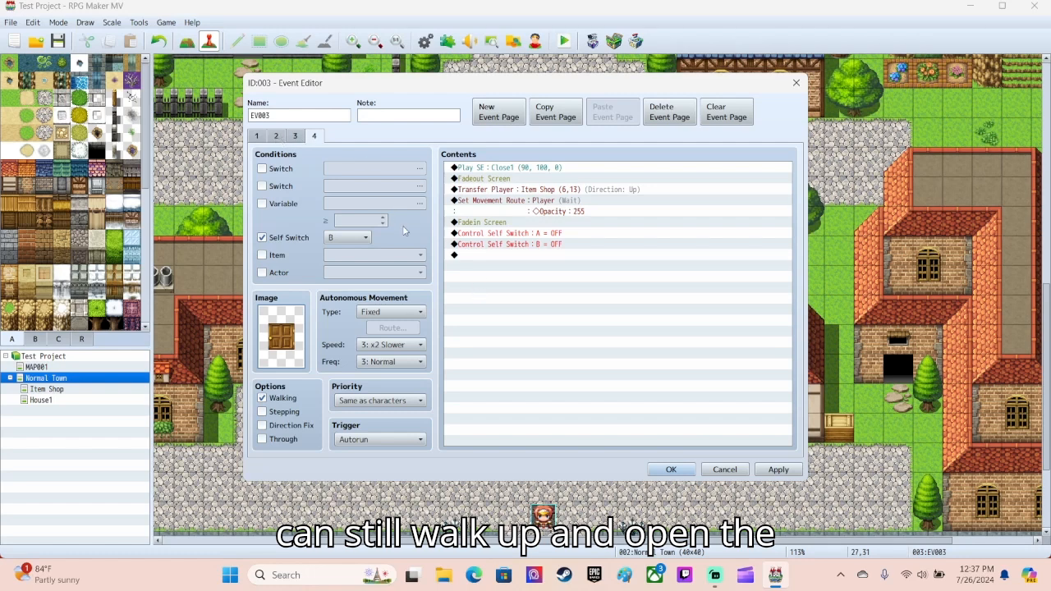
# - Make the second page of the locked door event require switch 0001, and name that switch "item shop"
pyautogui.click(260, 136)
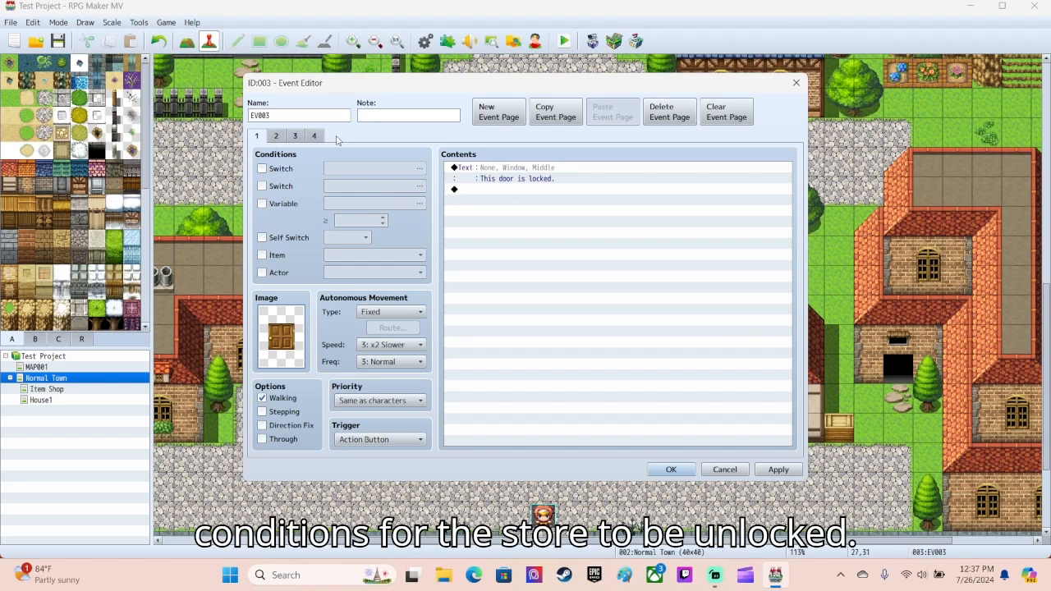
pyautogui.click(276, 137)
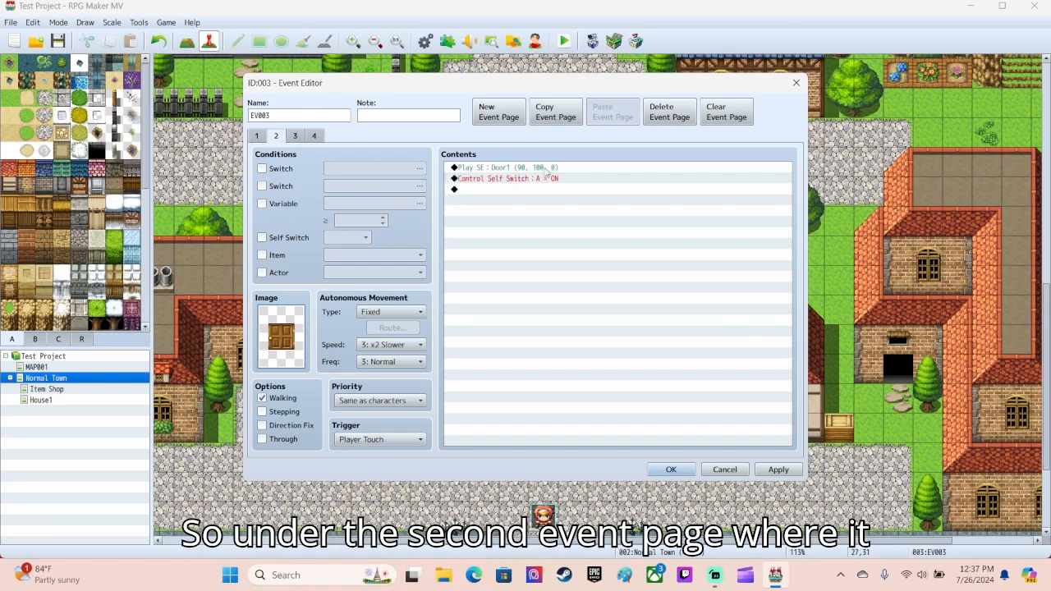
pyautogui.click(262, 168)
pyautogui.click(353, 168)
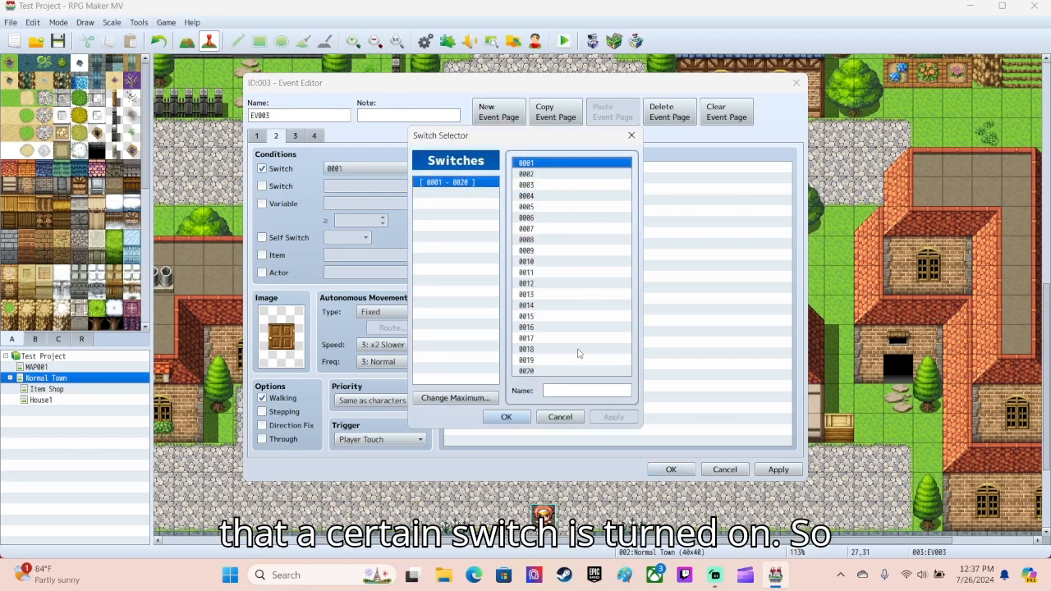
pyautogui.click(583, 392)
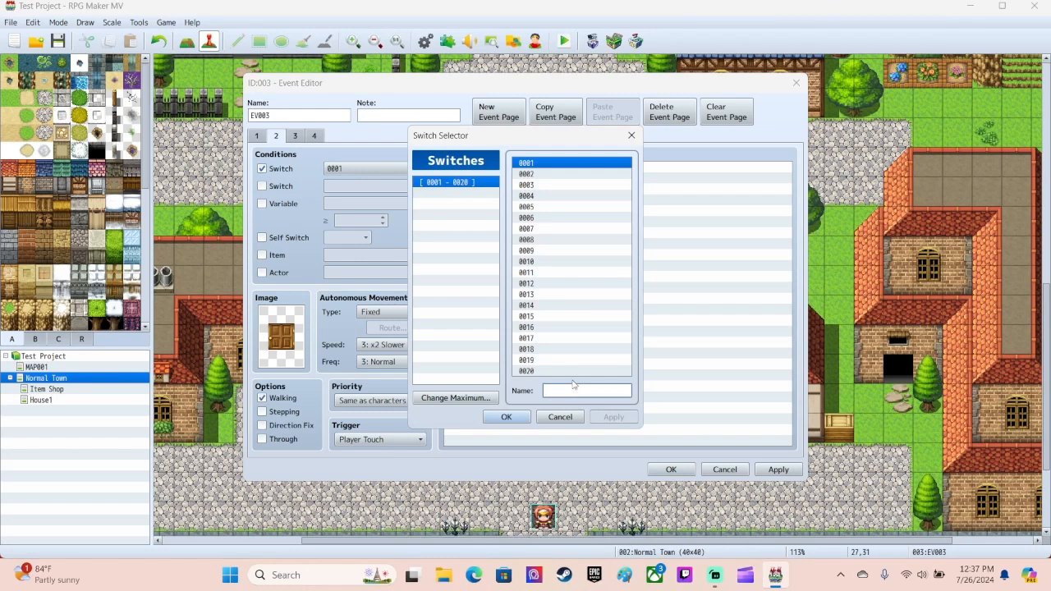
pyautogui.write('ite')
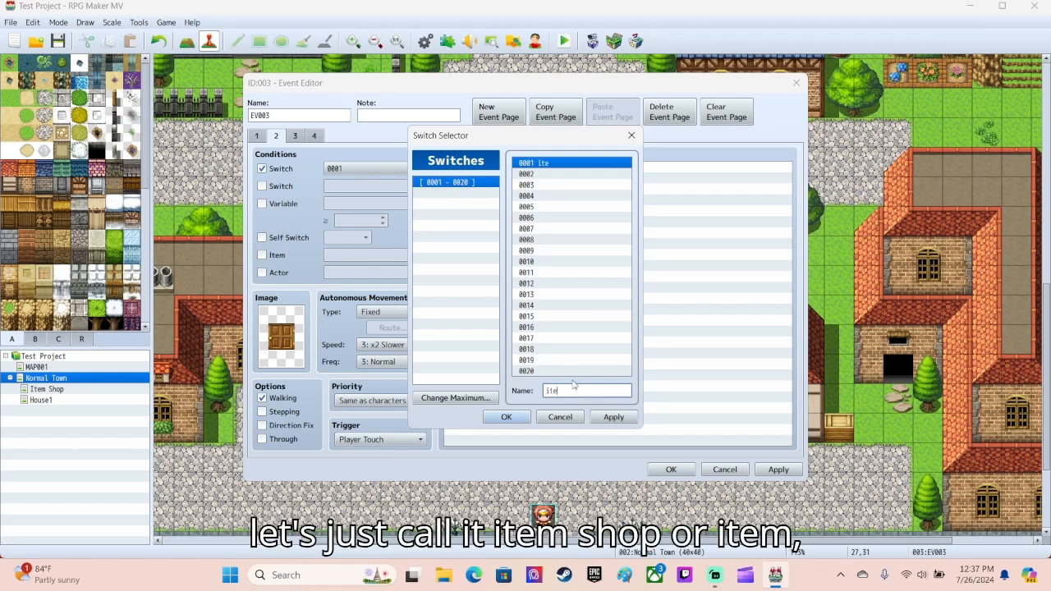
pyautogui.write('m shop')
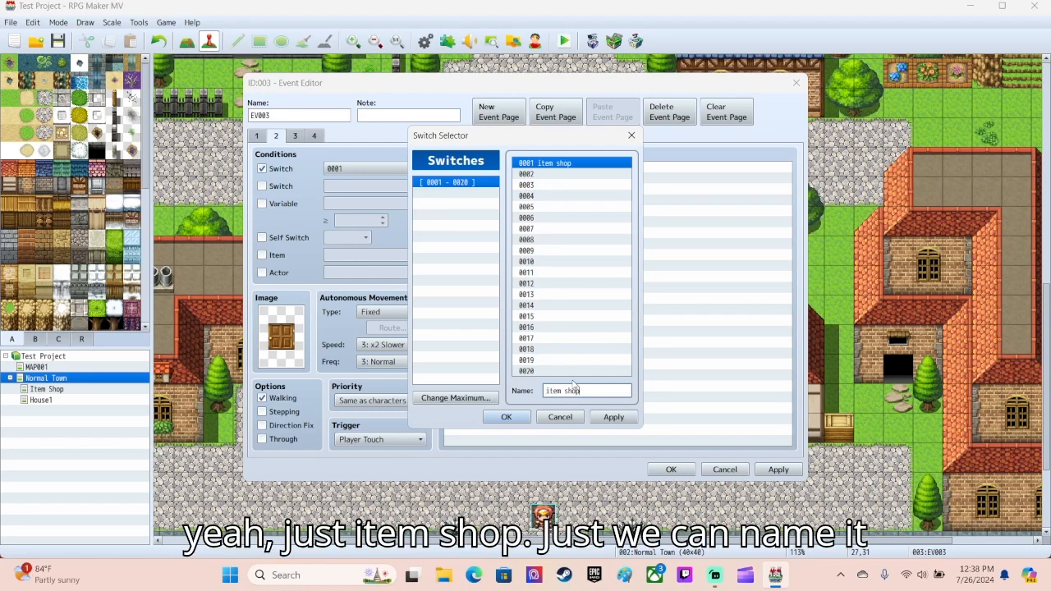
pyautogui.click(613, 417)
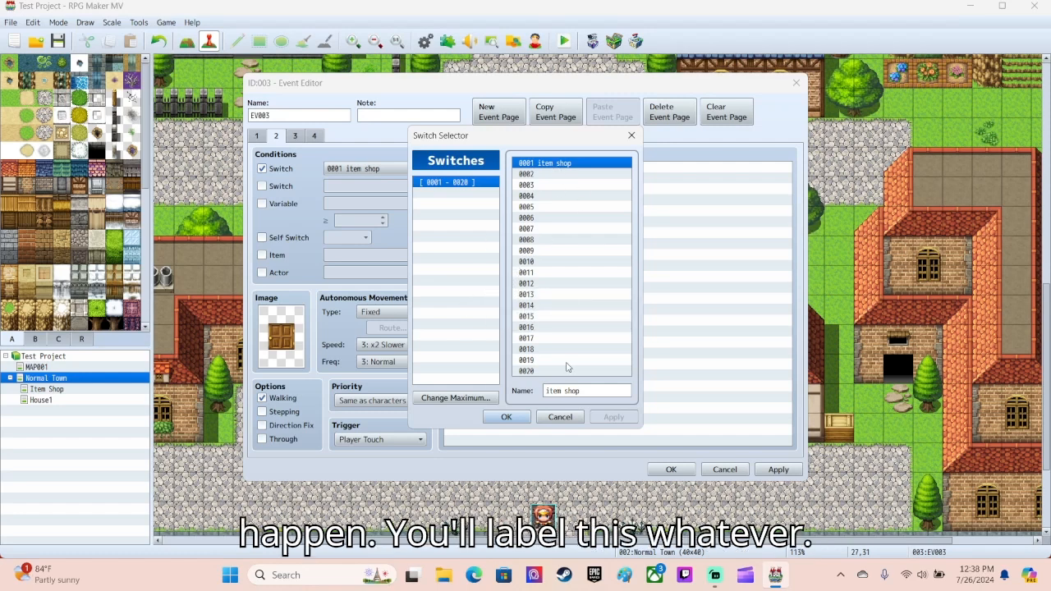
# - Rename switch 0001 to "talked to dude", use it as the second page's condition, and save the locked door event
pyautogui.click(595, 390)
pyautogui.write('tal')
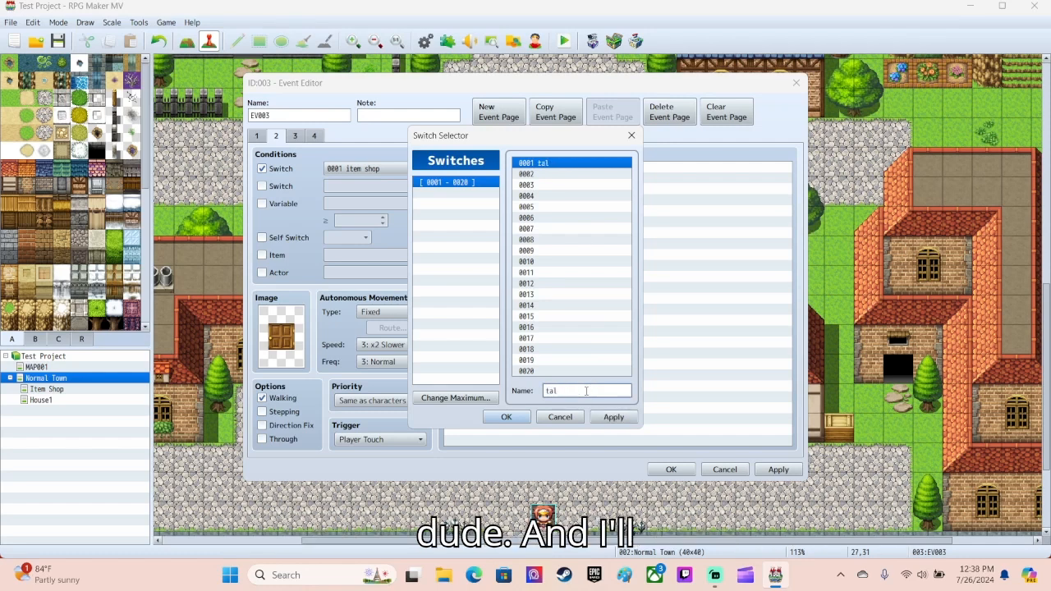
pyautogui.write('ked to dude')
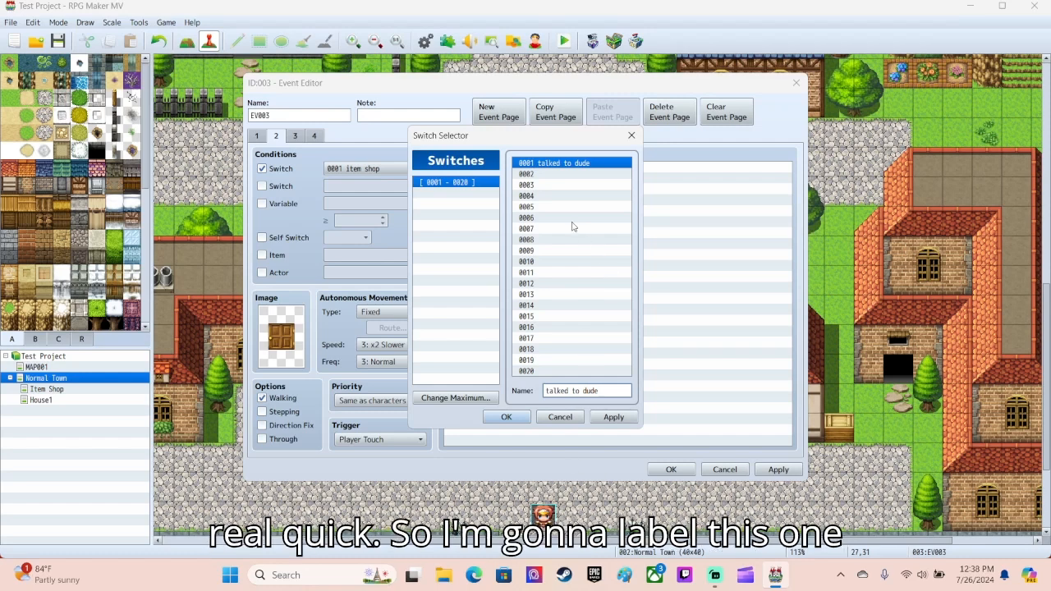
pyautogui.click(613, 418)
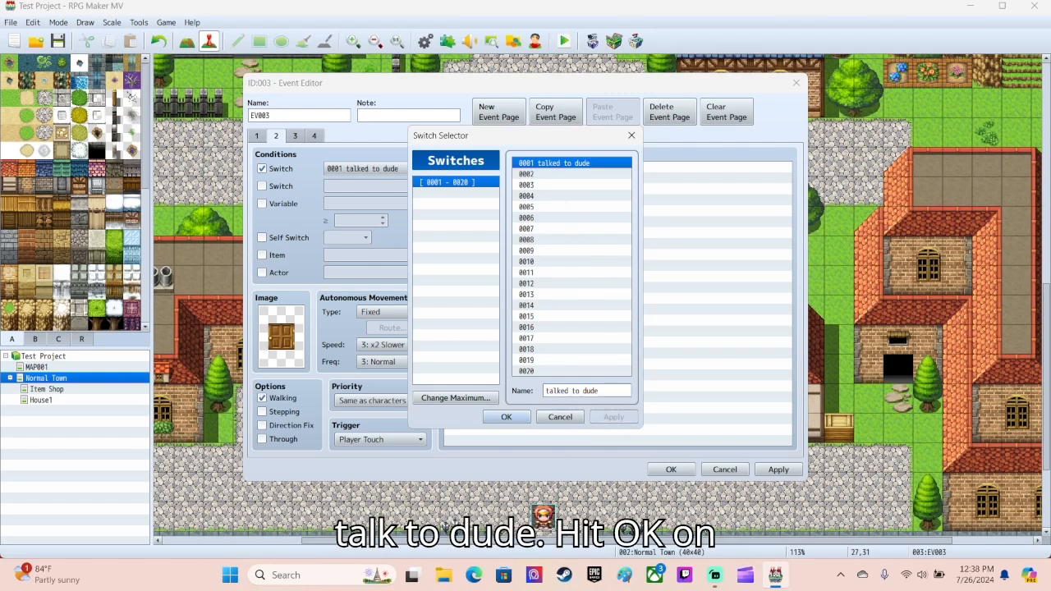
pyautogui.click(509, 417)
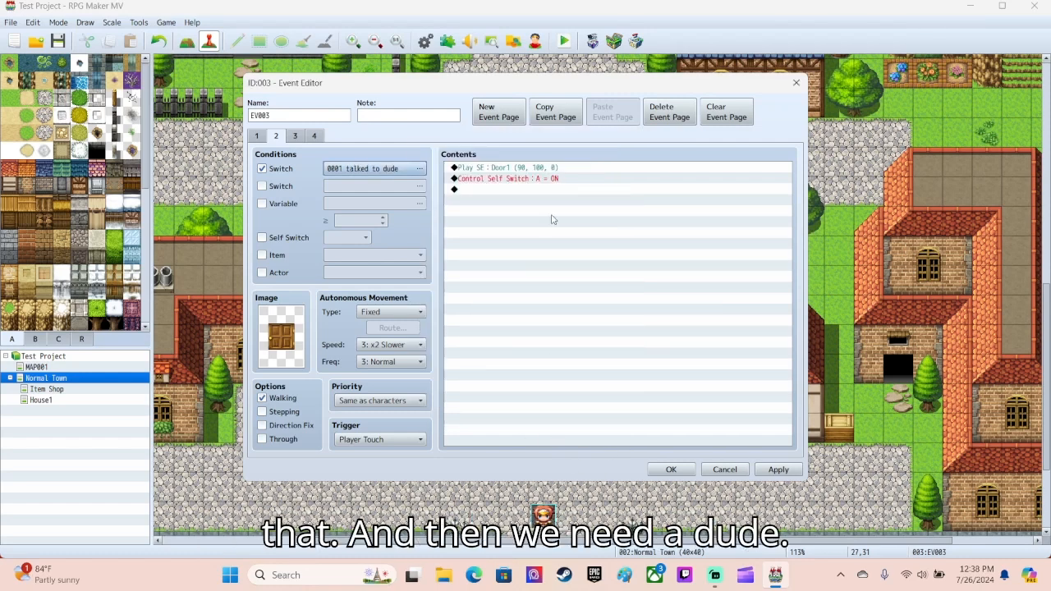
pyautogui.click(666, 469)
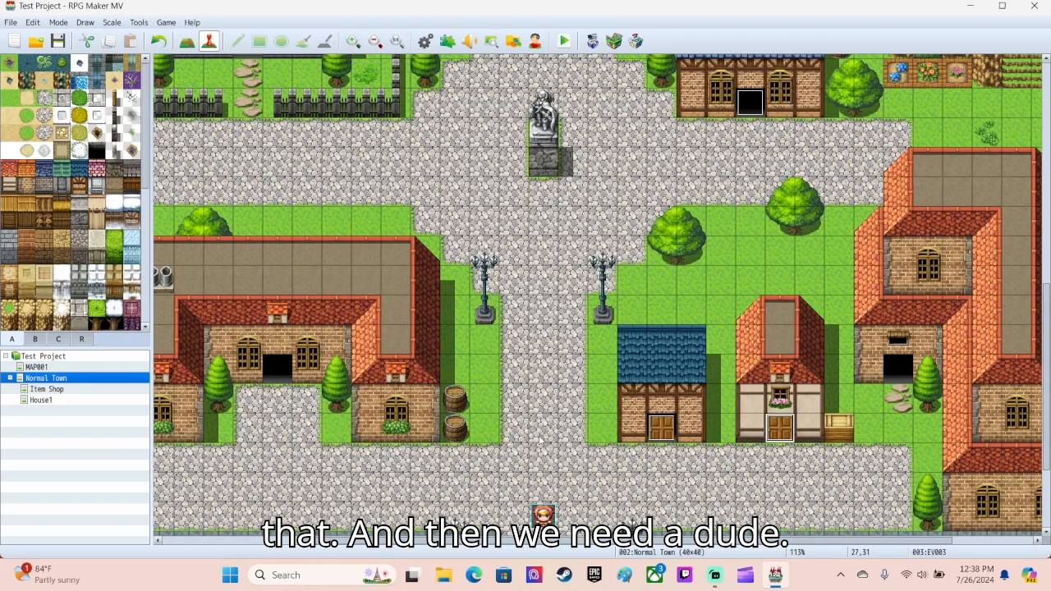
# - Create an event named "dude" on the stone path at map tile 19,31 with the dark-haired man in purple from People1
pyautogui.doubleClick(540, 441)
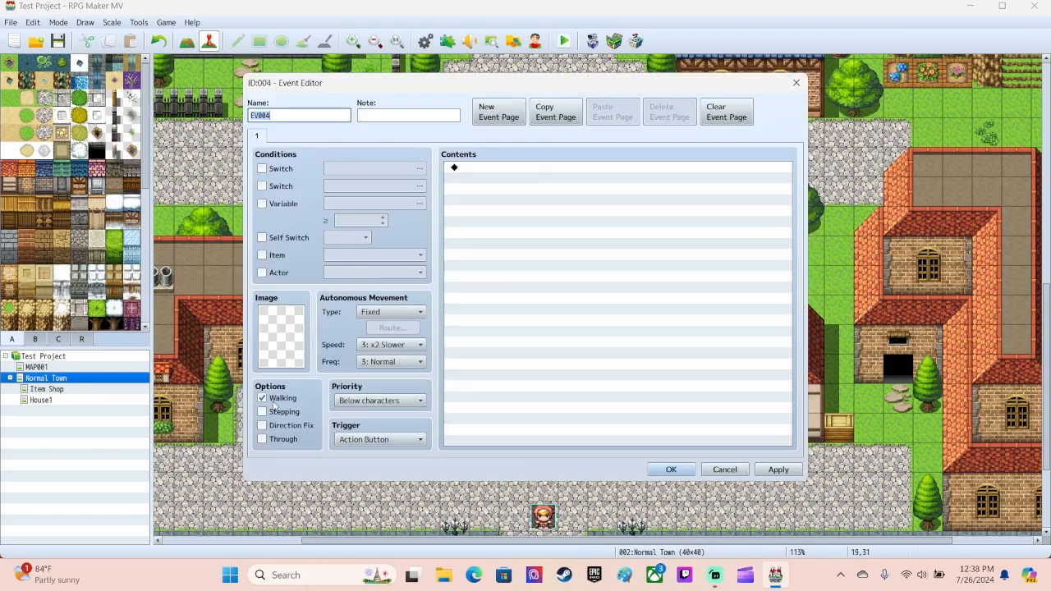
pyautogui.doubleClick(277, 344)
pyautogui.click(359, 185)
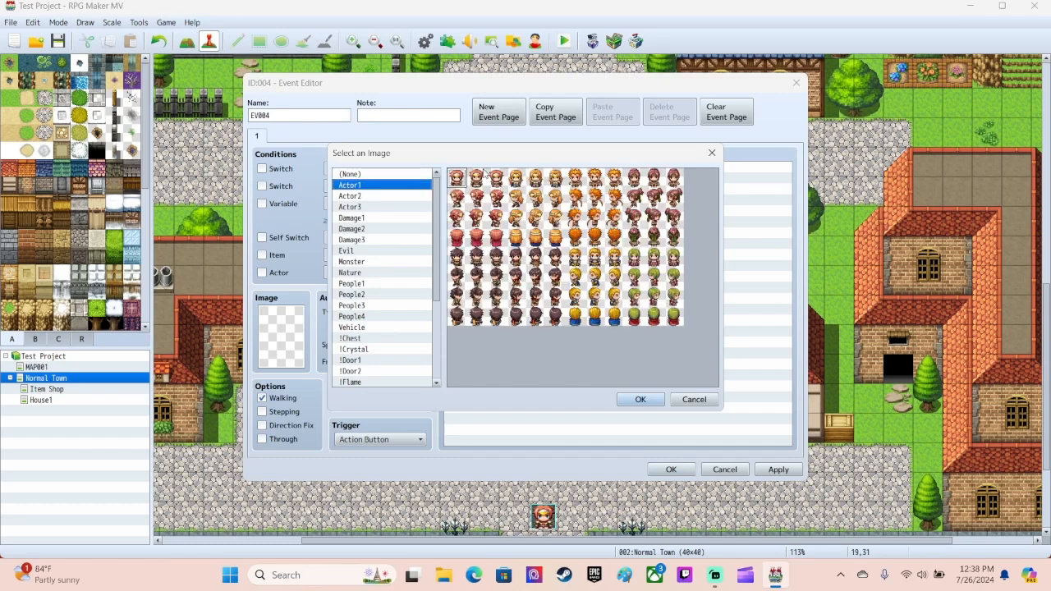
pyautogui.click(370, 285)
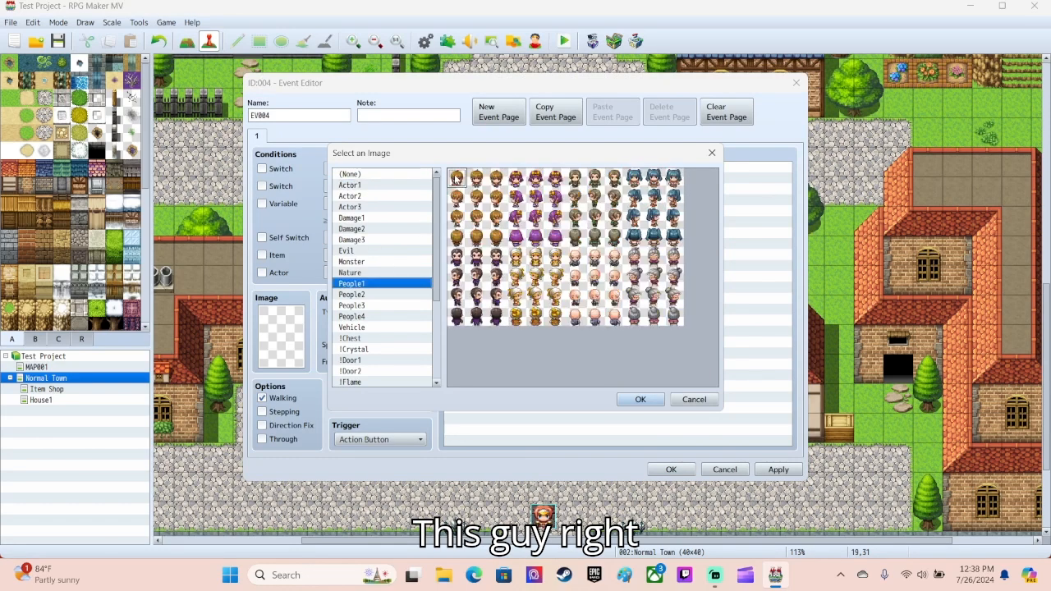
pyautogui.click(457, 259)
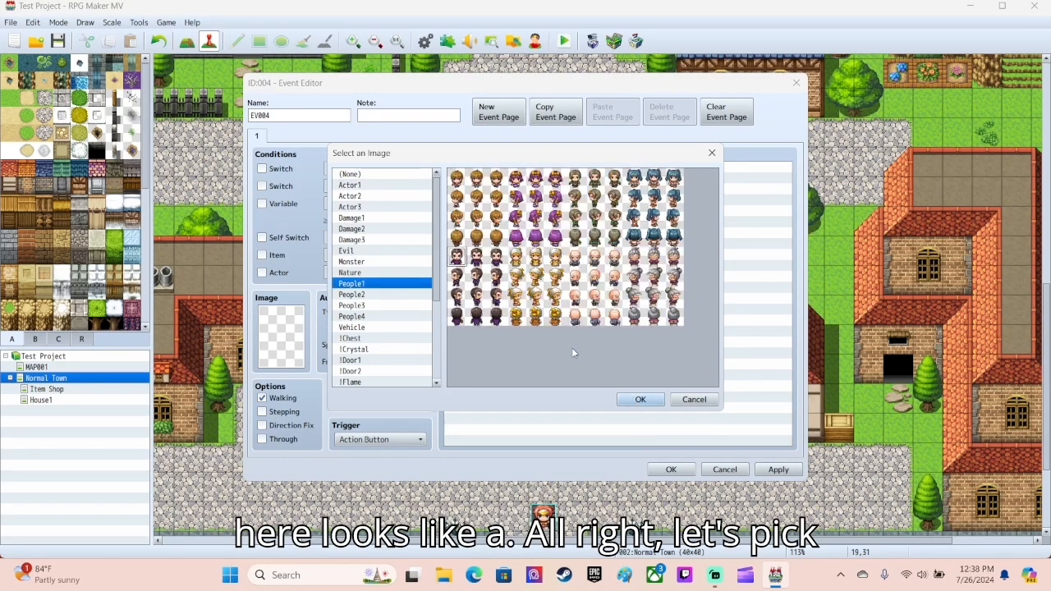
pyautogui.click(477, 260)
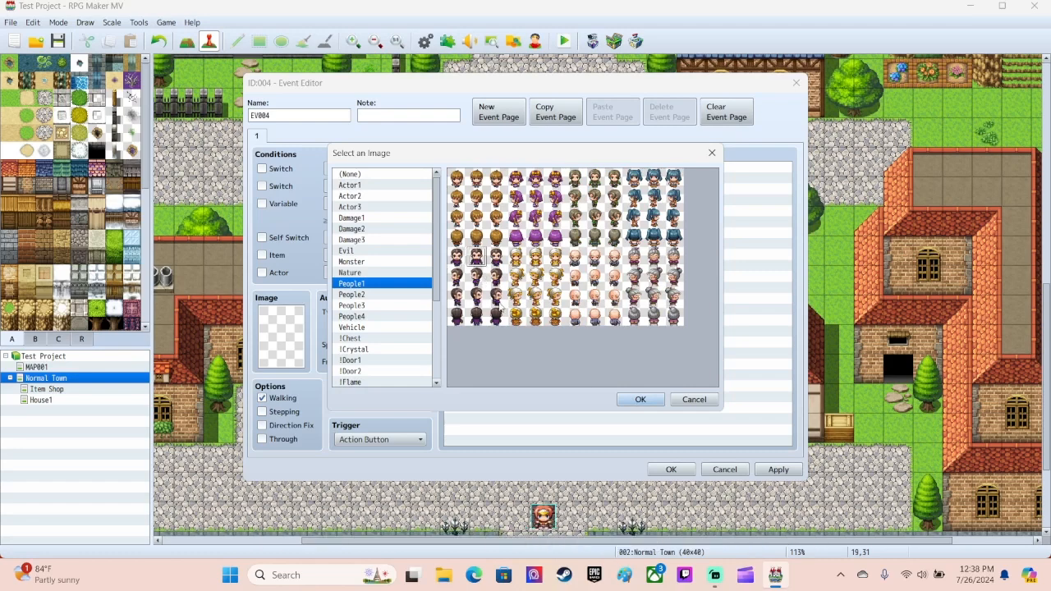
pyautogui.click(633, 399)
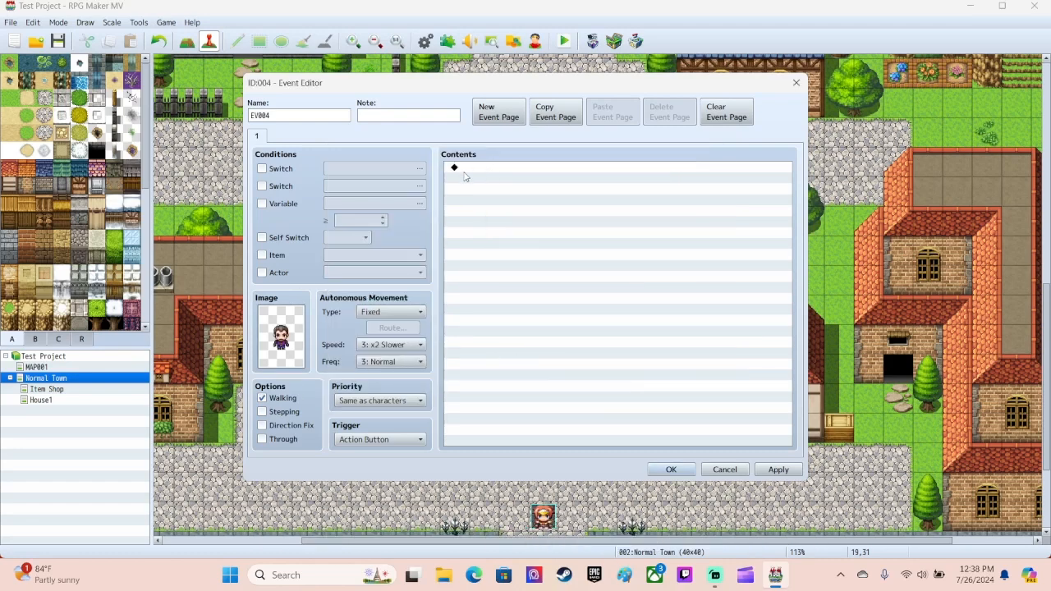
pyautogui.doubleClick(323, 117)
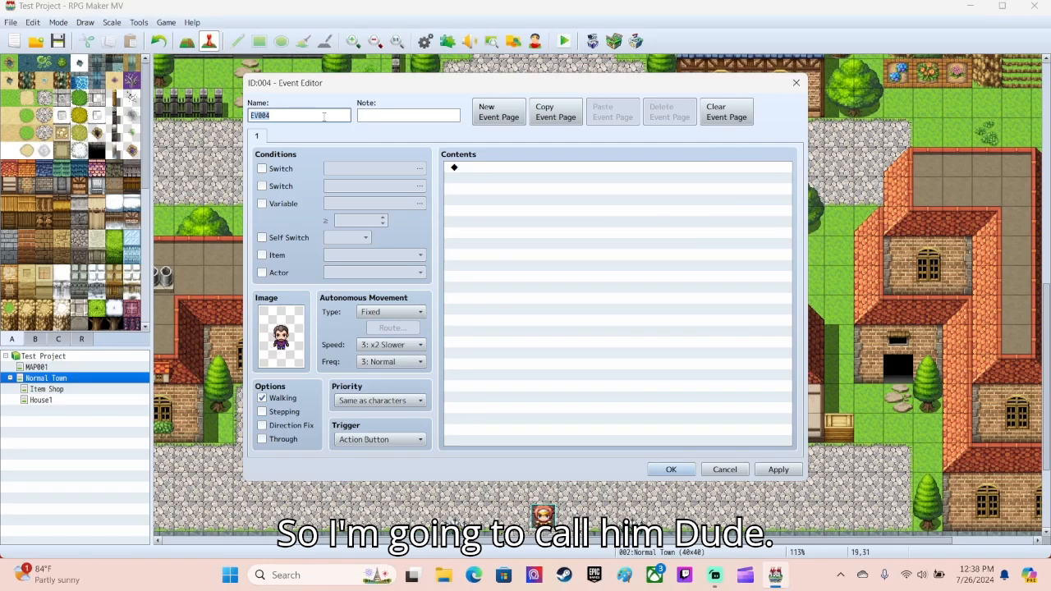
pyautogui.write('dude')
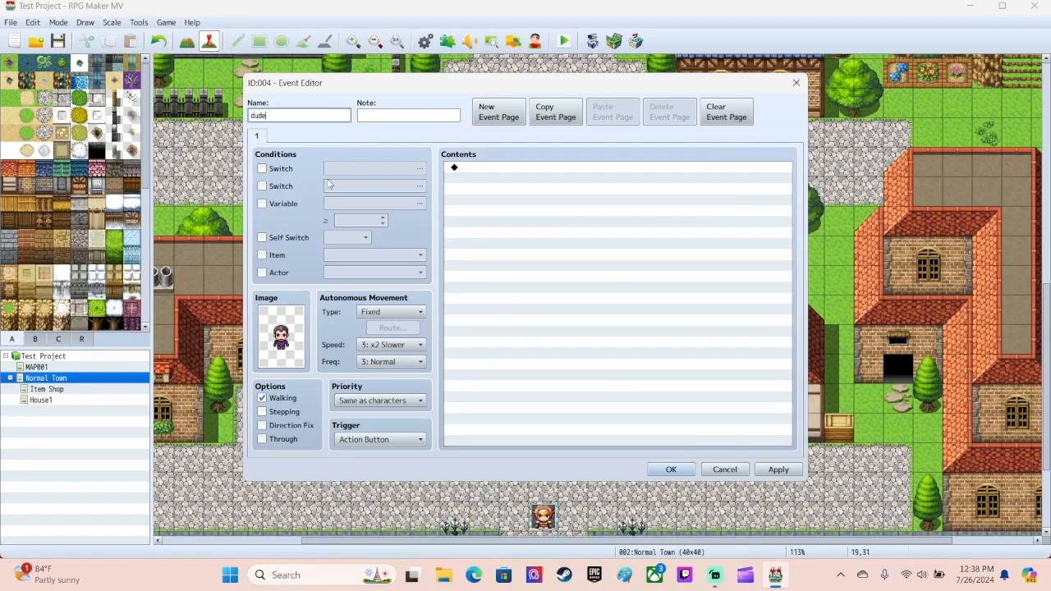
# - Add a Show Text command to the dude event with the moustached man's People1 face and the text "hey what's up?", previewing the message
pyautogui.doubleClick(492, 167)
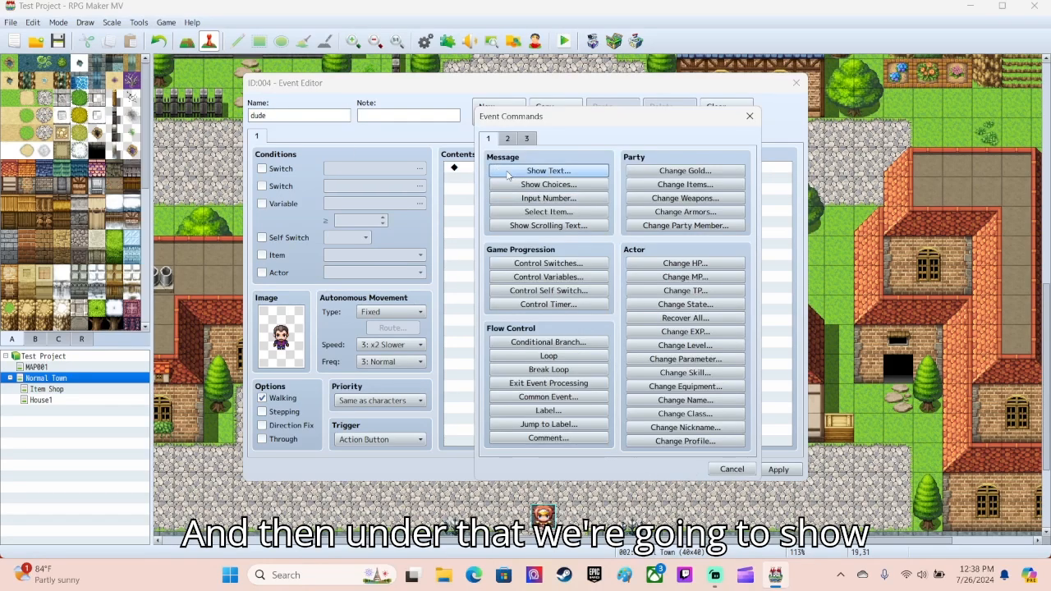
pyautogui.click(508, 172)
pyautogui.doubleClick(514, 273)
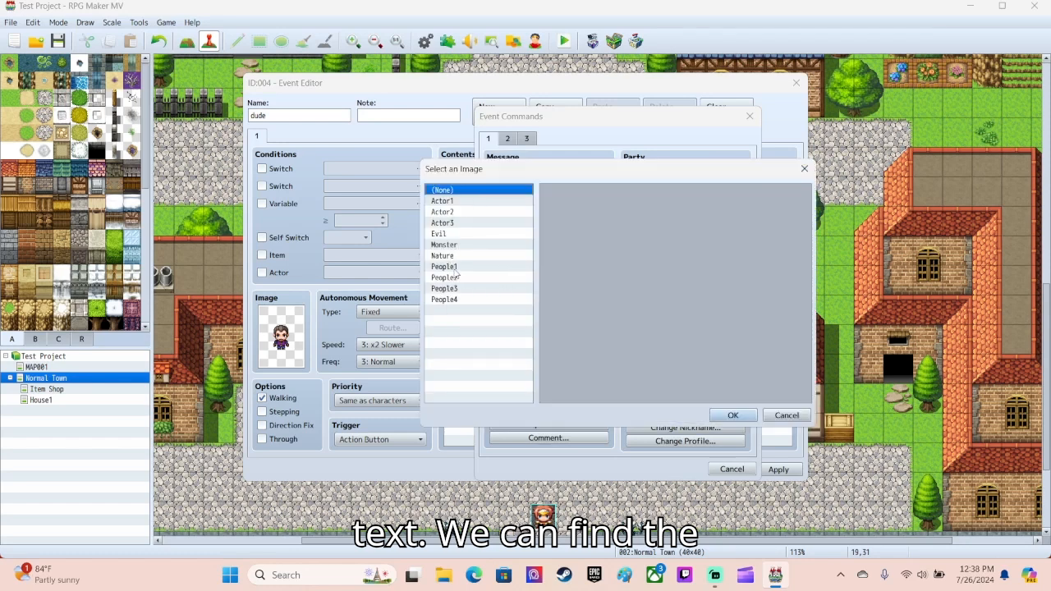
pyautogui.click(455, 276)
pyautogui.click(455, 266)
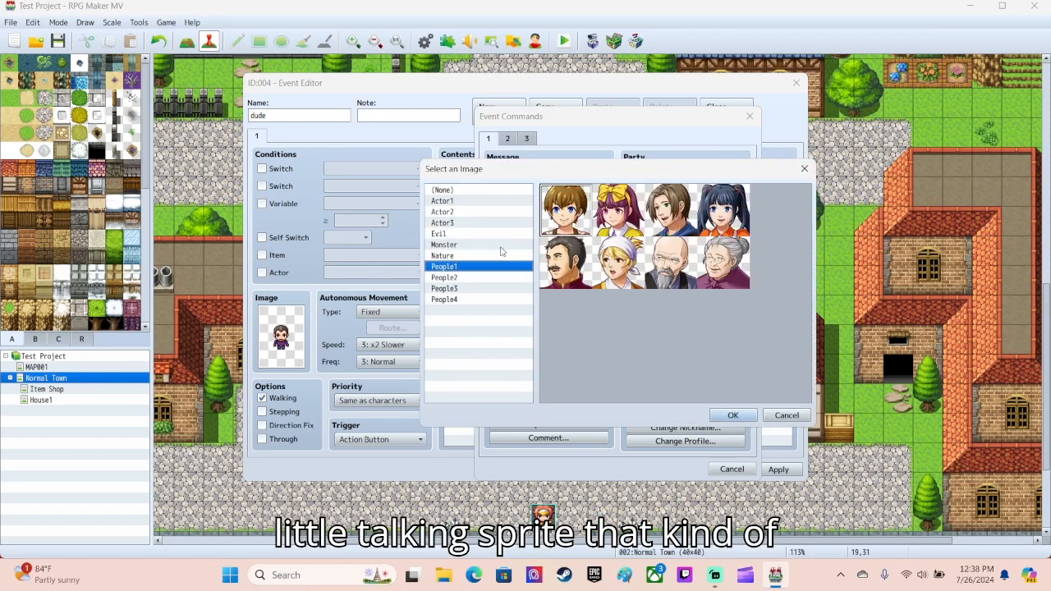
pyautogui.click(556, 271)
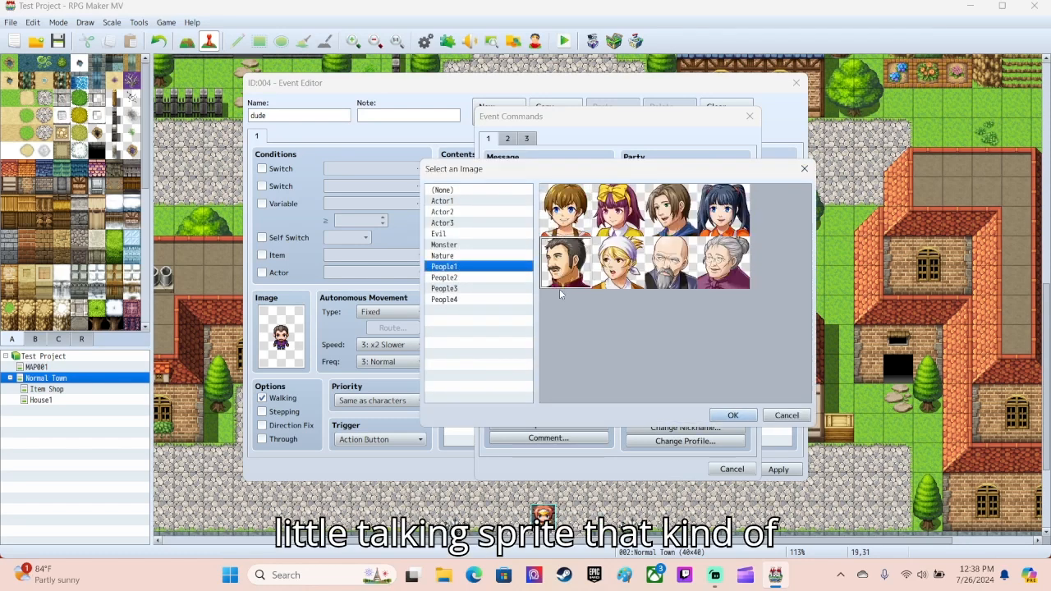
pyautogui.click(733, 415)
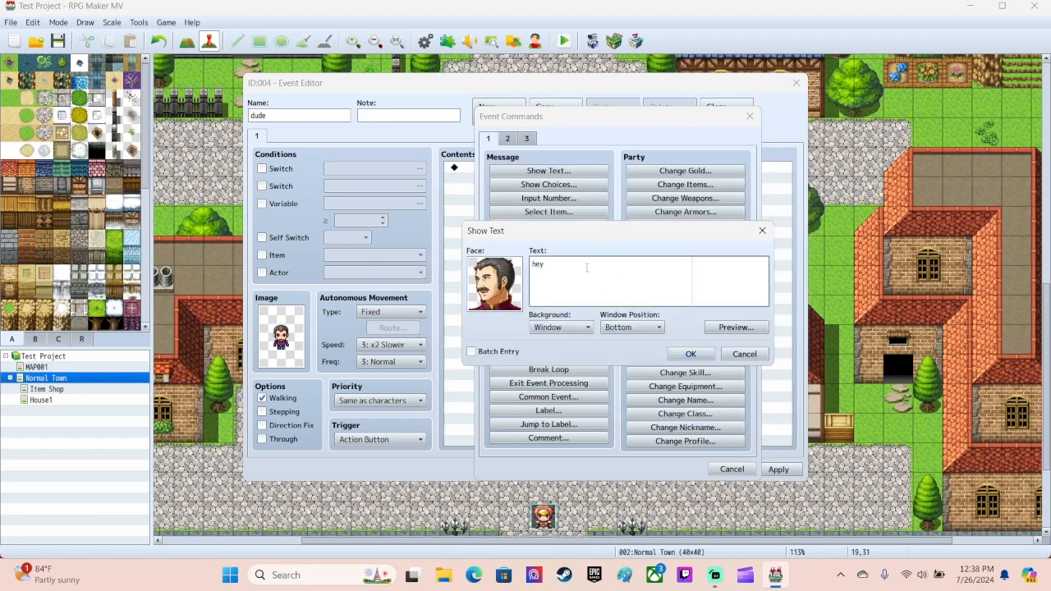
pyautogui.write("what's up?")
pyautogui.click(726, 330)
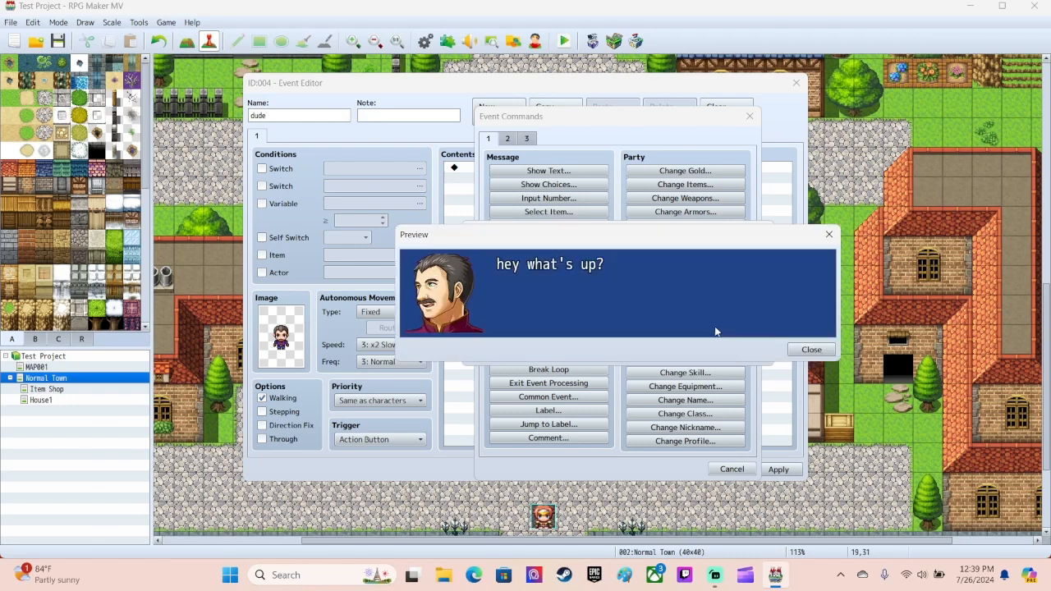
pyautogui.click(809, 349)
pyautogui.click(692, 353)
# - Add a Control Switches command after the dude's text that turns switch 0001 "talked to dude" ON
pyautogui.doubleClick(501, 191)
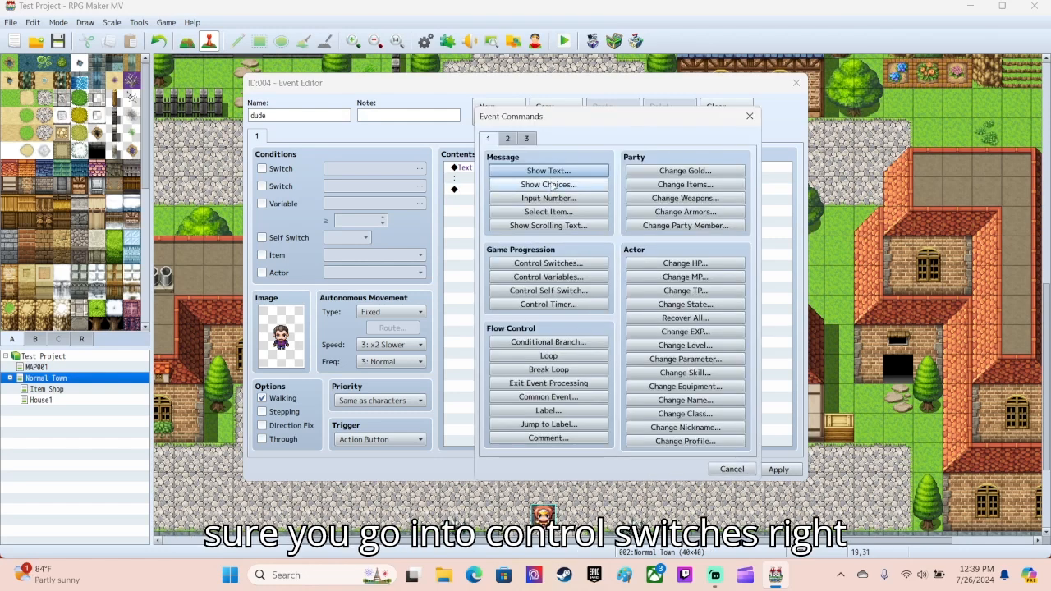
pyautogui.click(547, 264)
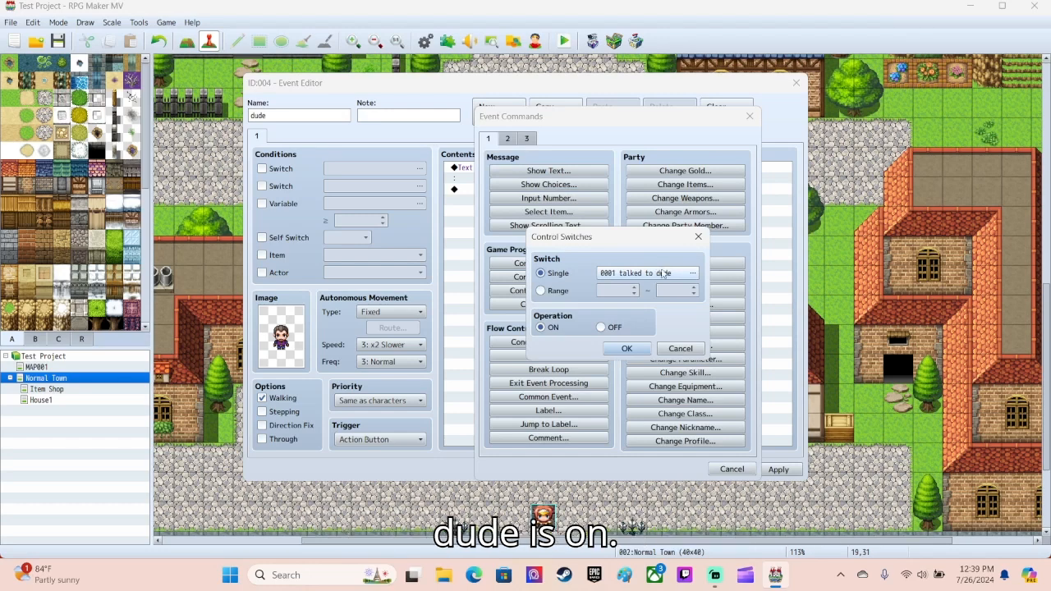
pyautogui.click(624, 349)
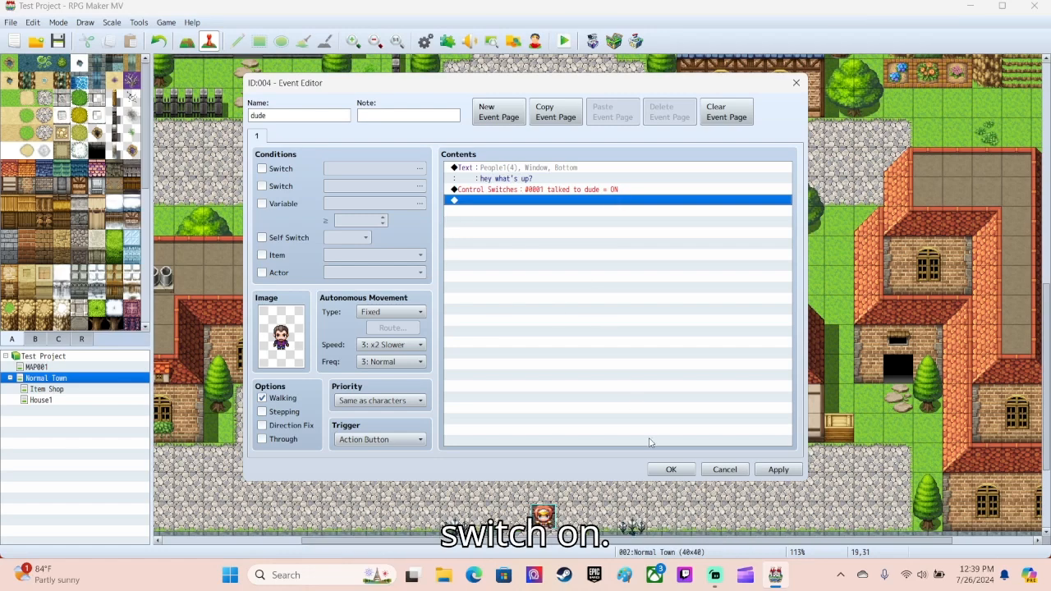
# - Save the dude event, then review the first two pages of the neighbouring house's door event
pyautogui.click(690, 471)
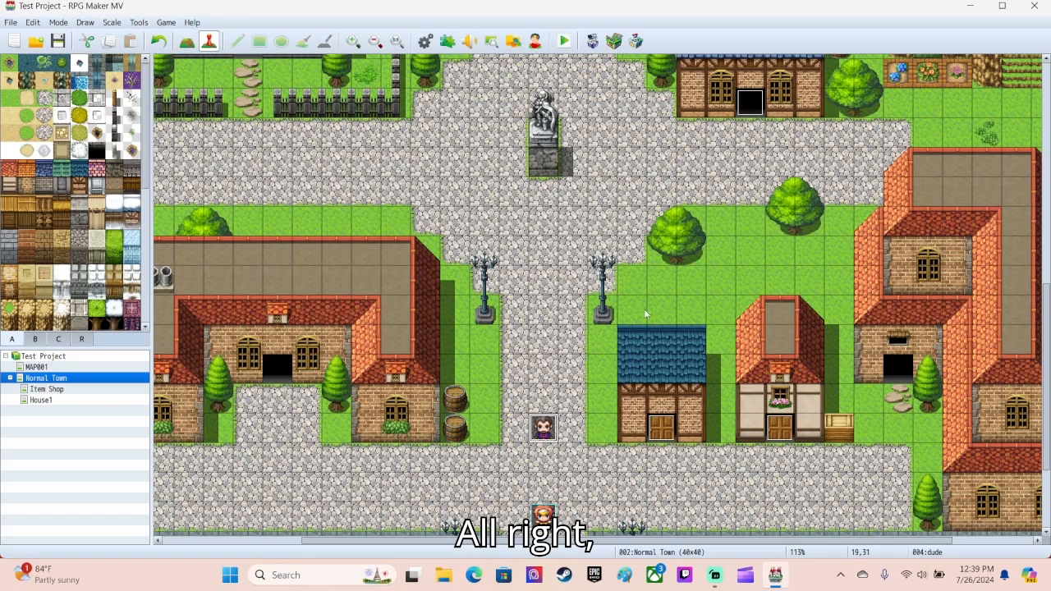
pyautogui.doubleClick(772, 433)
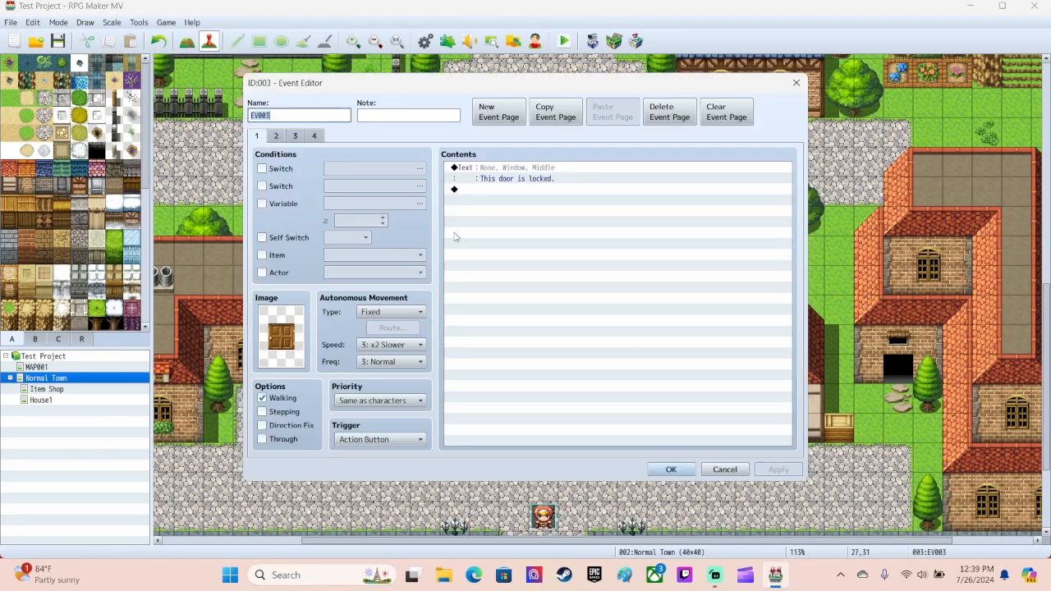
pyautogui.click(276, 135)
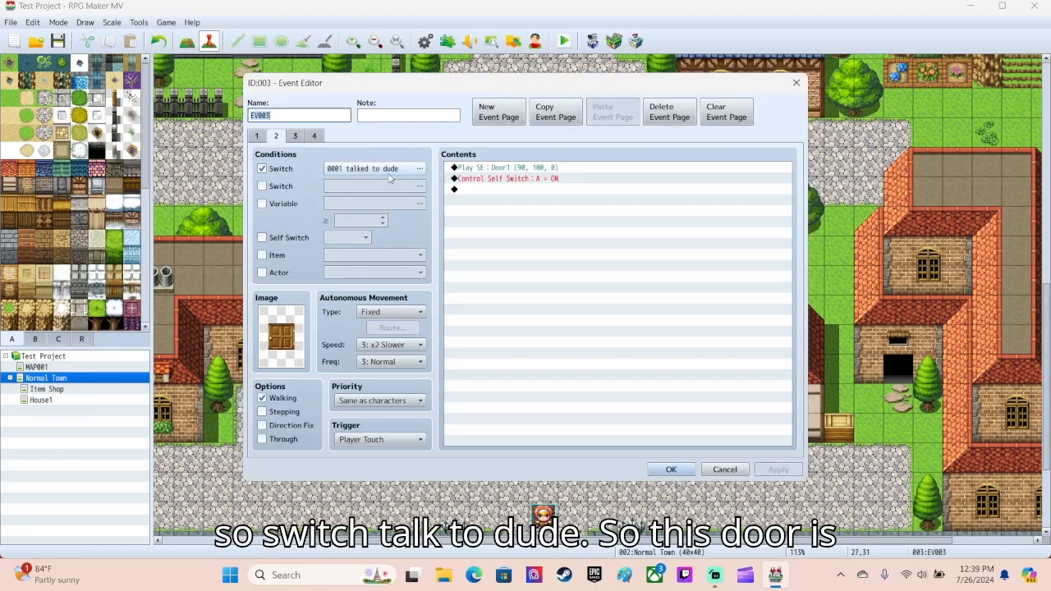
pyautogui.click(258, 136)
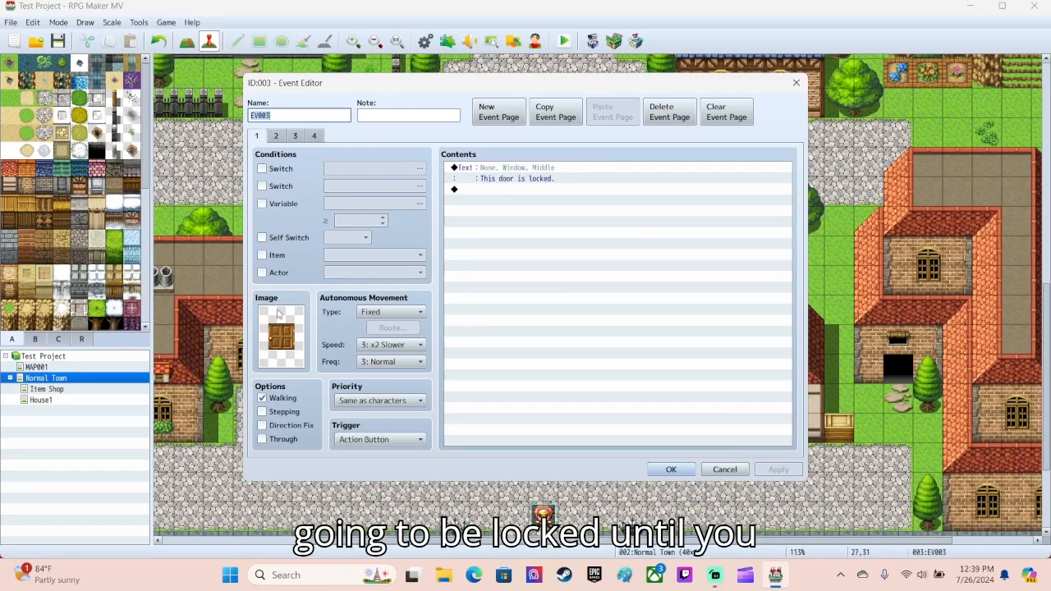
pyautogui.click(276, 136)
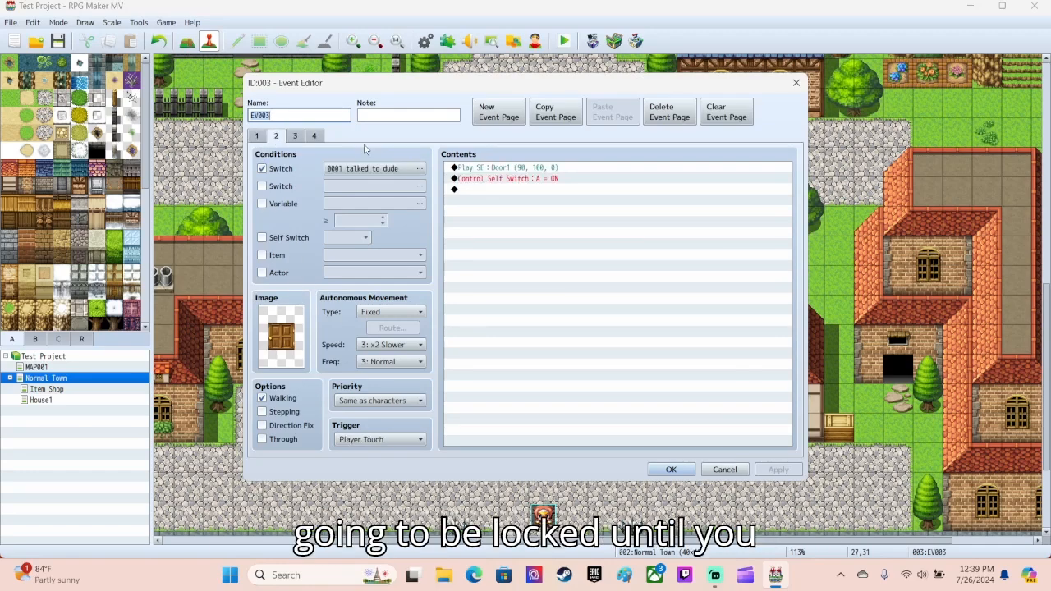
pyautogui.click(671, 469)
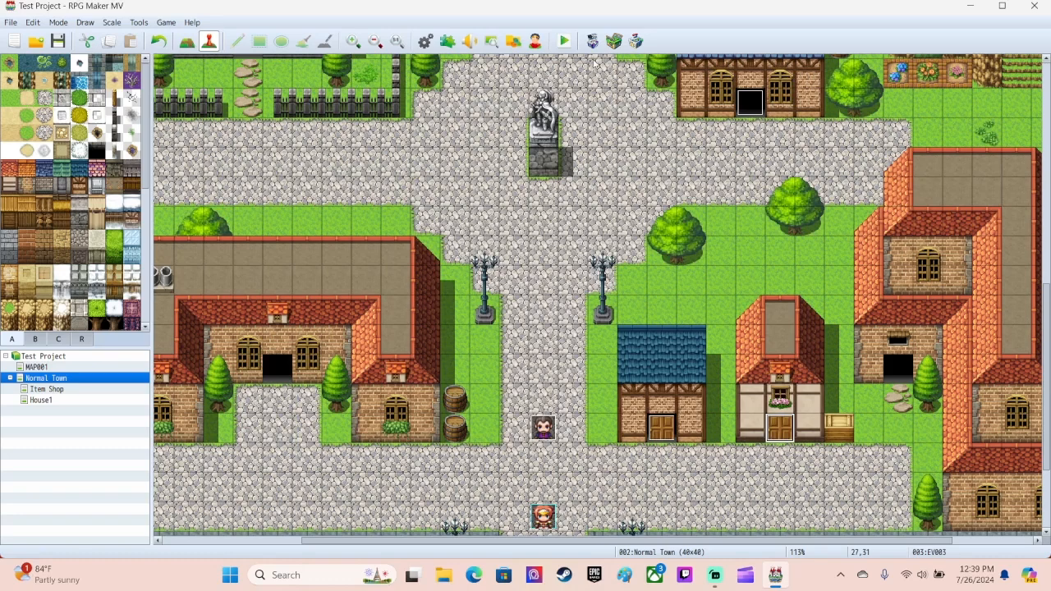
# - Playtest a new game and try the red-roofed house's door before talking to the dude
pyautogui.click(564, 42)
pyautogui.click(479, 303)
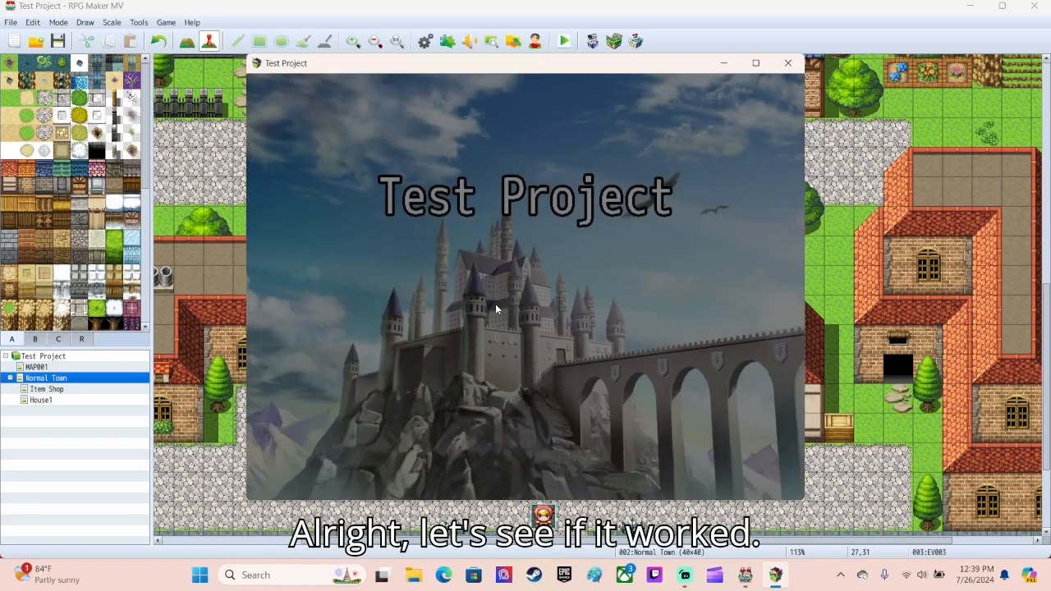
pyautogui.press('Return')
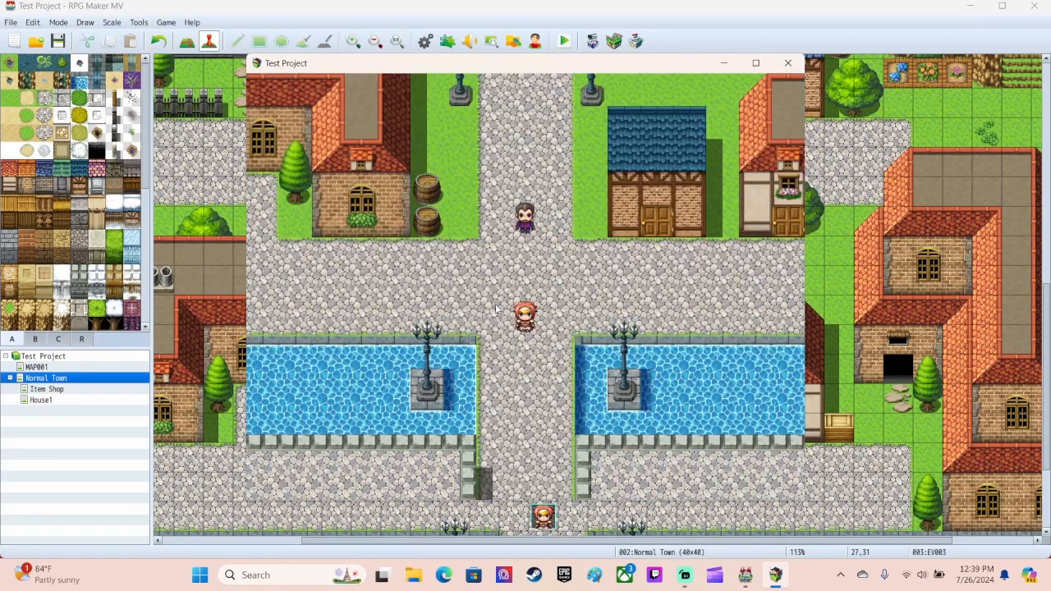
pyautogui.press('Up')
pyautogui.press('Right')
pyautogui.press('Right')
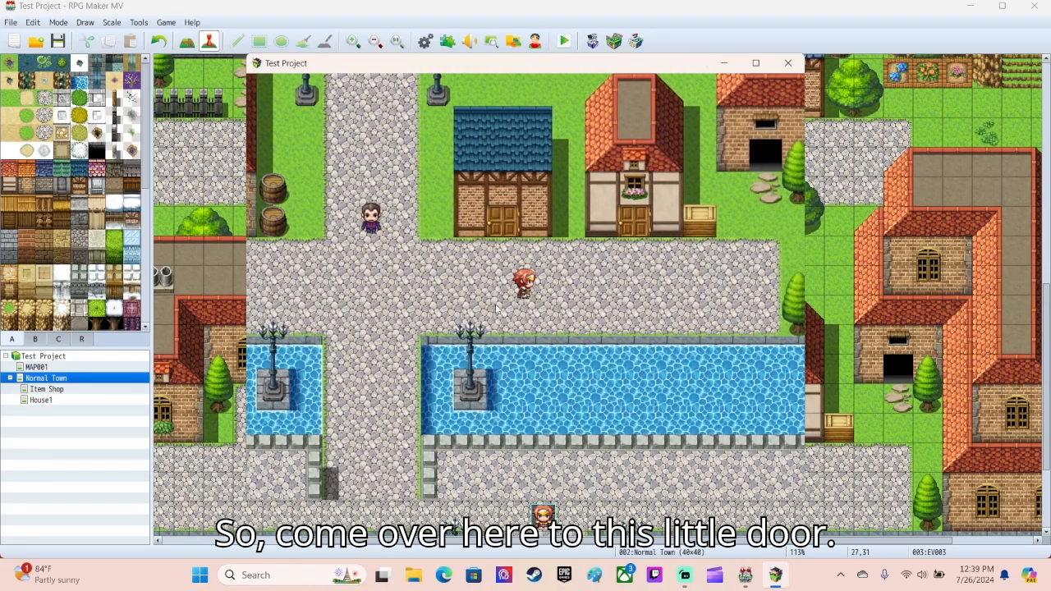
pyautogui.press('Up')
pyautogui.press('Return')
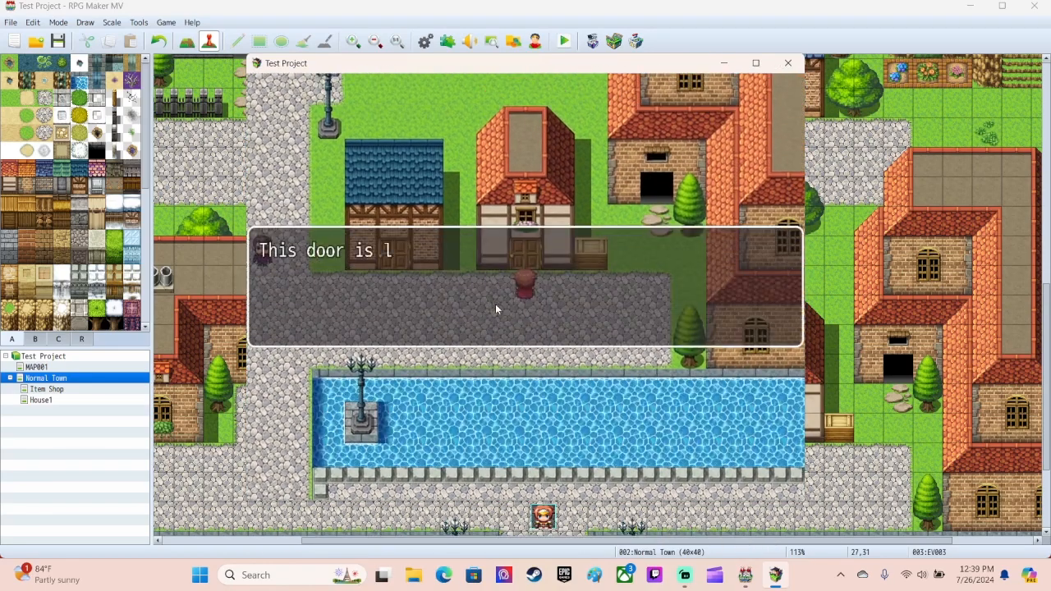
pyautogui.press('Return')
# - Talk to the dude in the playtest and walk through the red-roofed house's door
pyautogui.press('Right')
pyautogui.press('Left')
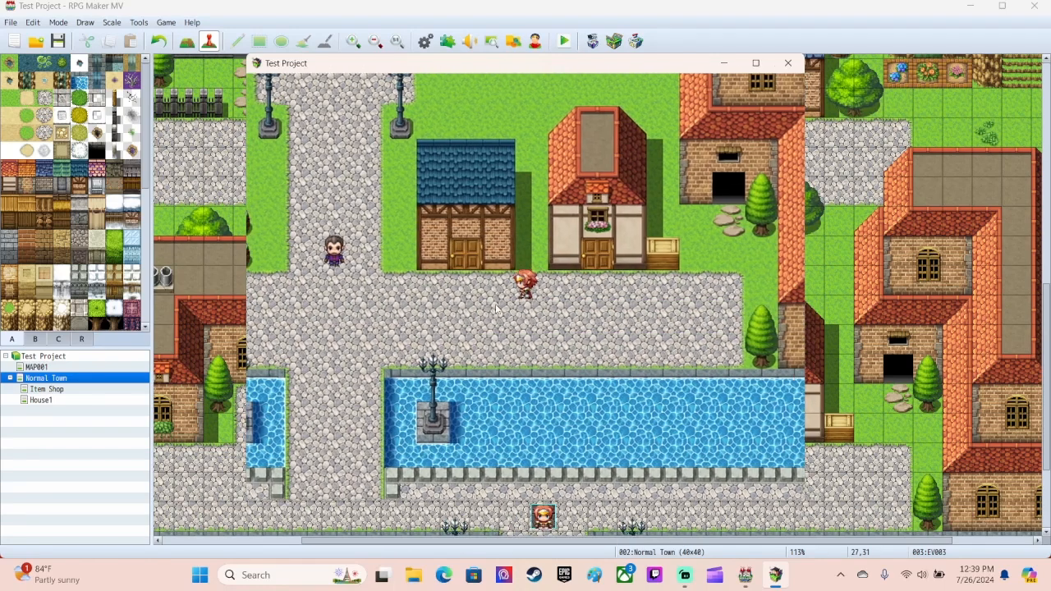
pyautogui.press('Up')
pyautogui.press('Return')
pyautogui.press('Return')
pyautogui.press('Right')
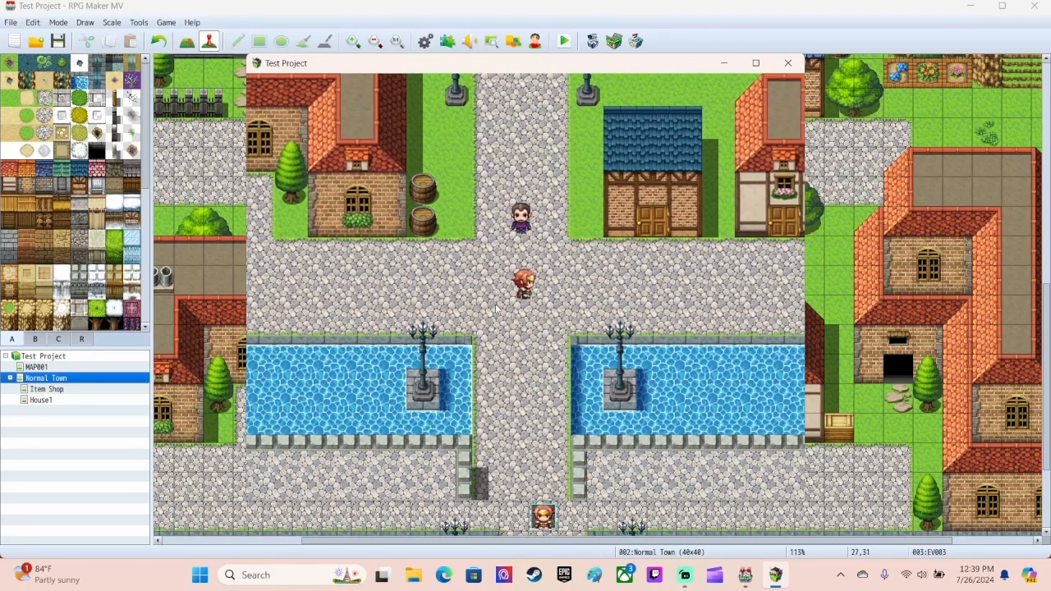
pyautogui.press('Up')
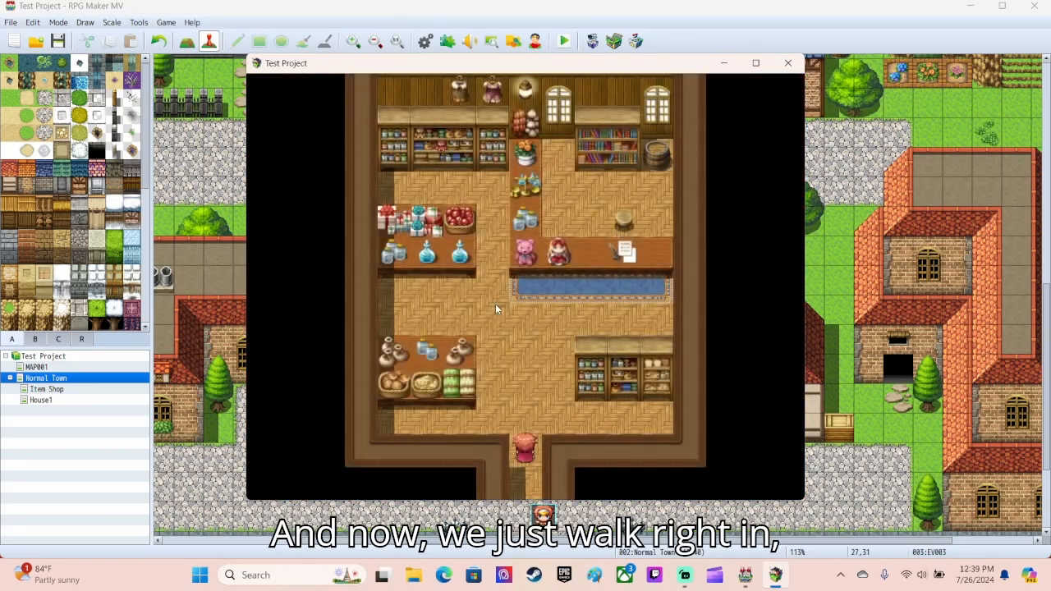
# - Leave the building, talk to the dude again from his side and from below, and end the playtest
pyautogui.press('Down')
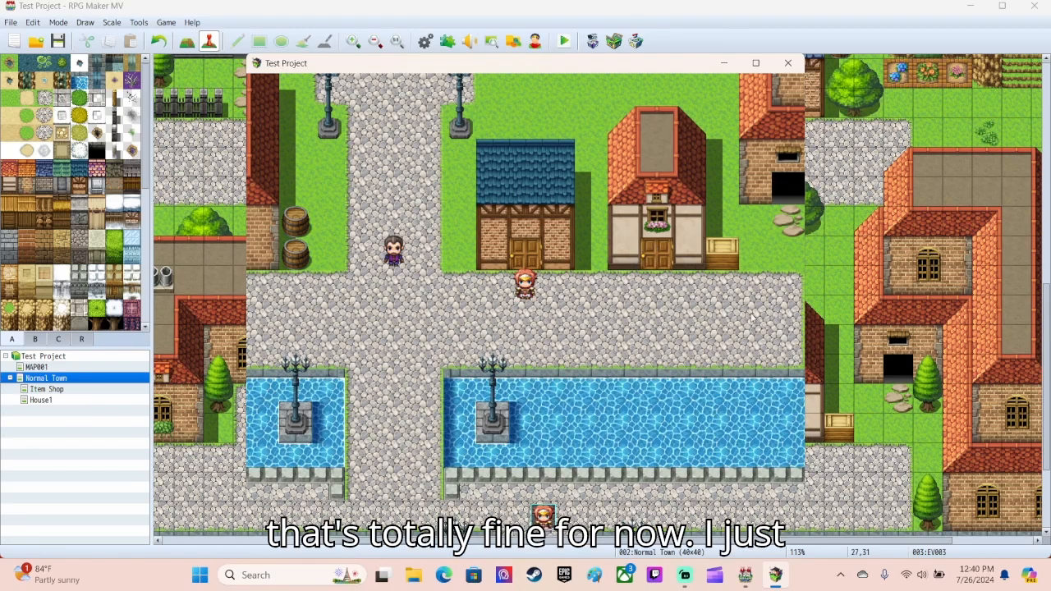
pyautogui.press('Left')
pyautogui.press('Left')
pyautogui.press('Up')
pyautogui.press('Right')
pyautogui.press('Return')
pyautogui.press('Return')
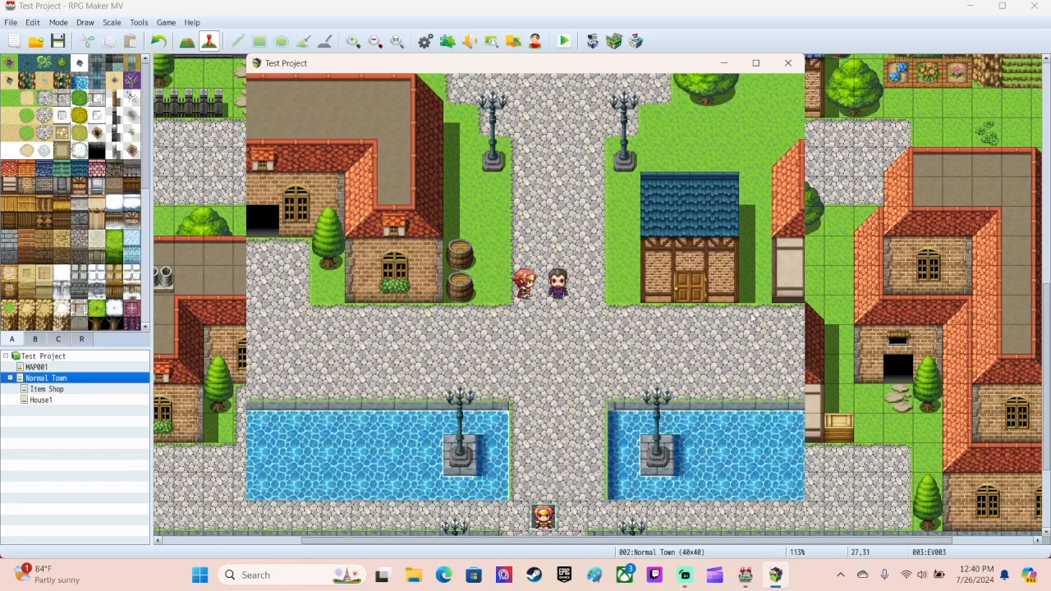
pyautogui.press('Down')
pyautogui.press('Right')
pyautogui.press('Up')
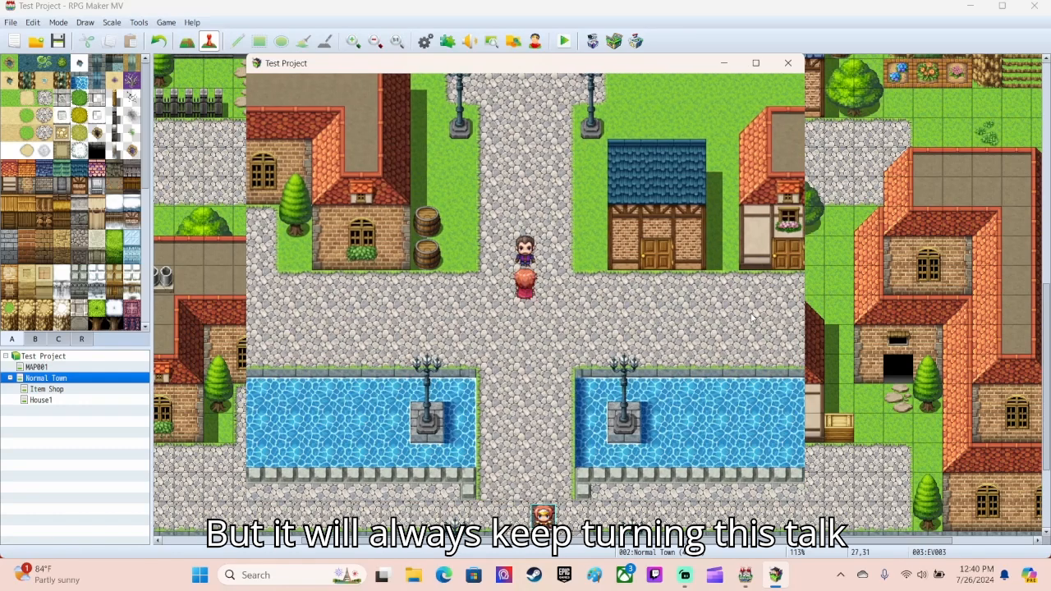
pyautogui.press('Return')
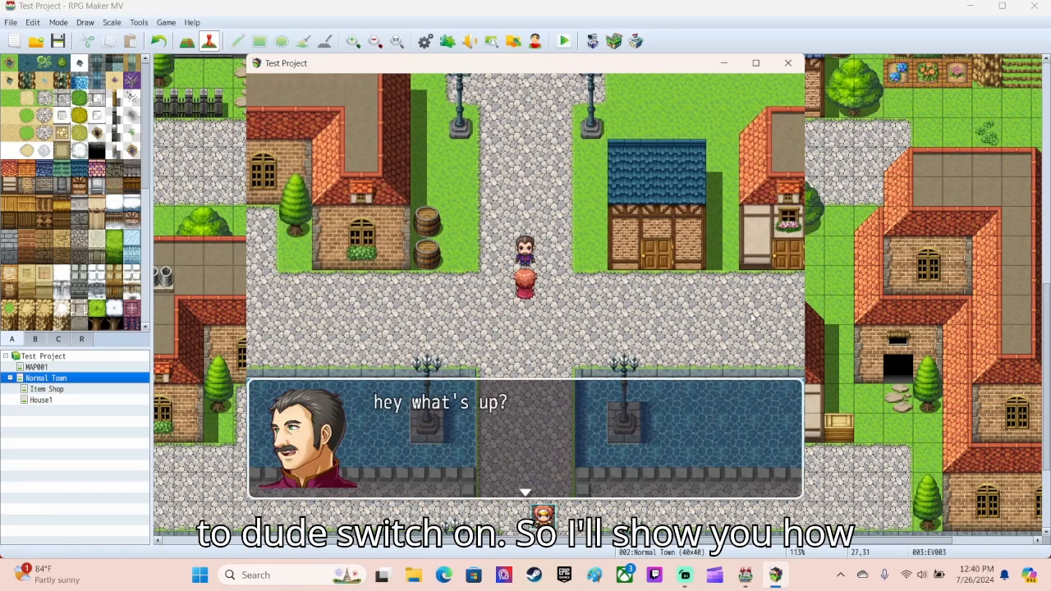
pyautogui.click(788, 63)
# - Add a Control Self Switch command that turns A ON after the switch command in the dude event
pyautogui.doubleClick(543, 427)
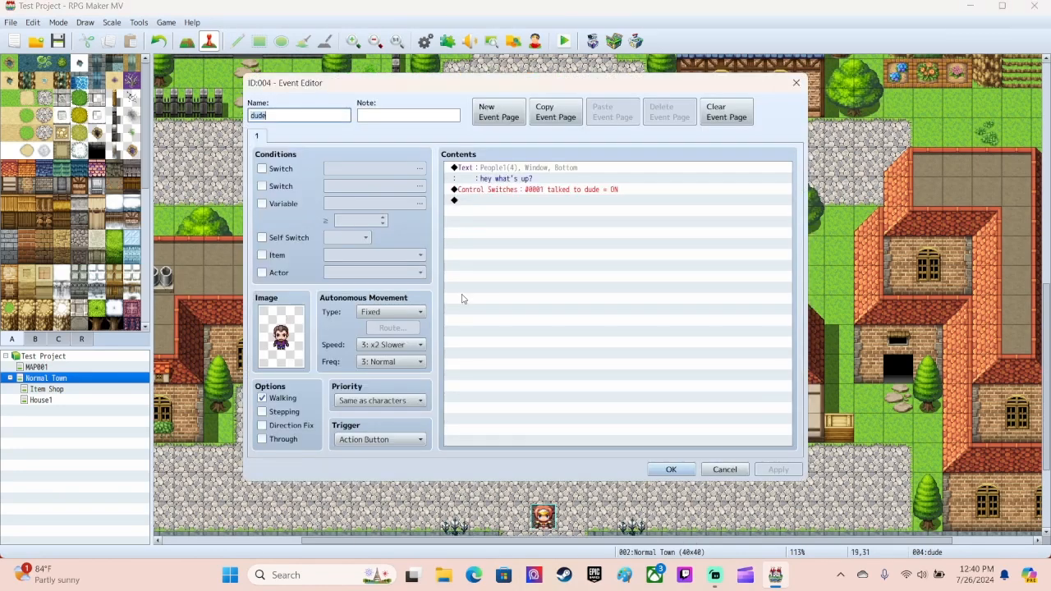
pyautogui.doubleClick(462, 201)
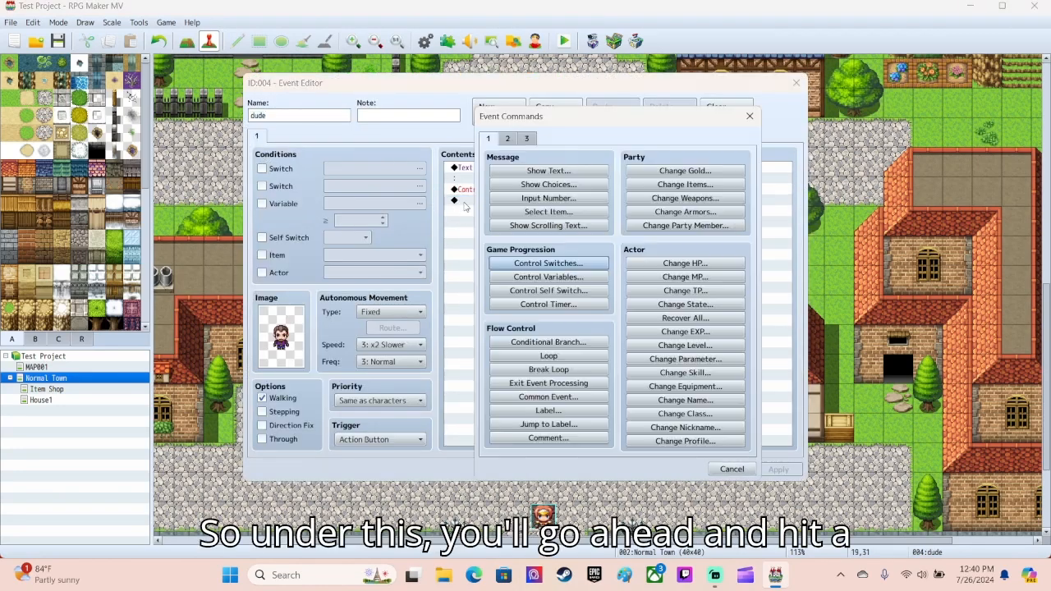
pyautogui.click(543, 291)
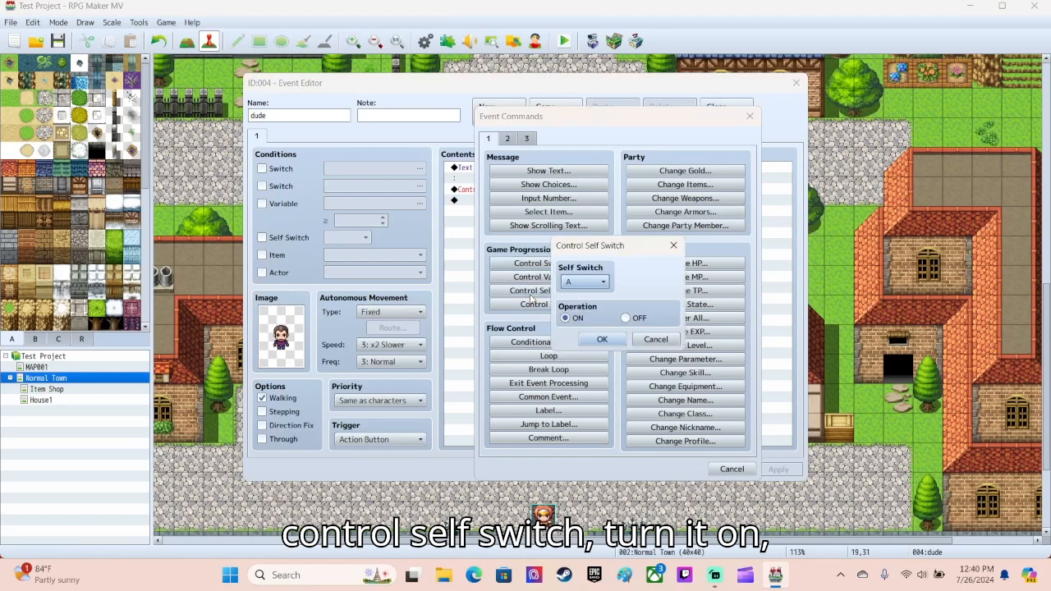
pyautogui.click(602, 340)
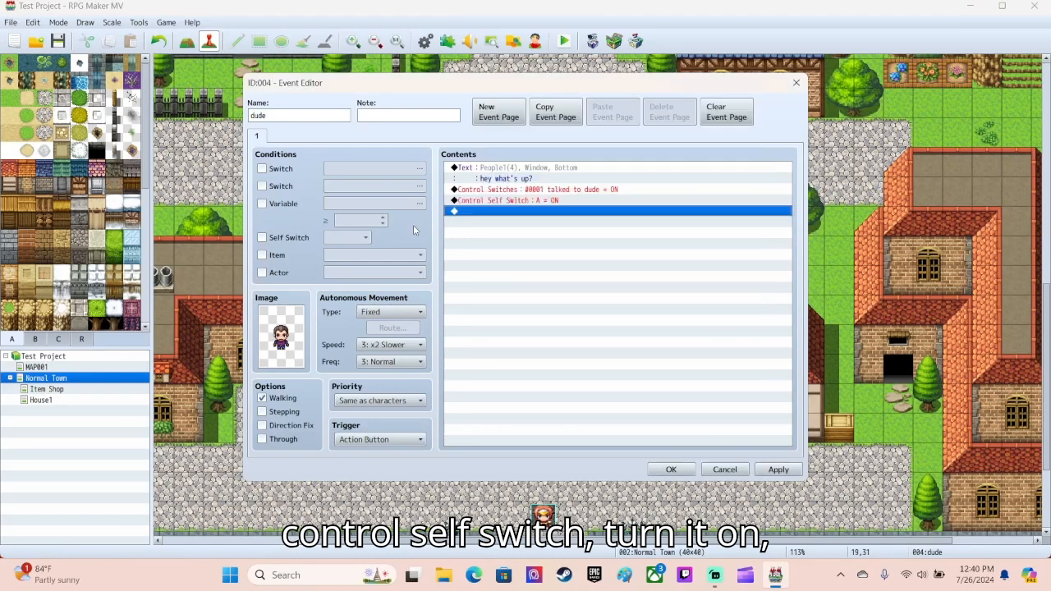
# - Add a second page to the dude event, conditioned on self switch A, with the dark-haired man in purple from People1
pyautogui.click(492, 115)
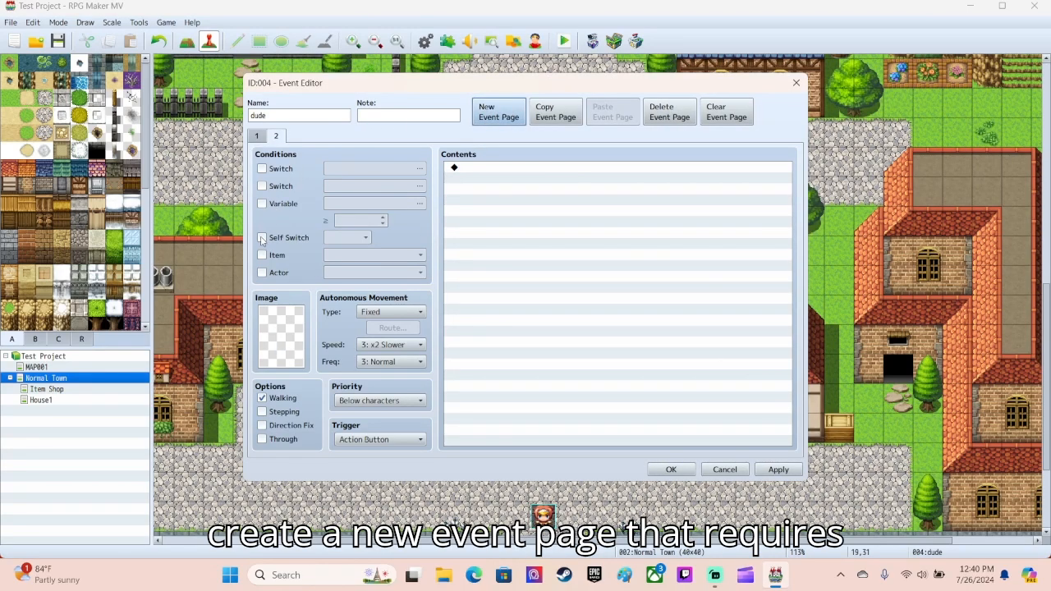
pyautogui.click(262, 237)
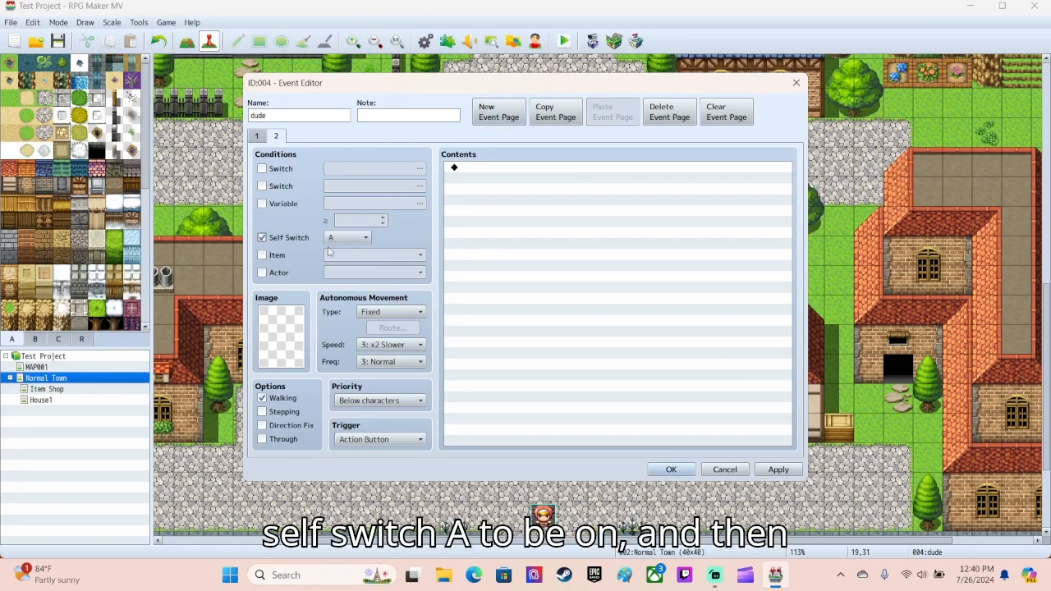
pyautogui.doubleClick(278, 333)
pyautogui.click(359, 294)
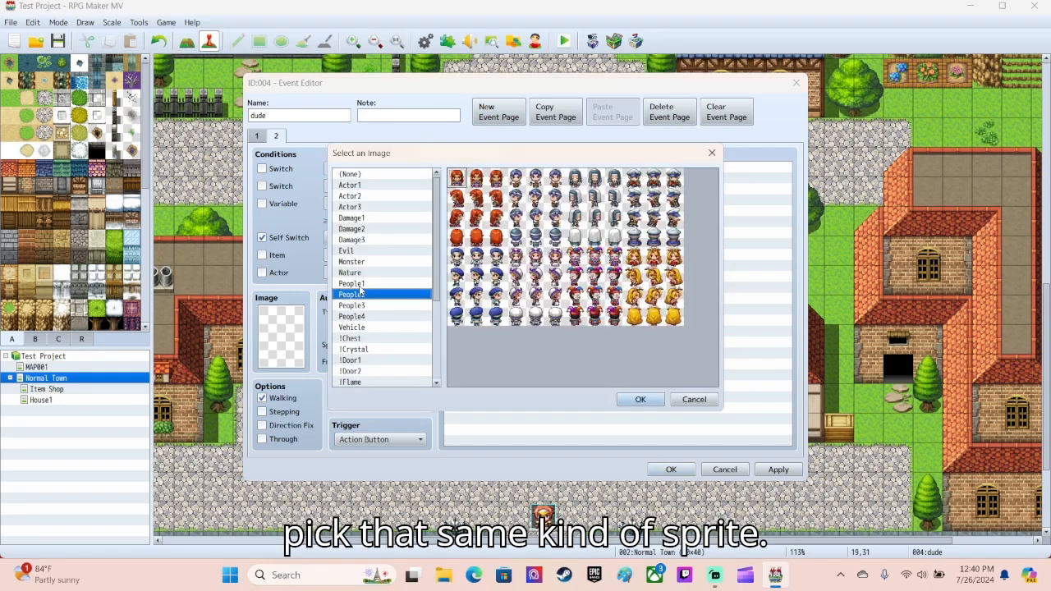
pyautogui.click(361, 283)
pyautogui.click(477, 257)
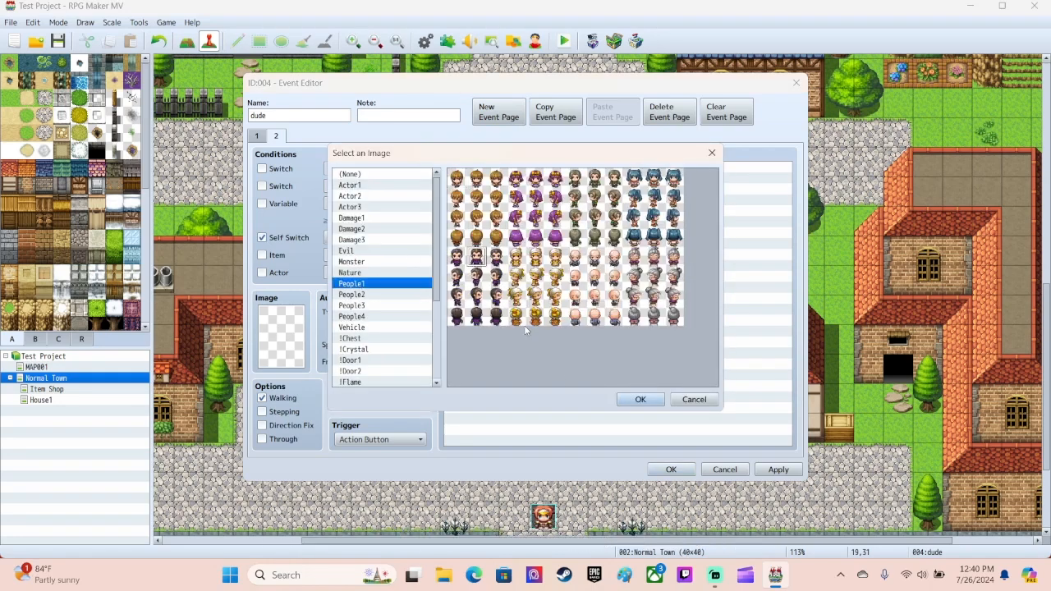
pyautogui.click(639, 400)
# - Add a Show Text command to the second page with the moustached man's People1 face and the text "nice", and save the event
pyautogui.doubleClick(489, 169)
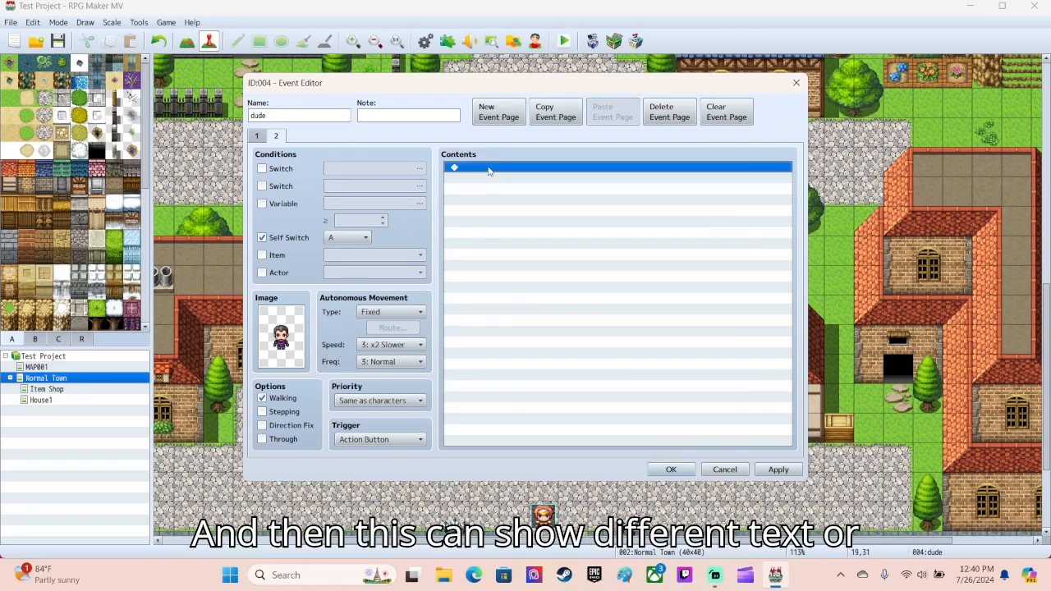
pyautogui.click(538, 170)
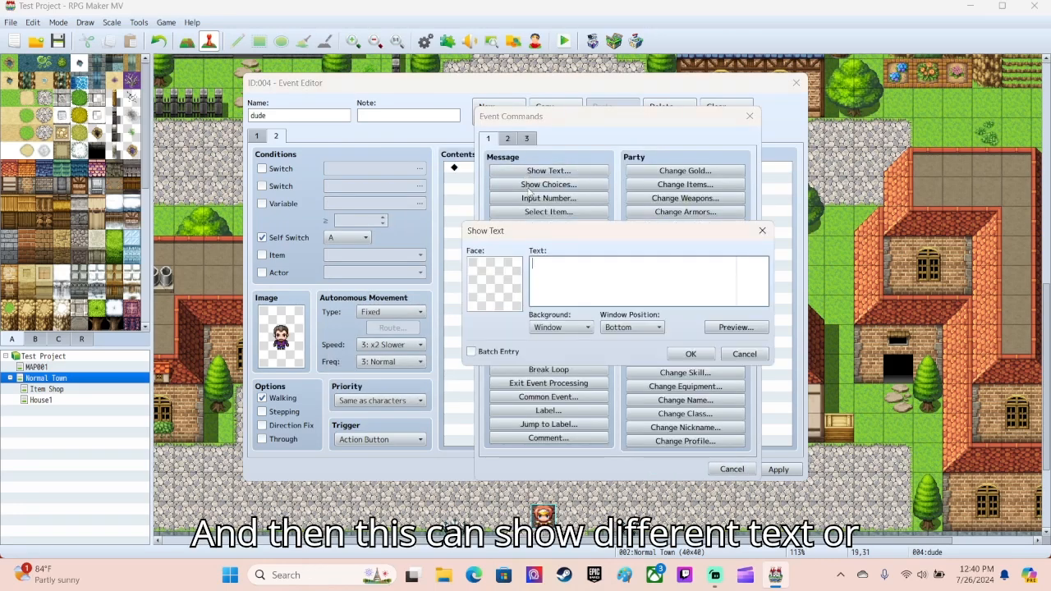
pyautogui.doubleClick(516, 280)
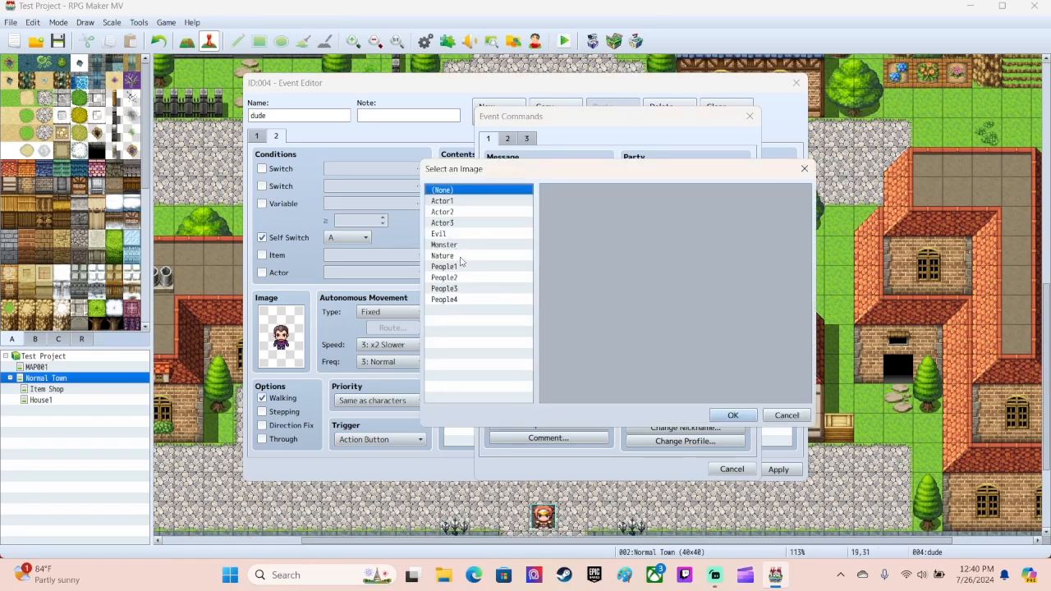
pyautogui.click(450, 267)
pyautogui.click(555, 277)
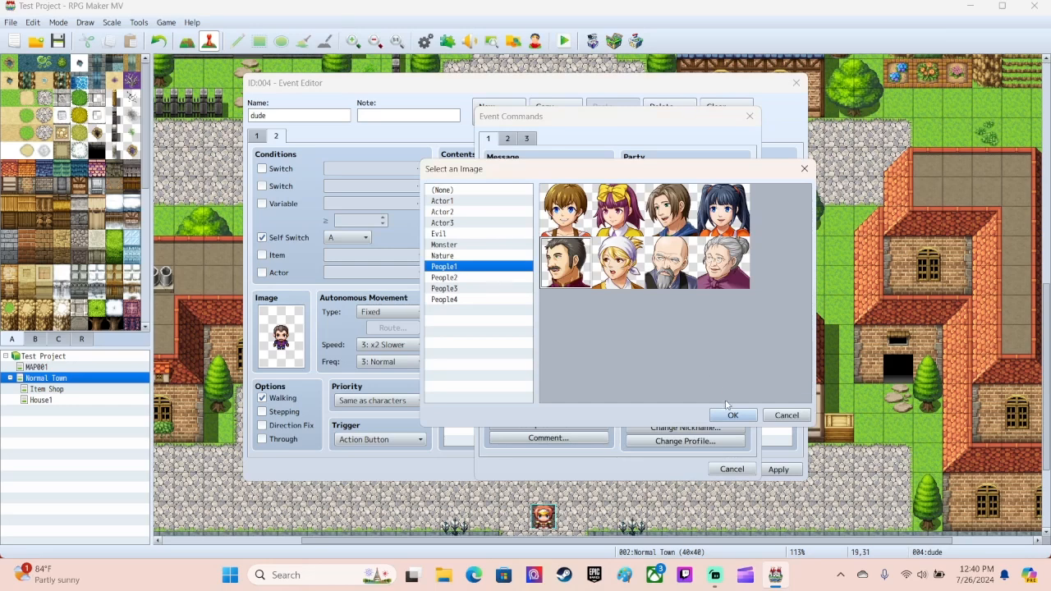
pyautogui.click(733, 415)
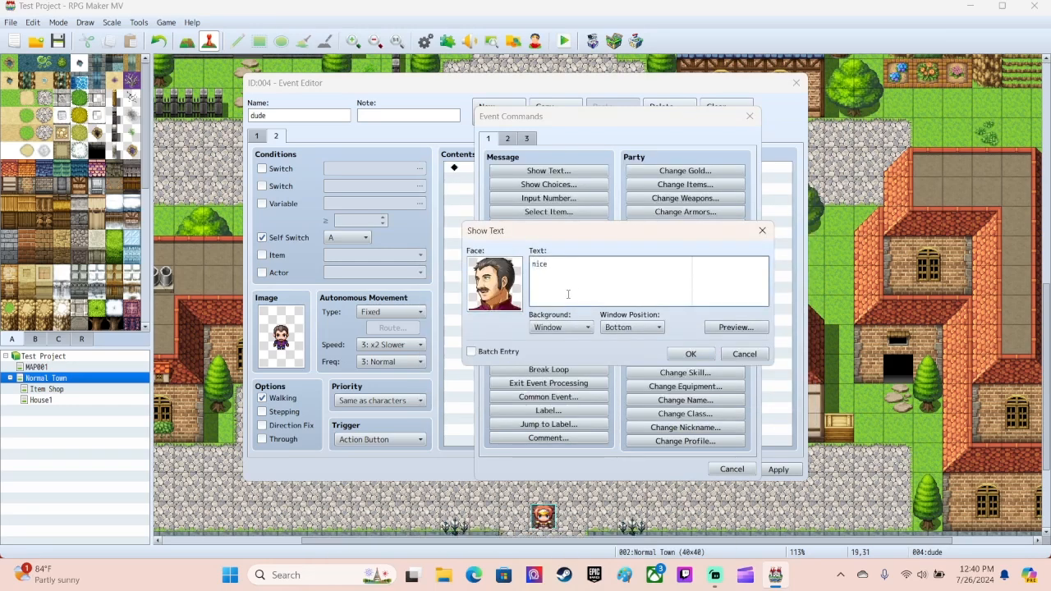
pyautogui.click(688, 354)
pyautogui.click(673, 472)
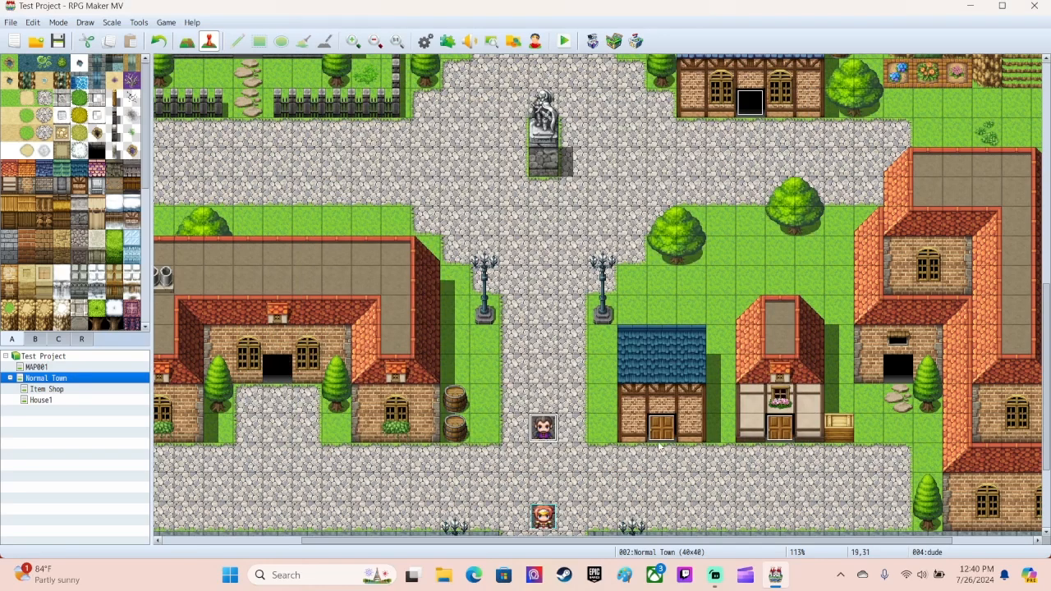
# - Start a playtest with a new game and walk up to the dude from below
pyautogui.click(563, 41)
pyautogui.press('Return')
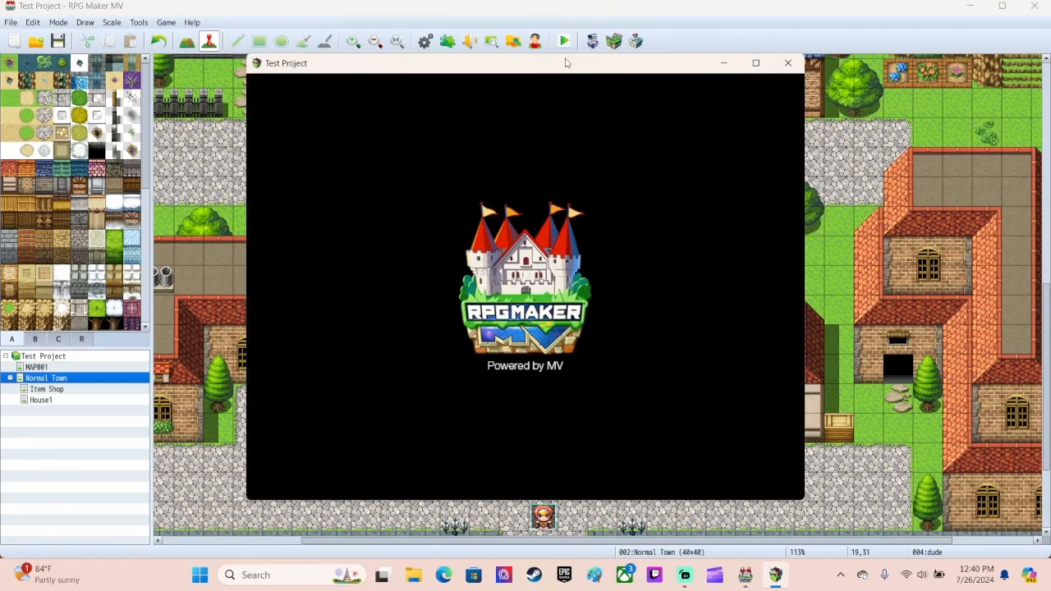
pyautogui.press('Return')
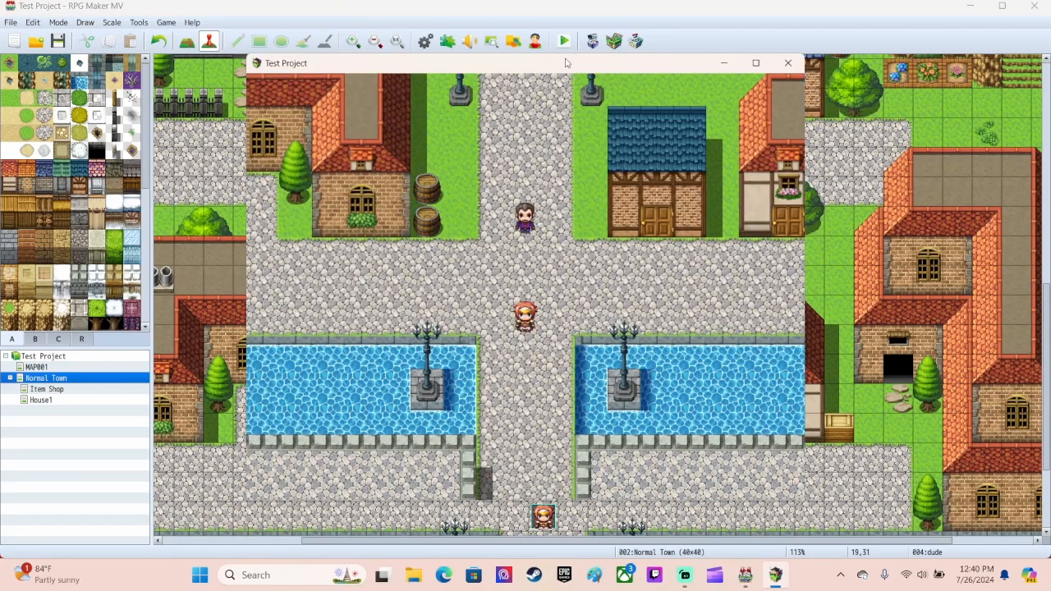
pyautogui.press('Left')
pyautogui.press('Up')
pyautogui.press('Up')
pyautogui.press('Right')
pyautogui.press('Up')
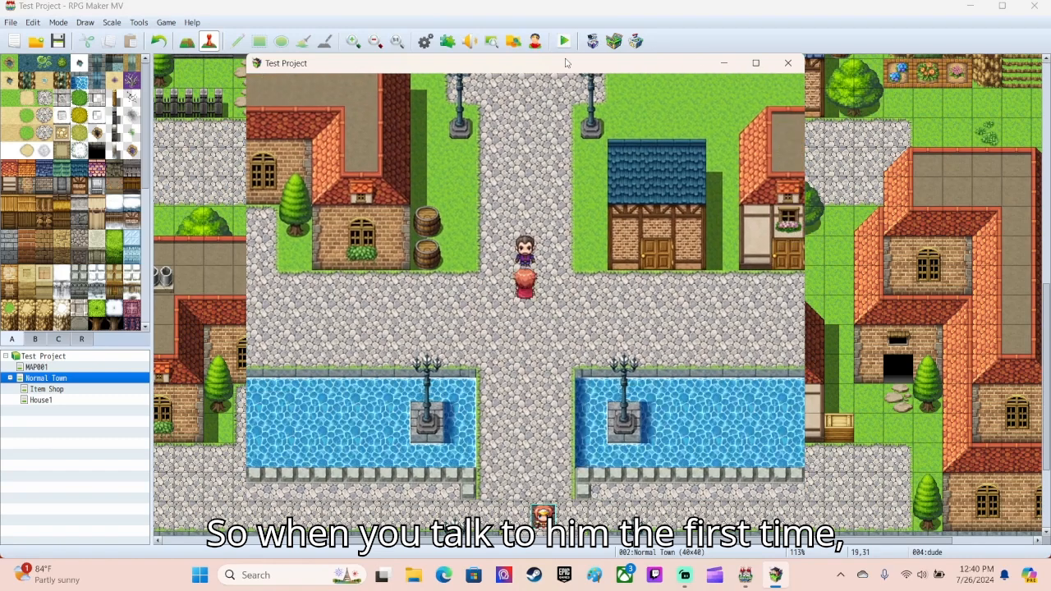
# - Talk to the dude several times in a row to test his first-page and second-page text
pyautogui.press('Return')
pyautogui.press('Return')
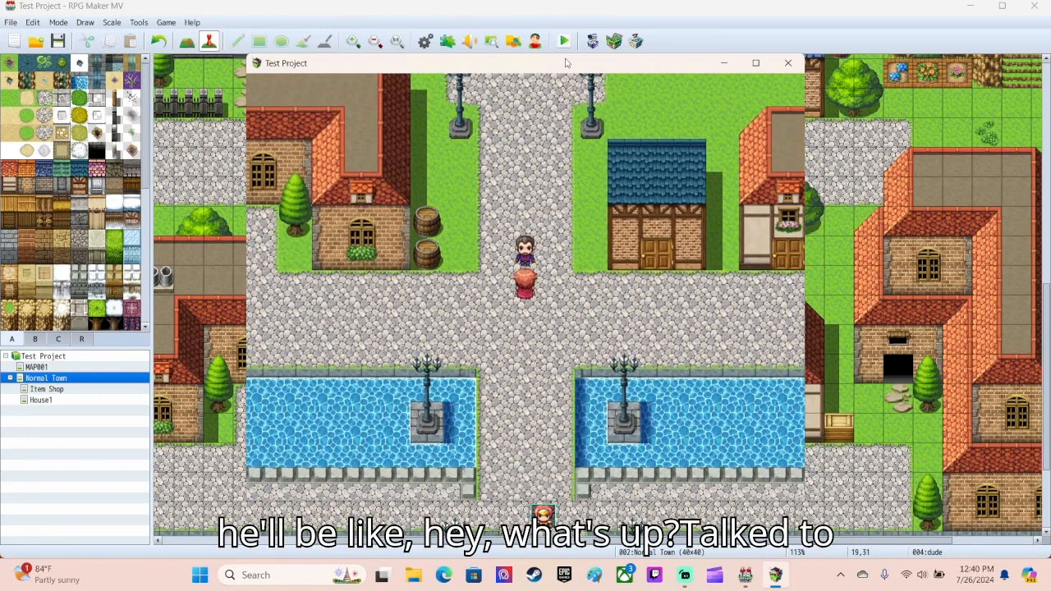
pyautogui.press('Return')
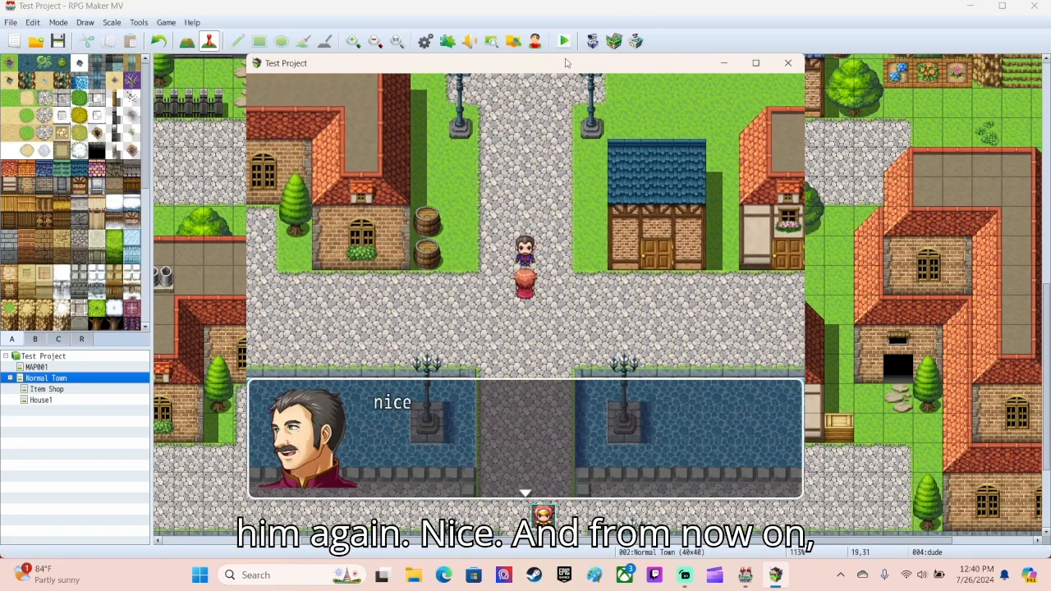
pyautogui.press('Return')
pyautogui.press('Return')
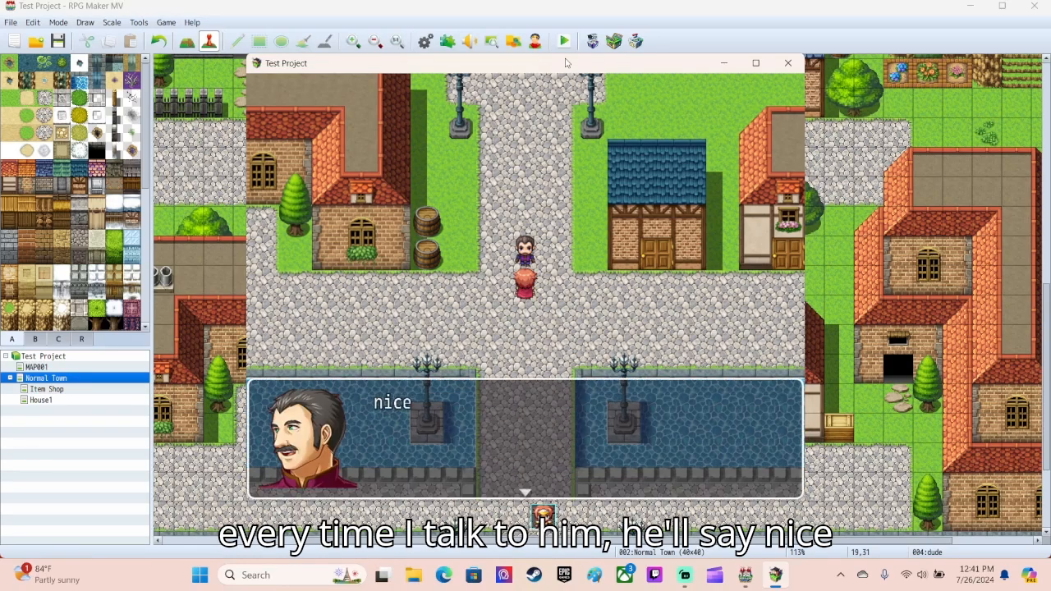
pyautogui.press('Return')
# - Walk east along the road, enter the item shop through its door, and end the playtest
pyautogui.press('Down')
pyautogui.press('Right')
pyautogui.press('Right')
pyautogui.press('Right')
pyautogui.press('Right')
pyautogui.press('Right')
pyautogui.press('Right')
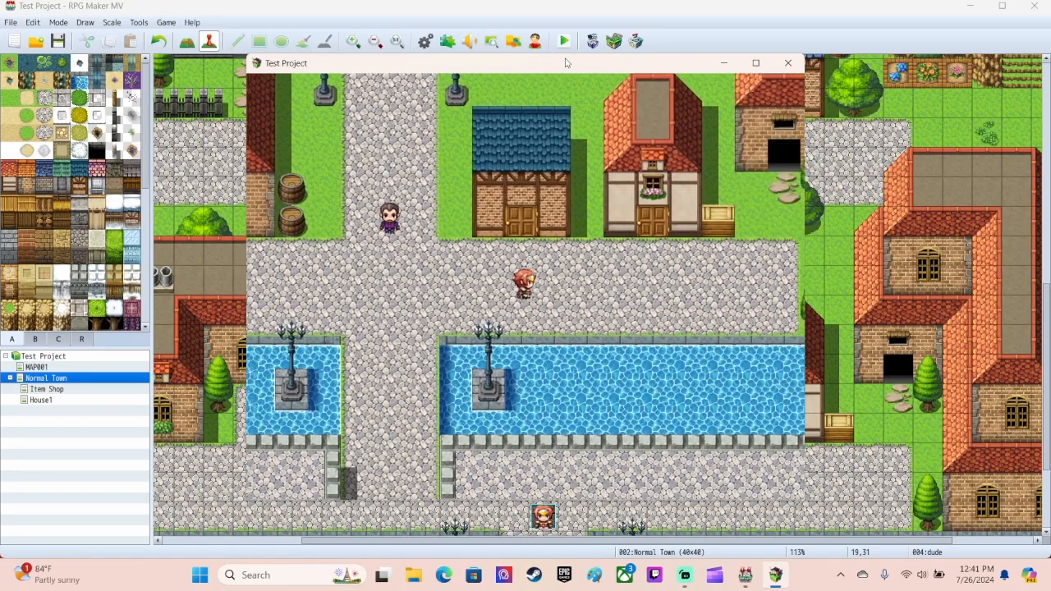
pyautogui.press('Up')
pyautogui.press('Right')
pyautogui.press('Up')
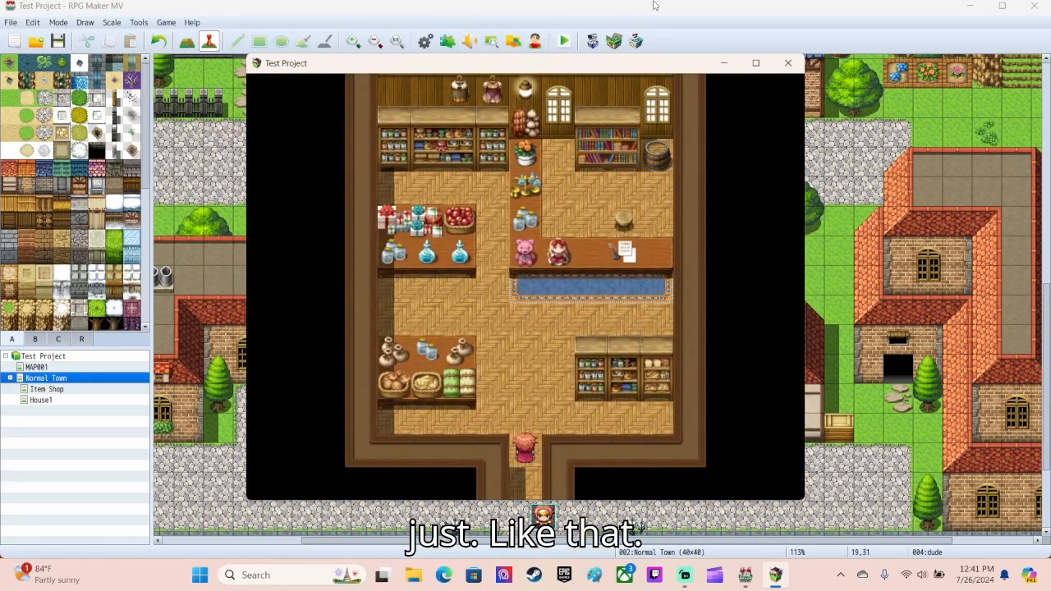
pyautogui.click(787, 62)
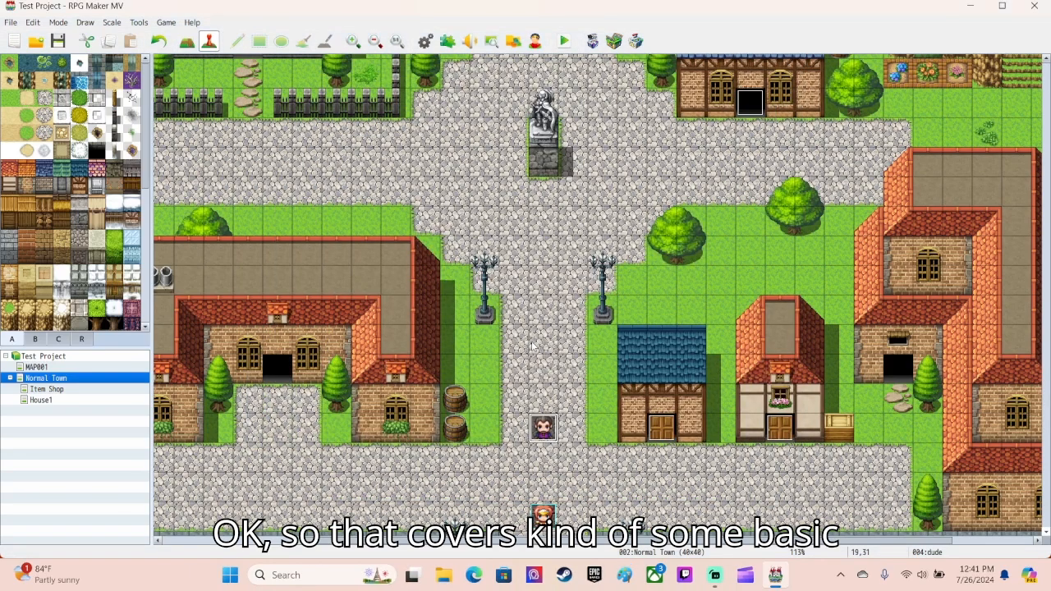
pyautogui.scroll(-2, 624, 328)
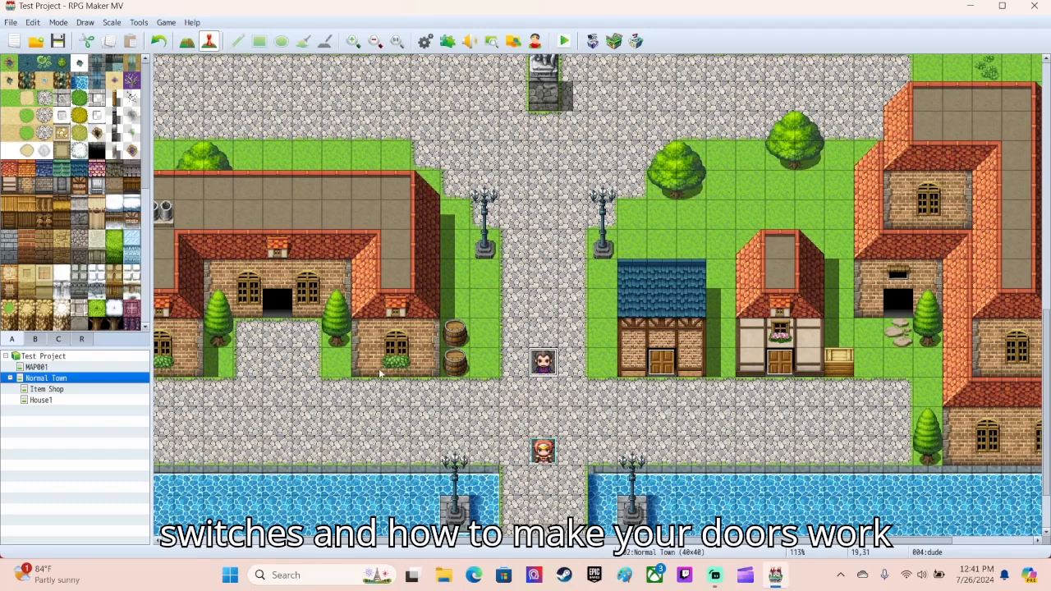
pyautogui.click(20, 368)
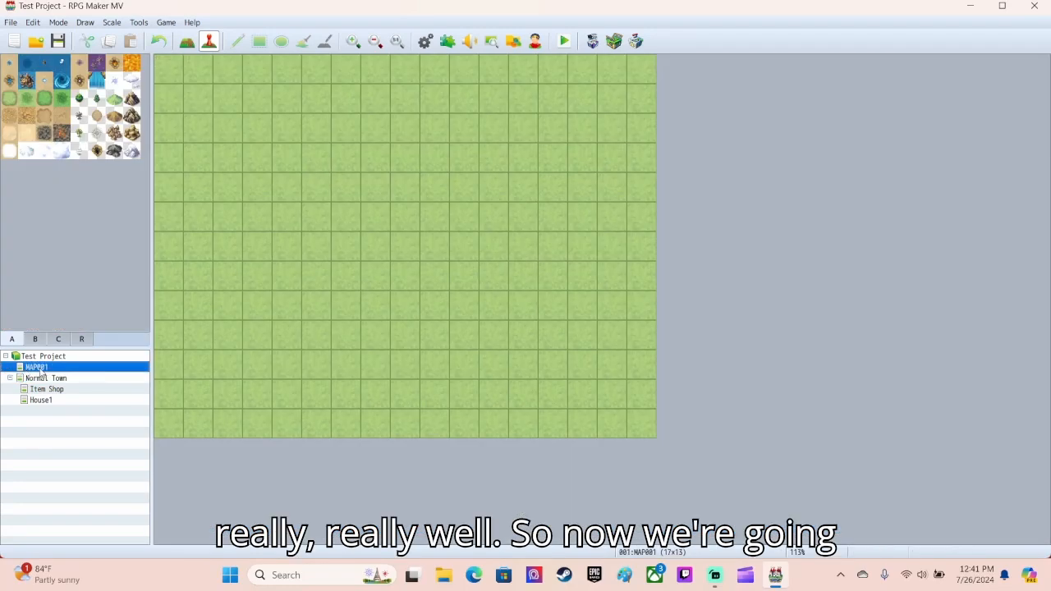
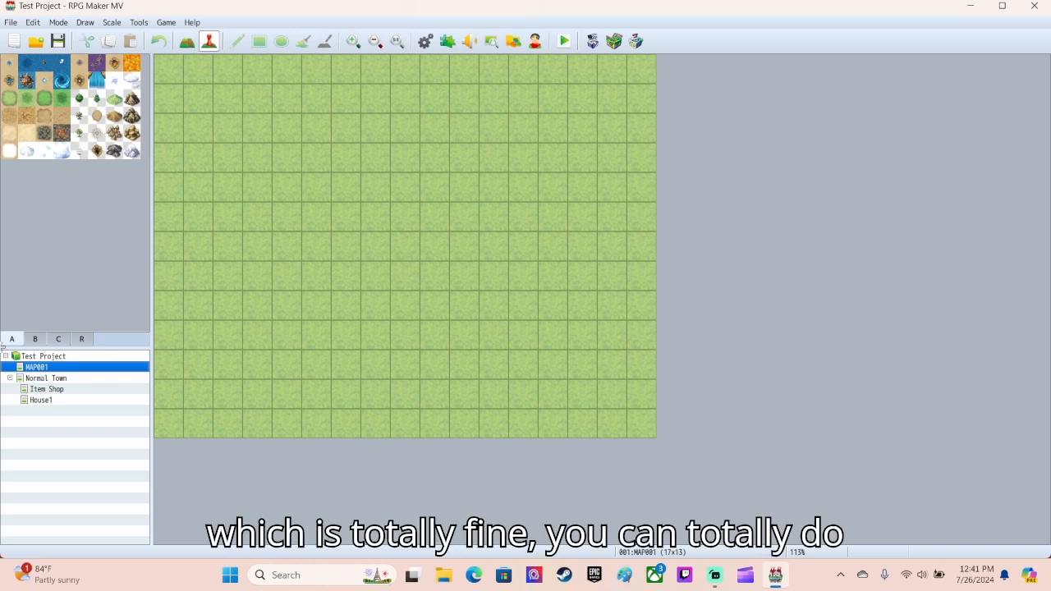
pyautogui.click(41, 357)
pyautogui.rightClick(42, 356)
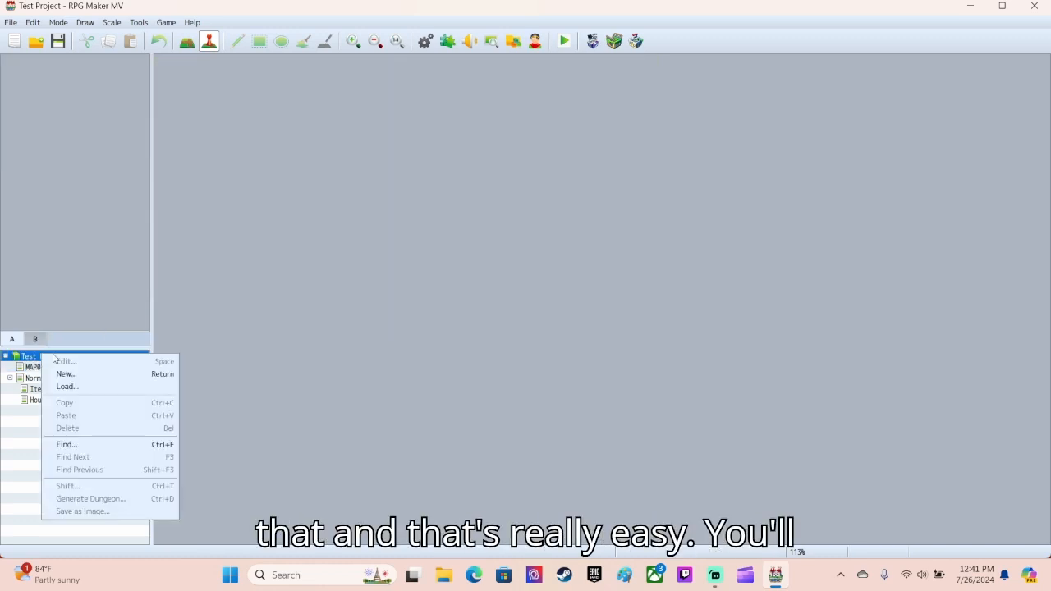
pyautogui.click(77, 377)
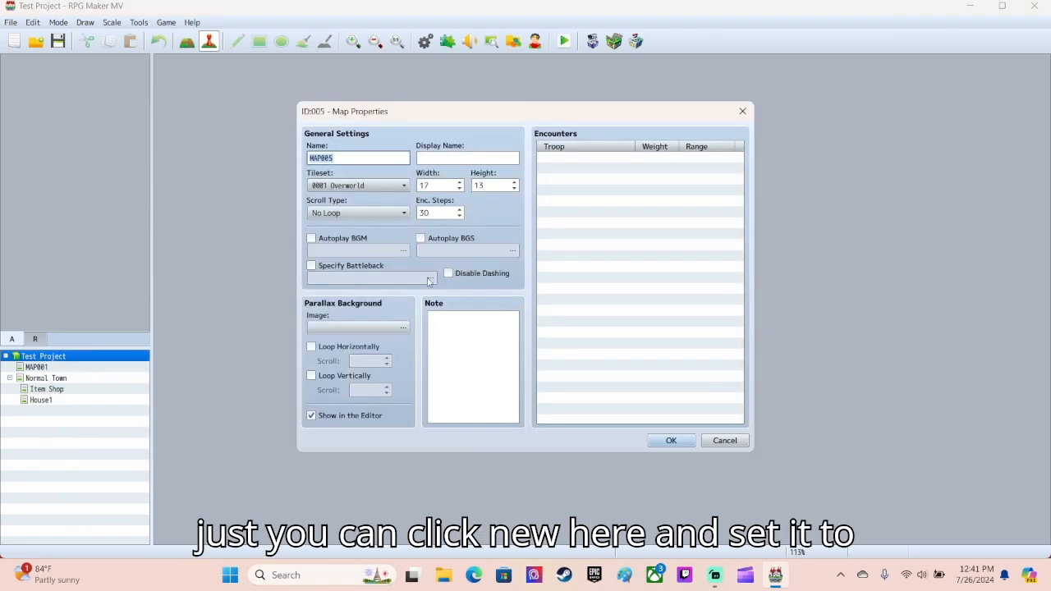
pyautogui.doubleClick(440, 186)
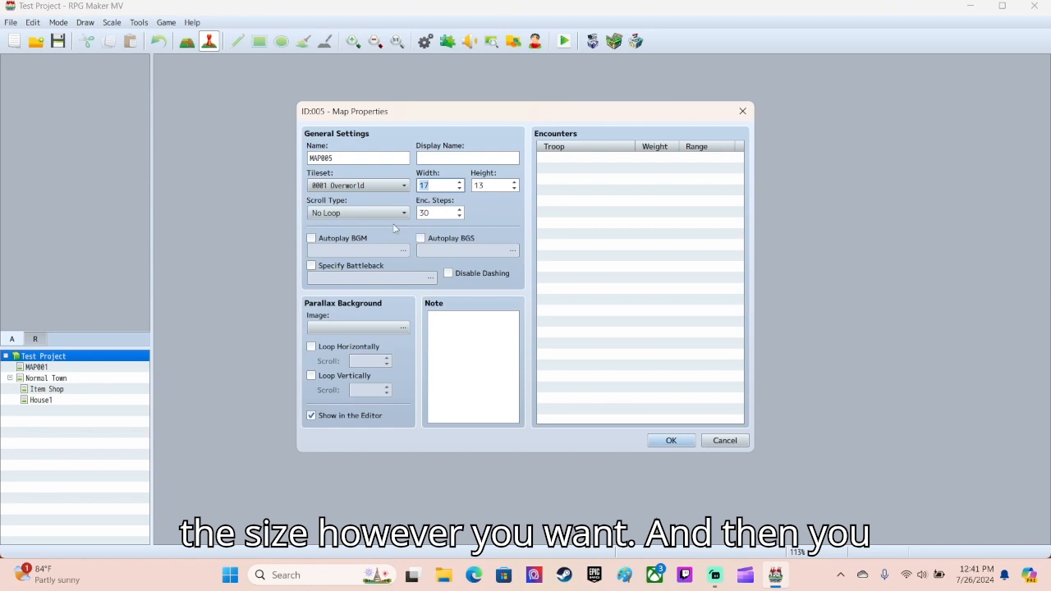
pyautogui.click(721, 443)
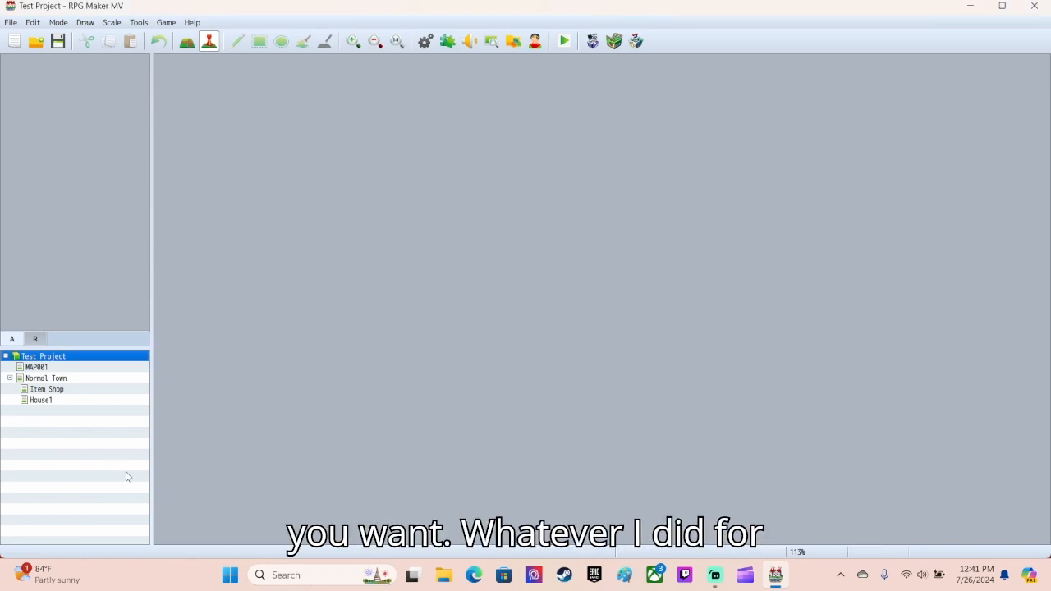
# - Preview the sample world maps and load World 3 at the top level of the project
pyautogui.rightClick(62, 363)
pyautogui.click(96, 392)
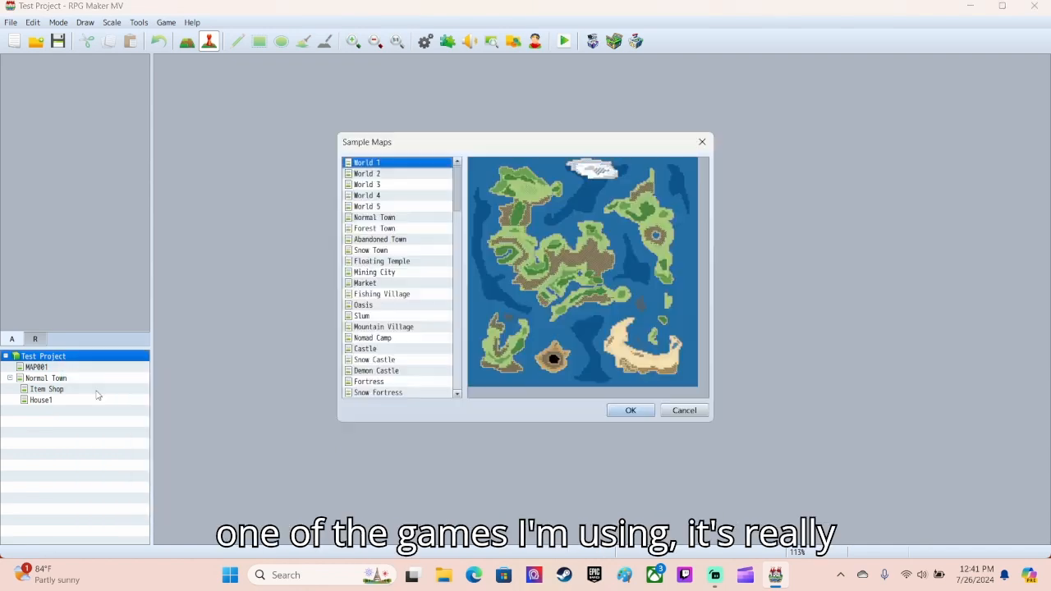
pyautogui.click(381, 174)
pyautogui.click(379, 185)
pyautogui.click(379, 196)
pyautogui.click(378, 207)
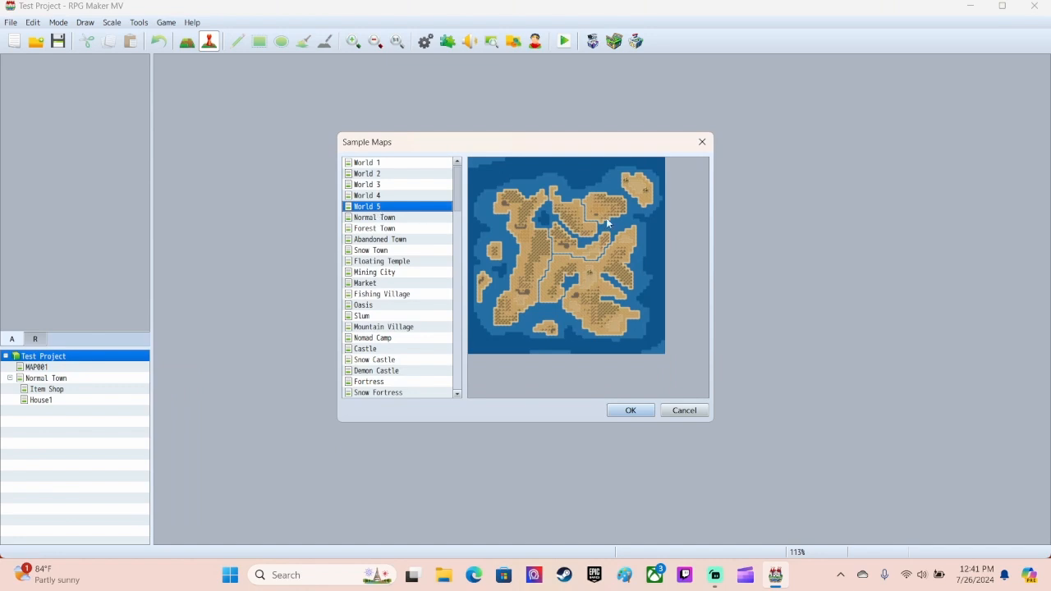
pyautogui.click(370, 163)
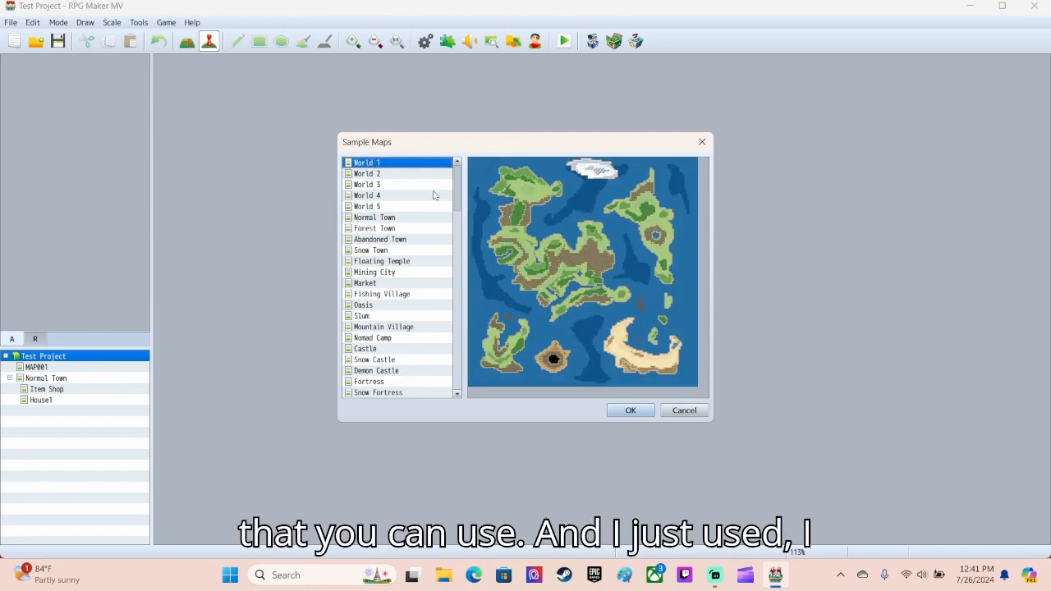
pyautogui.click(386, 178)
pyautogui.click(386, 187)
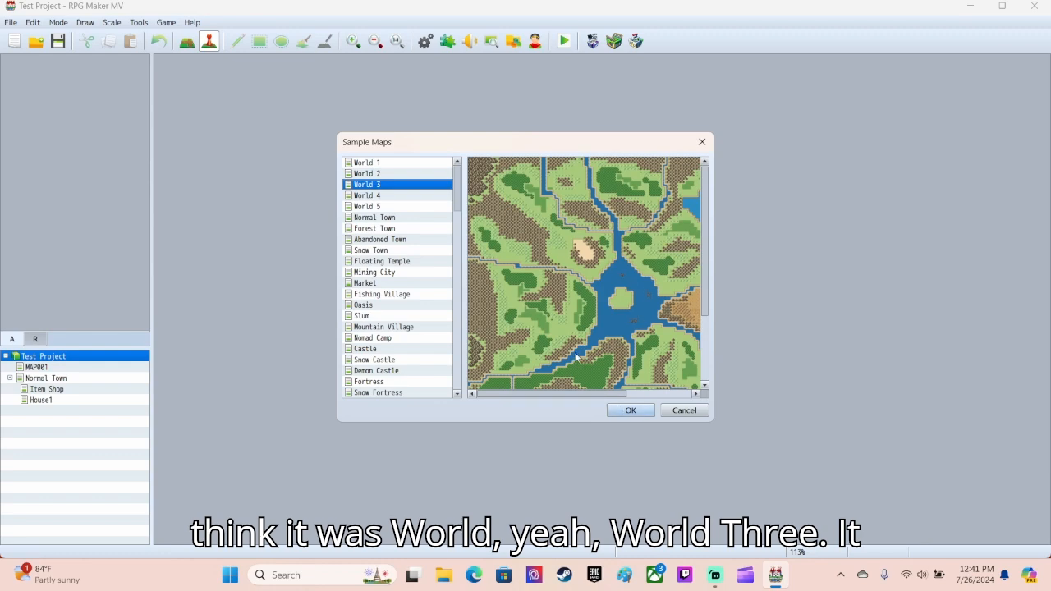
pyautogui.moveTo(572, 394); pyautogui.dragTo(640, 394)
pyautogui.scroll(-3, 708, 244)
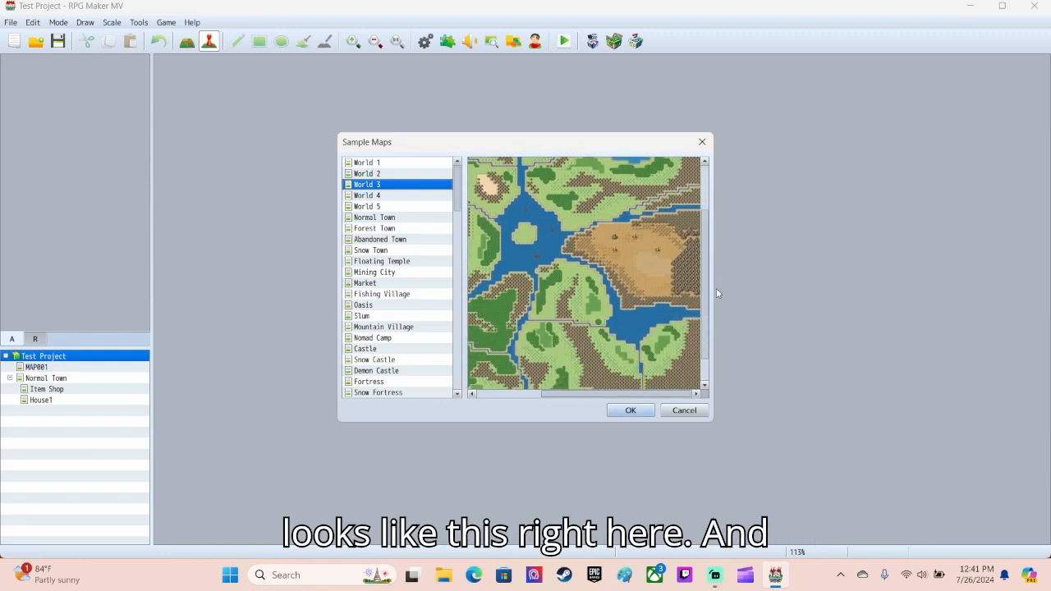
pyautogui.click(630, 410)
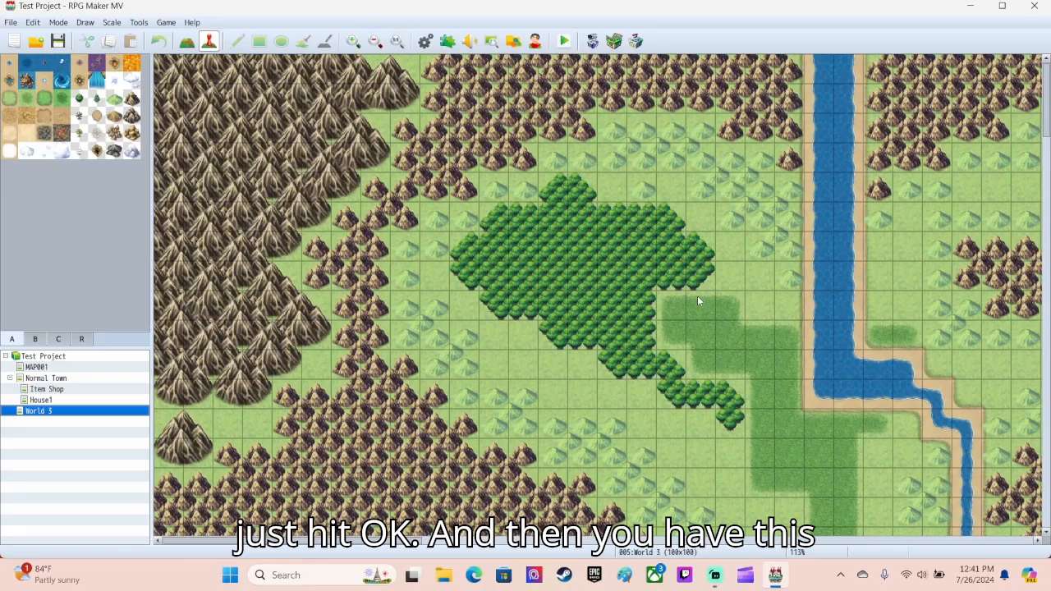
# - Look over the World 3 map for a starting location near the northeastern lake
pyautogui.keyDown('ctrl'); pyautogui.scroll(-6, 698, 295); pyautogui.keyUp('ctrl')
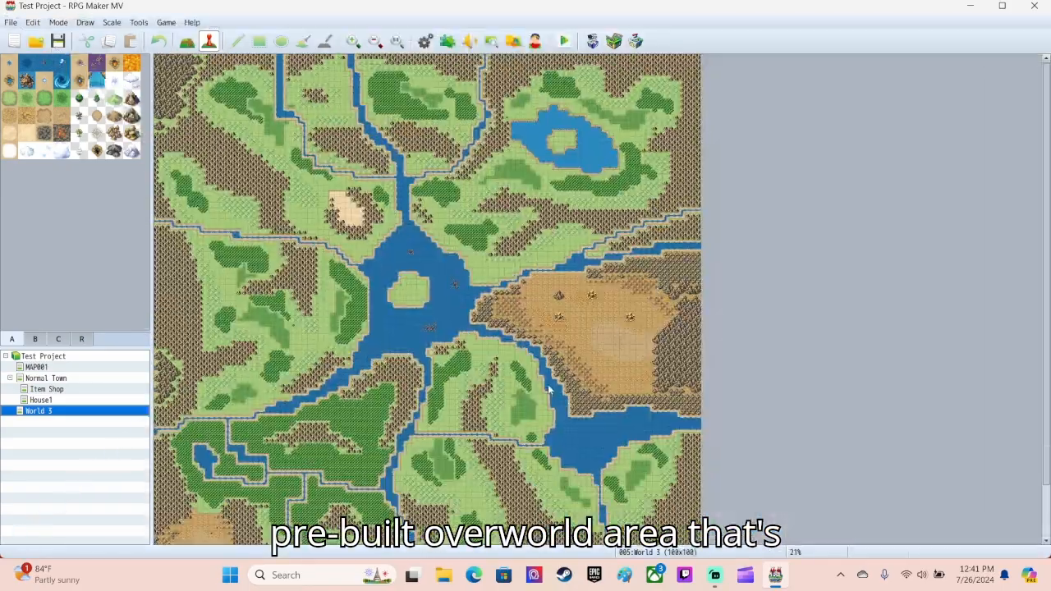
pyautogui.scroll(-3, 536, 376)
pyautogui.scroll(3, 535, 376)
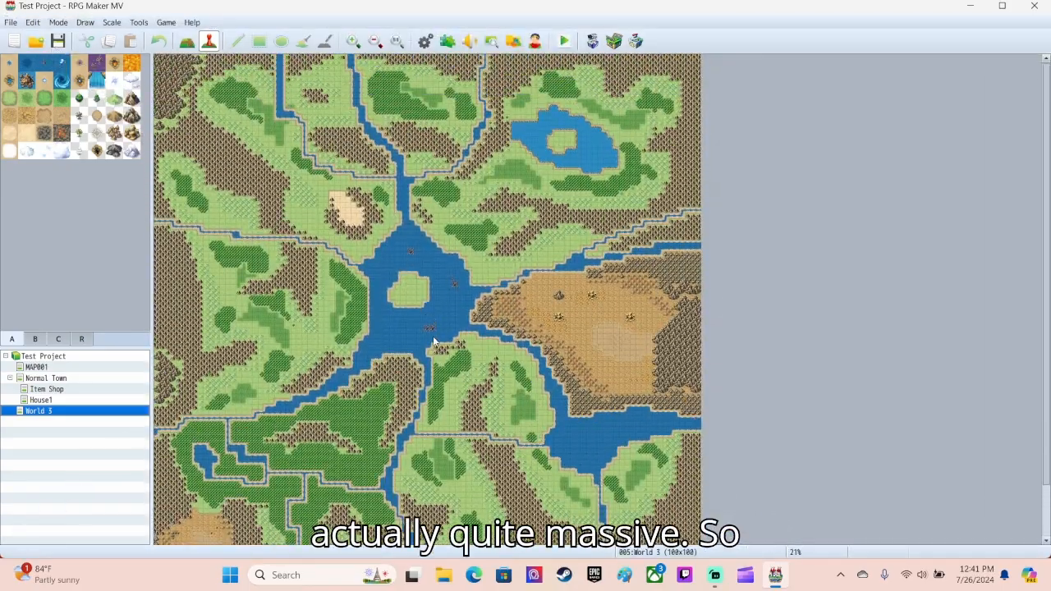
pyautogui.keyDown('ctrl'); pyautogui.scroll(3, 434, 341); pyautogui.keyUp('ctrl')
pyautogui.scroll(-1, 434, 341)
pyautogui.moveTo(612, 305); pyautogui.dragTo(457, 197, button='middle')
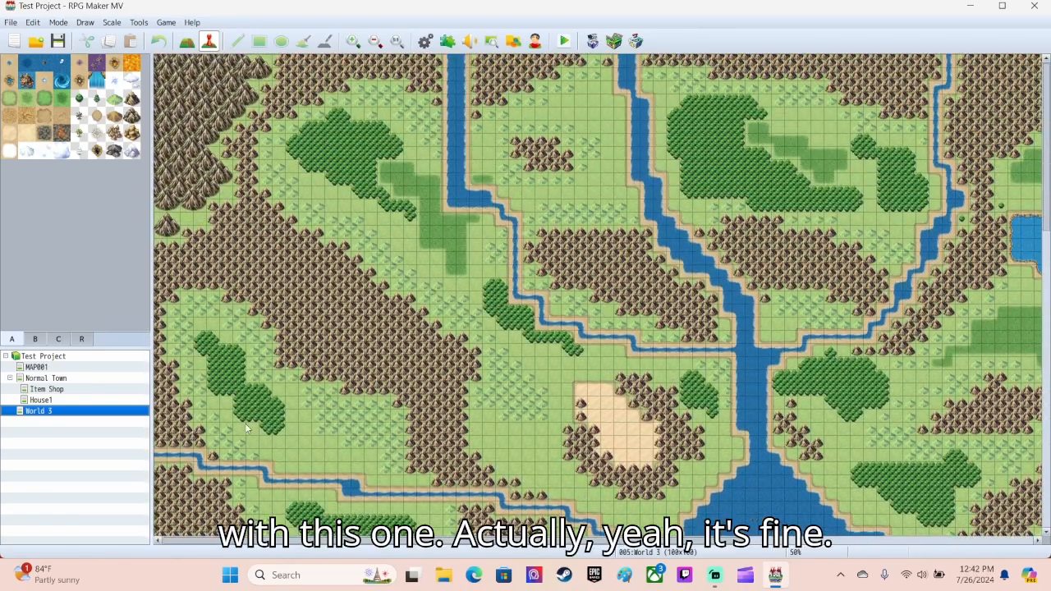
pyautogui.moveTo(741, 363); pyautogui.dragTo(714, 394, button='middle')
pyautogui.moveTo(675, 428); pyautogui.dragTo(404, 297, button='middle')
pyautogui.moveTo(538, 387); pyautogui.dragTo(410, 354, button='middle')
pyautogui.moveTo(546, 252); pyautogui.dragTo(484, 350, button='middle')
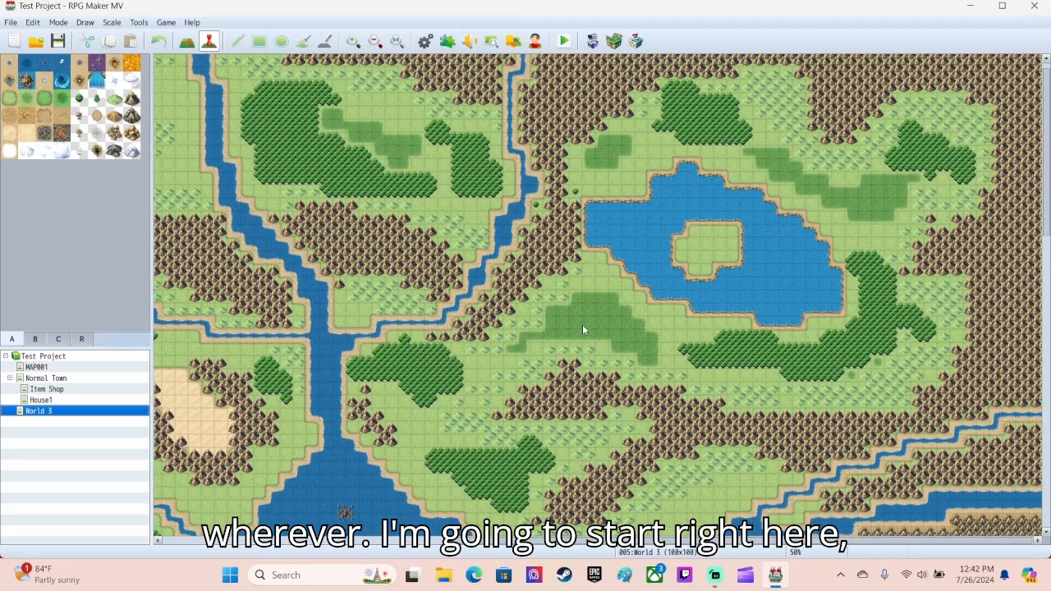
pyautogui.keyDown('ctrl'); pyautogui.scroll(1, 584, 305); pyautogui.keyUp('ctrl')
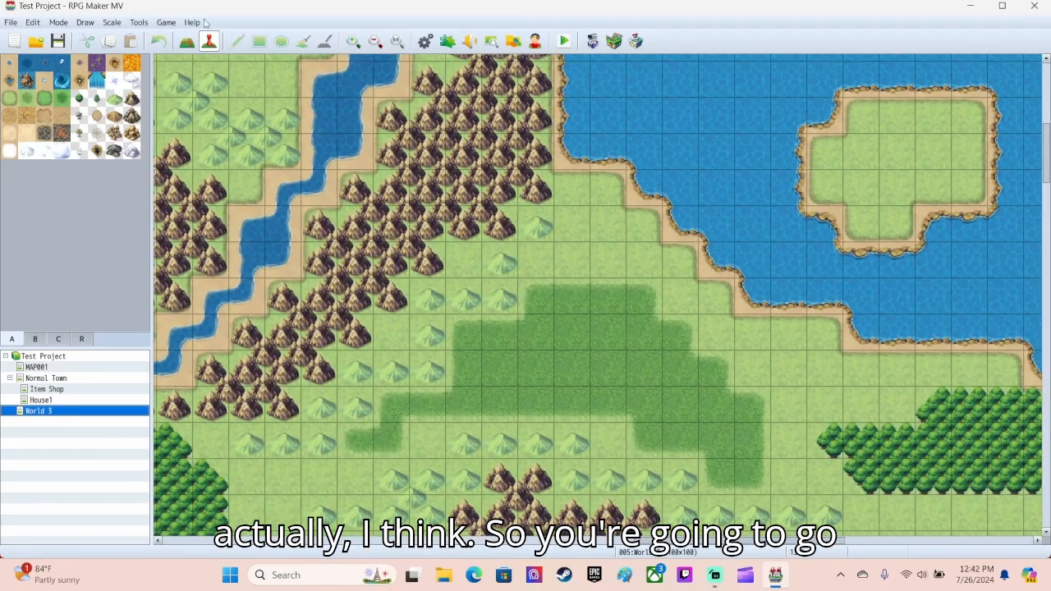
# - Place a small town tile from tileset B on the dark grass patch southwest of the northeastern lake
pyautogui.click(186, 42)
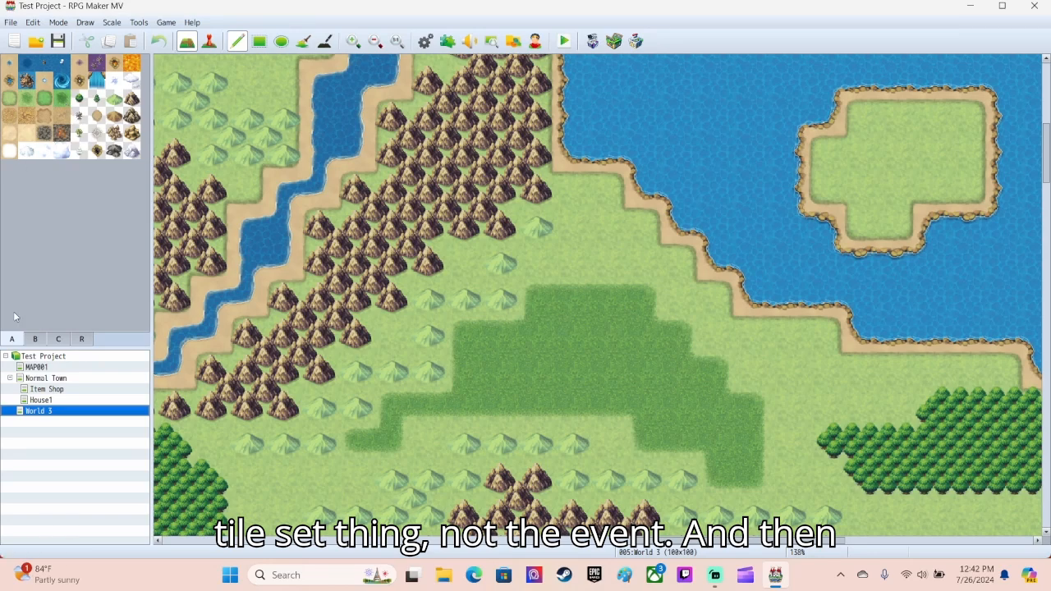
pyautogui.click(36, 339)
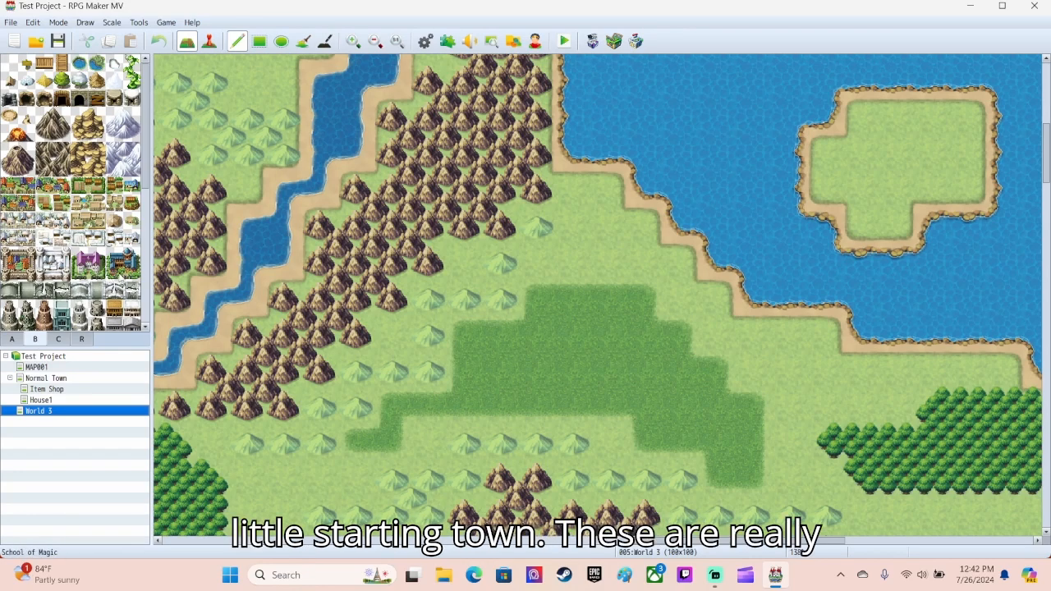
pyautogui.scroll(-5, 99, 246)
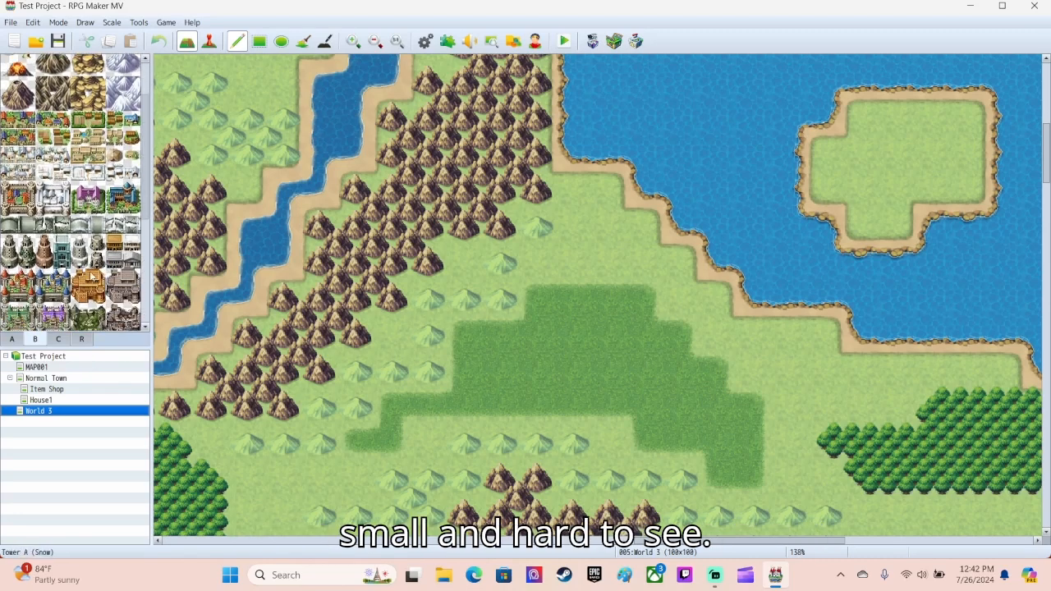
pyautogui.scroll(-3, 99, 246)
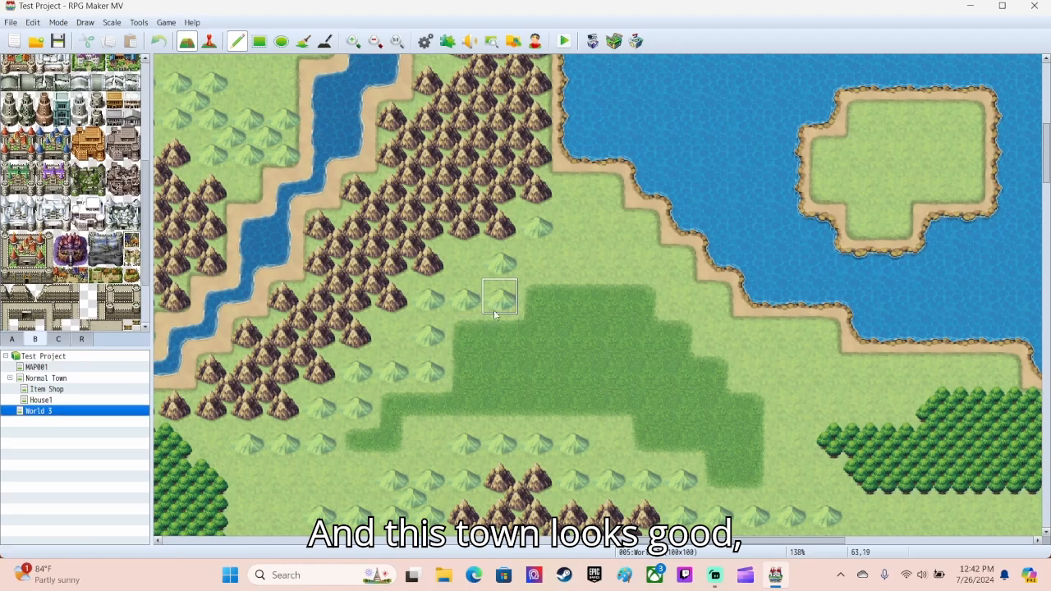
pyautogui.click(532, 366)
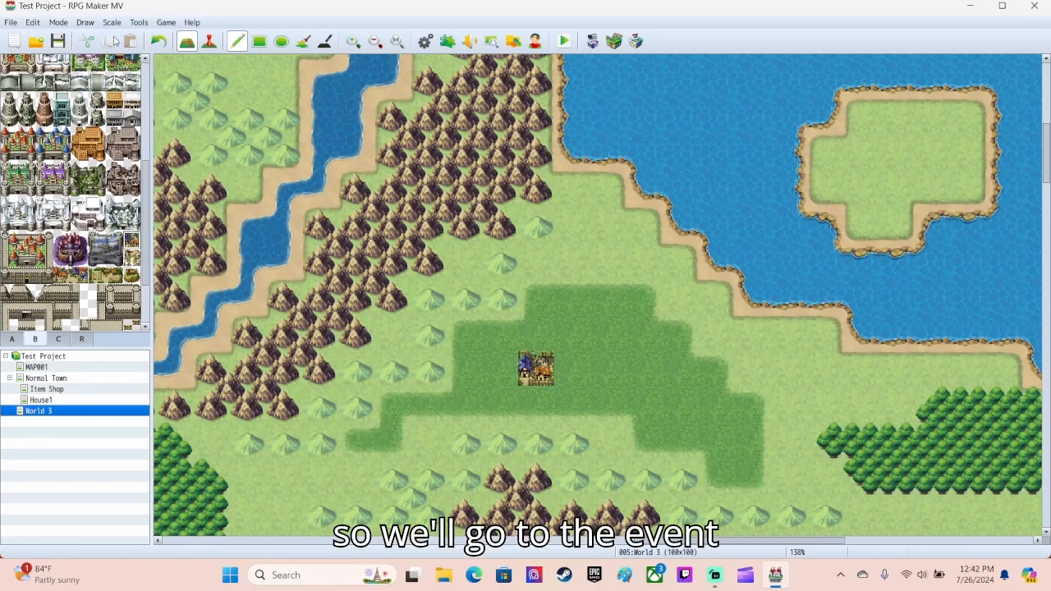
# - Create an event on the World 3 town tile and add a Transfer Player command to it
pyautogui.click(208, 41)
pyautogui.doubleClick(539, 376)
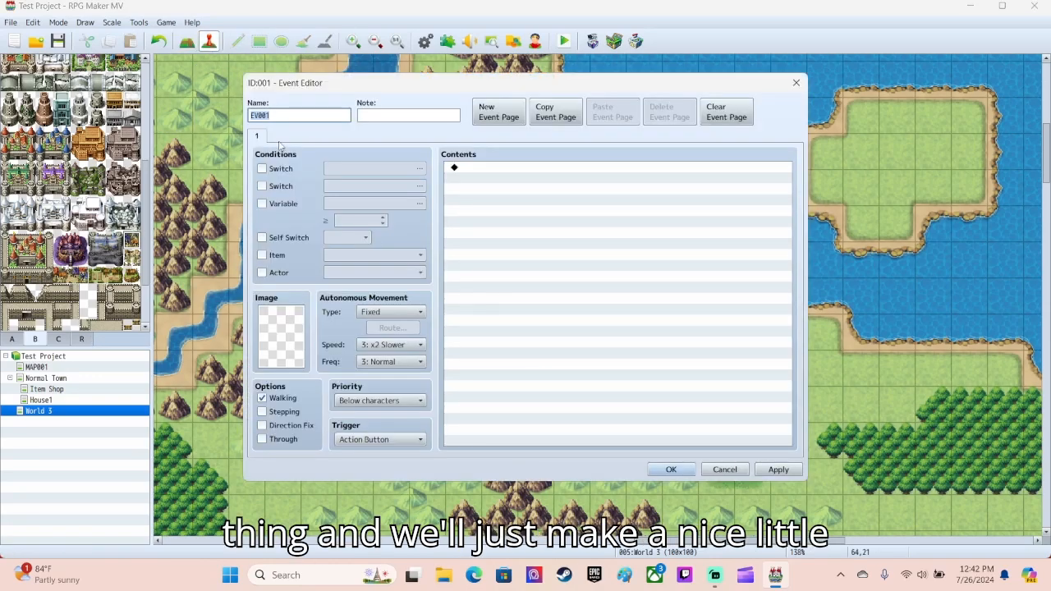
pyautogui.doubleClick(511, 169)
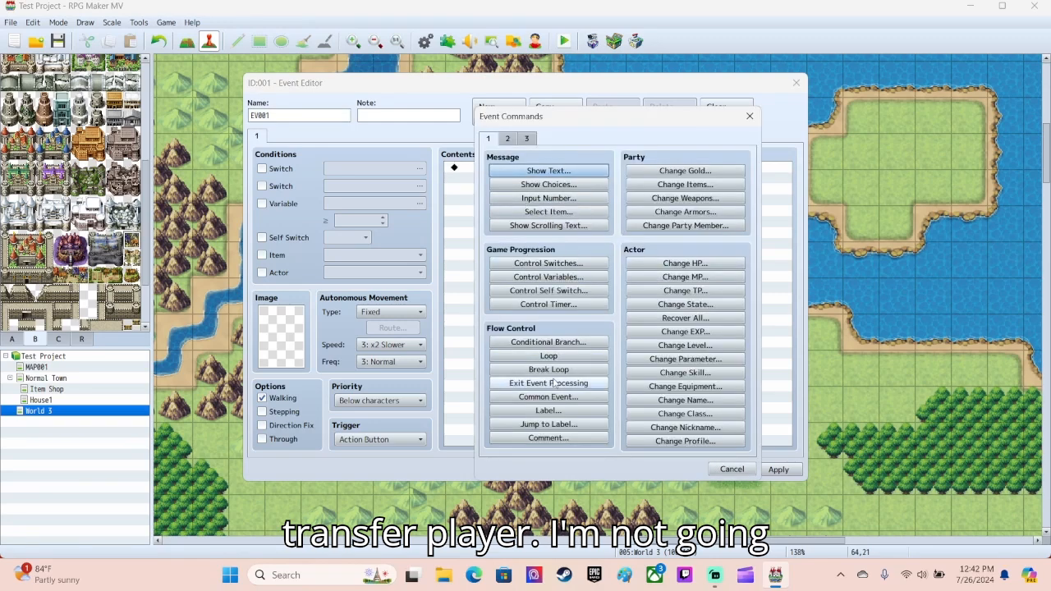
pyautogui.click(506, 141)
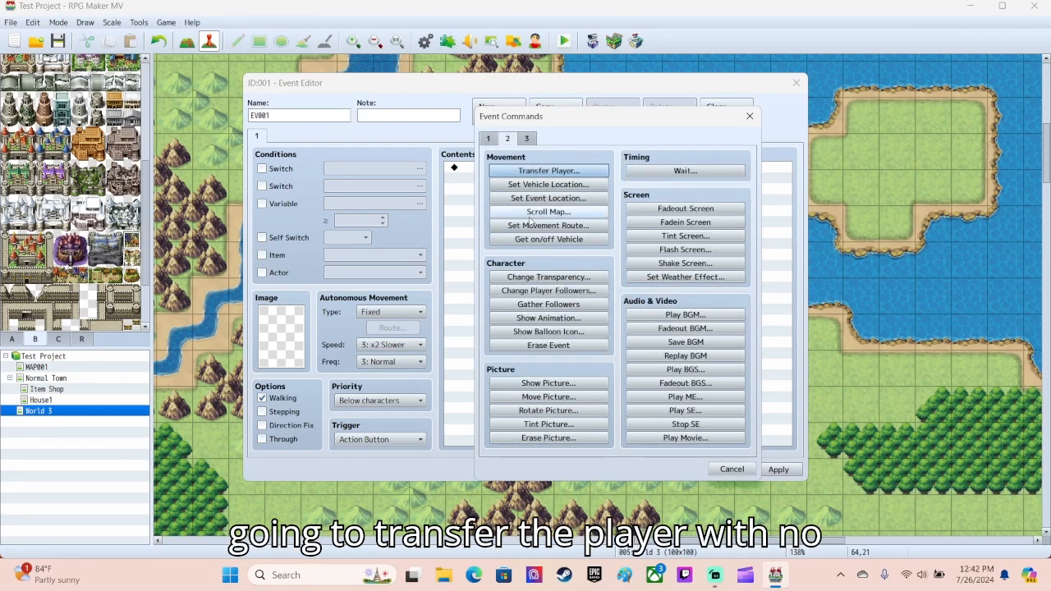
pyautogui.click(538, 171)
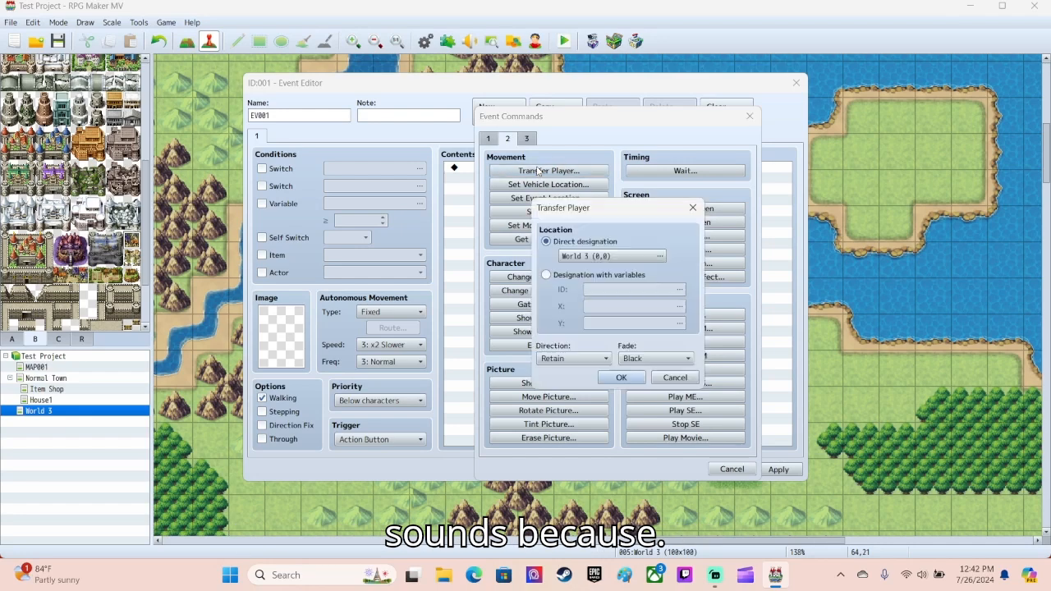
# - Set the transfer destination to Normal Town (19,38), in the middle of the path at the town's southern end
pyautogui.click(595, 256)
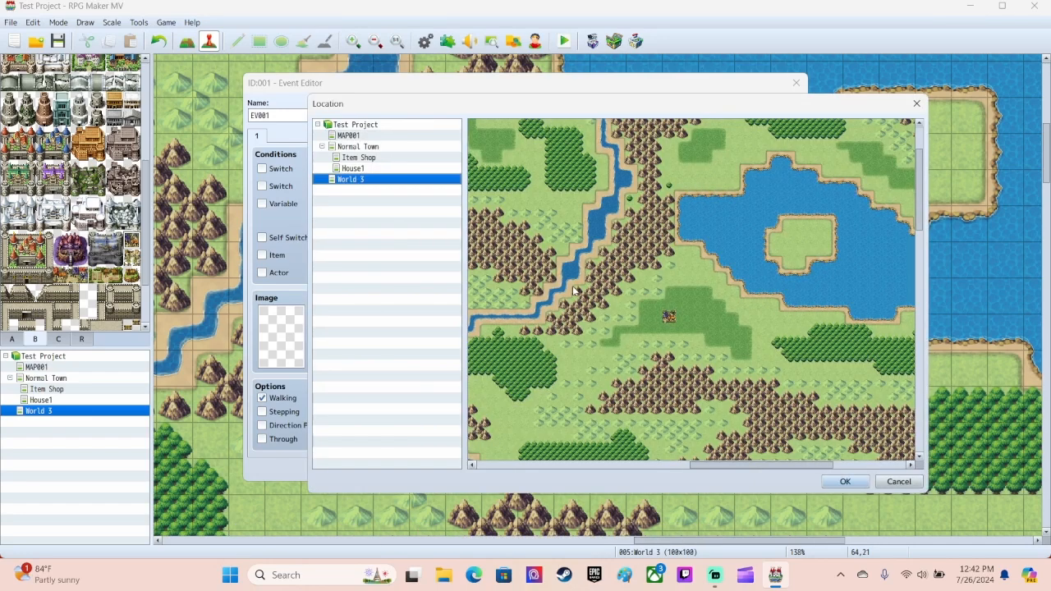
pyautogui.click(356, 147)
pyautogui.scroll(-3, 632, 392)
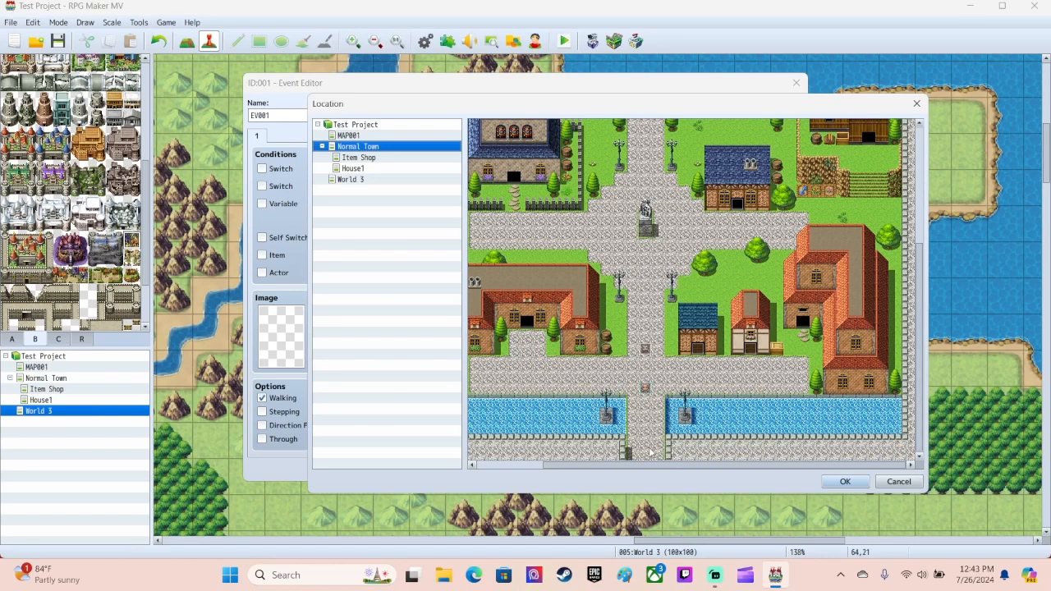
pyautogui.click(650, 447)
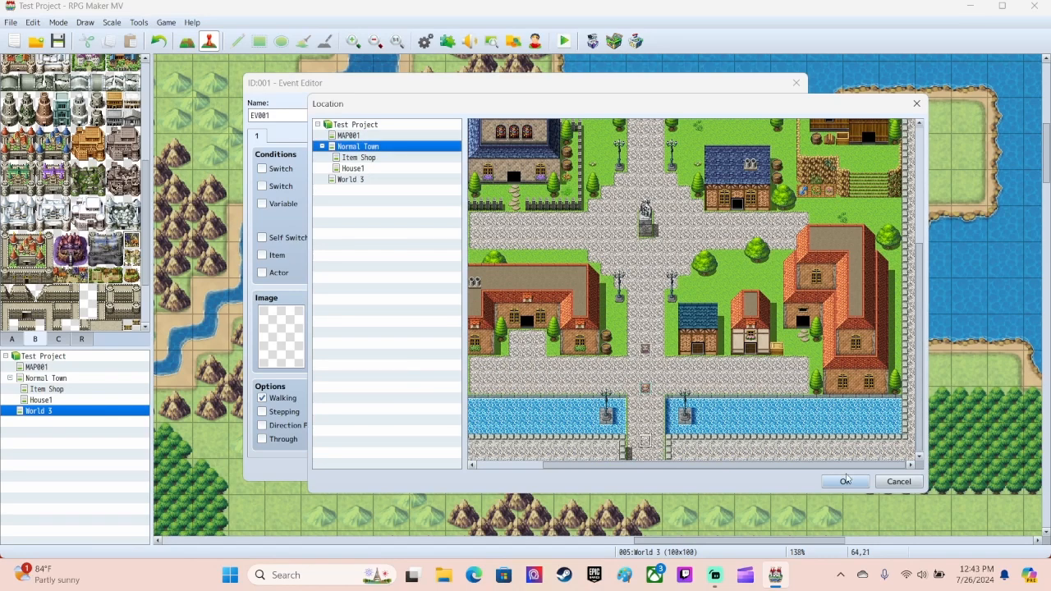
pyautogui.click(846, 482)
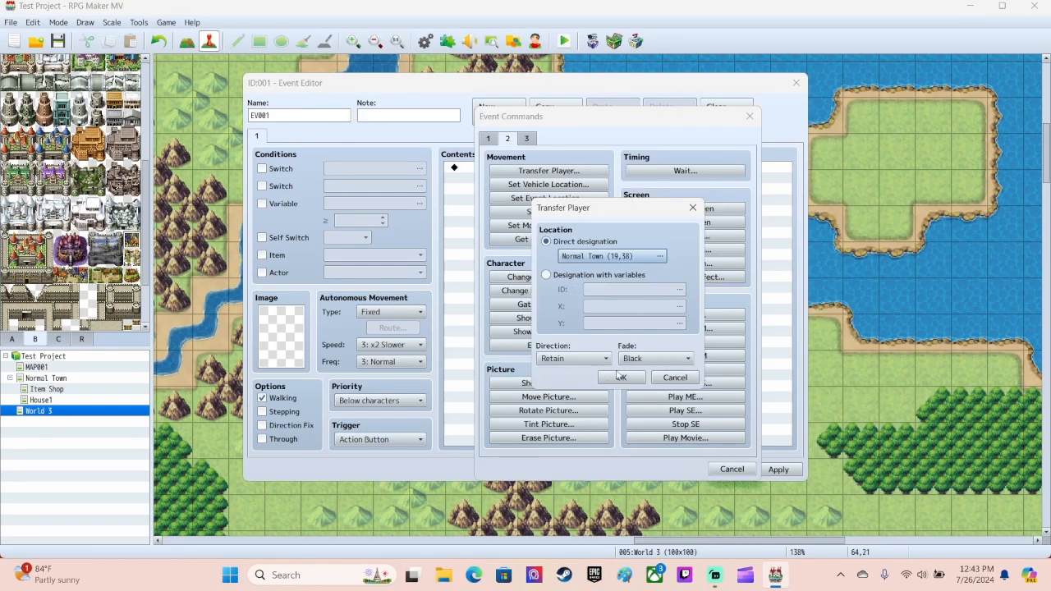
# - Set the transfer direction to Up and save the town tile event
pyautogui.click(577, 359)
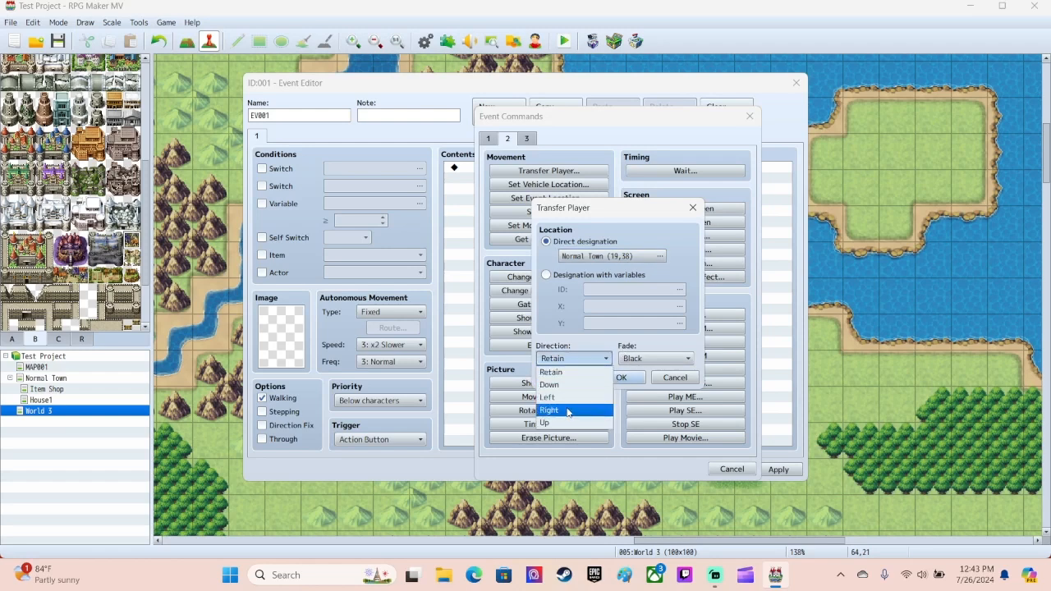
pyautogui.click(566, 423)
pyautogui.click(632, 379)
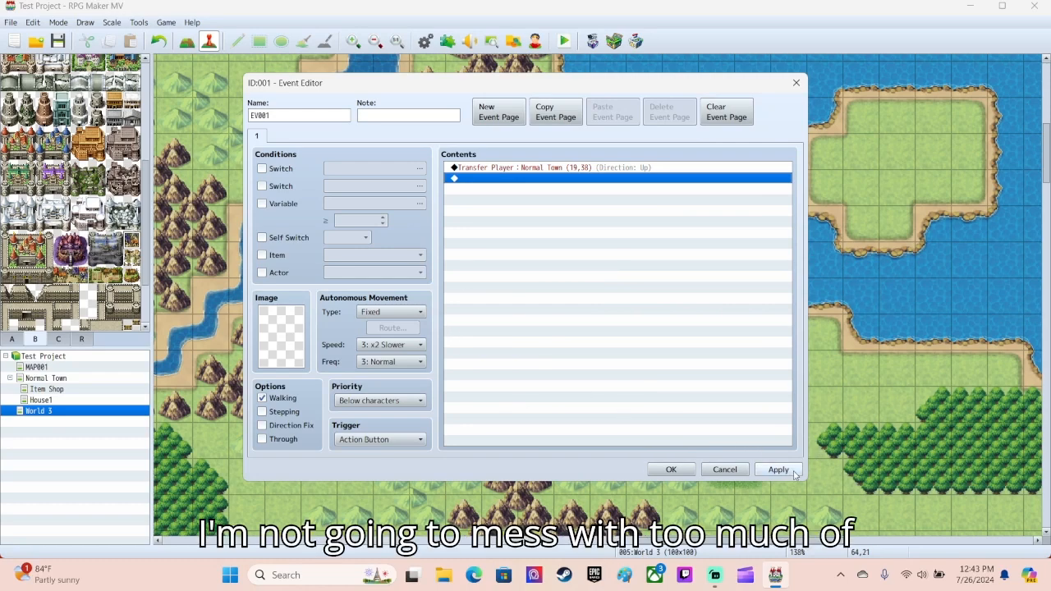
pyautogui.click(671, 469)
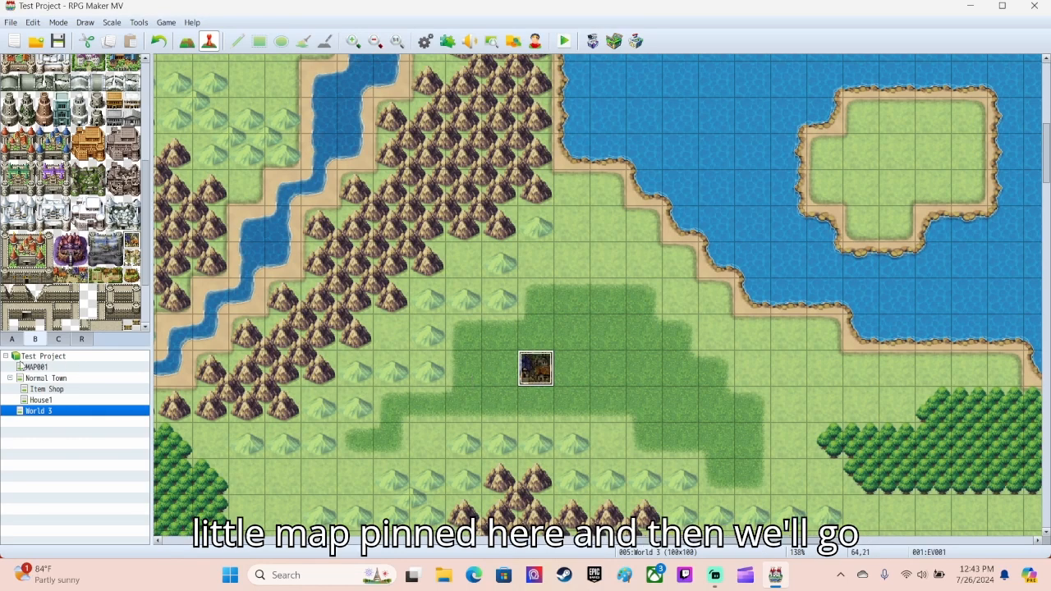
# - In Normal Town, create an event on the middle path tile at the southern edge (19,39) and add a Transfer Player command
pyautogui.click(52, 380)
pyautogui.scroll(-6, 372, 338)
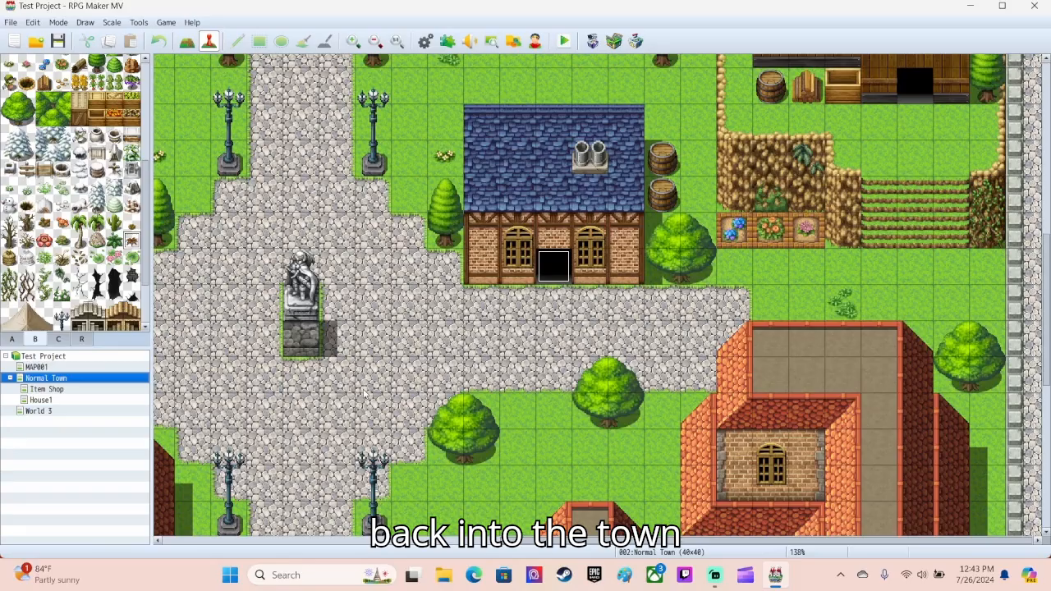
pyautogui.hscroll(-4, 372, 338)
pyautogui.hscroll(-2, 372, 337)
pyautogui.hscroll(1, 637, 528)
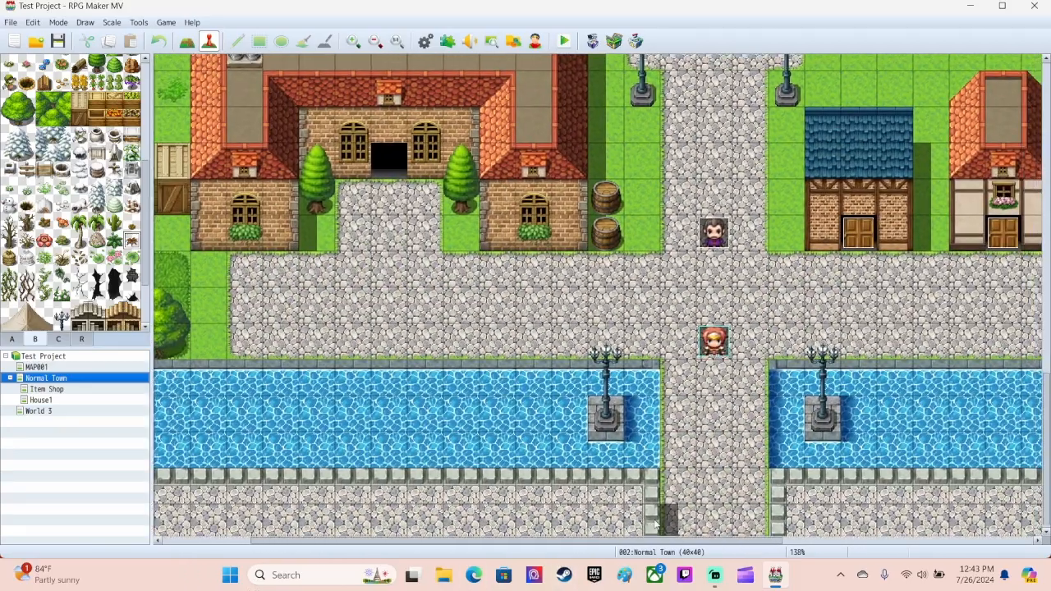
pyautogui.hscroll(2, 850, 452)
pyautogui.hscroll(1, 850, 452)
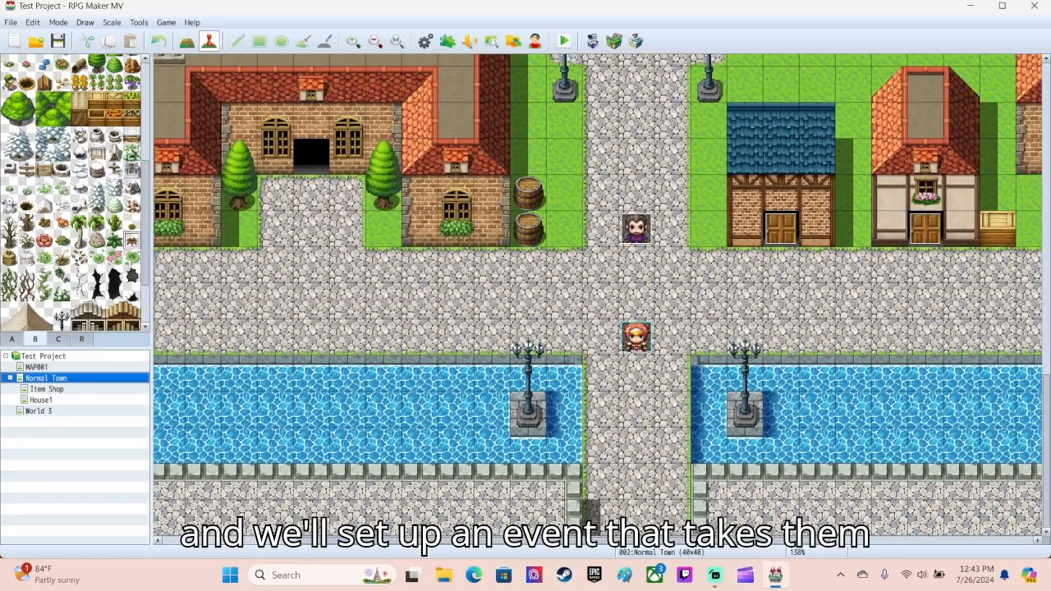
pyautogui.doubleClick(642, 517)
pyautogui.click(484, 170)
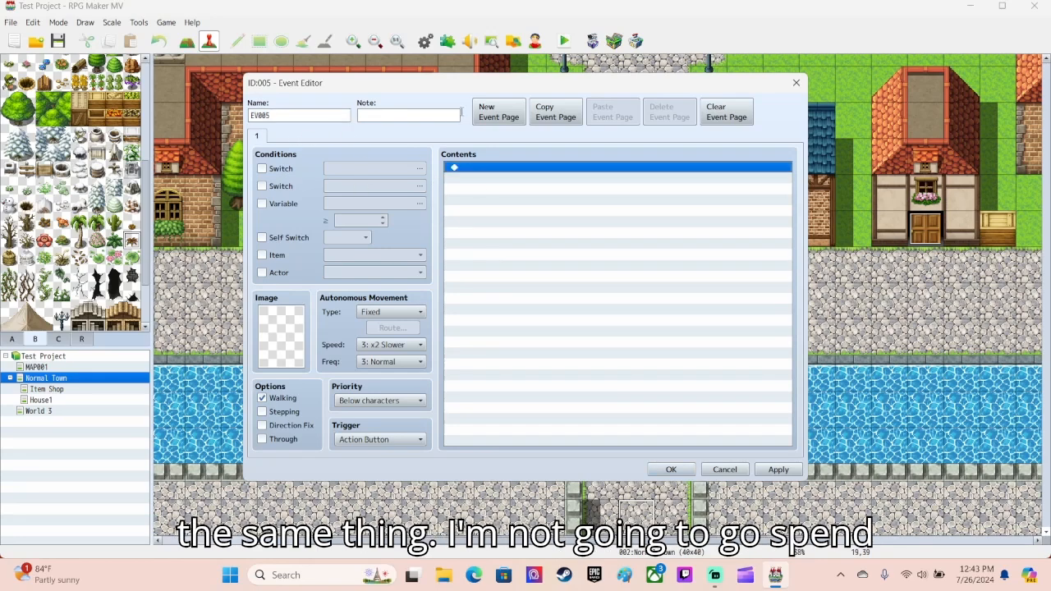
pyautogui.doubleClick(504, 169)
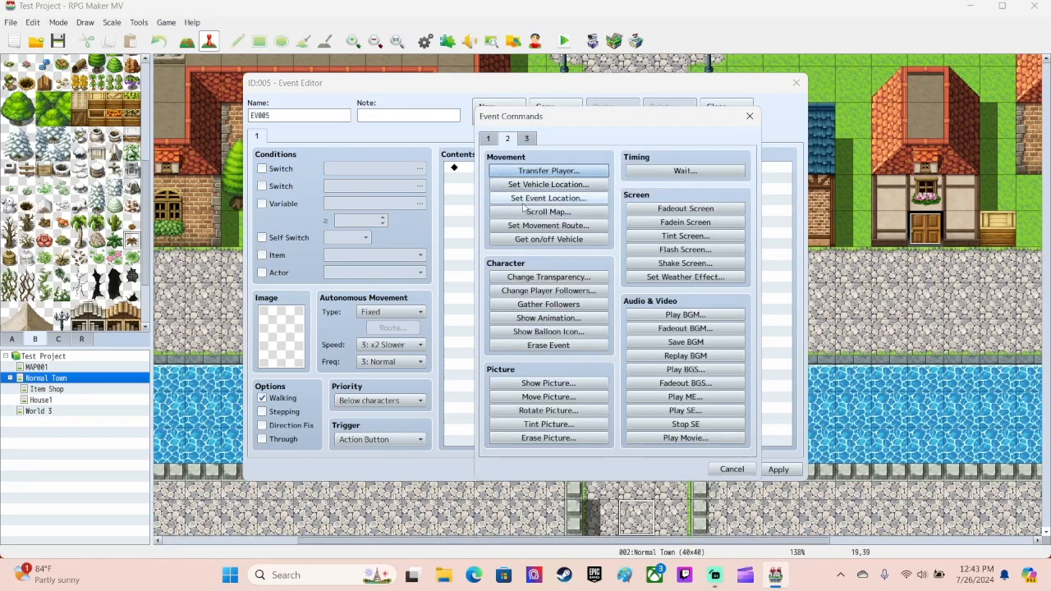
pyautogui.click(548, 170)
# - Set the exit's transfer destination to the World 3 town tile (64,21) with direction Down, and save the event
pyautogui.click(586, 255)
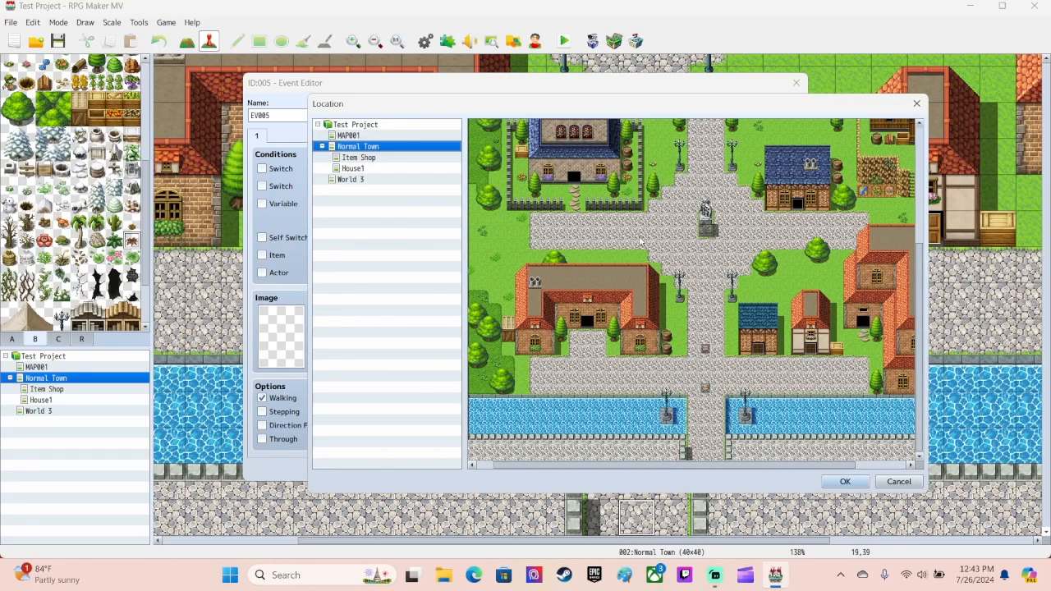
pyautogui.click(350, 179)
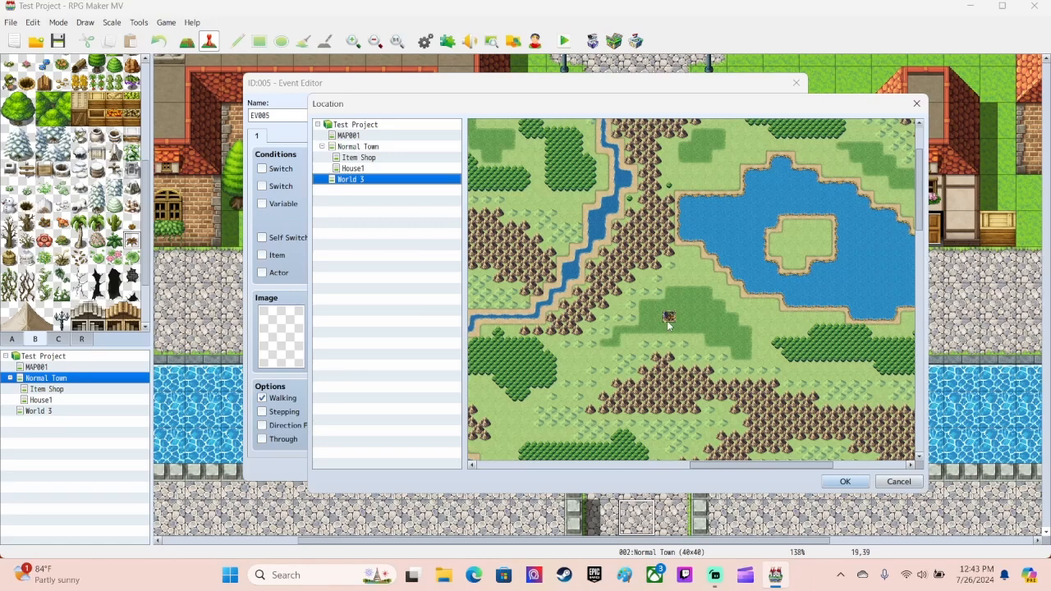
pyautogui.click(843, 481)
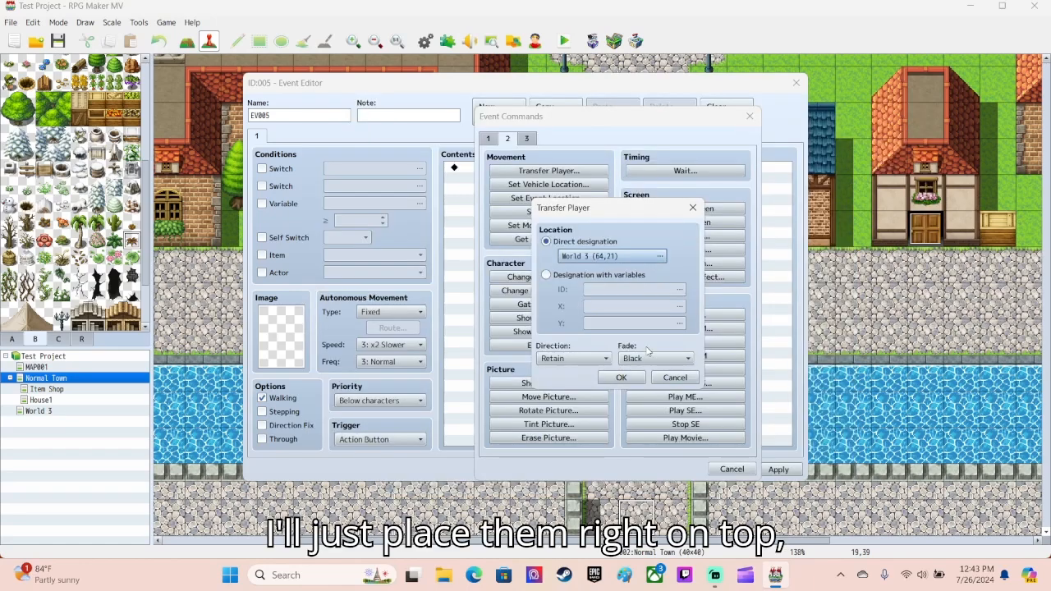
pyautogui.click(584, 359)
pyautogui.click(575, 383)
pyautogui.click(621, 377)
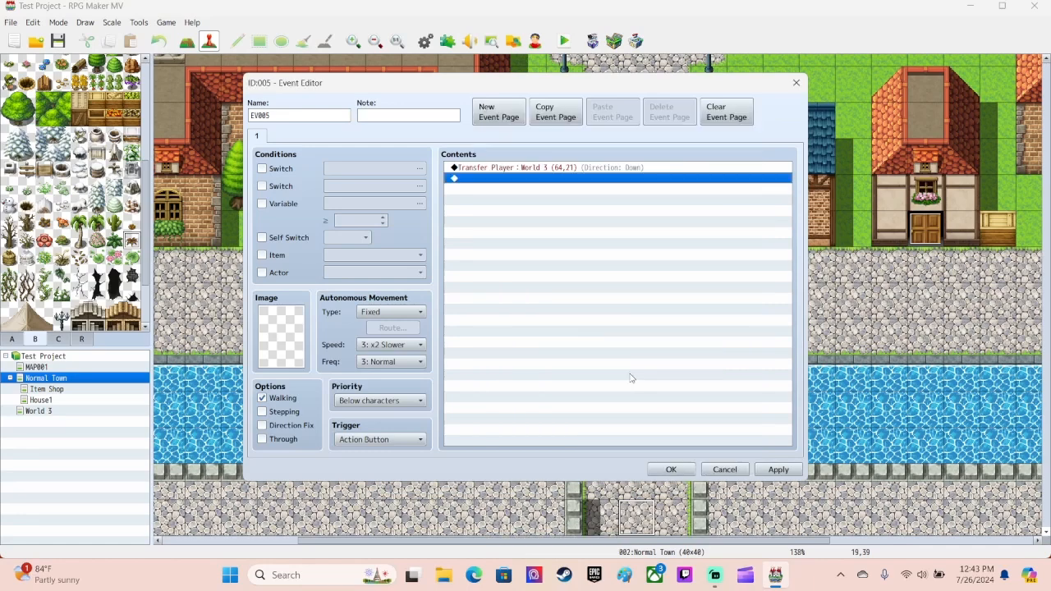
pyautogui.click(672, 470)
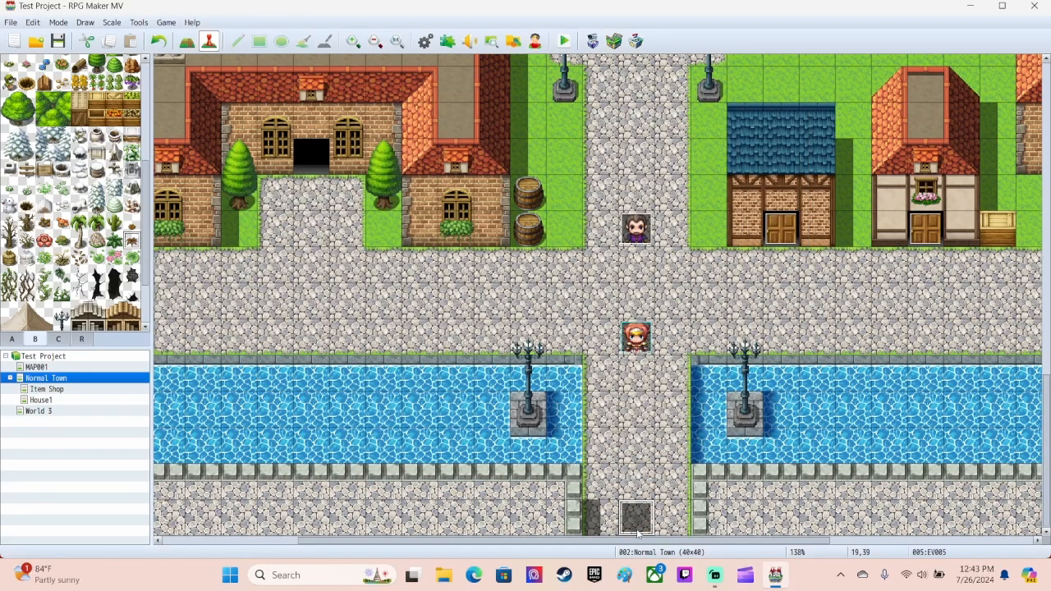
# - Copy the exit event onto the path tiles on both sides of it
pyautogui.rightClick(638, 533)
pyautogui.click(673, 484)
pyautogui.rightClick(605, 515)
pyautogui.click(636, 497)
pyautogui.rightClick(672, 504)
pyautogui.click(690, 496)
# - Save the game changes, launch a playtest and start a new game
pyautogui.click(564, 42)
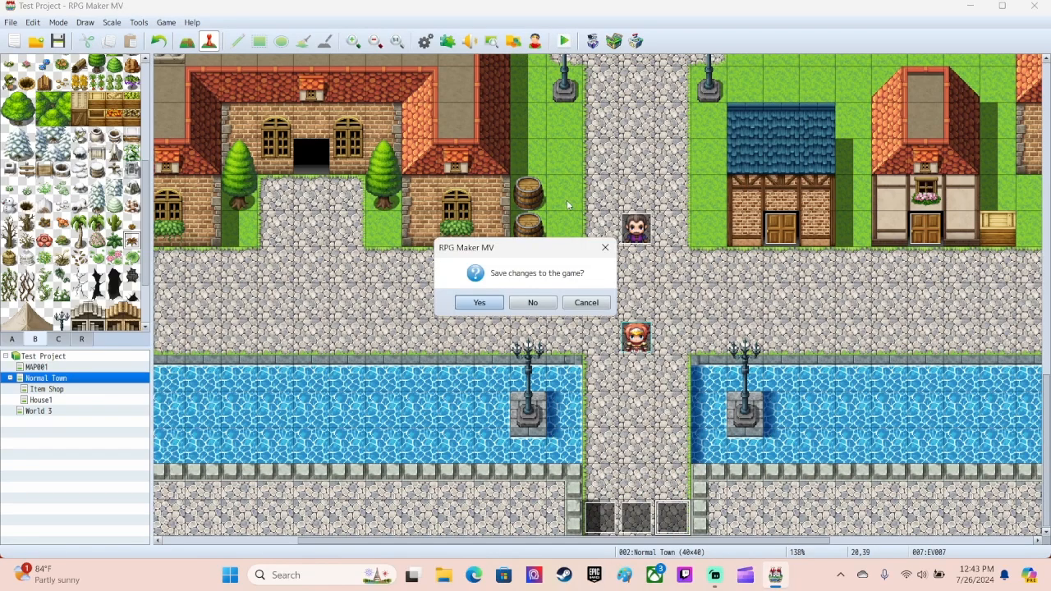
pyautogui.click(496, 303)
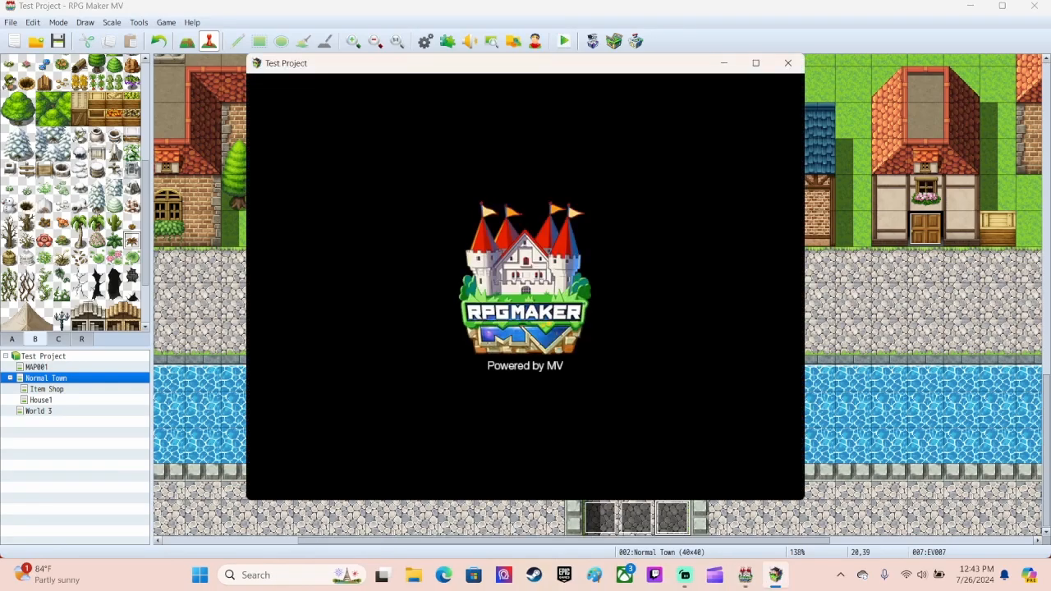
pyautogui.press('Return')
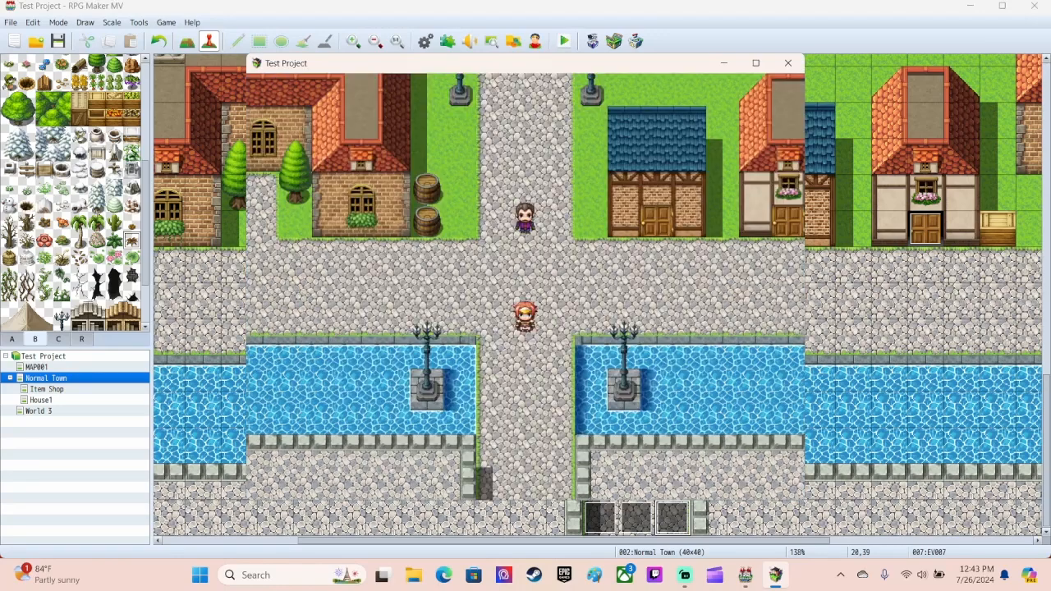
# - Walk the character south over the bridge, try the exit tiles to the world map, and end the playtest
pyautogui.press('Down')
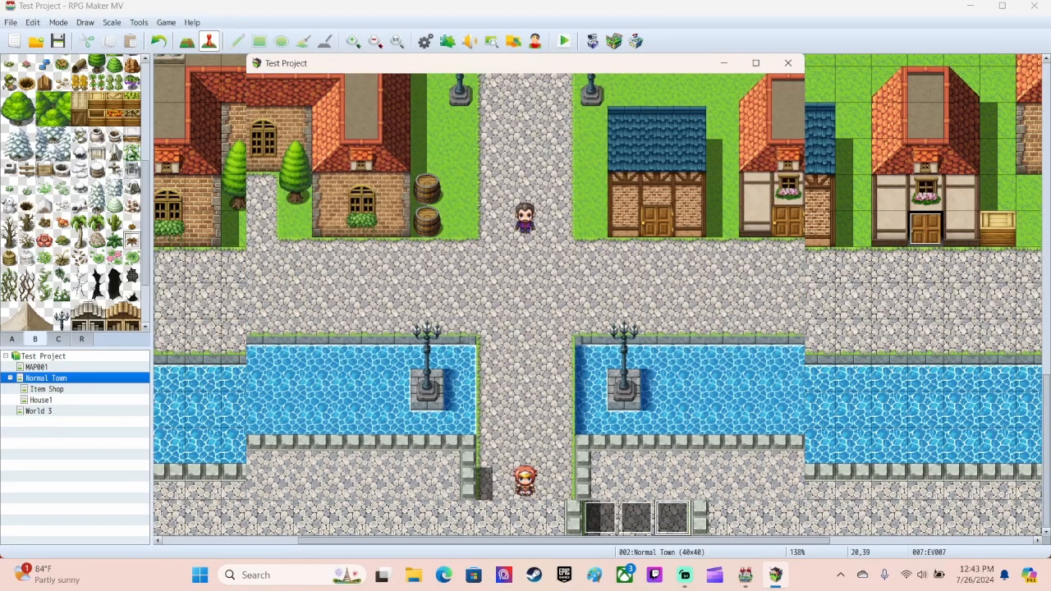
pyautogui.press('Up')
pyautogui.press('Down')
pyautogui.press('Up')
pyautogui.press('Down')
pyautogui.press('Return')
pyautogui.press('Right')
pyautogui.press('Left')
pyautogui.press('Right')
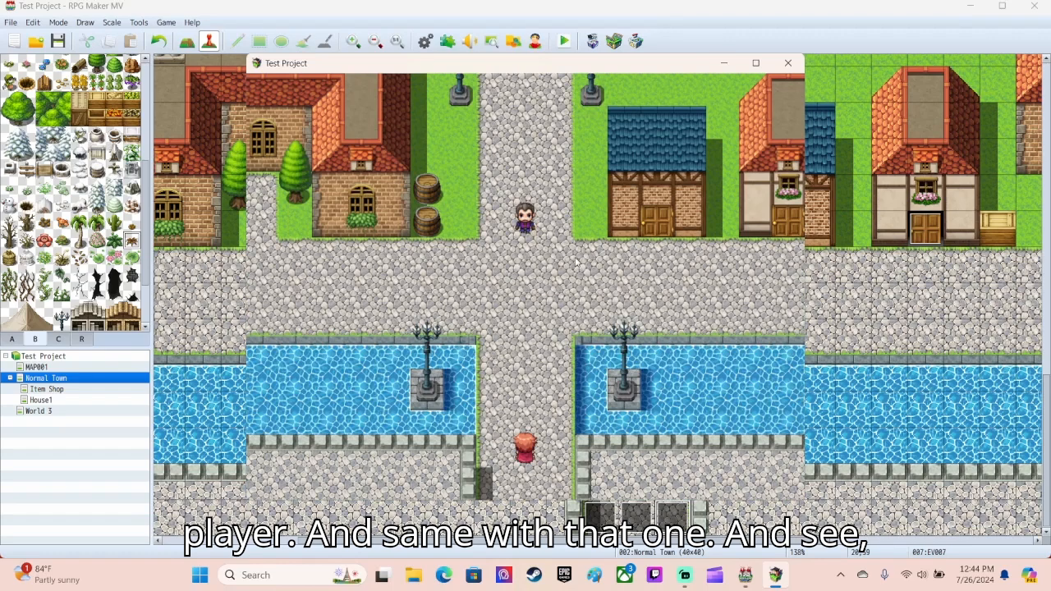
pyautogui.hotkey('alt', 'F4')
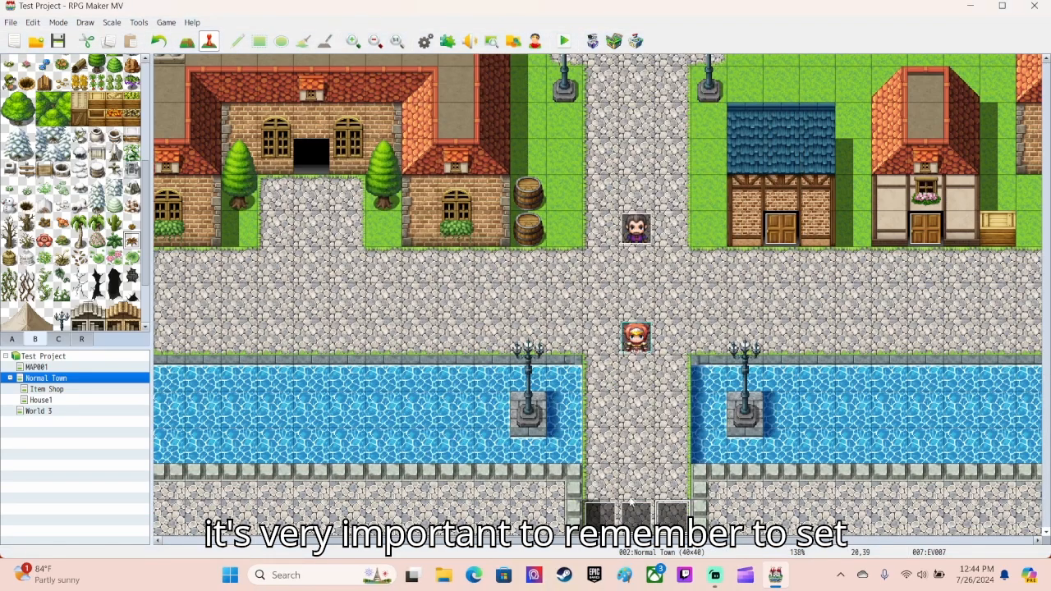
# - Set the trigger of the western town exit event to Player Touch and save it
pyautogui.doubleClick(605, 515)
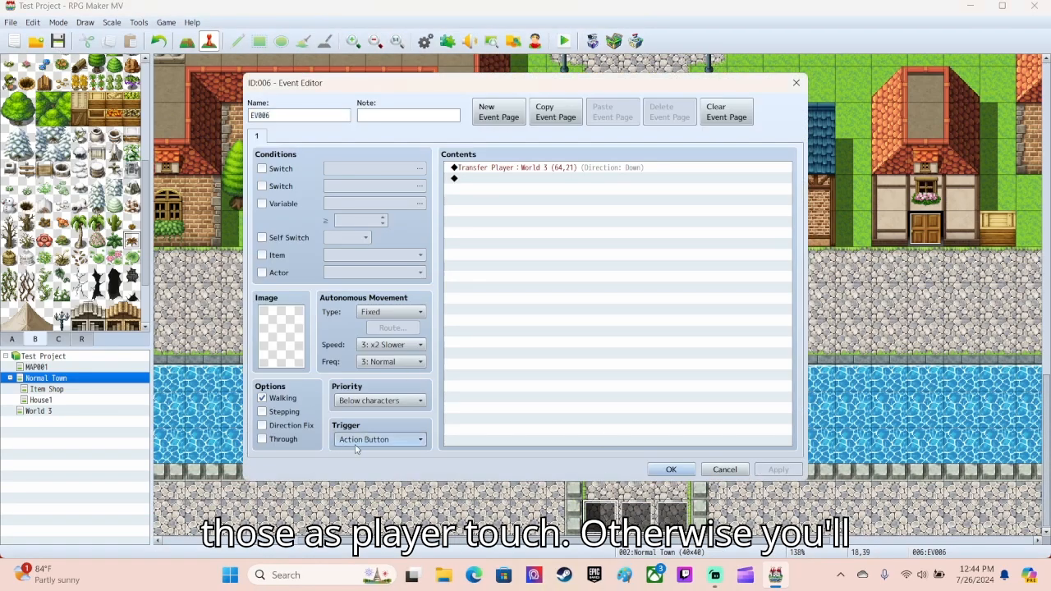
pyautogui.click(376, 440)
pyautogui.click(370, 466)
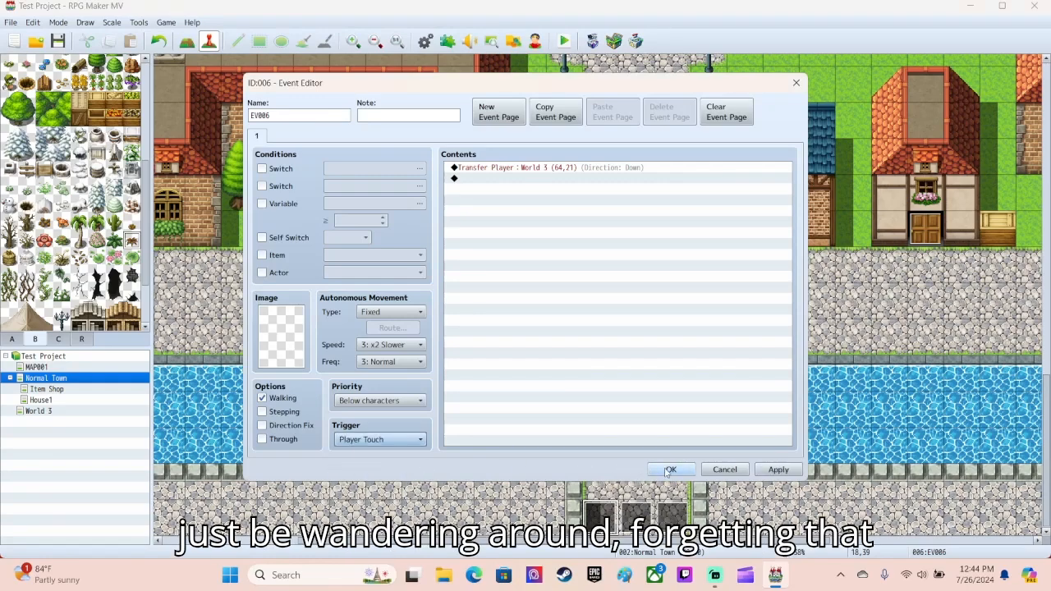
pyautogui.click(666, 470)
# - Set the triggers of the middle and eastern town exit events to Player Touch
pyautogui.doubleClick(638, 515)
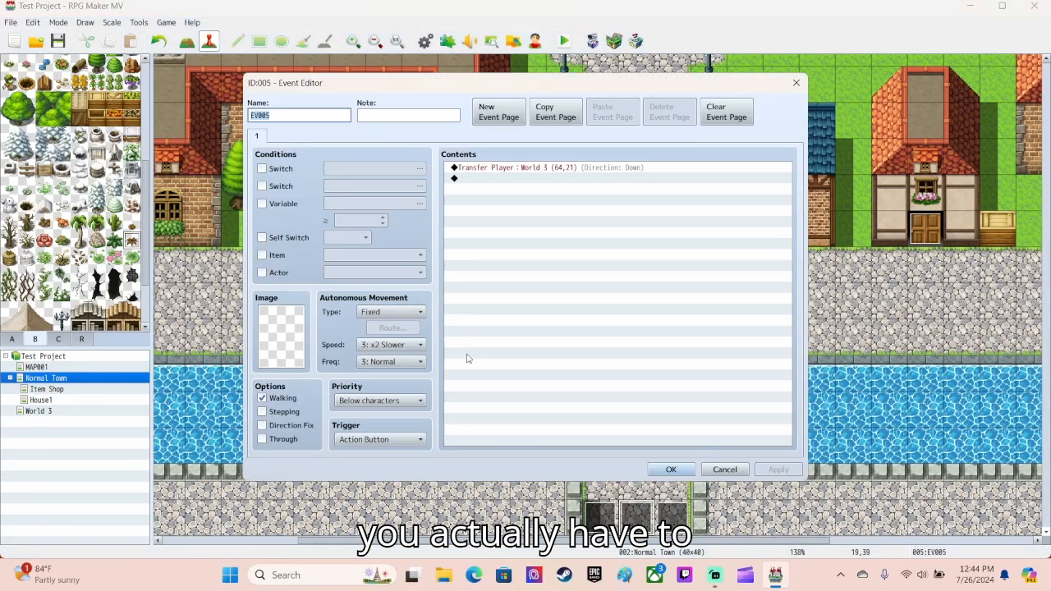
pyautogui.click(406, 441)
pyautogui.click(394, 464)
pyautogui.doubleClick(671, 519)
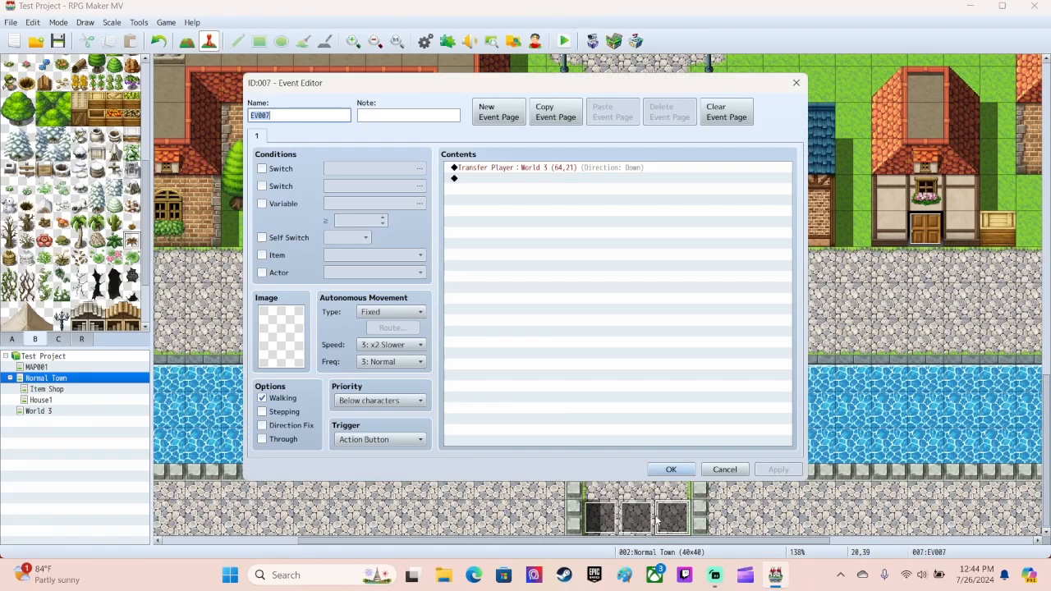
pyautogui.click(376, 440)
pyautogui.click(387, 468)
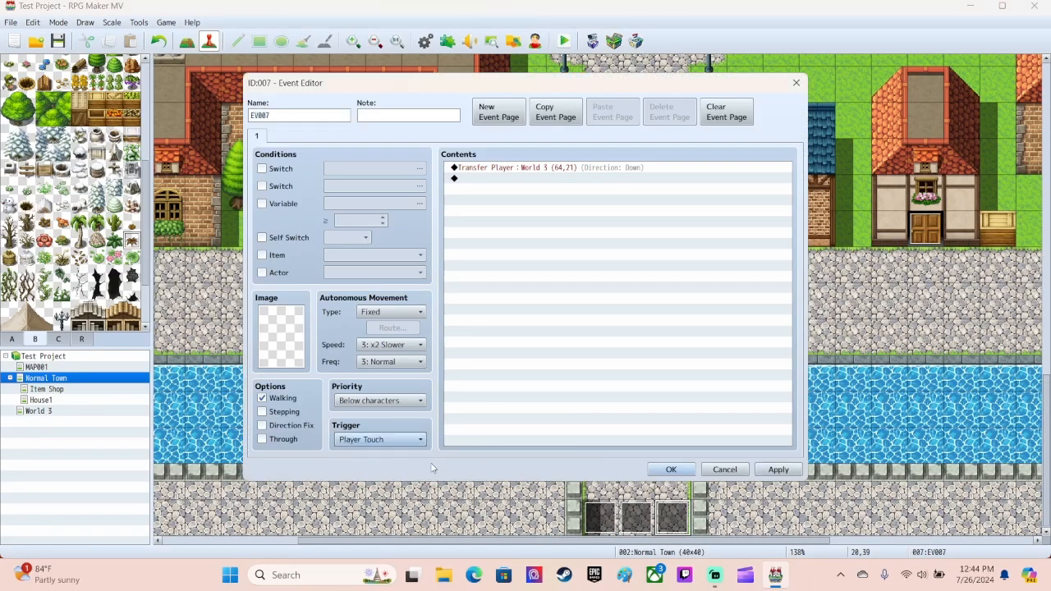
pyautogui.click(671, 469)
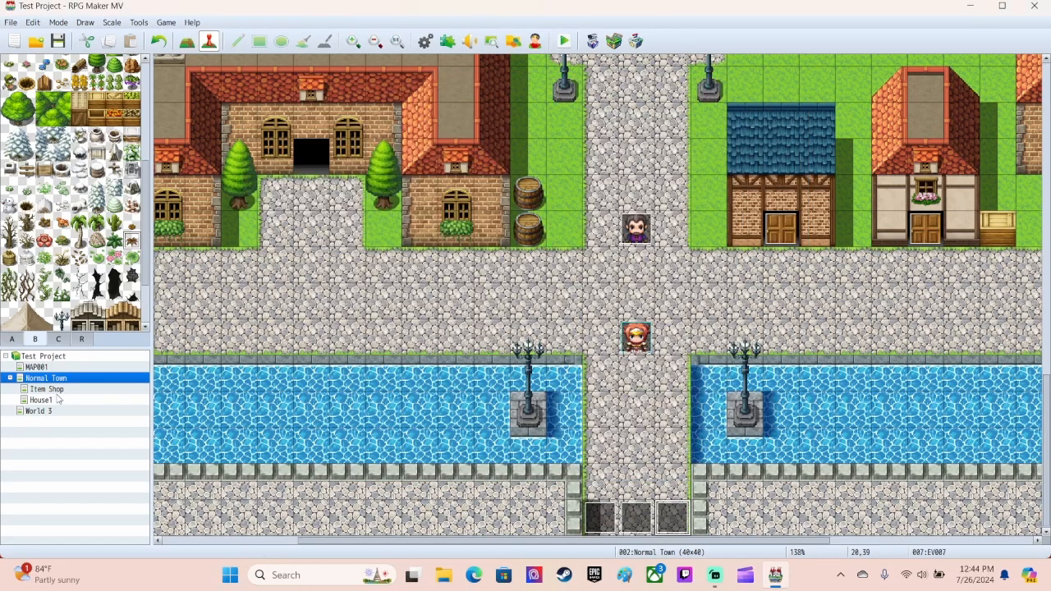
# - Check that the town tile event on the World 3 map uses the Player Touch trigger, leaving the event as it is
pyautogui.click(57, 410)
pyautogui.doubleClick(525, 373)
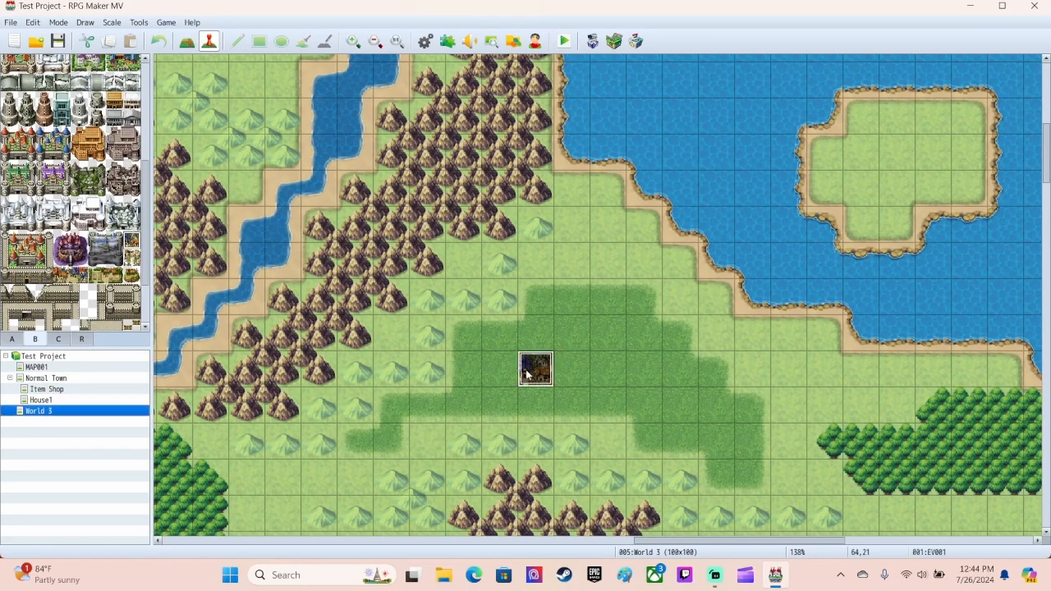
pyautogui.click(386, 440)
pyautogui.click(399, 466)
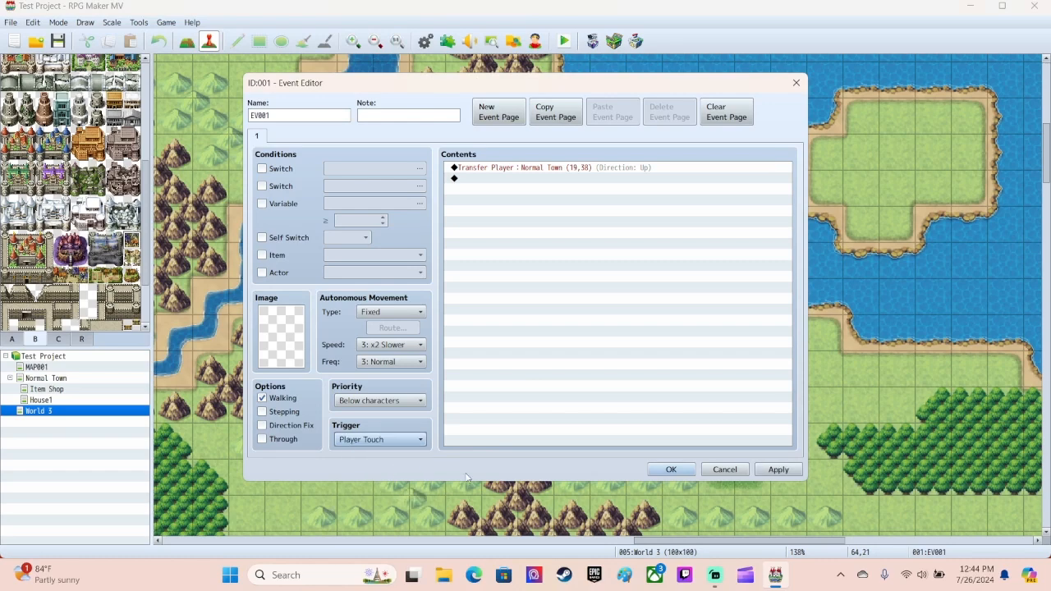
pyautogui.click(728, 468)
# - Save the changes, start a new game in a playtest and walk south through the town exit
pyautogui.click(564, 40)
pyautogui.click(479, 305)
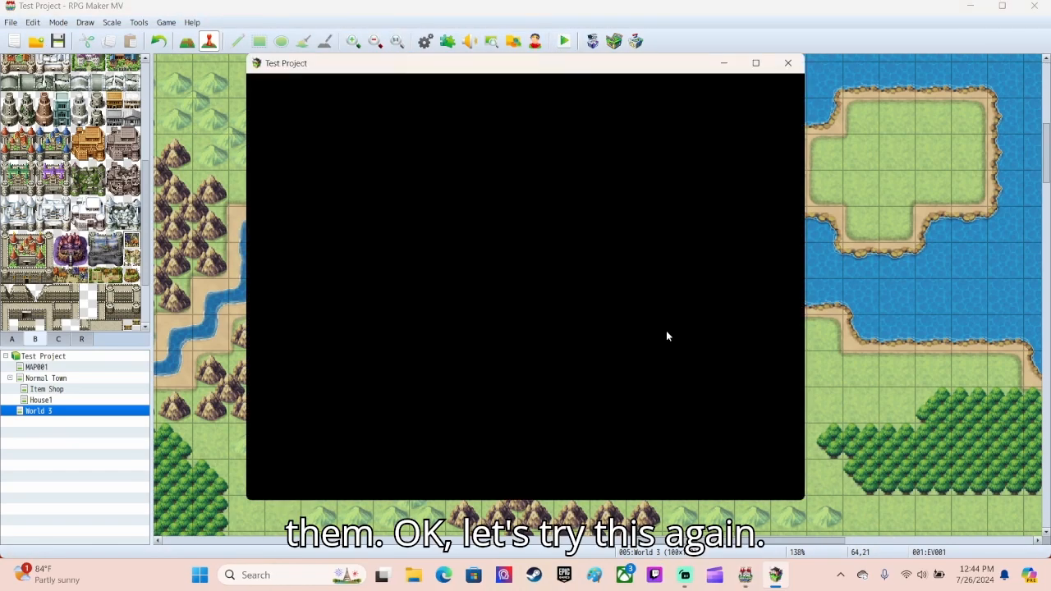
pyautogui.press('Return')
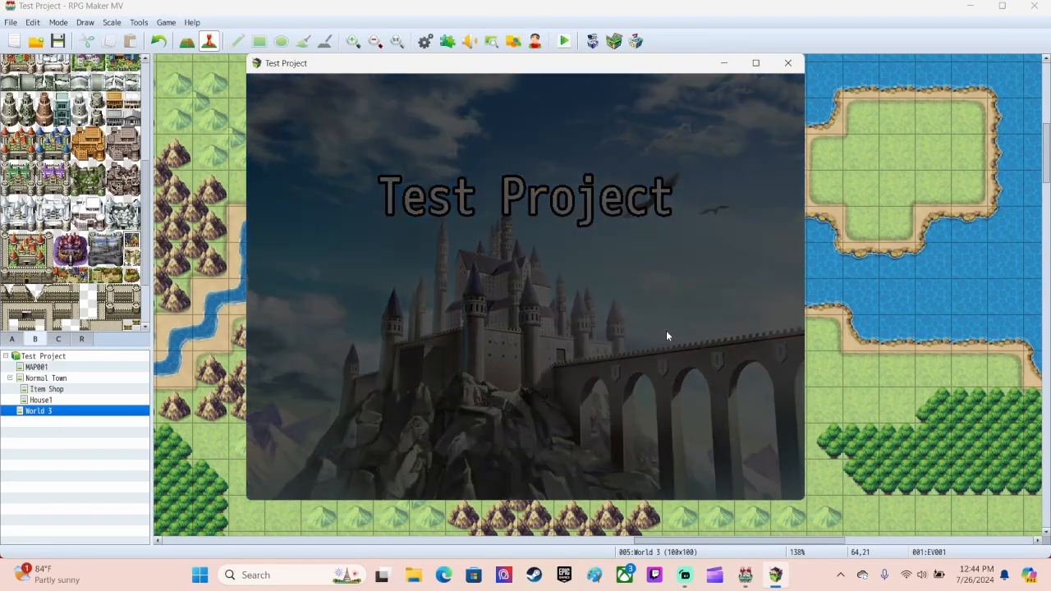
pyautogui.press('Down')
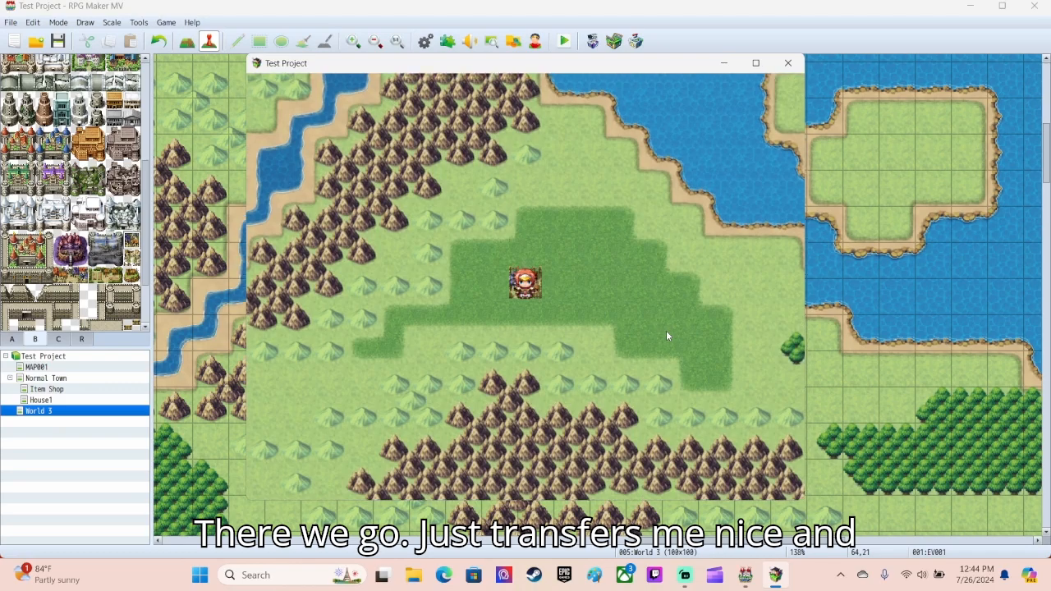
# - Walk around the overworld town tile, re-enter the town and leave it again, and end the playtest
pyautogui.press('Down')
pyautogui.press('Left')
pyautogui.press('Up')
pyautogui.press('Right')
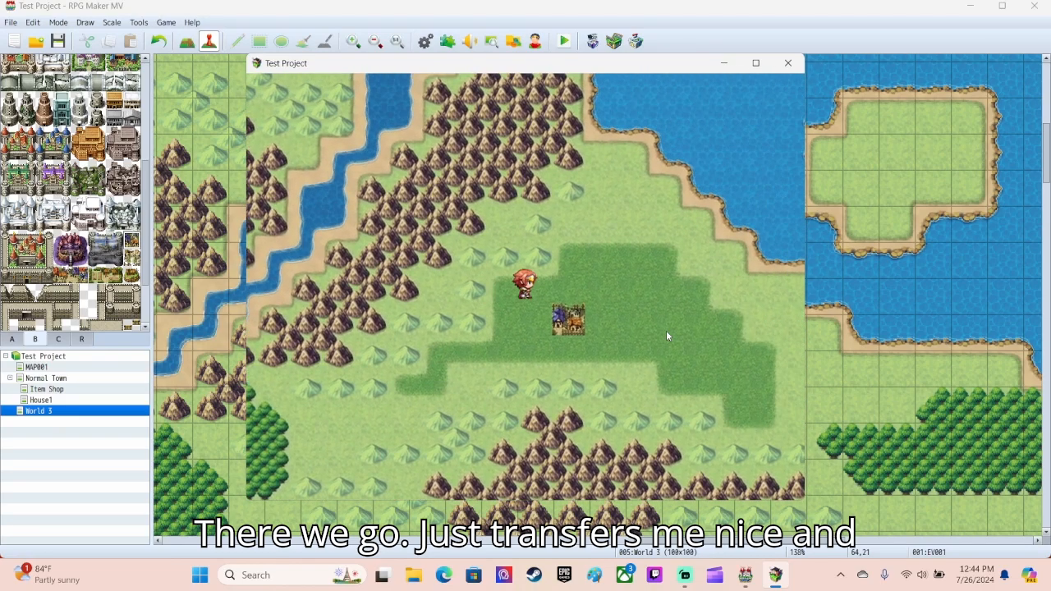
pyautogui.press('Down')
pyautogui.press('Left')
pyautogui.press('Left')
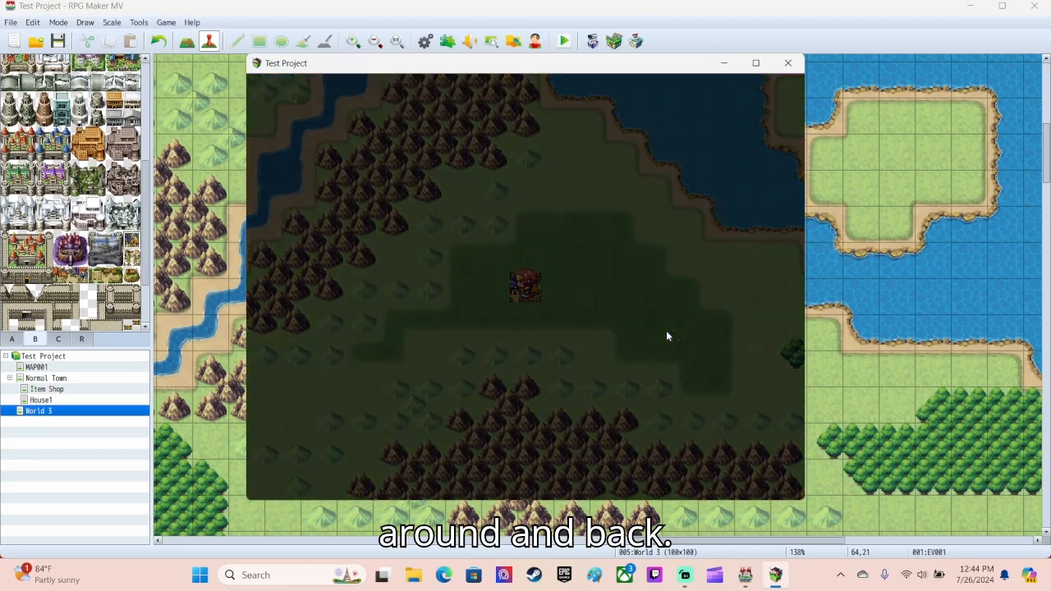
pyautogui.press('Down')
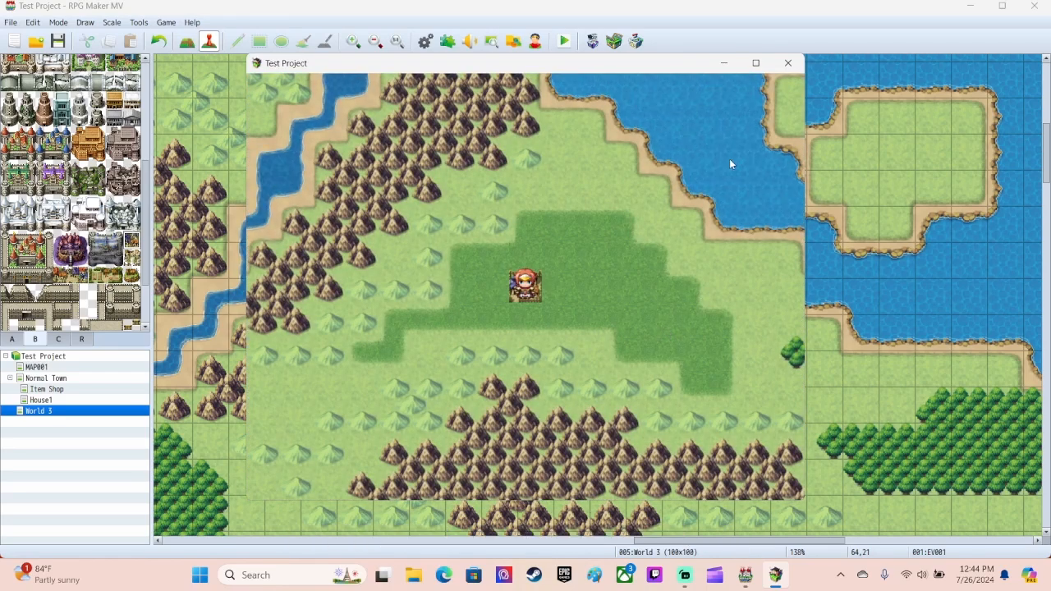
pyautogui.click(788, 64)
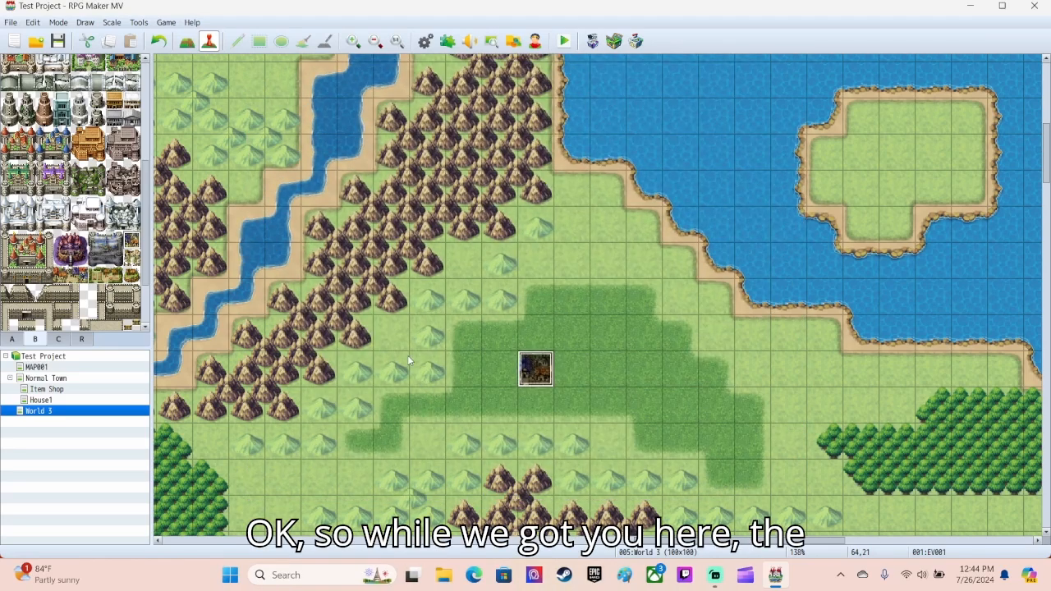
pyautogui.keyDown('ctrl'); pyautogui.scroll(-3, 409, 360); pyautogui.keyUp('ctrl')
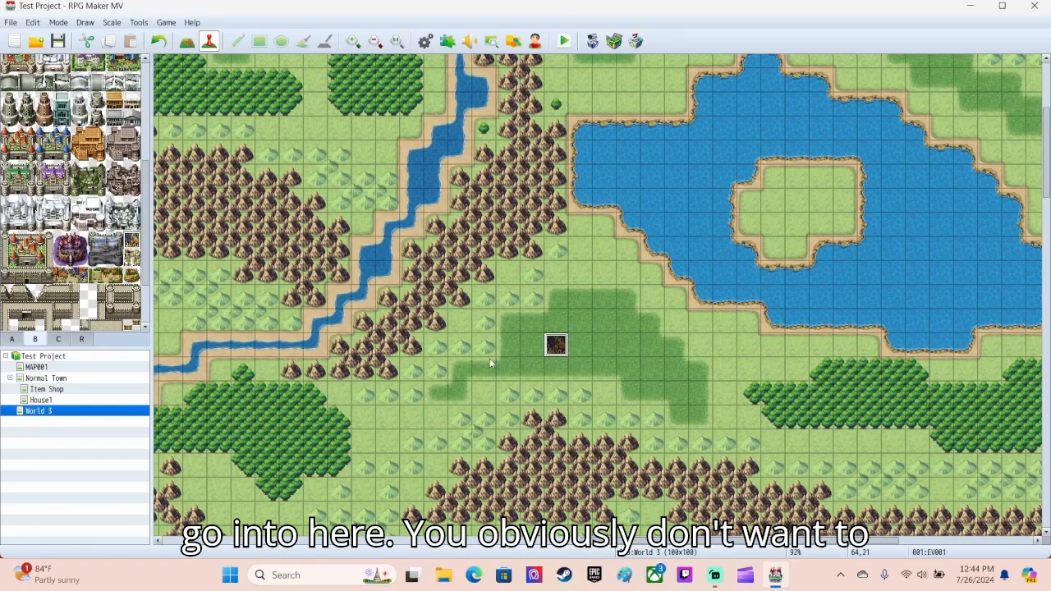
pyautogui.click(43, 379)
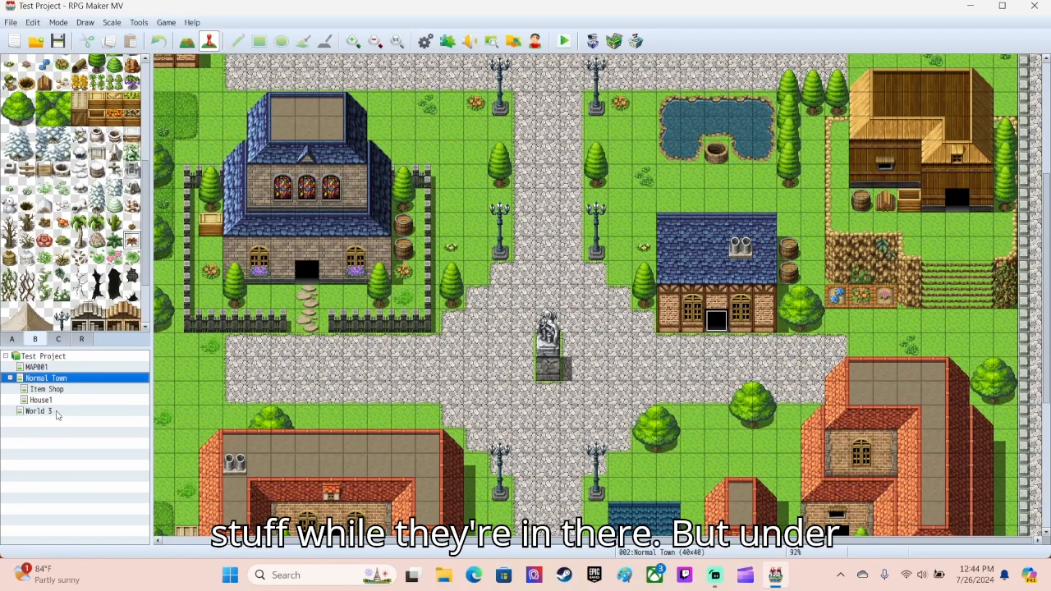
pyautogui.click(57, 414)
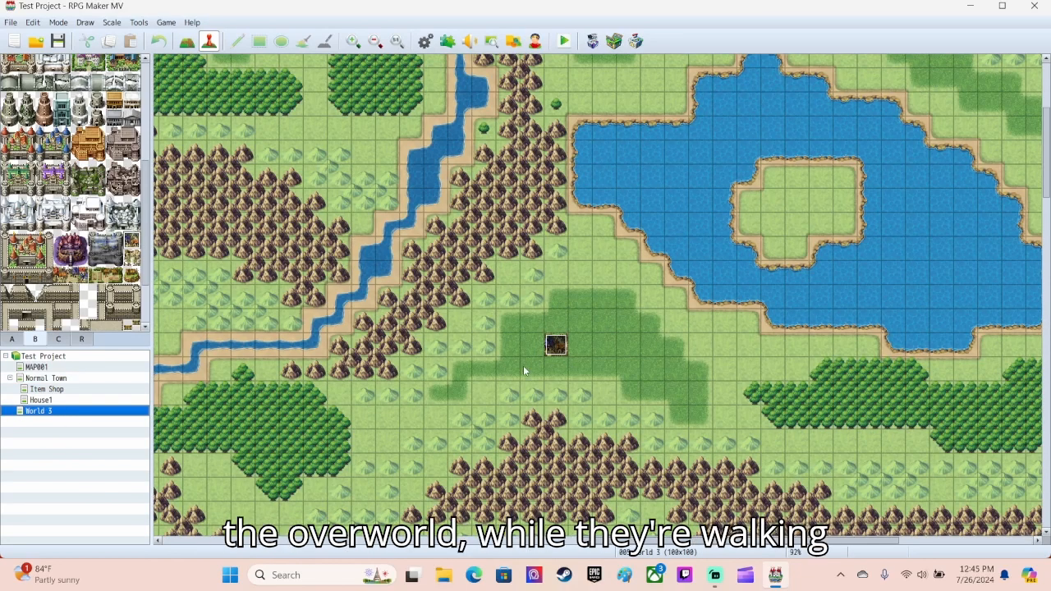
pyautogui.keyDown('ctrl'); pyautogui.scroll(-5, 519, 365); pyautogui.keyUp('ctrl')
pyautogui.keyDown('ctrl'); pyautogui.scroll(5, 548, 382); pyautogui.keyUp('ctrl')
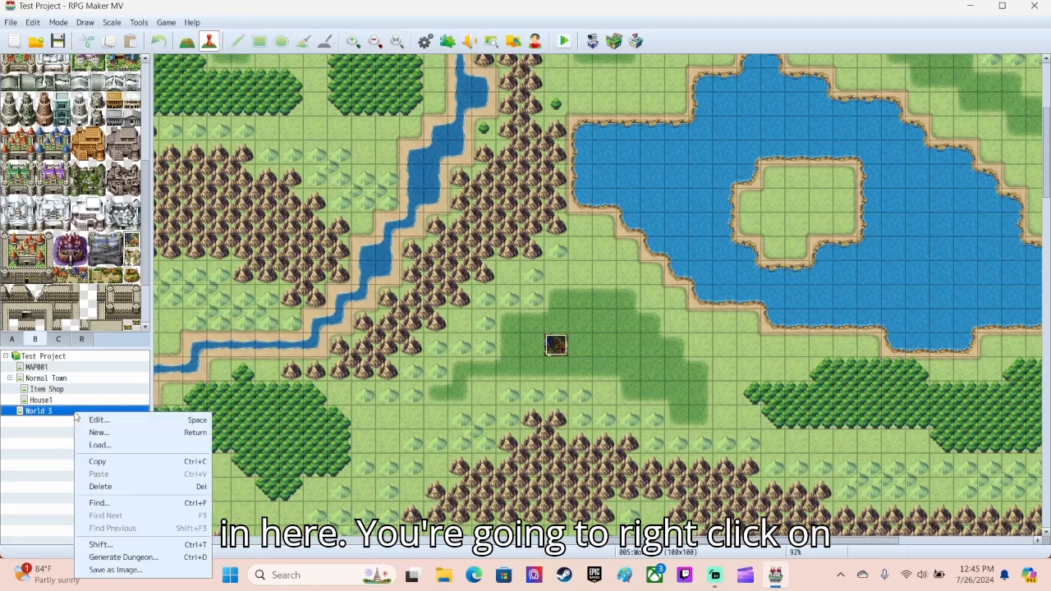
# - Set the display name of the World 3 map to Overworld in its map properties
pyautogui.rightClick(74, 416)
pyautogui.click(94, 424)
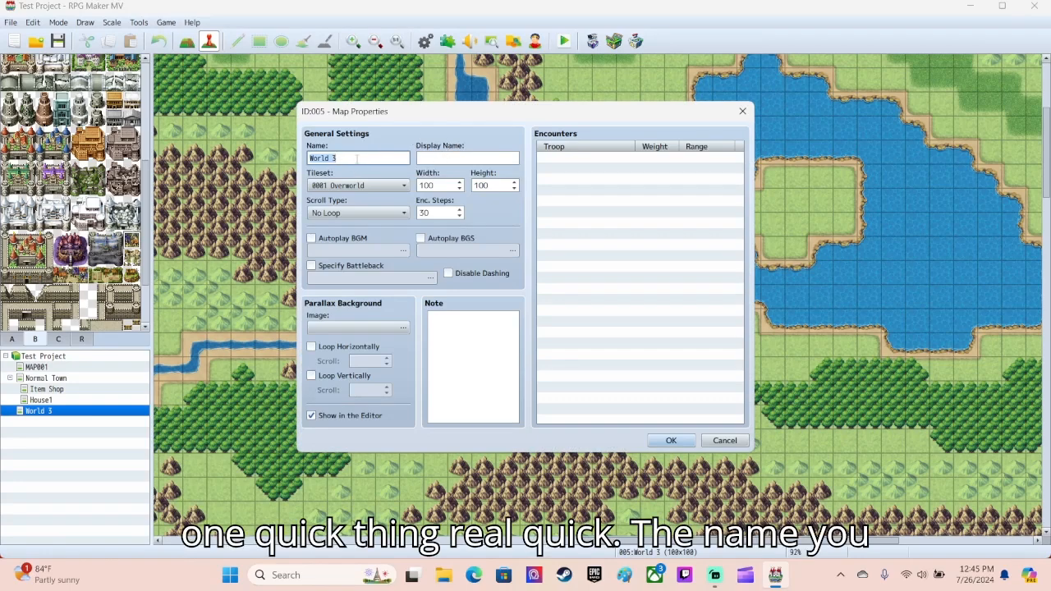
pyautogui.click(447, 157)
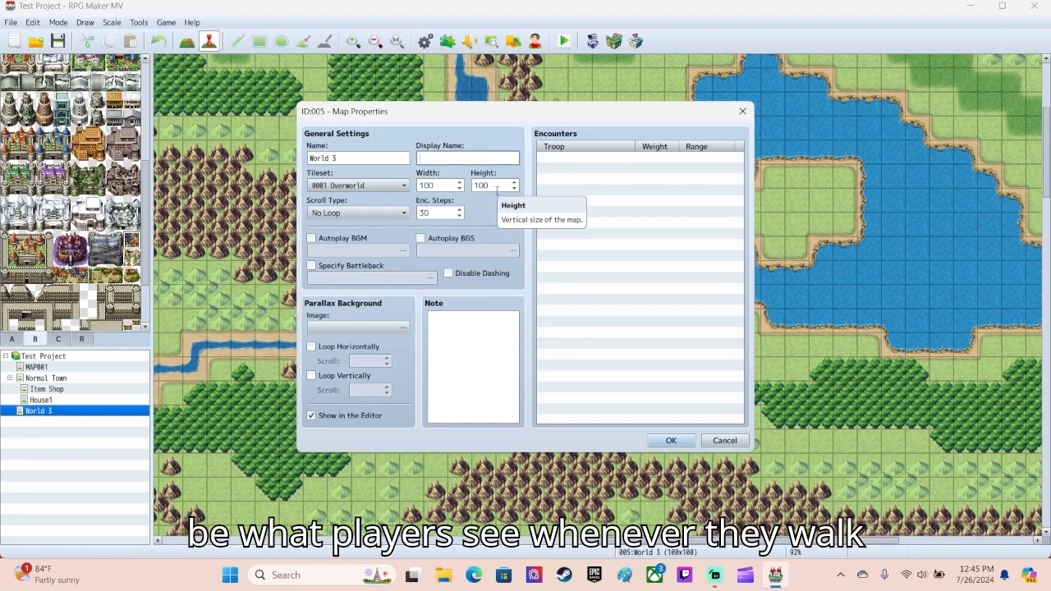
pyautogui.write('Ov')
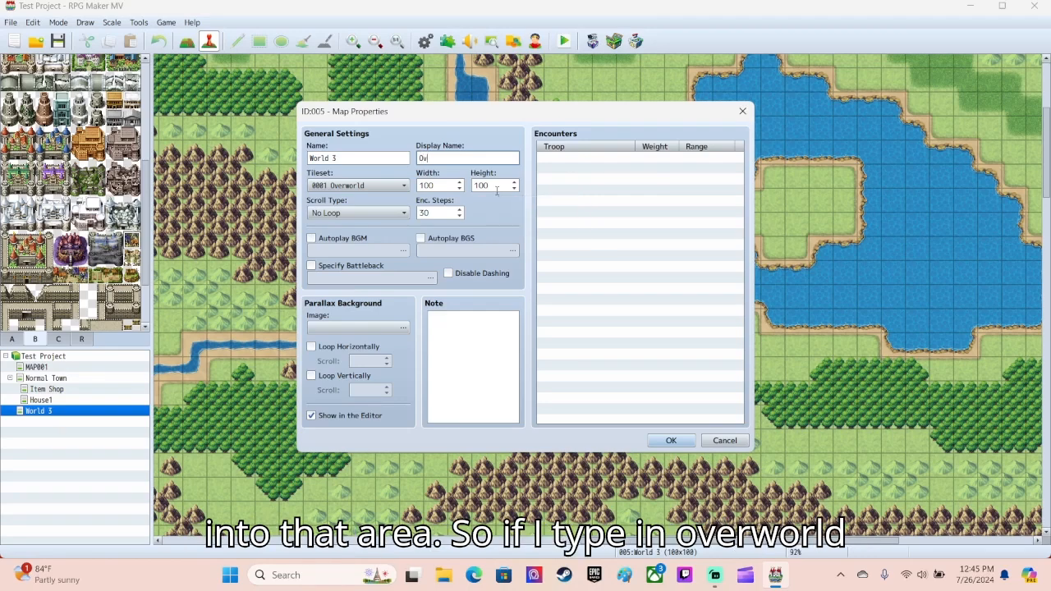
pyautogui.write('erworld')
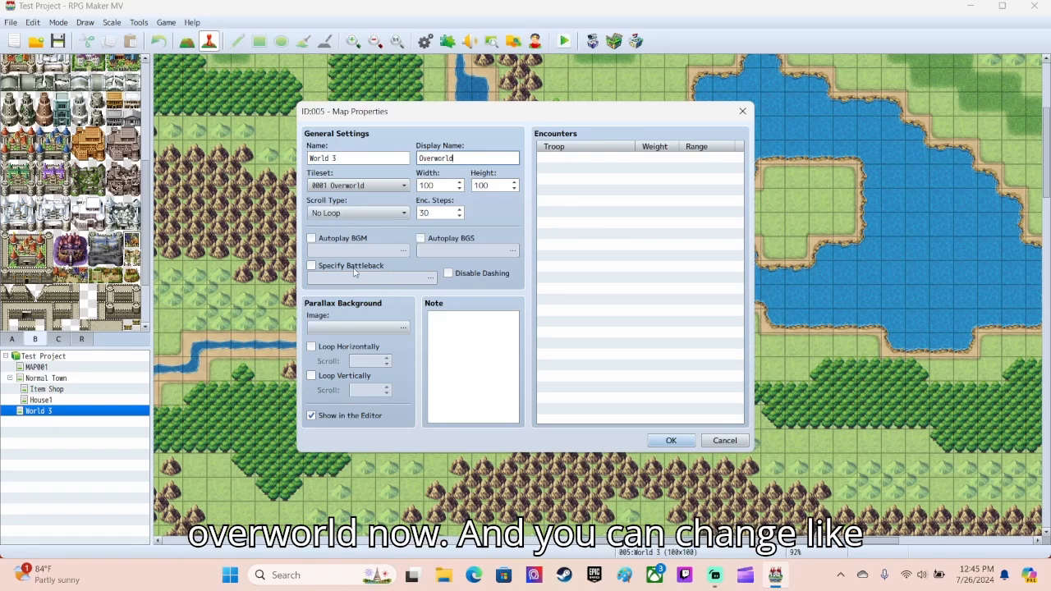
# - Set the encounter steps of the World 3 map to 10, with background music autoplay left off
pyautogui.click(312, 238)
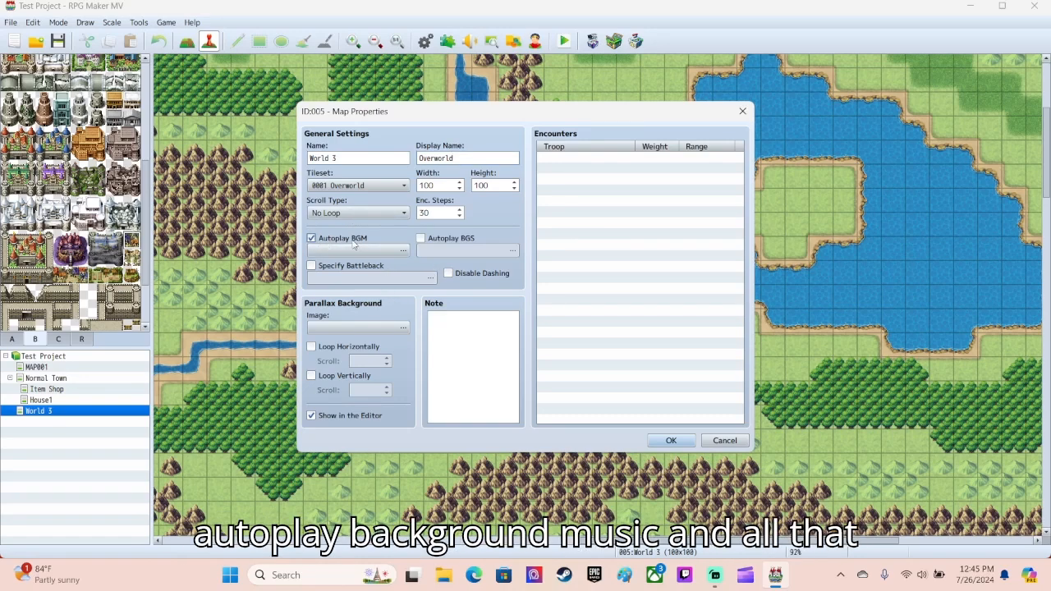
pyautogui.click(312, 239)
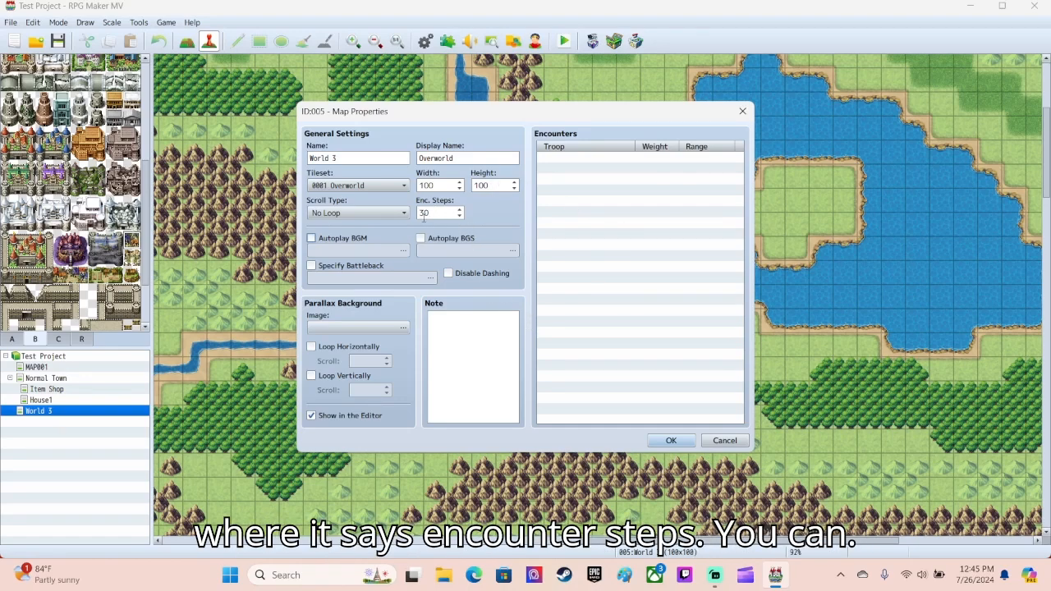
pyautogui.doubleClick(436, 213)
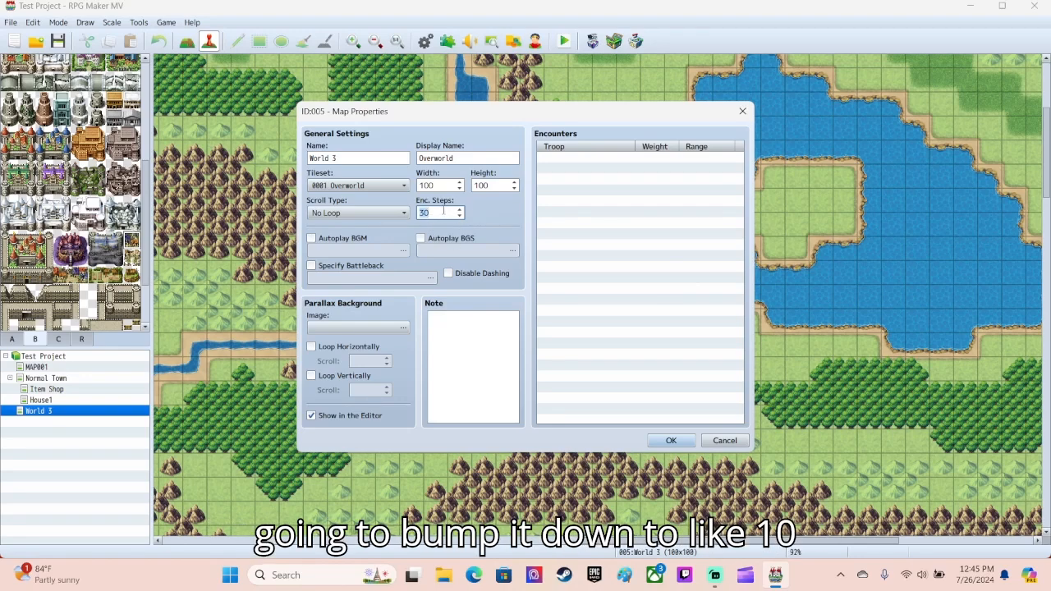
pyautogui.write('10')
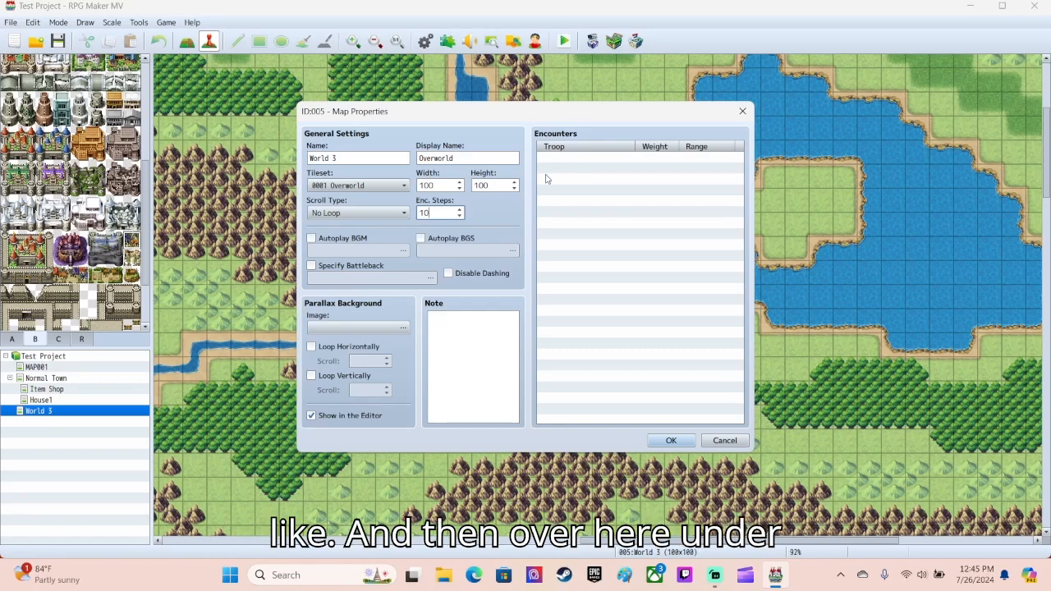
# - Add a Bat*2 troop encounter with weight 6 covering the entire map
pyautogui.doubleClick(572, 157)
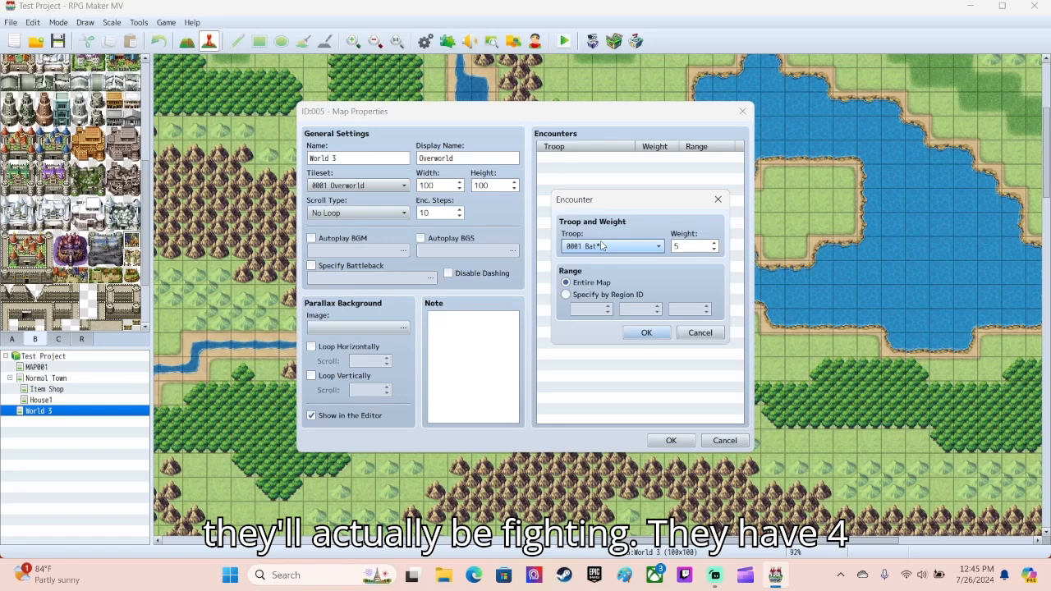
pyautogui.click(608, 248)
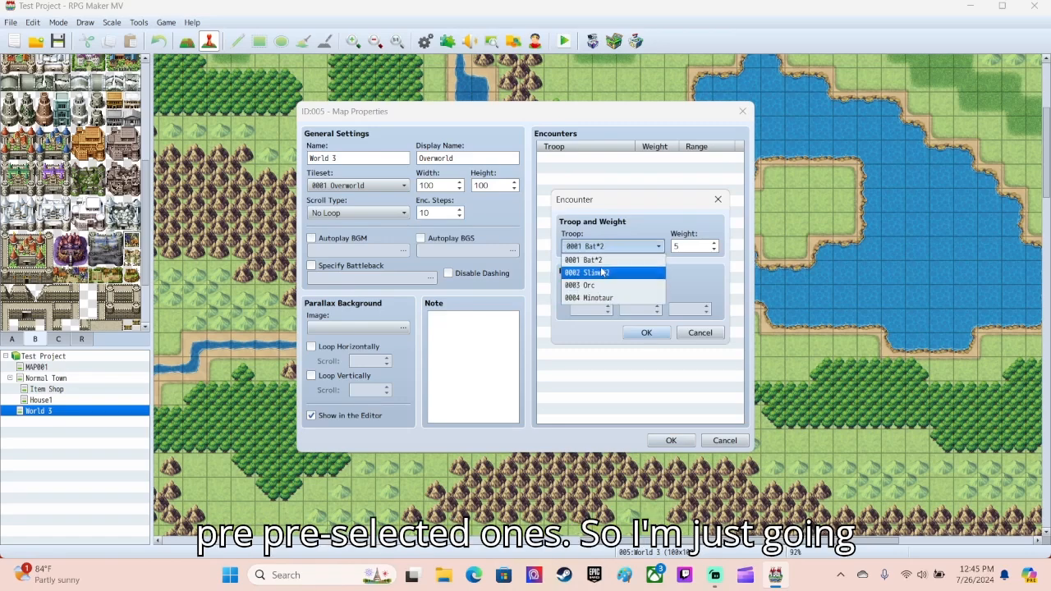
pyautogui.click(601, 261)
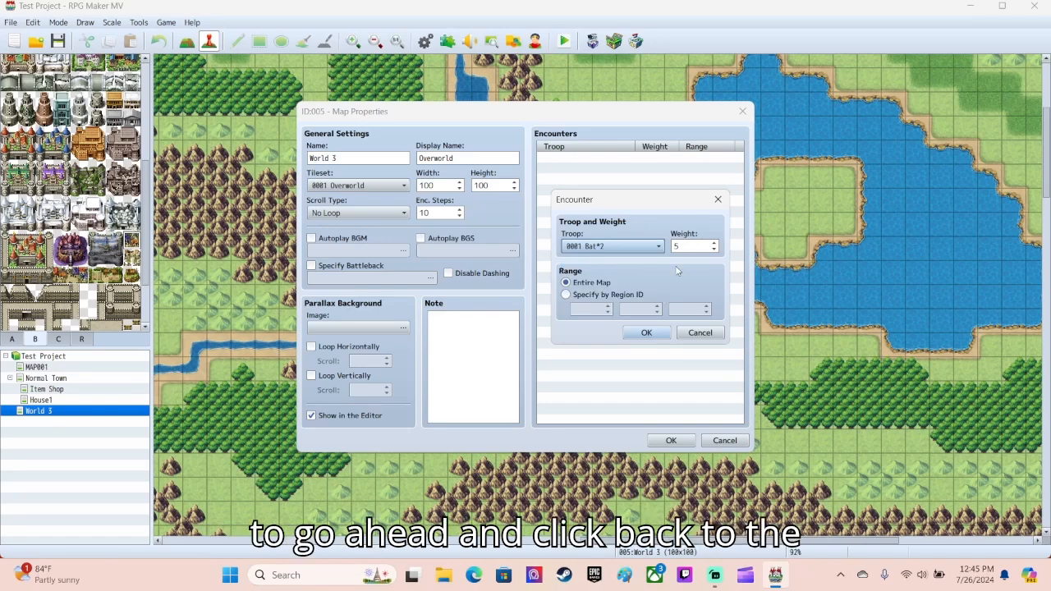
pyautogui.click(703, 244)
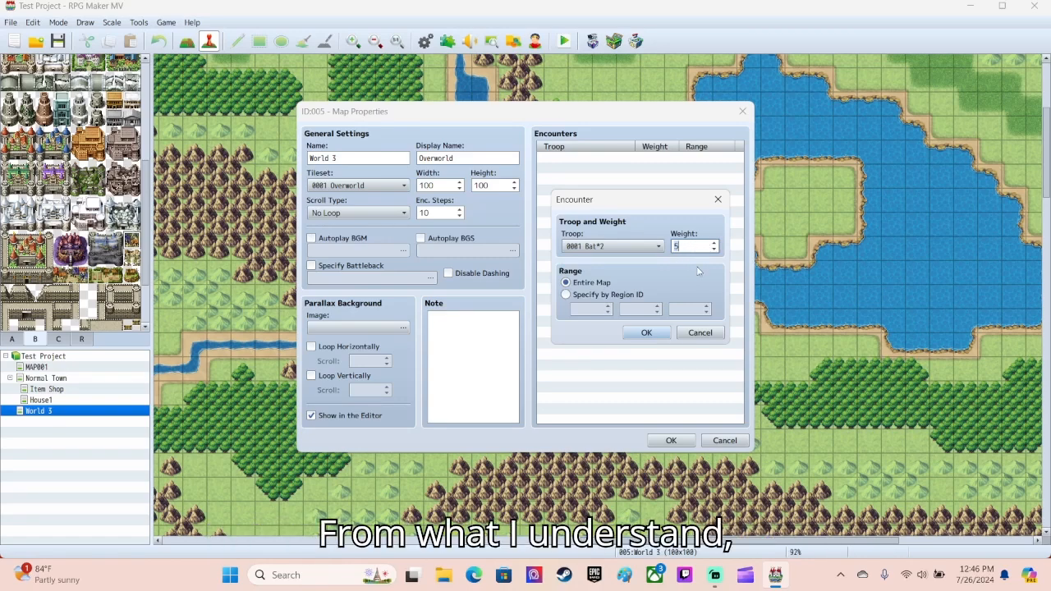
pyautogui.doubleClick(690, 245)
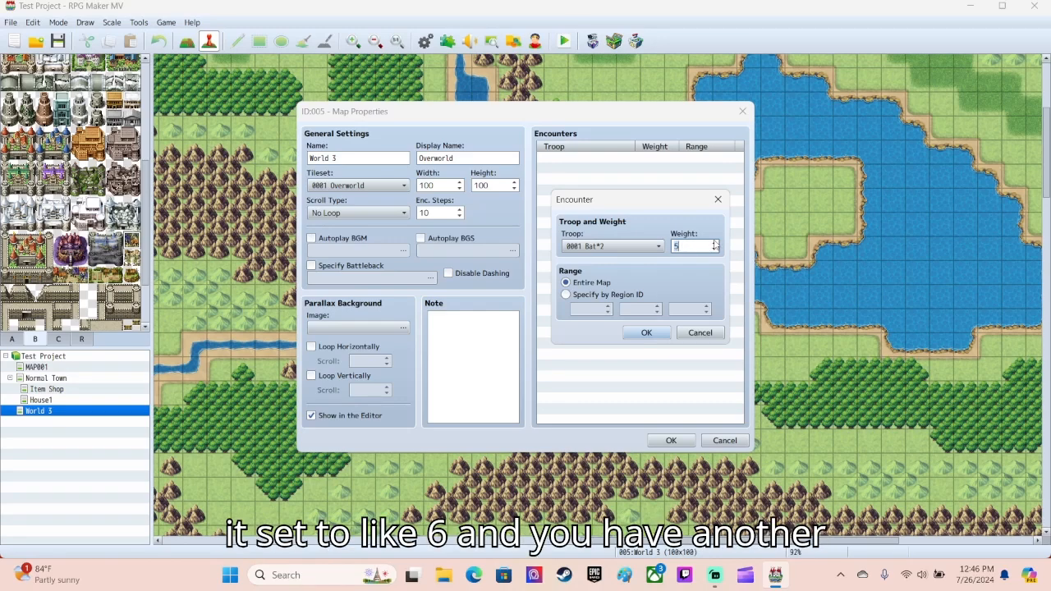
pyautogui.click(646, 332)
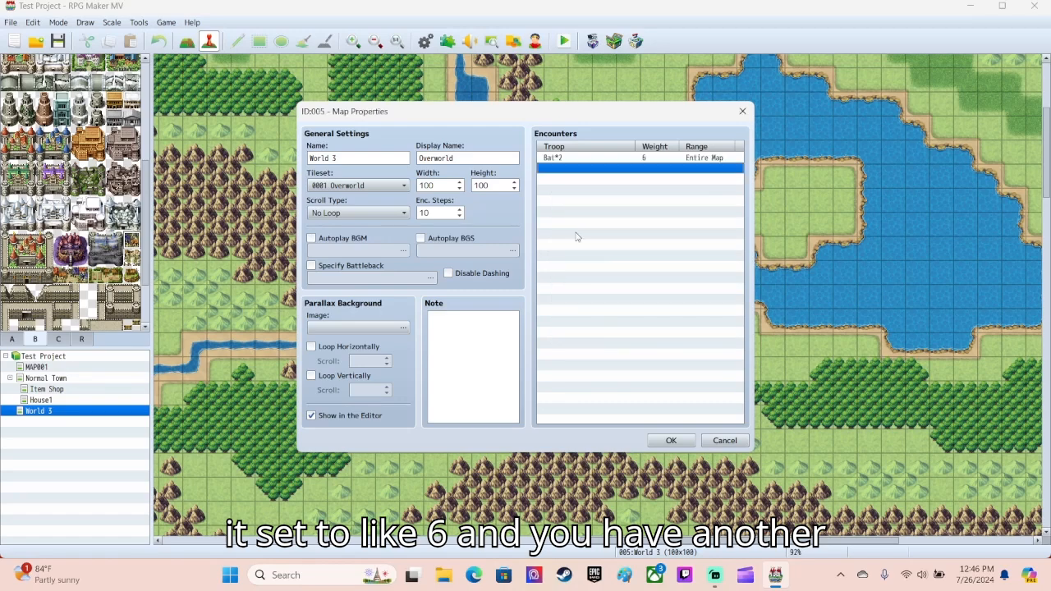
# - Add a Slime*2 troop encounter with weight 4 covering the entire map and apply the map properties
pyautogui.doubleClick(562, 185)
pyautogui.click(594, 246)
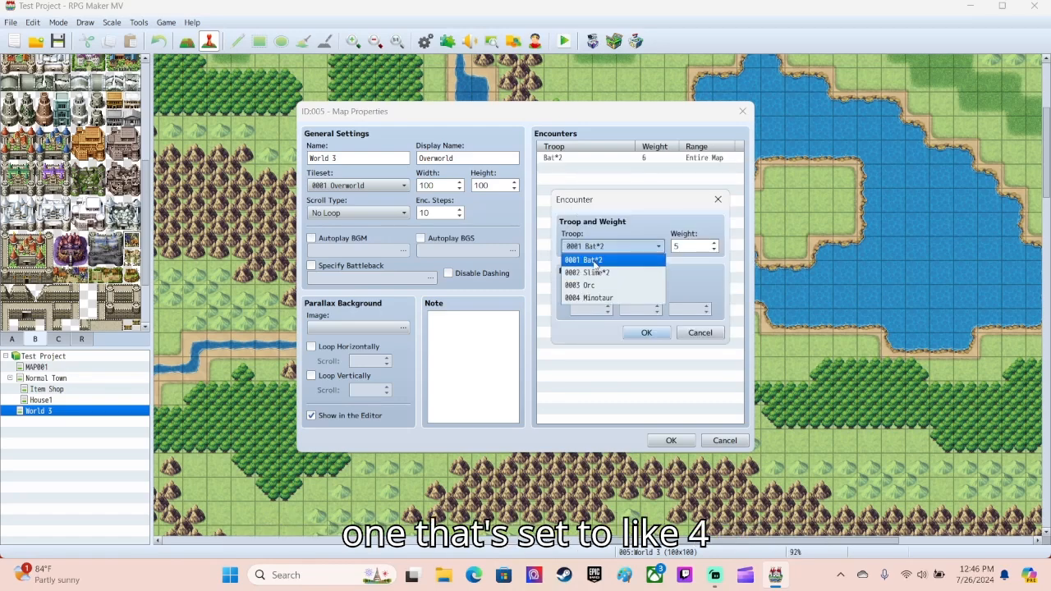
pyautogui.click(599, 264)
pyautogui.click(714, 249)
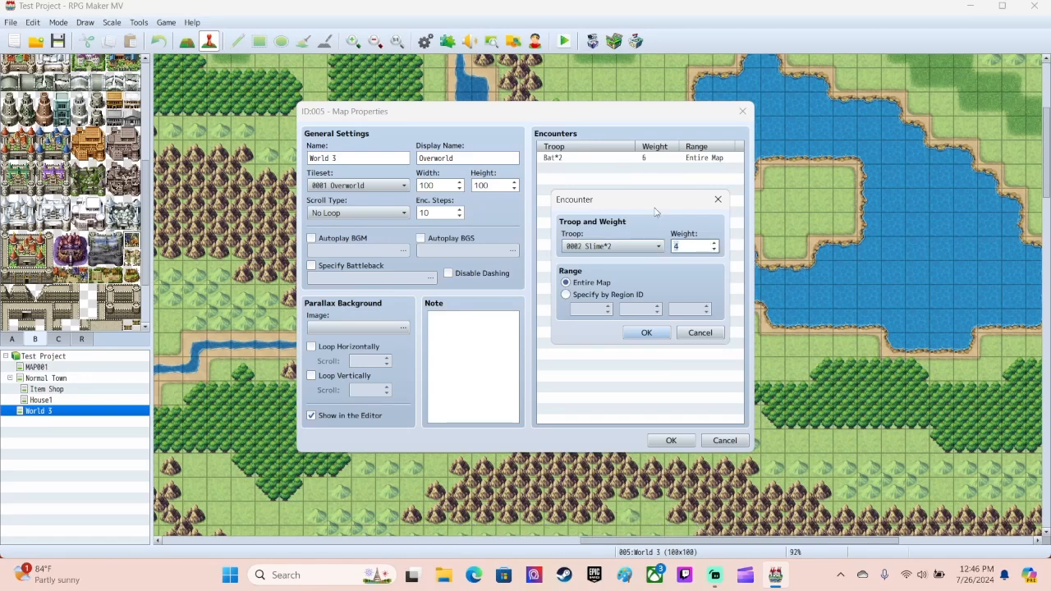
pyautogui.click(647, 332)
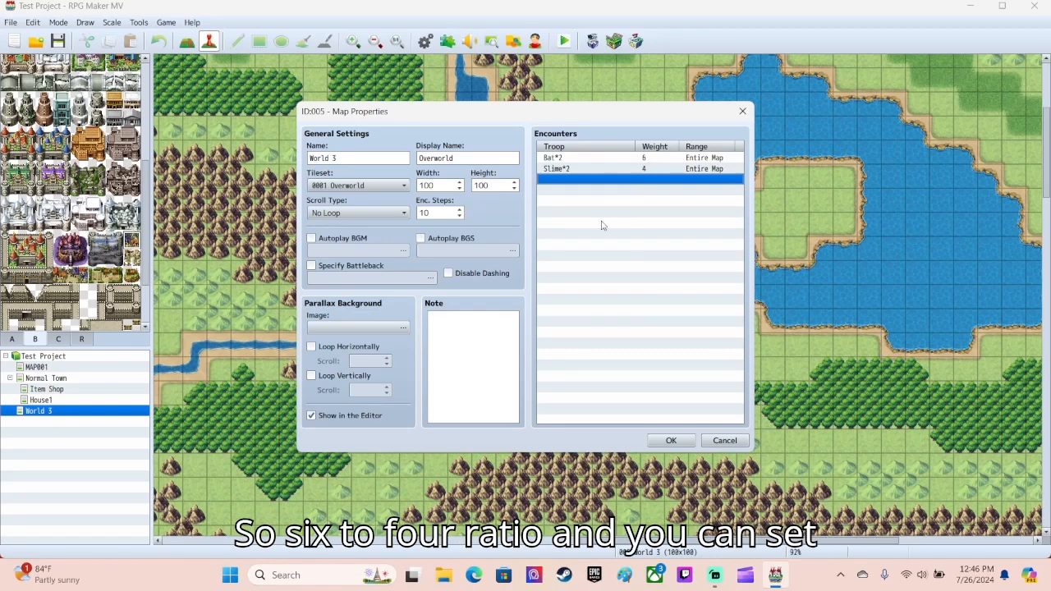
pyautogui.click(637, 158)
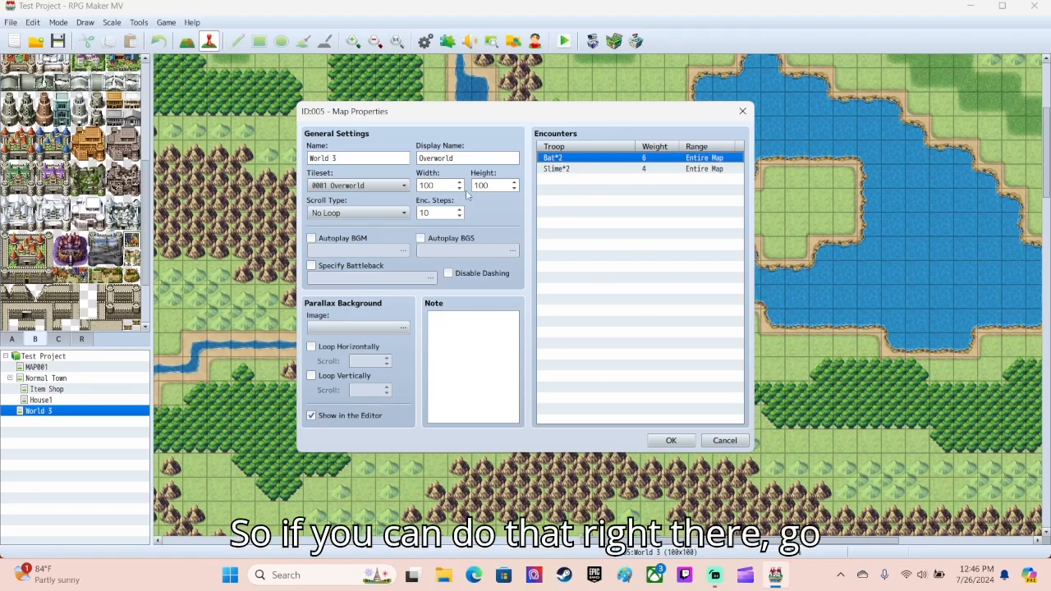
pyautogui.click(671, 440)
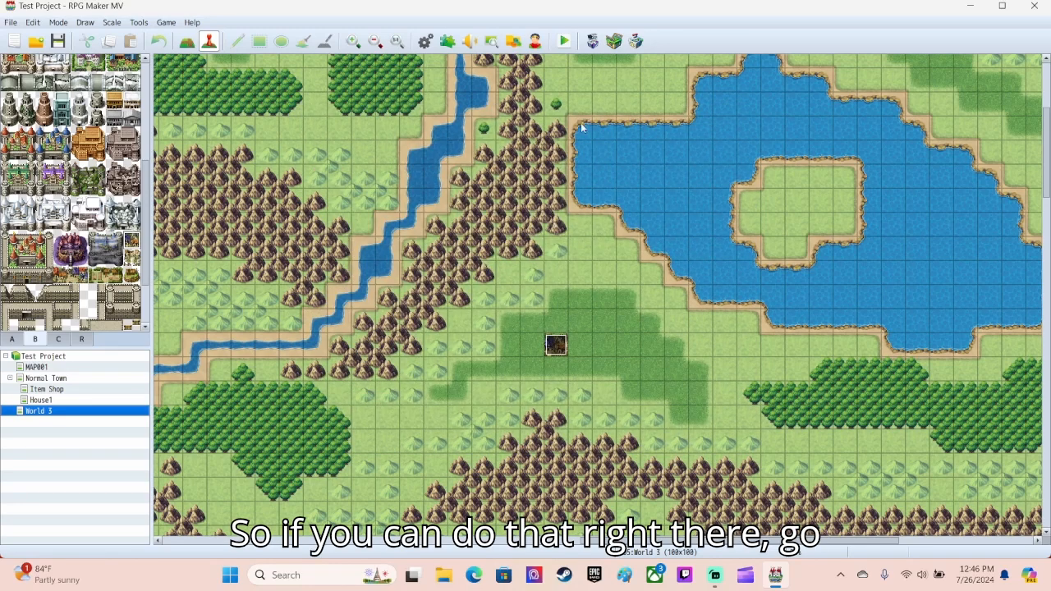
# - Playtest the project and walk from Normal Town onto the overworld until a random encounter starts
pyautogui.click(569, 43)
pyautogui.click(479, 301)
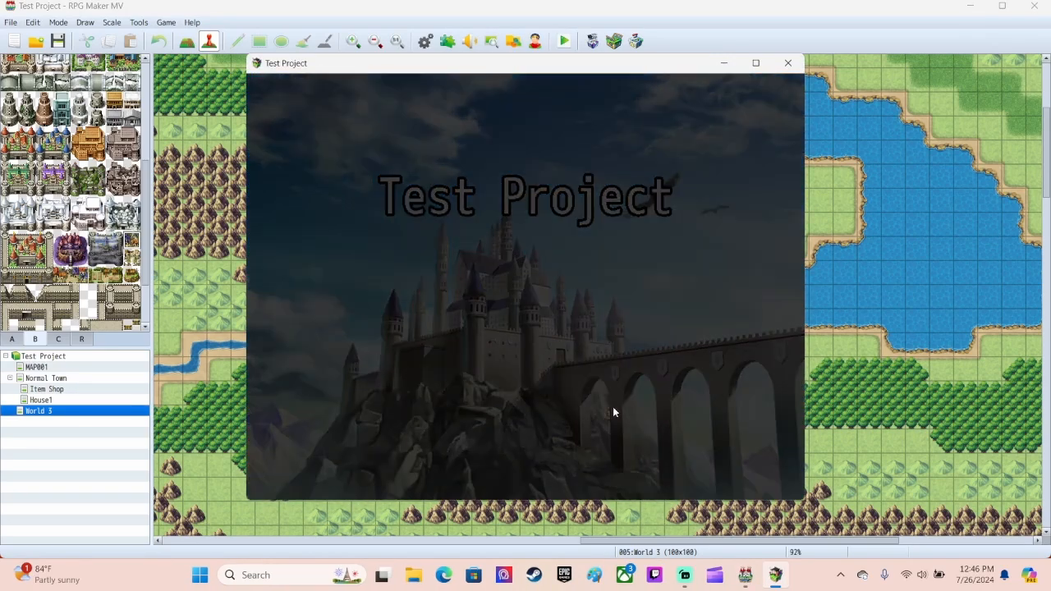
pyautogui.press('Down')
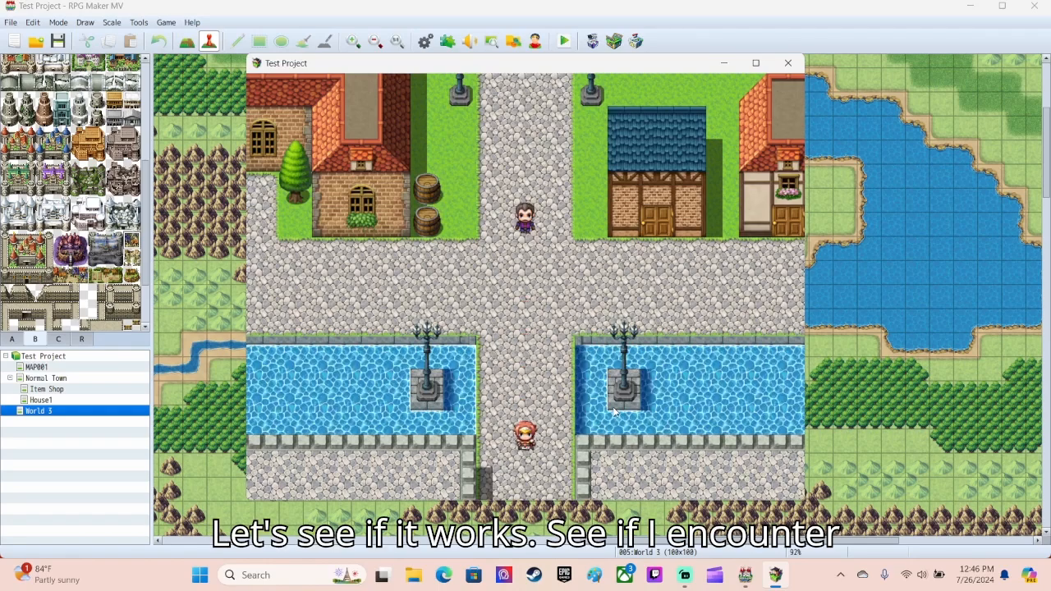
pyautogui.press('Right')
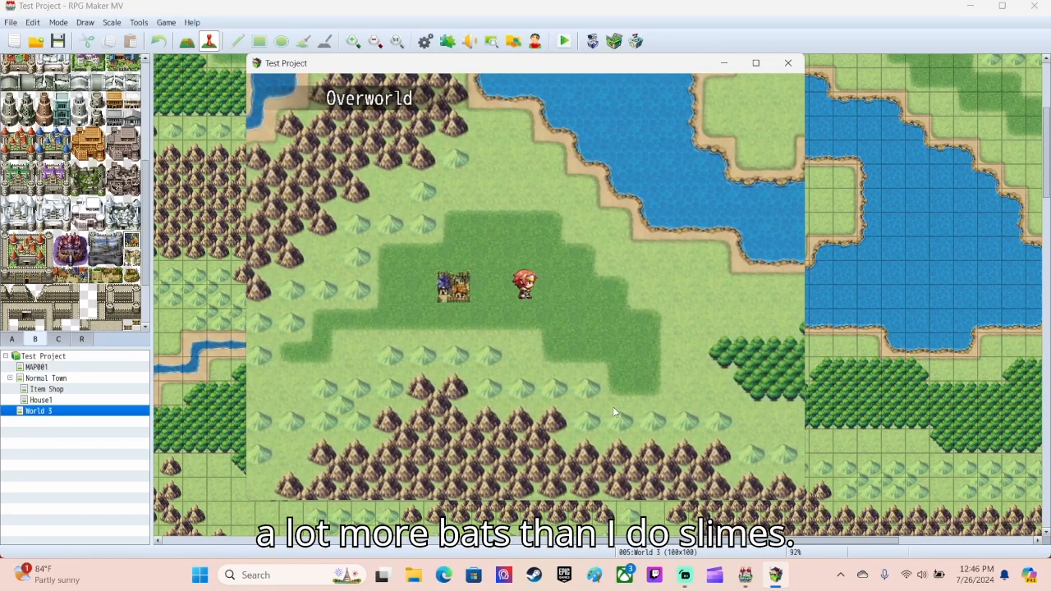
pyautogui.press('Down')
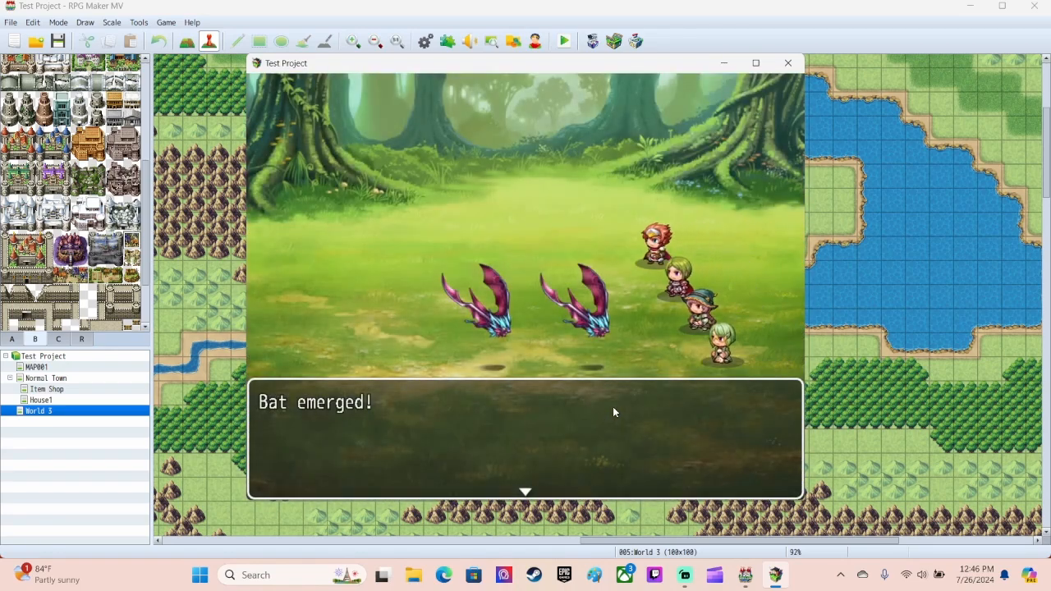
# - Try to escape from the battle against the two bats
pyautogui.press('Return')
pyautogui.press('Down')
pyautogui.press('Return')
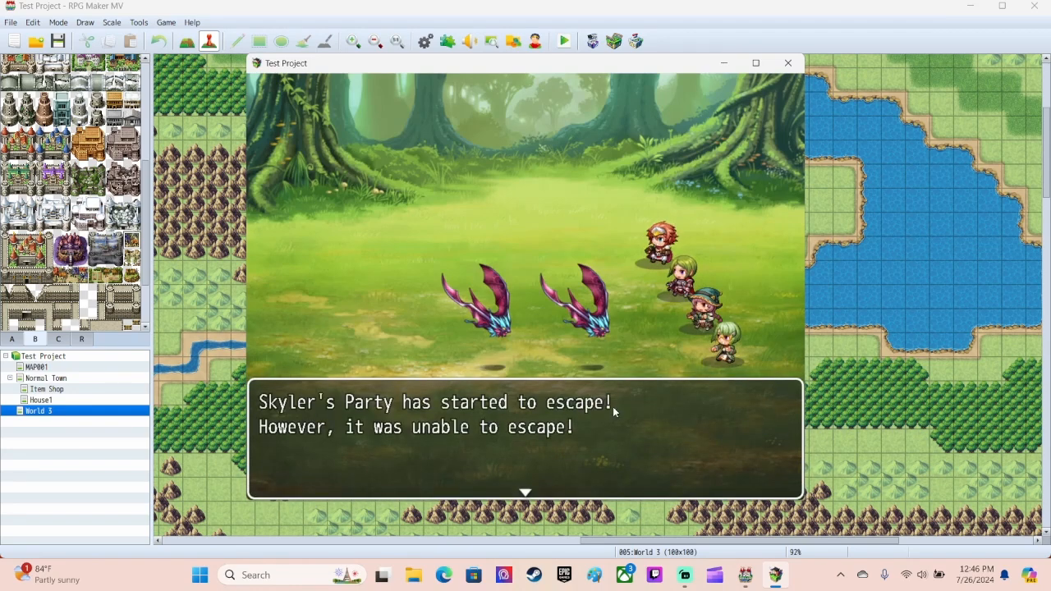
pyautogui.press('Return')
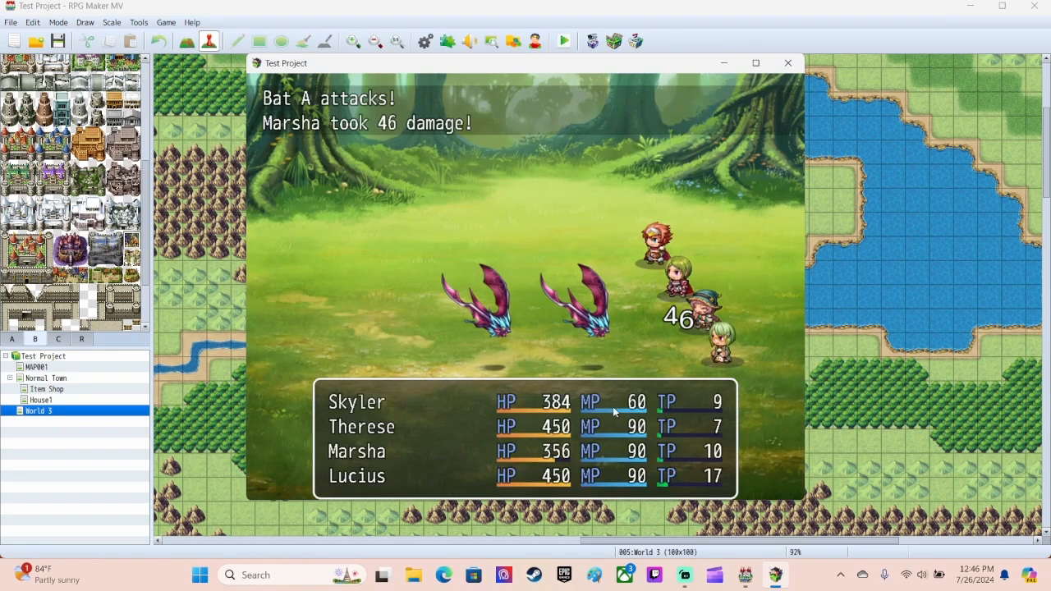
# - Fight a round against the bats using the Attack command for the party members
pyautogui.press('Return')
pyautogui.press('Return')
pyautogui.press('Return')
pyautogui.press('Return')
pyautogui.press('Return')
pyautogui.press('Return')
pyautogui.press('Return')
pyautogui.press('Return')
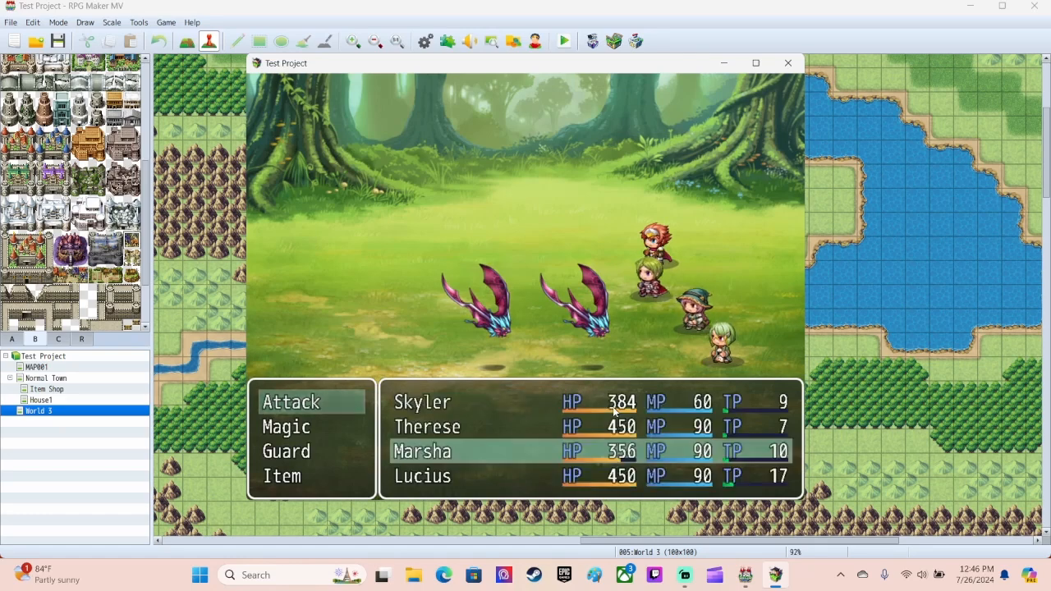
pyautogui.press('Return')
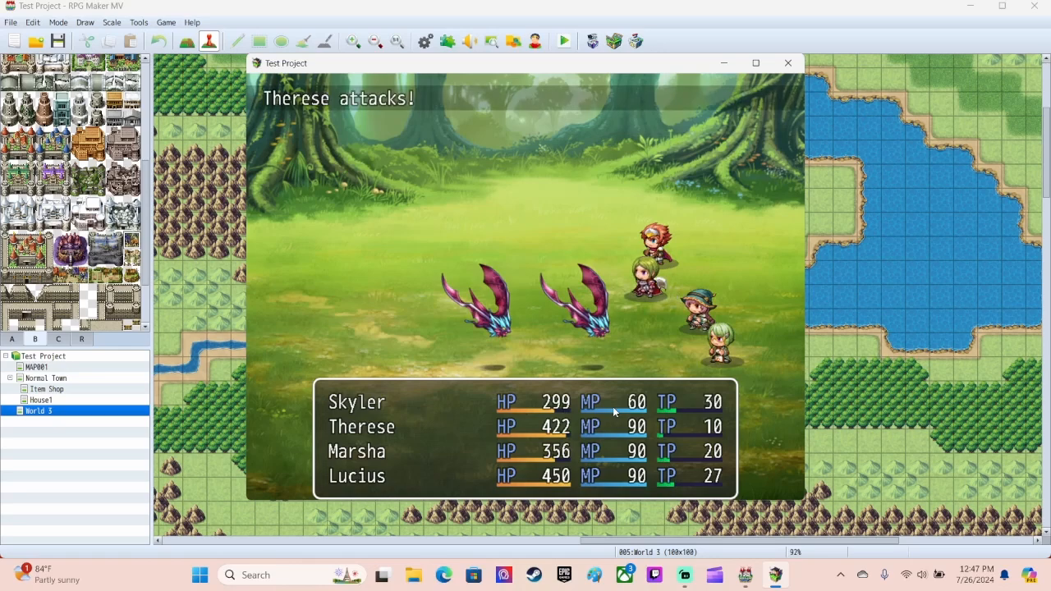
# - Try again to escape from the bat battle and close the playtest
pyautogui.press('Down')
pyautogui.press('Return')
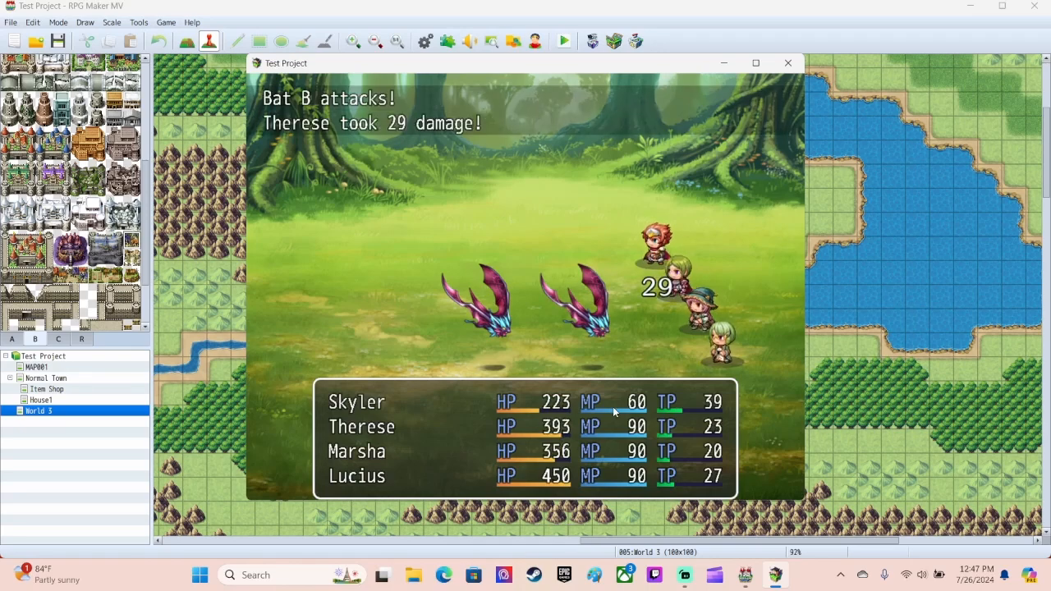
pyautogui.press('Return')
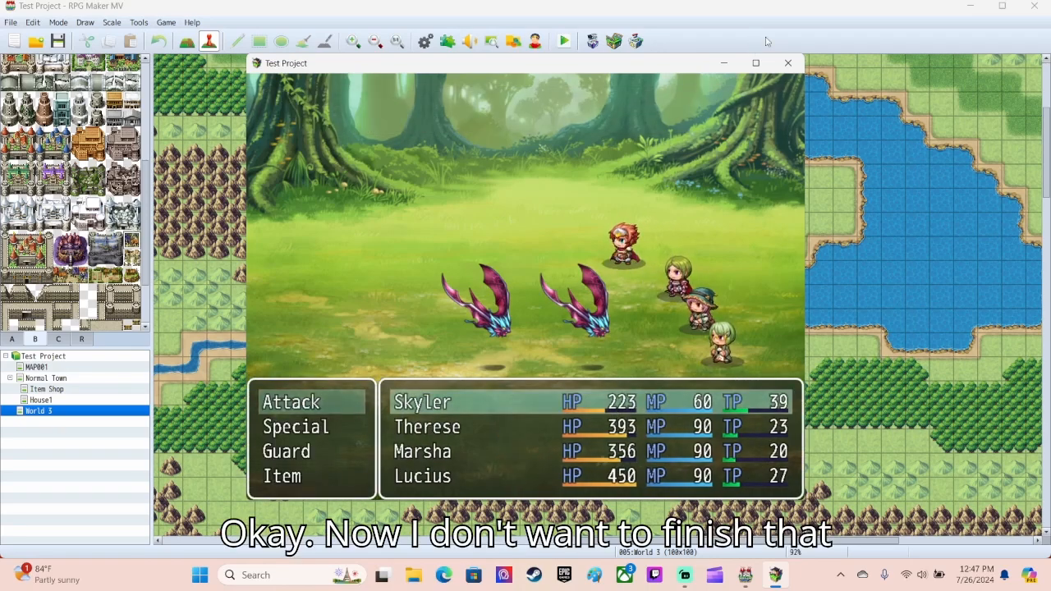
pyautogui.click(788, 62)
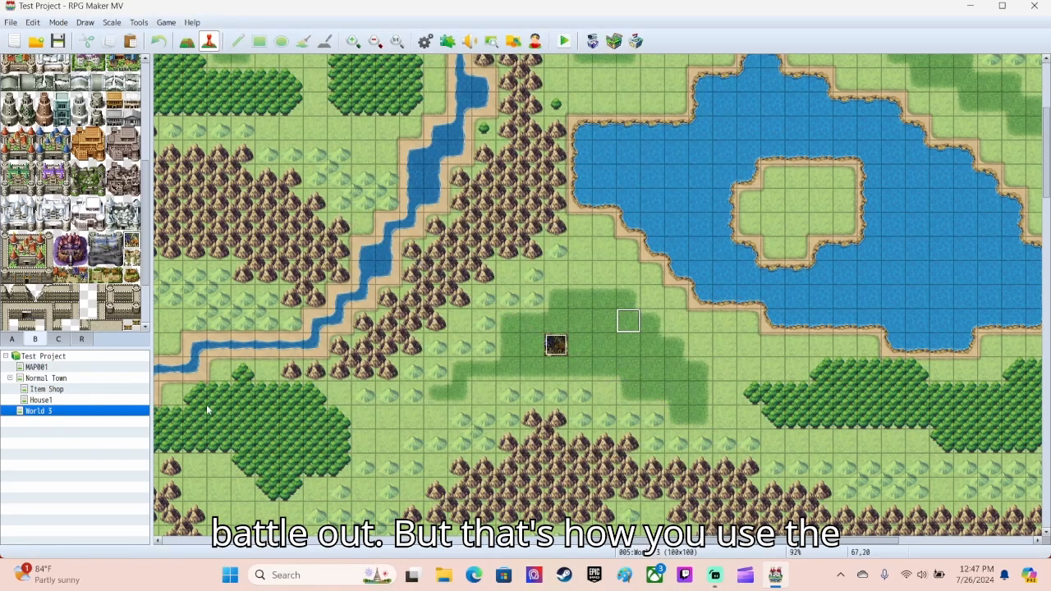
# - Review the encounter list in the World 3 map properties and close them without changes
pyautogui.rightClick(38, 410)
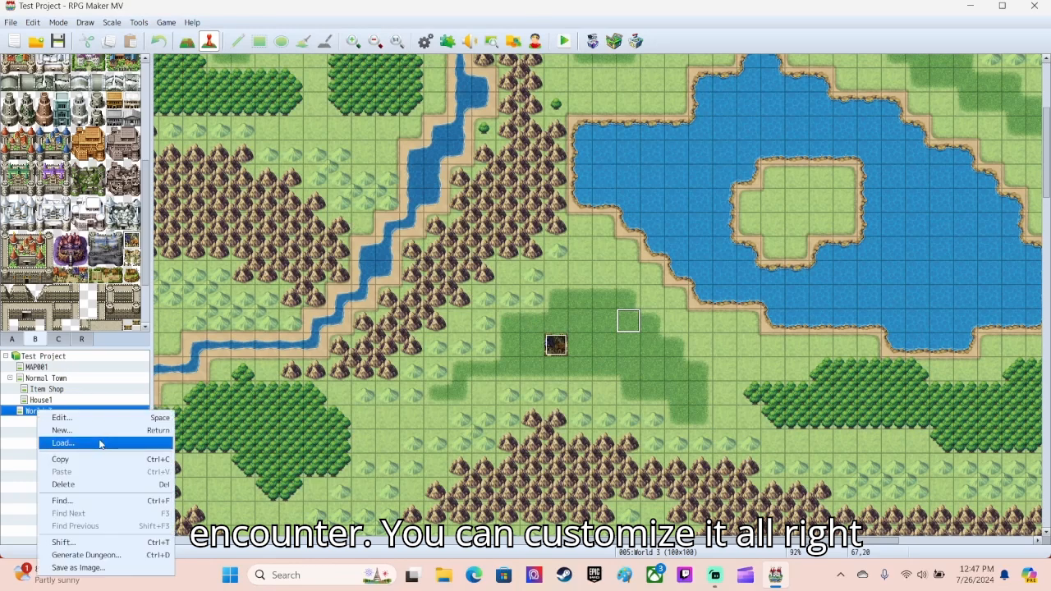
pyautogui.click(59, 418)
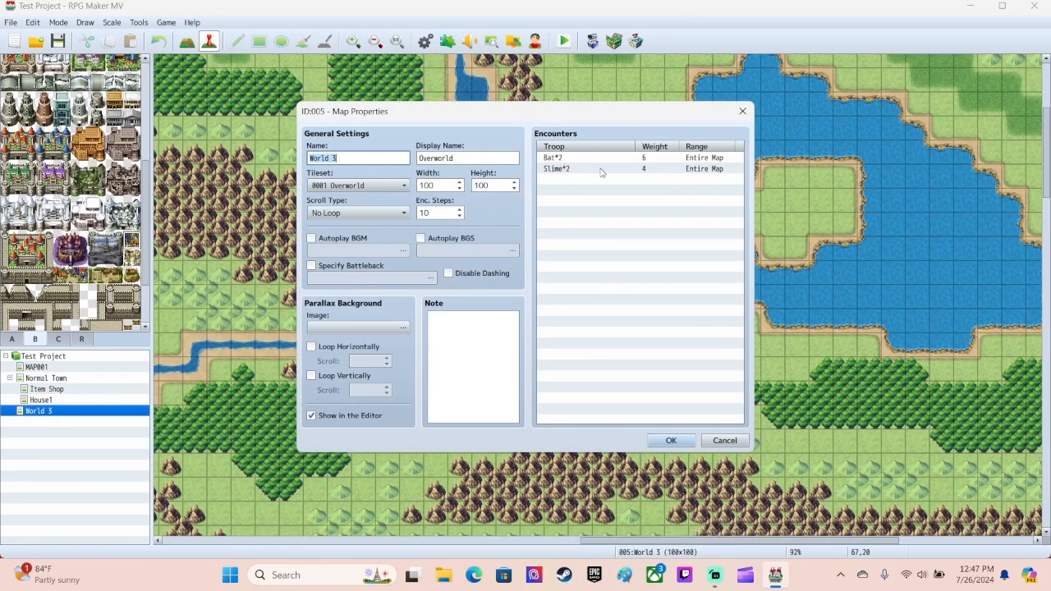
pyautogui.click(565, 158)
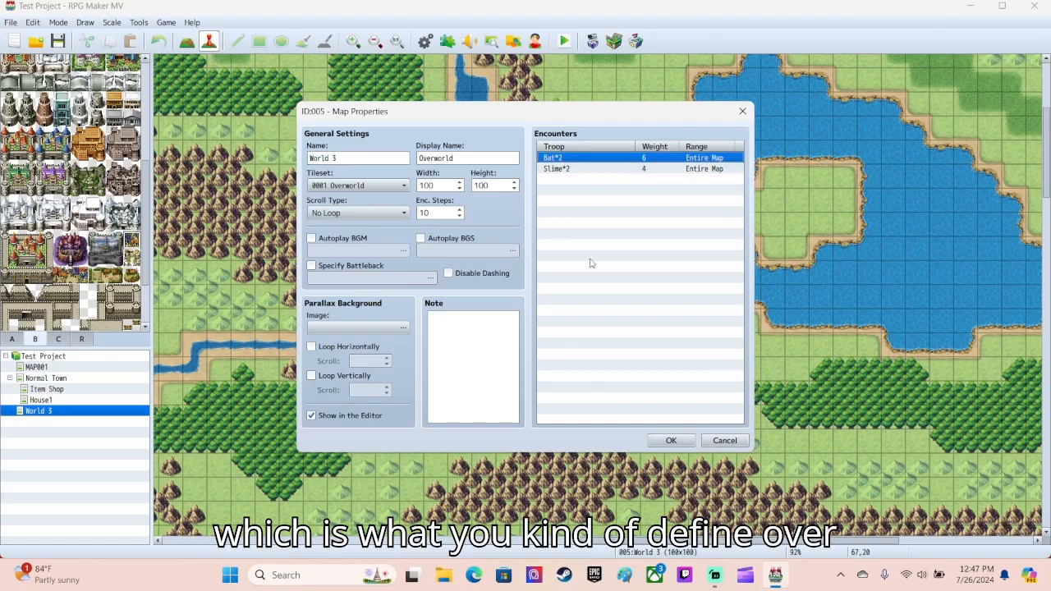
pyautogui.click(725, 441)
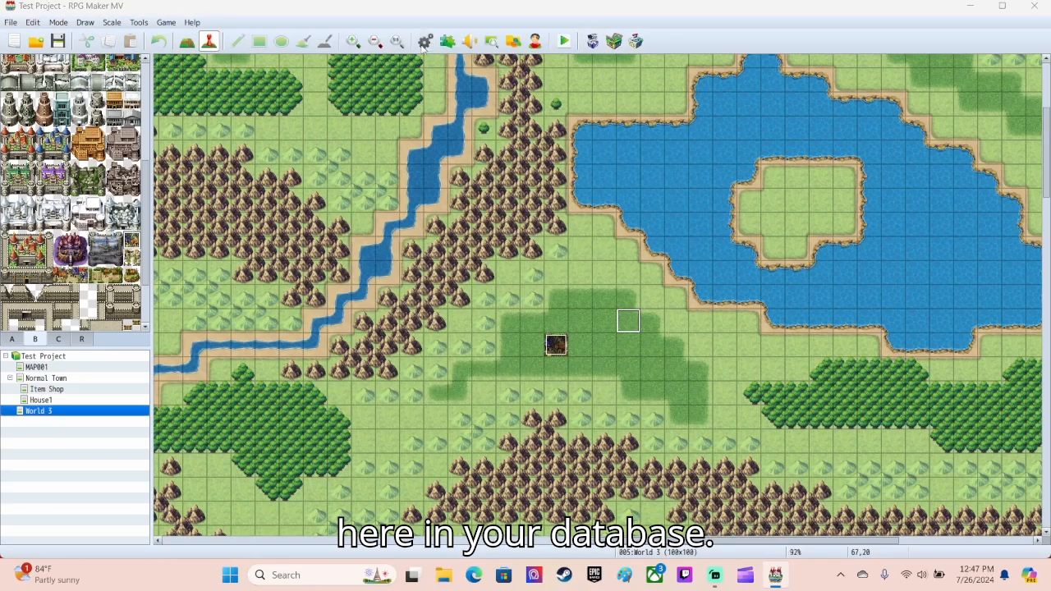
# - Examine the Troops and Enemies lists in the database, ending on the Bat enemy
pyautogui.click(426, 41)
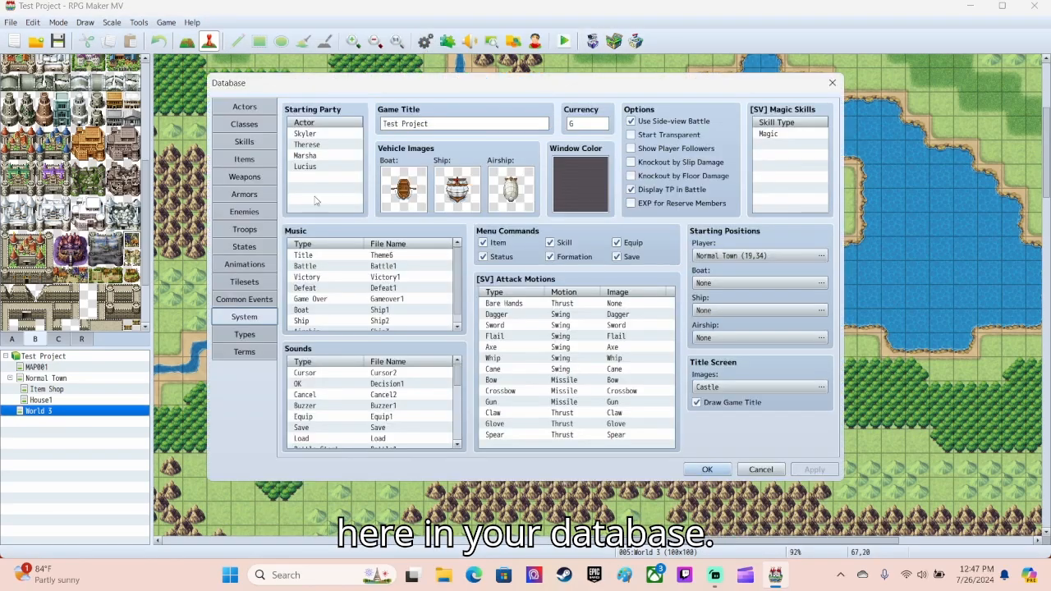
pyautogui.click(248, 229)
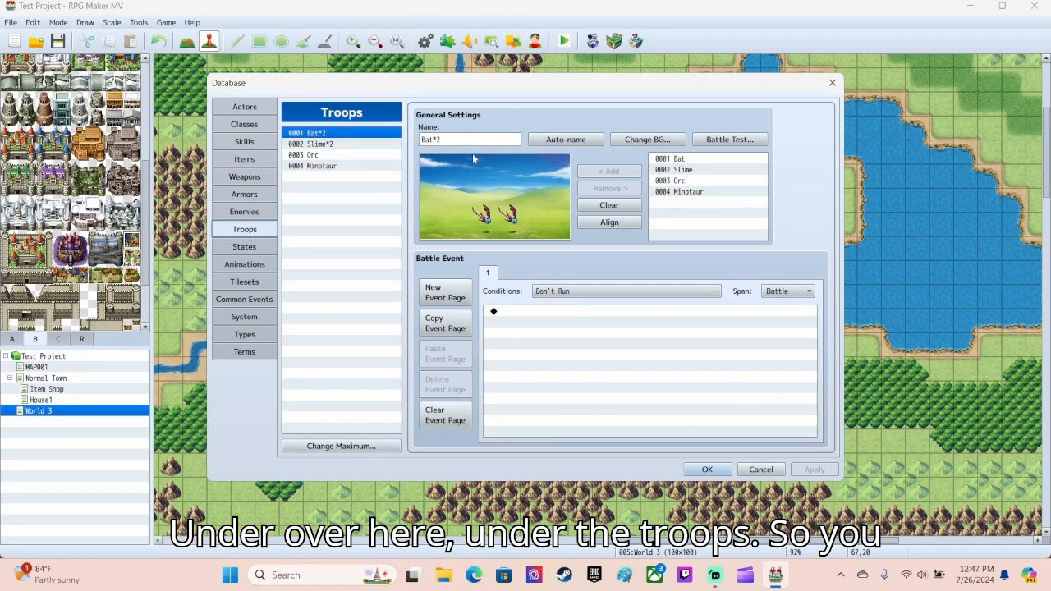
pyautogui.click(244, 211)
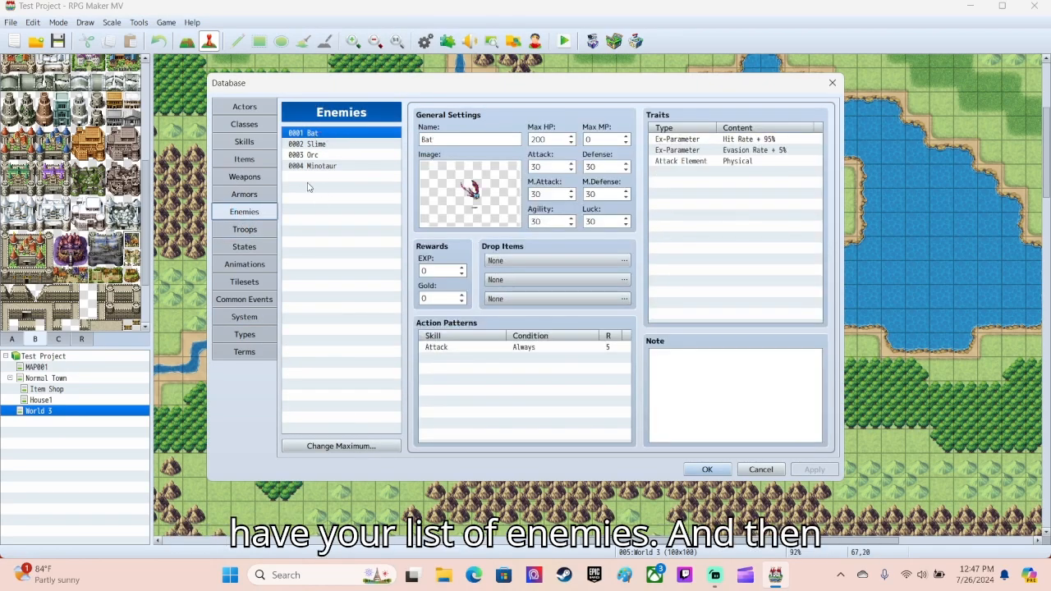
pyautogui.click(246, 232)
pyautogui.click(247, 212)
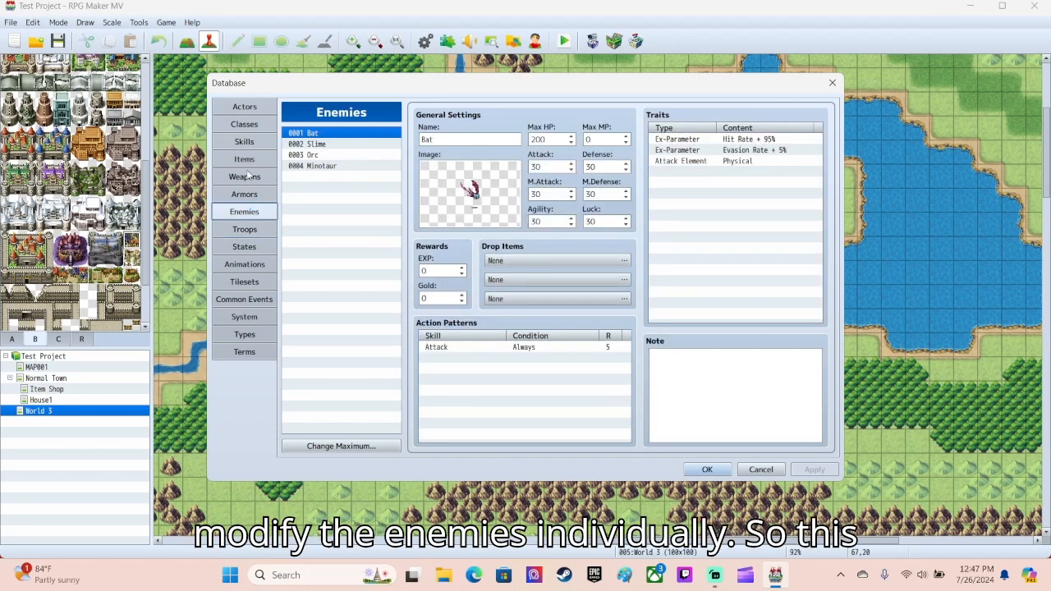
# - Set the Bat enemy's maximum HP to 100 and its rewards to 5 EXP and 5 gold
pyautogui.doubleClick(546, 139)
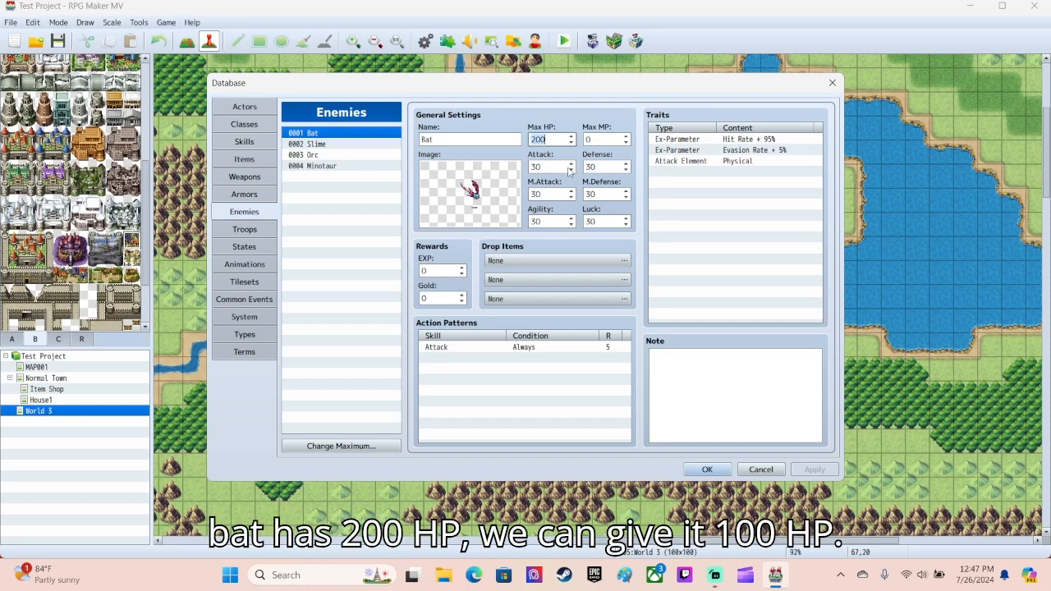
pyautogui.write('10')
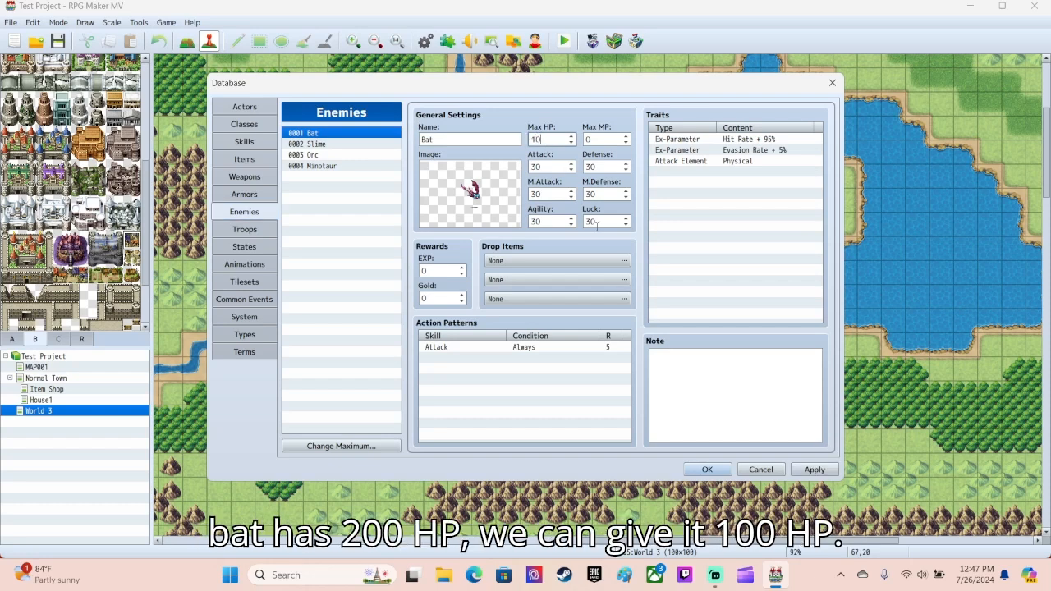
pyautogui.write('0')
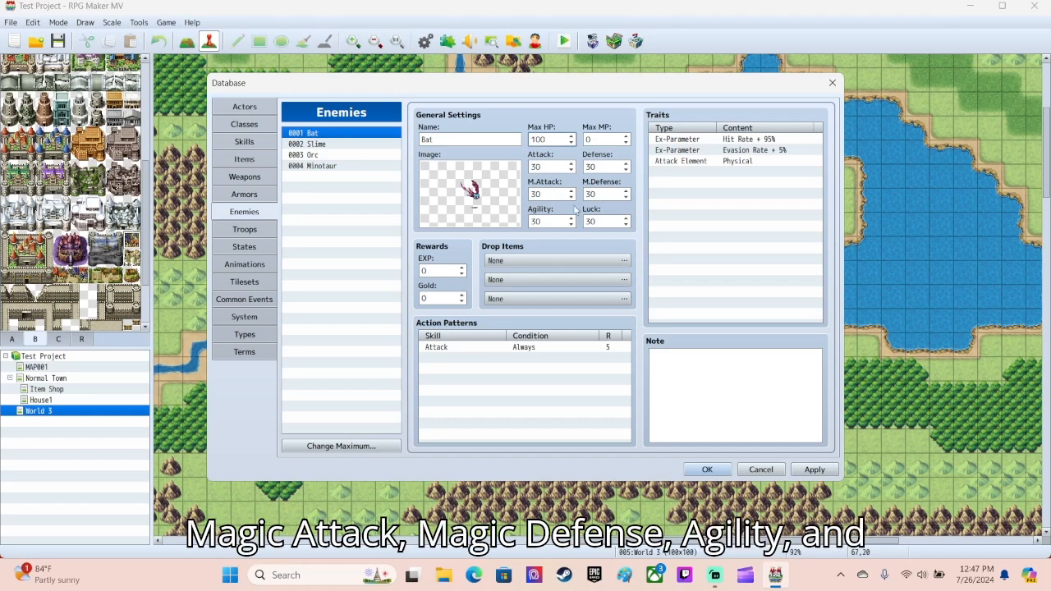
pyautogui.click(439, 271)
pyautogui.write('5')
pyautogui.click(437, 299)
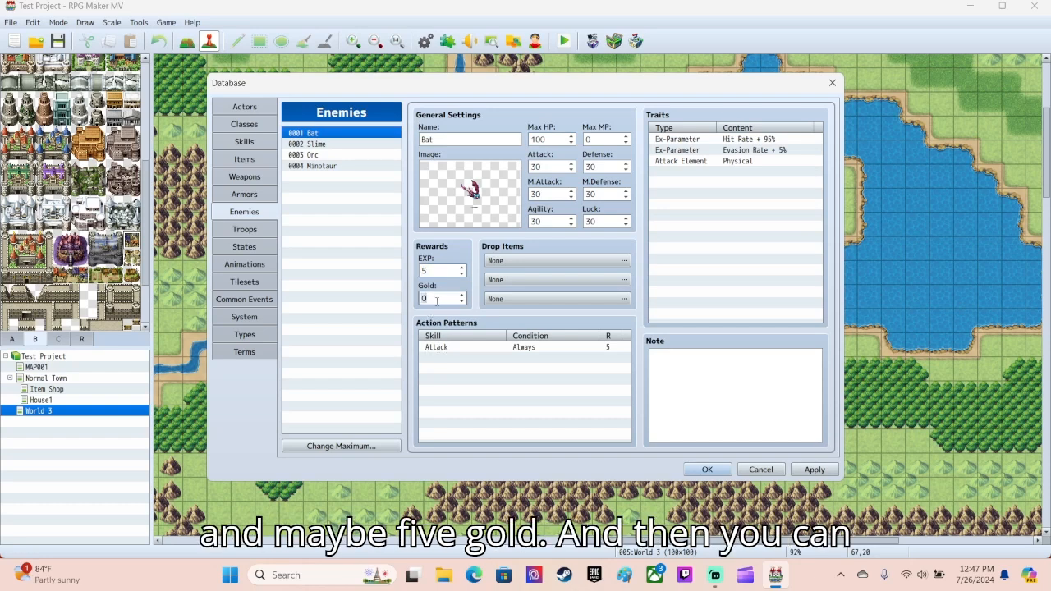
pyautogui.write('5')
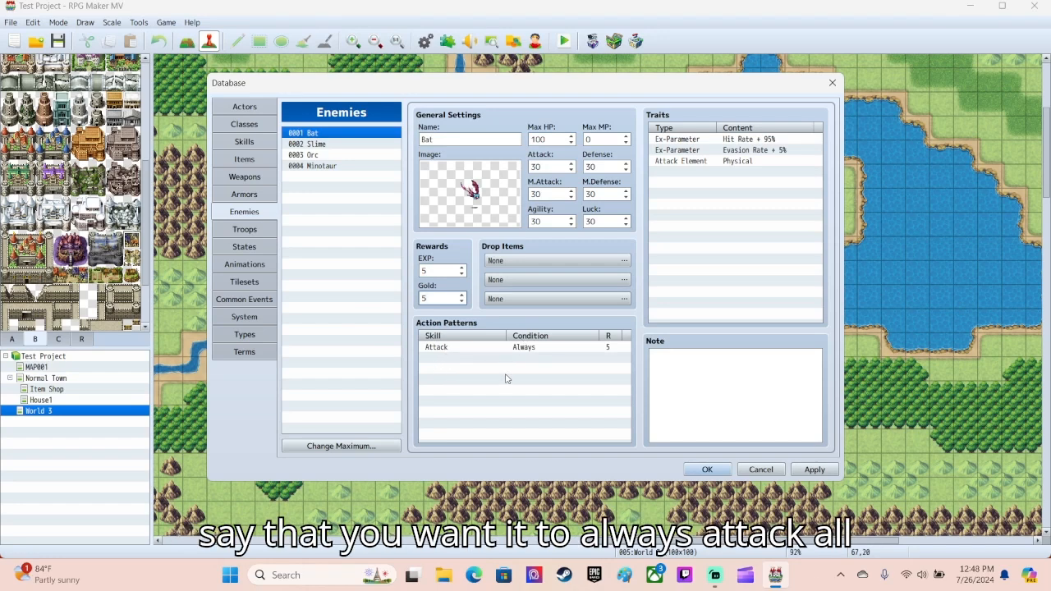
# - Add a Dual Attack action pattern to the Bat with rating 6 and an HP condition of 0% to 50%
pyautogui.doubleClick(439, 359)
pyautogui.click(493, 303)
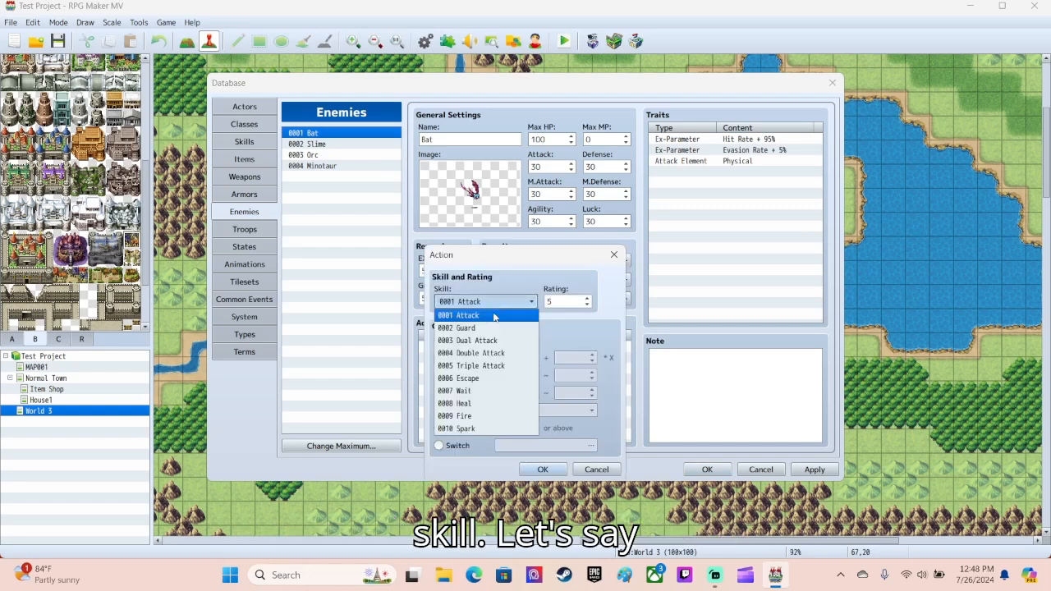
pyautogui.click(477, 345)
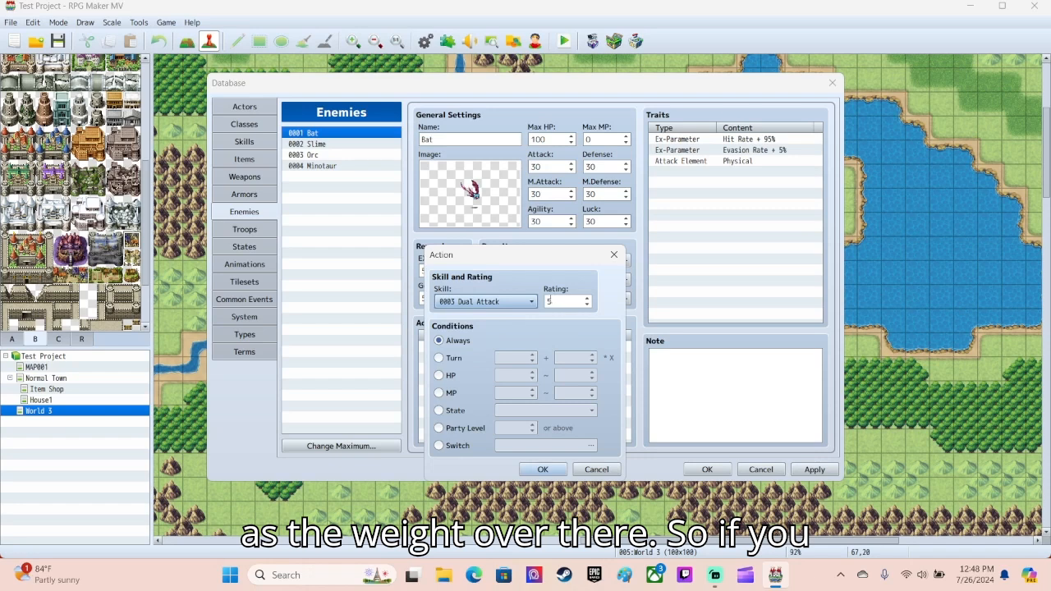
pyautogui.click(553, 303)
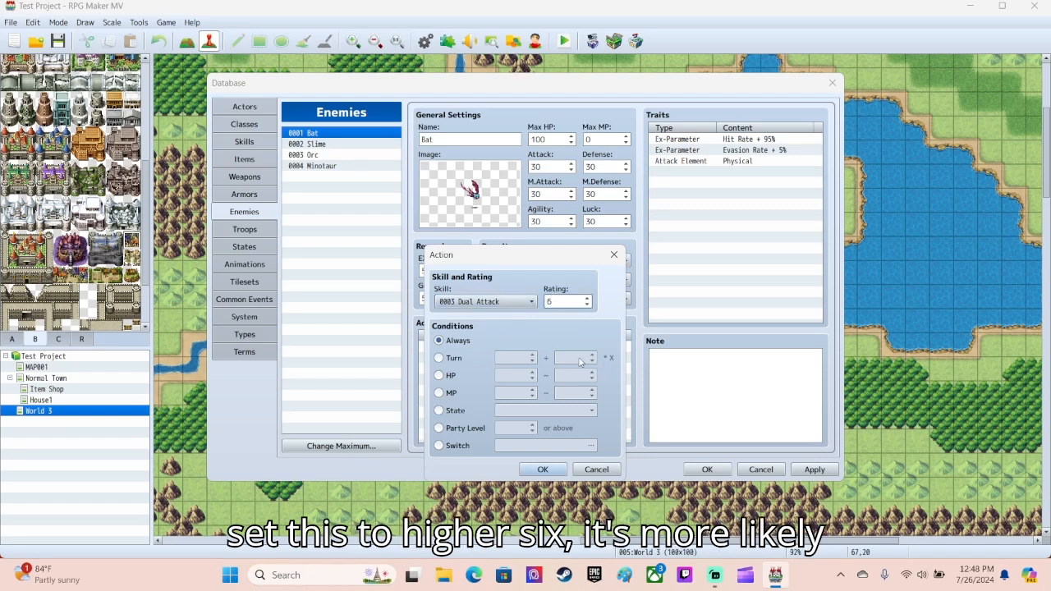
pyautogui.press('BackSpace')
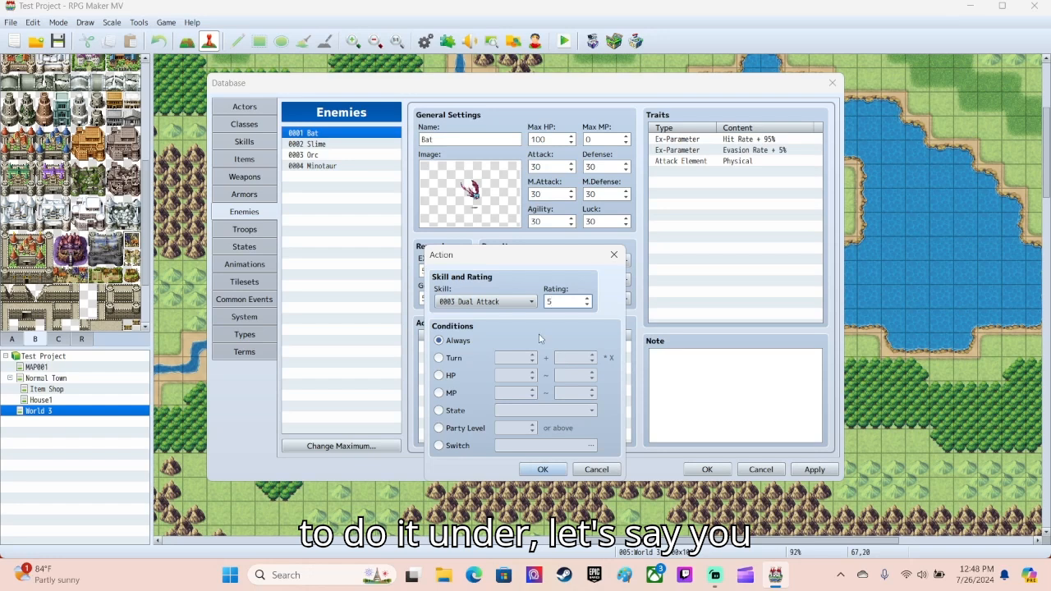
pyautogui.click(439, 377)
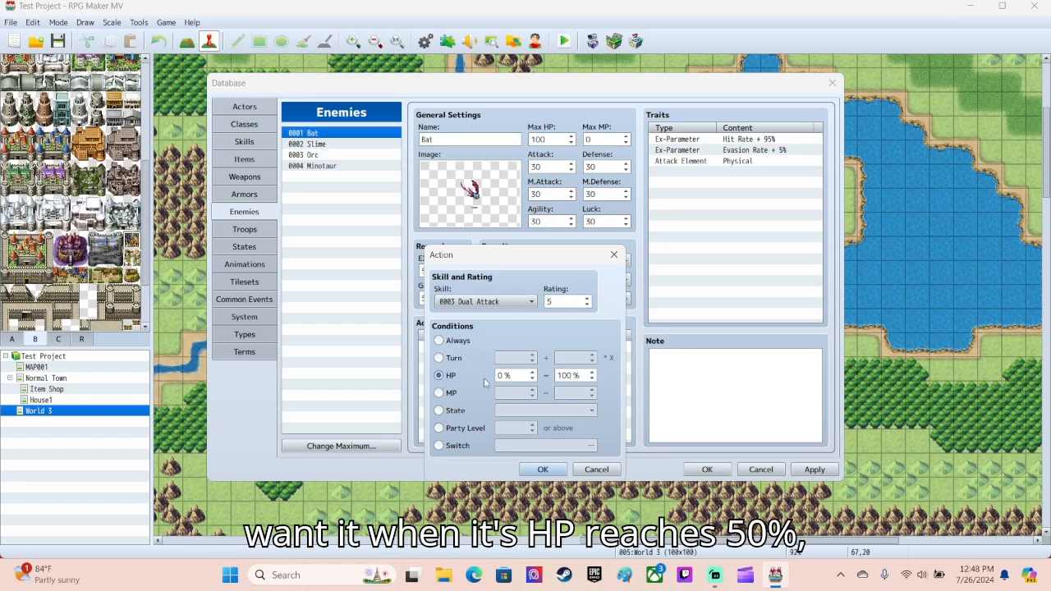
pyautogui.doubleClick(565, 376)
pyautogui.write('5')
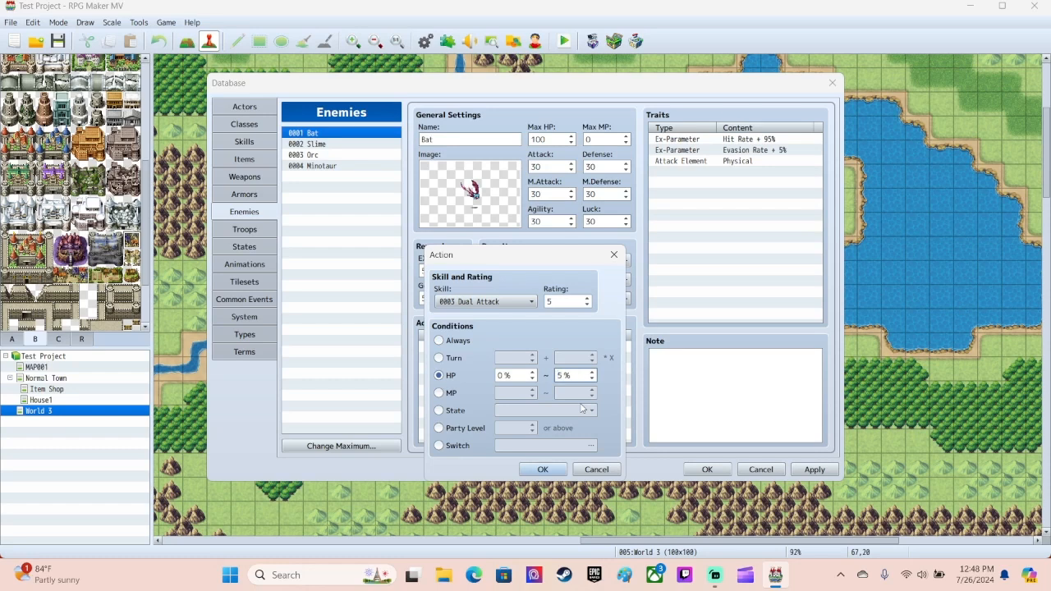
pyautogui.doubleClick(560, 300)
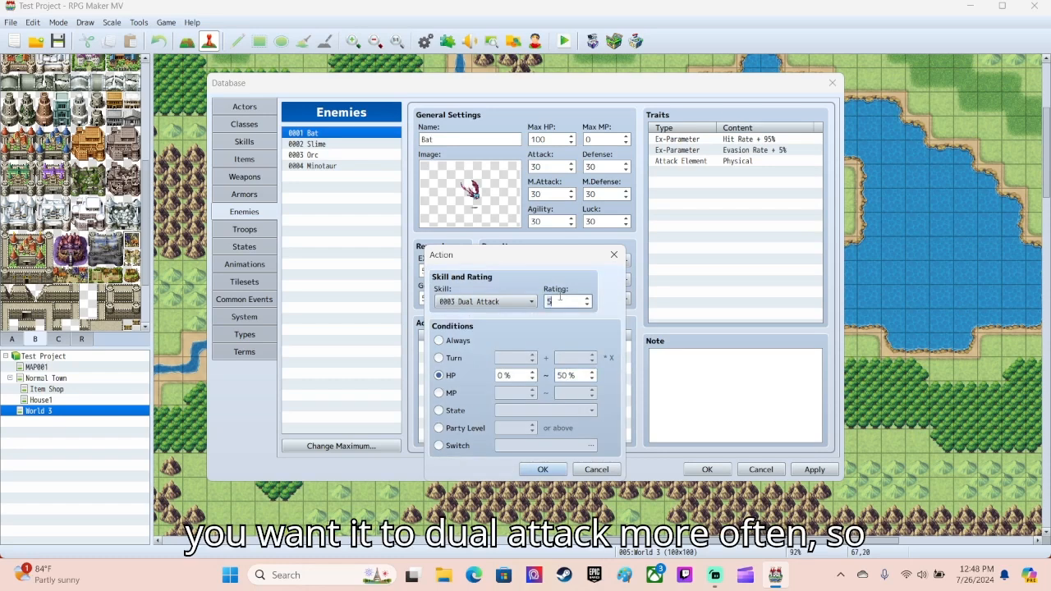
pyautogui.write('6')
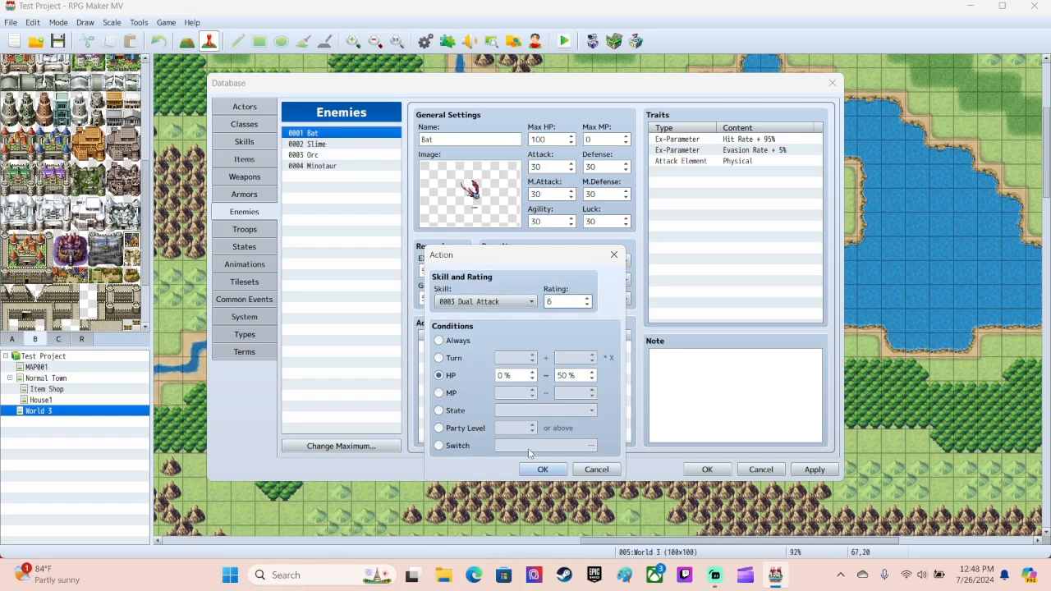
pyautogui.click(543, 469)
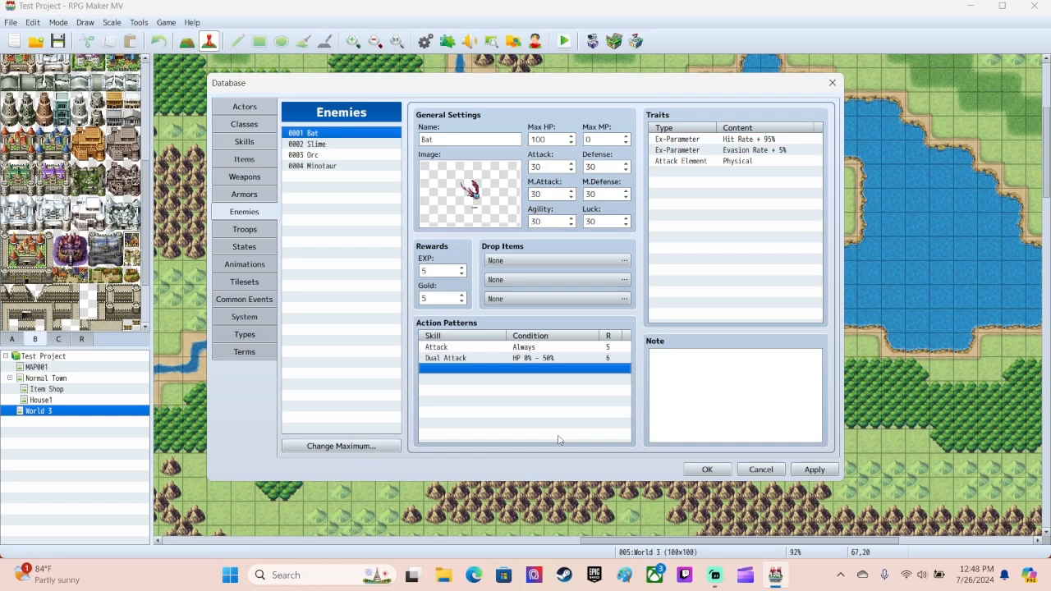
# - Examine the state options available as a condition for the Bat's Dual Attack action, leaving the action pattern unchanged
pyautogui.doubleClick(509, 359)
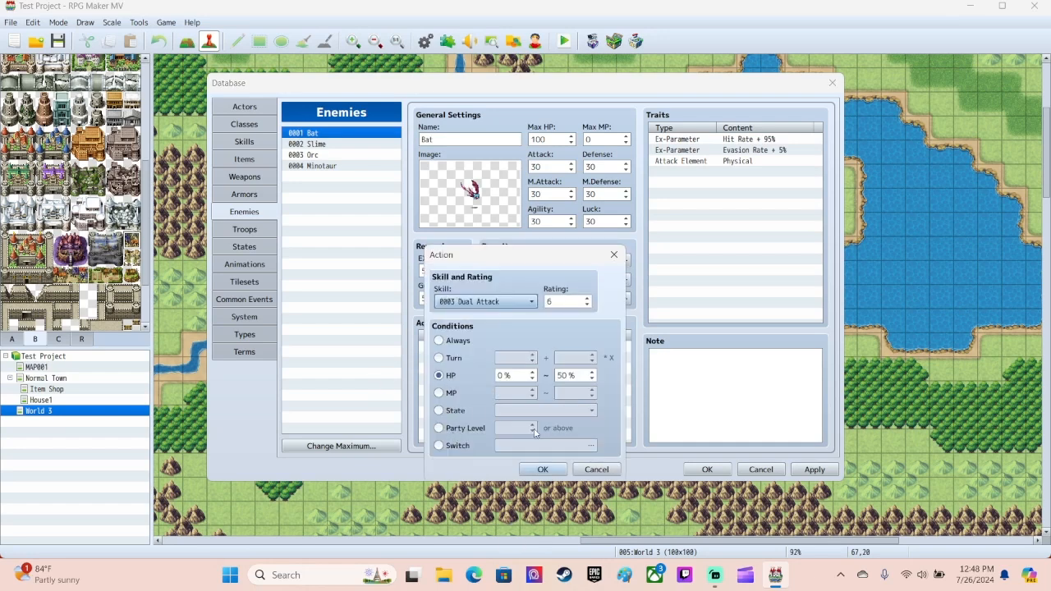
pyautogui.click(444, 413)
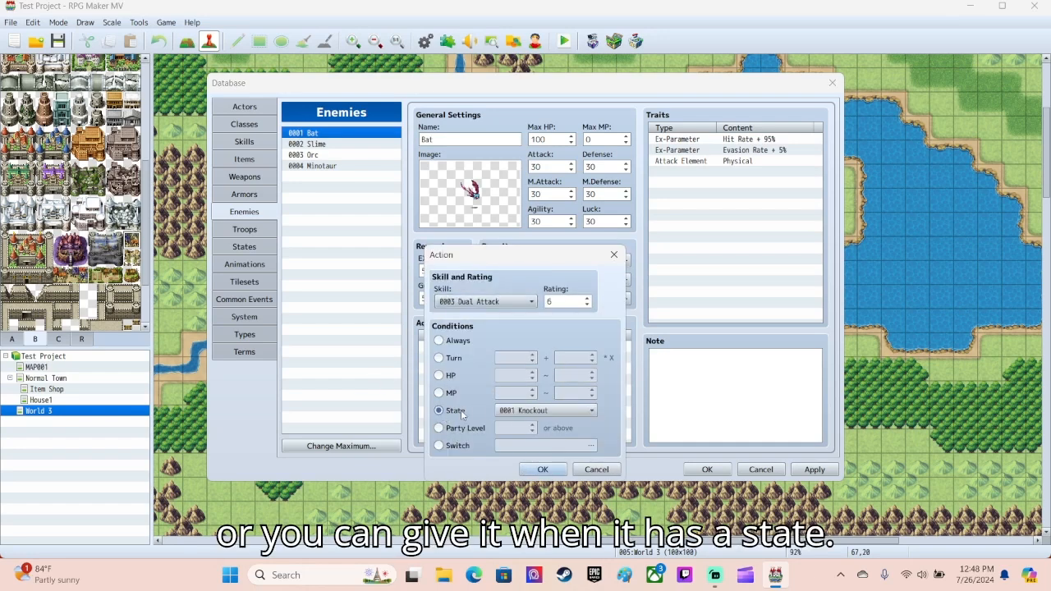
pyautogui.click(539, 412)
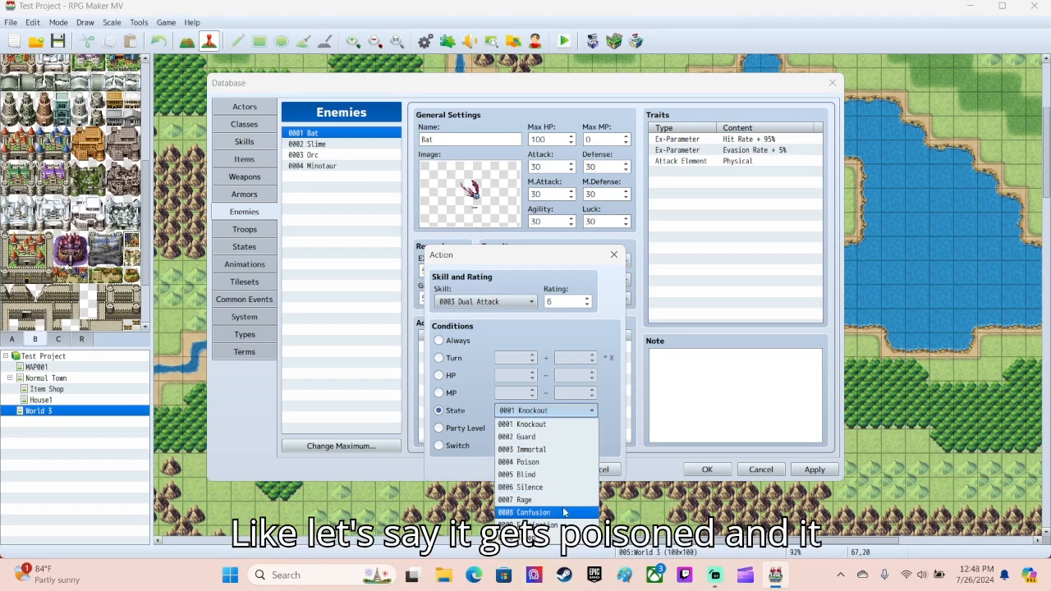
pyautogui.click(614, 426)
pyautogui.click(594, 473)
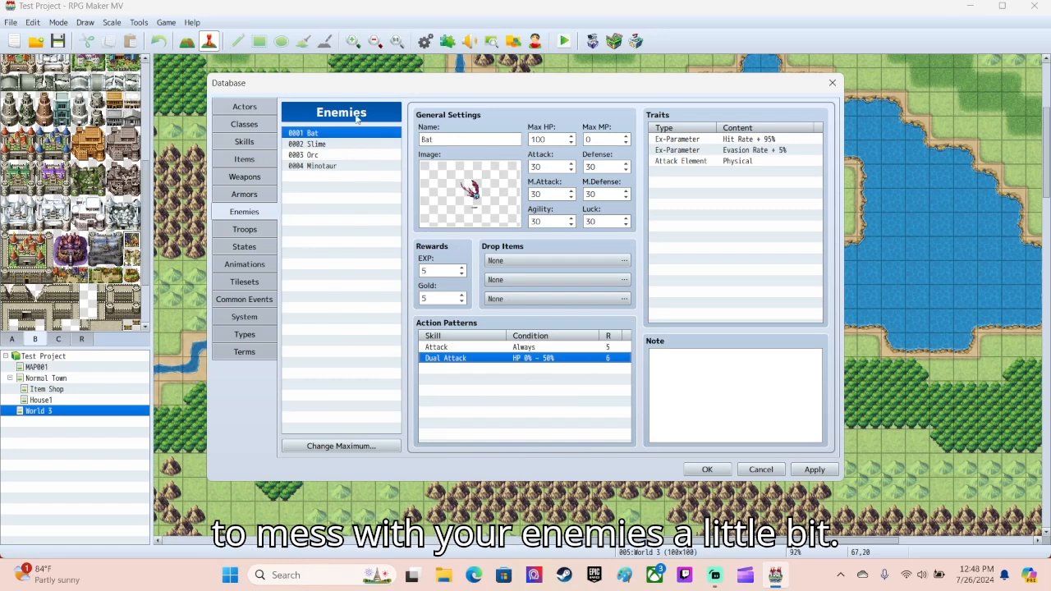
# - Review the Bat enemy's name, maximum HP and image settings, and compare the Enemies list with the Bat*2 troop
pyautogui.click(486, 140)
pyautogui.click(561, 140)
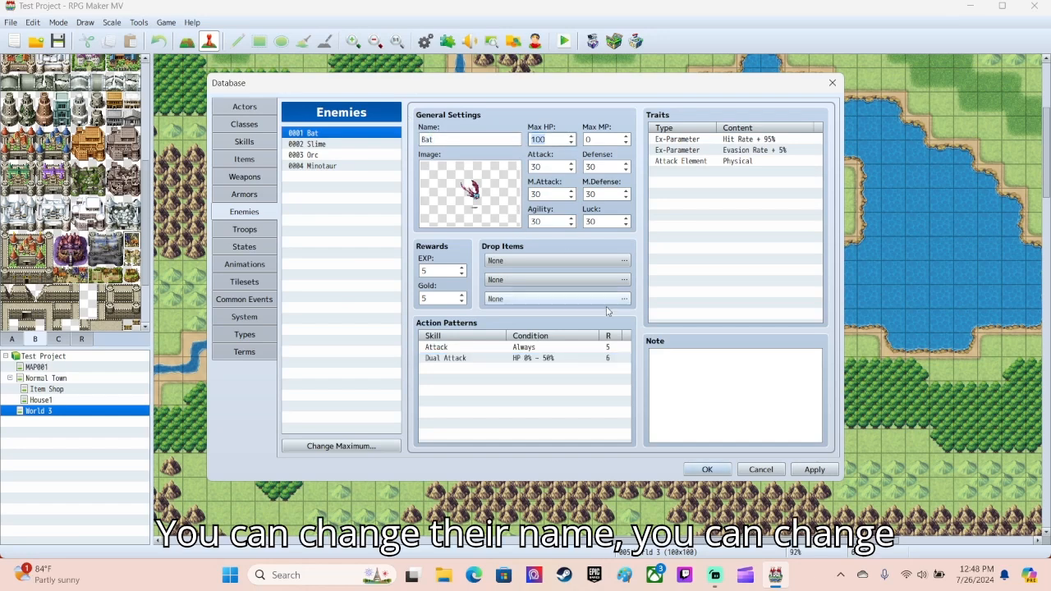
pyautogui.click(477, 202)
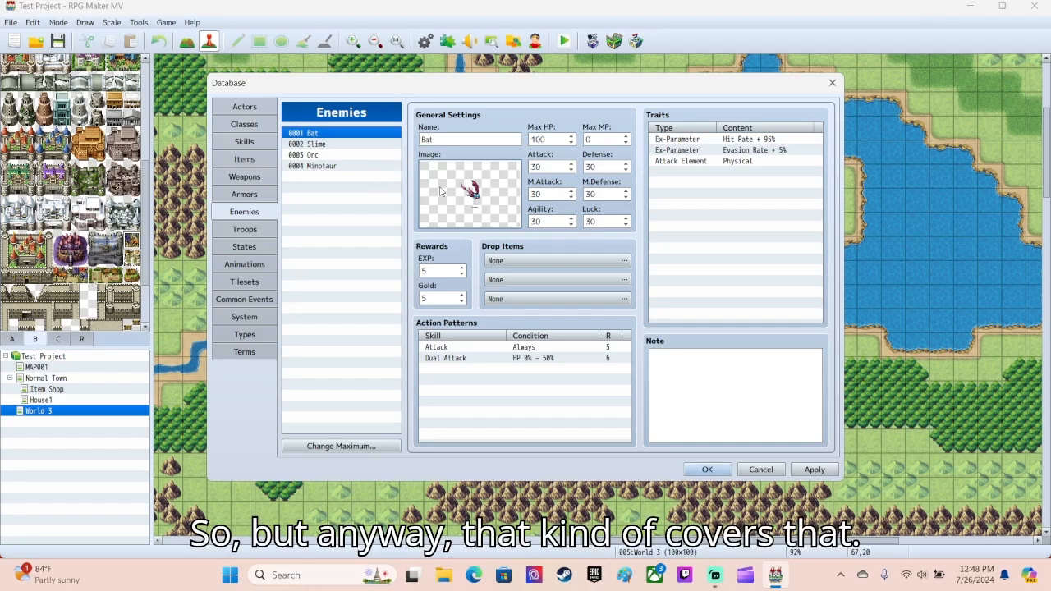
pyautogui.click(240, 228)
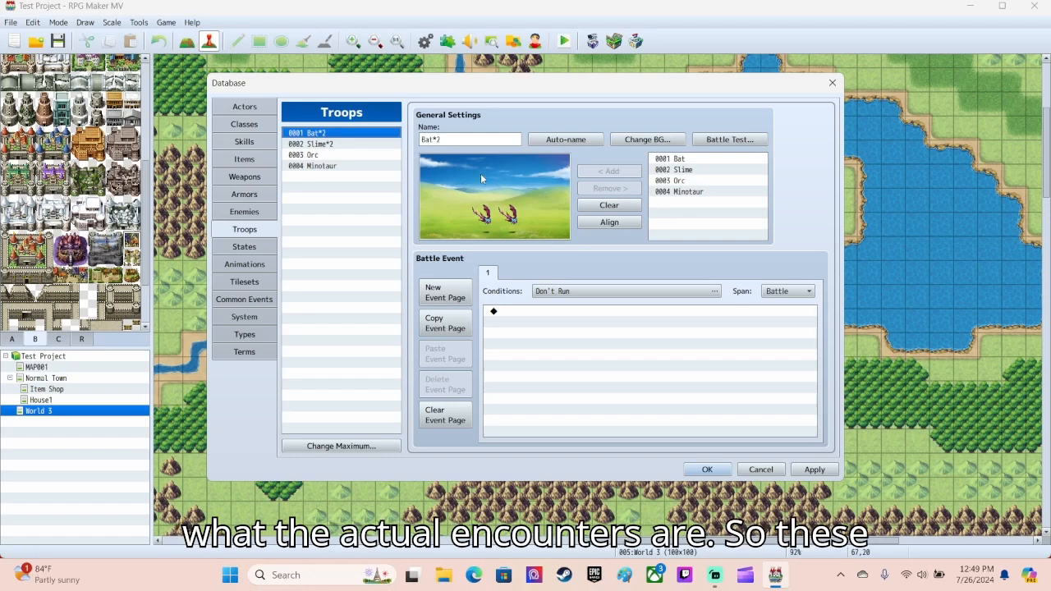
pyautogui.click(246, 212)
pyautogui.click(244, 229)
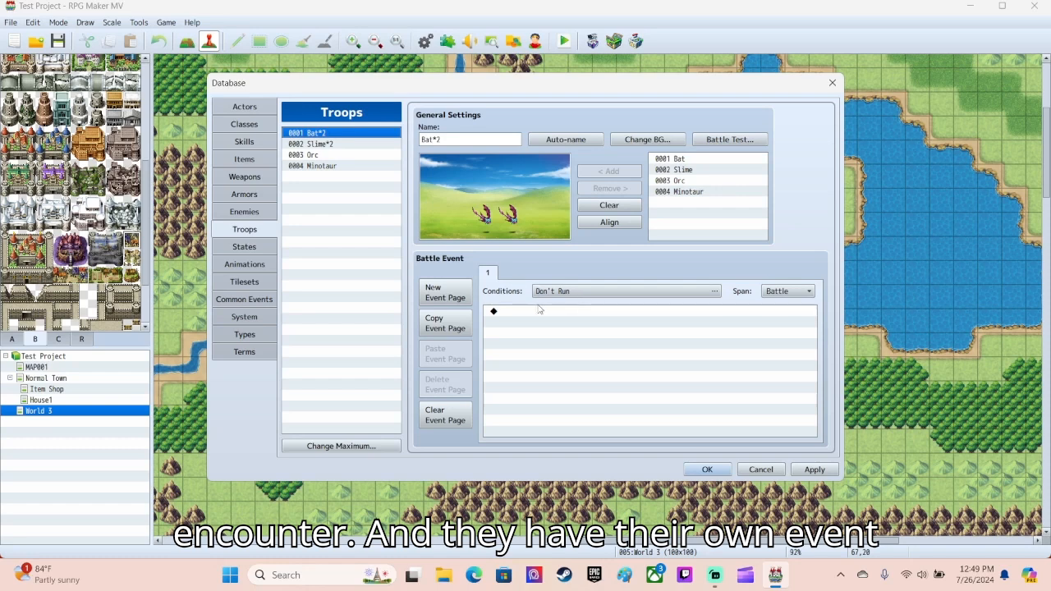
# - Set the Bat*2 troop's battle event condition to Turn End and apply it after viewing the available event commands
pyautogui.click(600, 292)
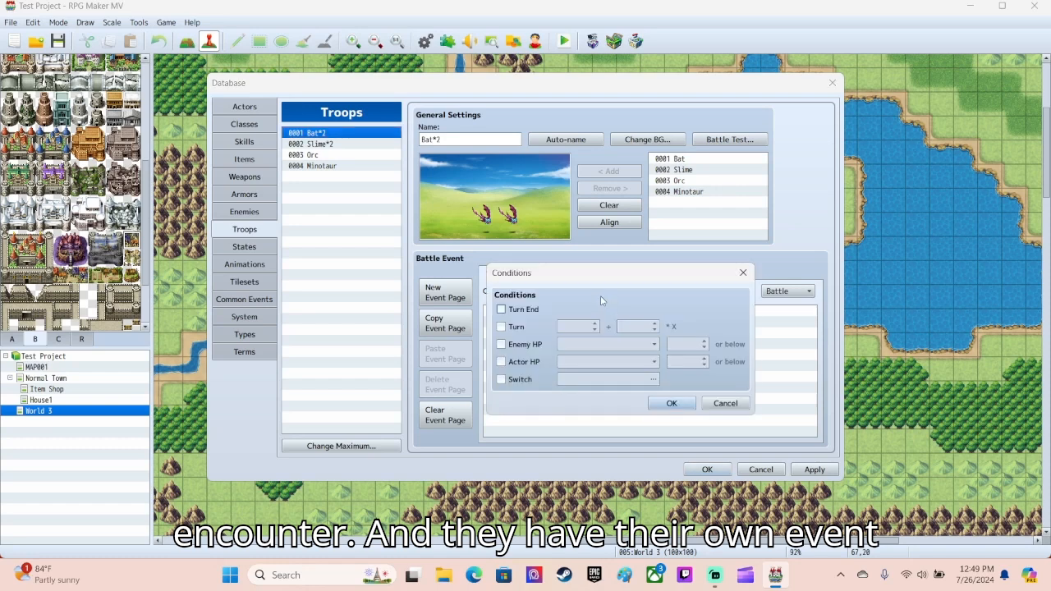
pyautogui.click(502, 311)
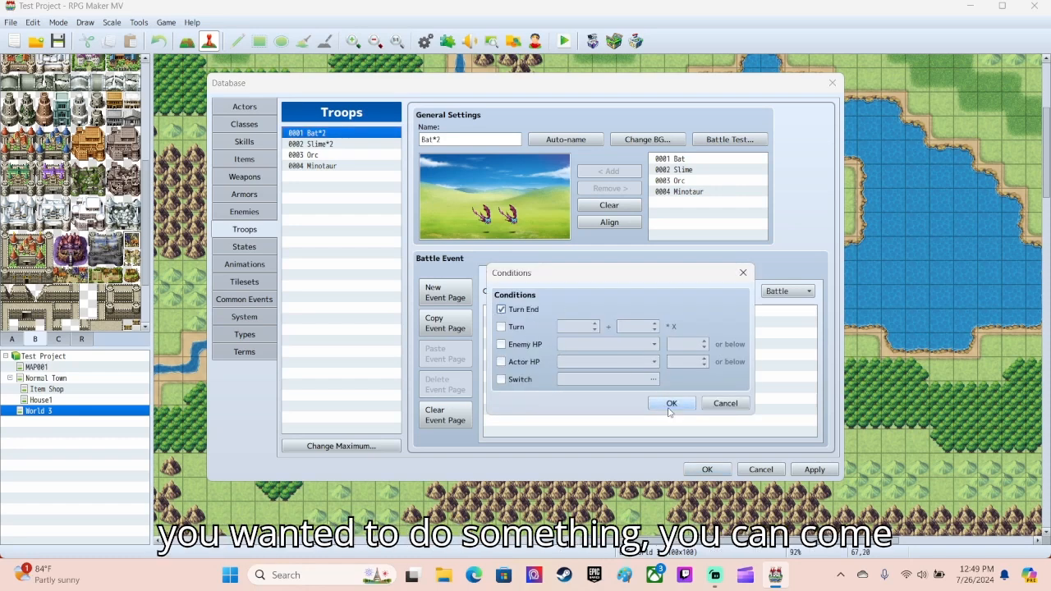
pyautogui.click(671, 403)
pyautogui.doubleClick(544, 316)
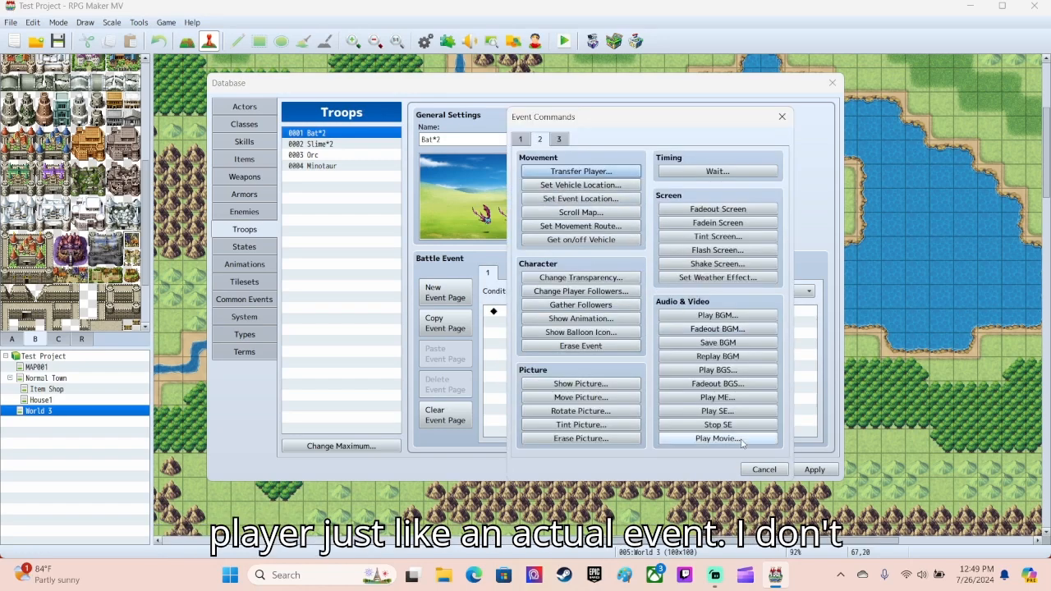
pyautogui.click(764, 470)
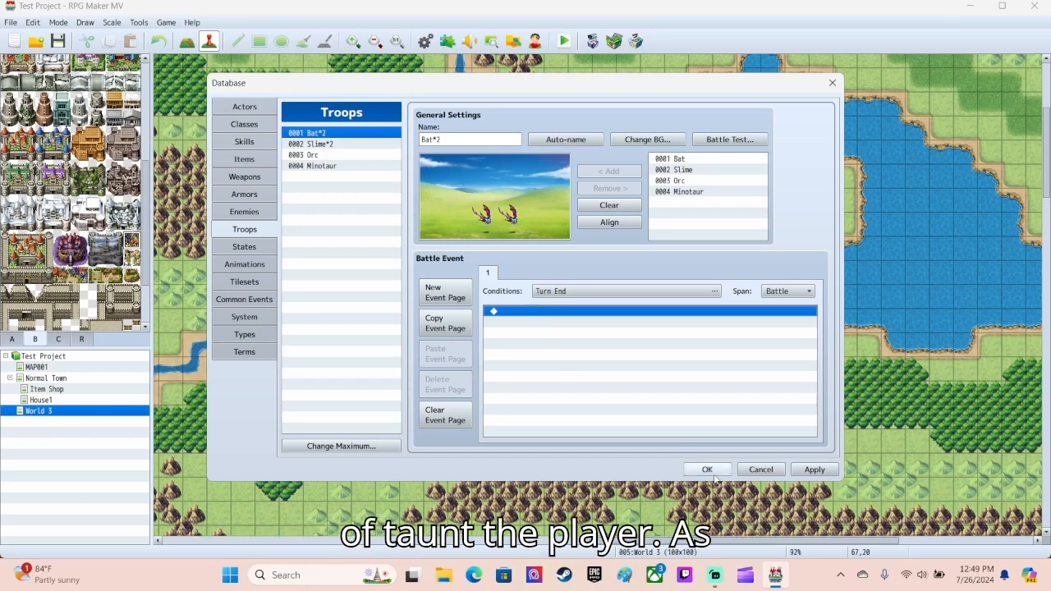
pyautogui.click(813, 470)
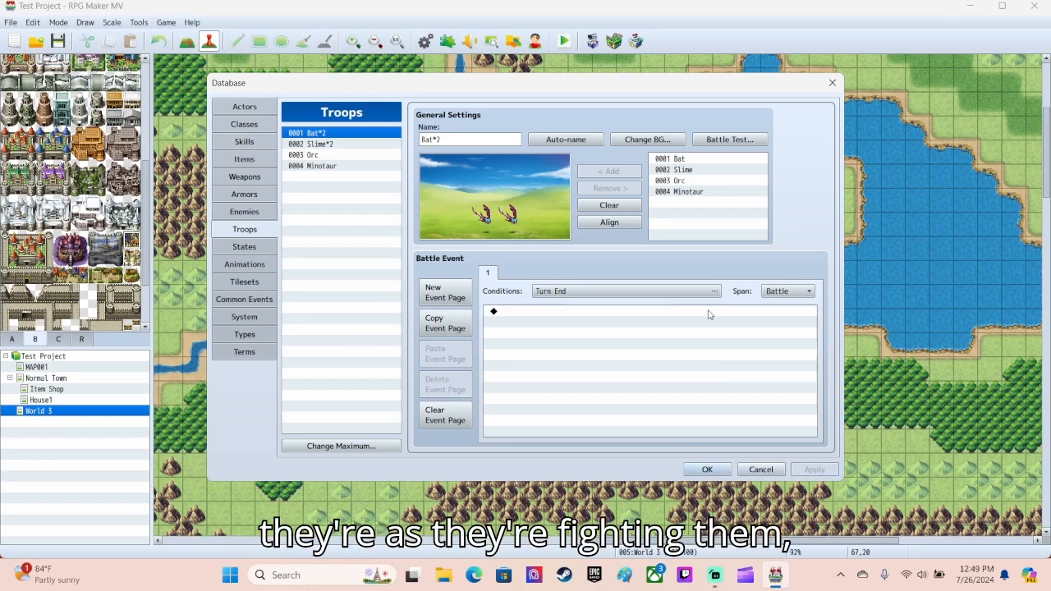
# - Remove the Turn End condition from the Bat*2 battle event and close the database, keeping the enemy changes
pyautogui.click(657, 294)
pyautogui.click(501, 310)
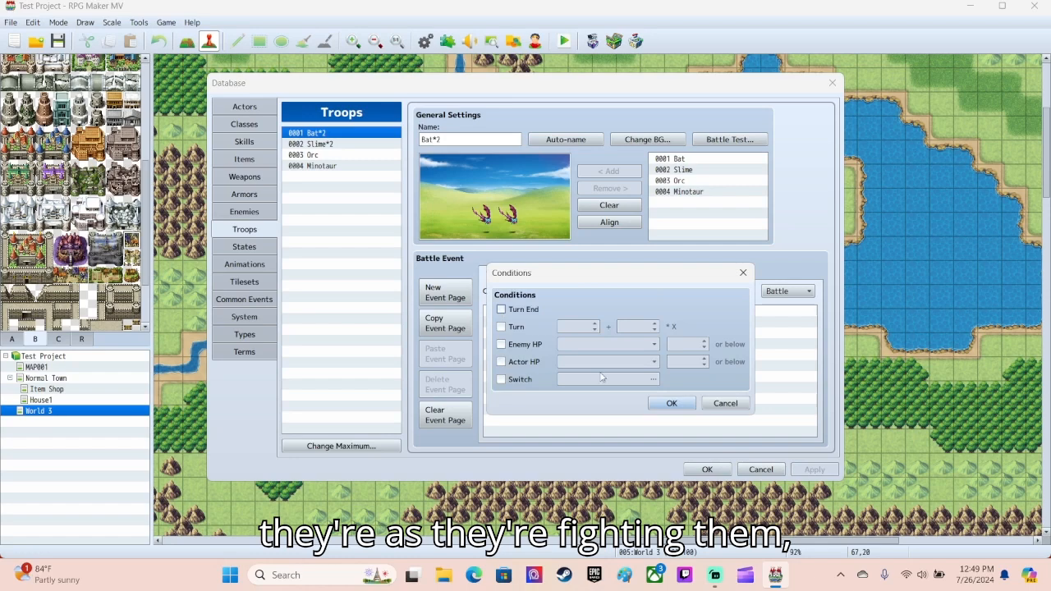
pyautogui.click(670, 404)
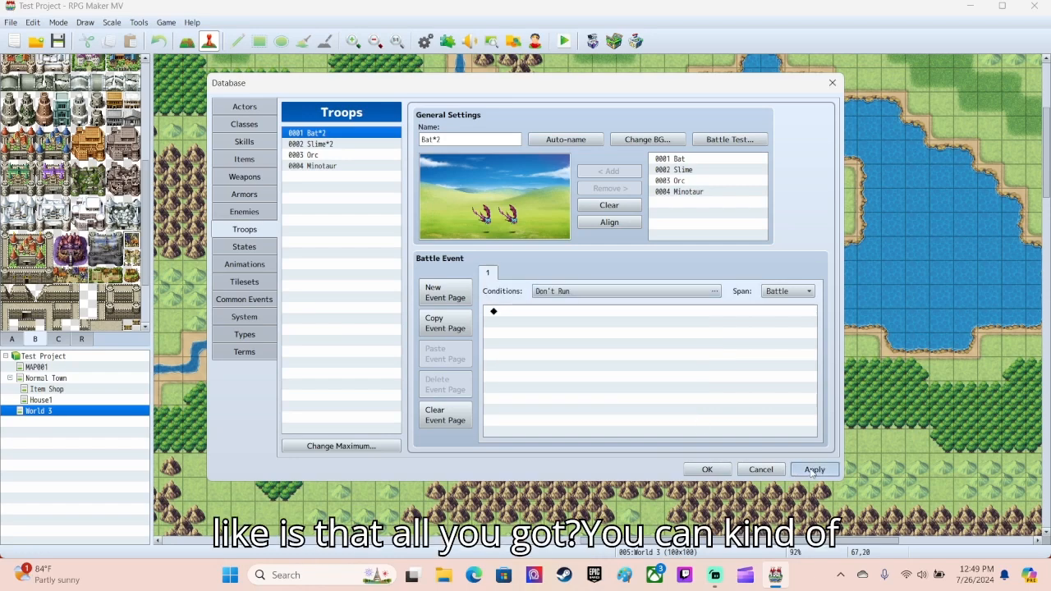
pyautogui.click(708, 470)
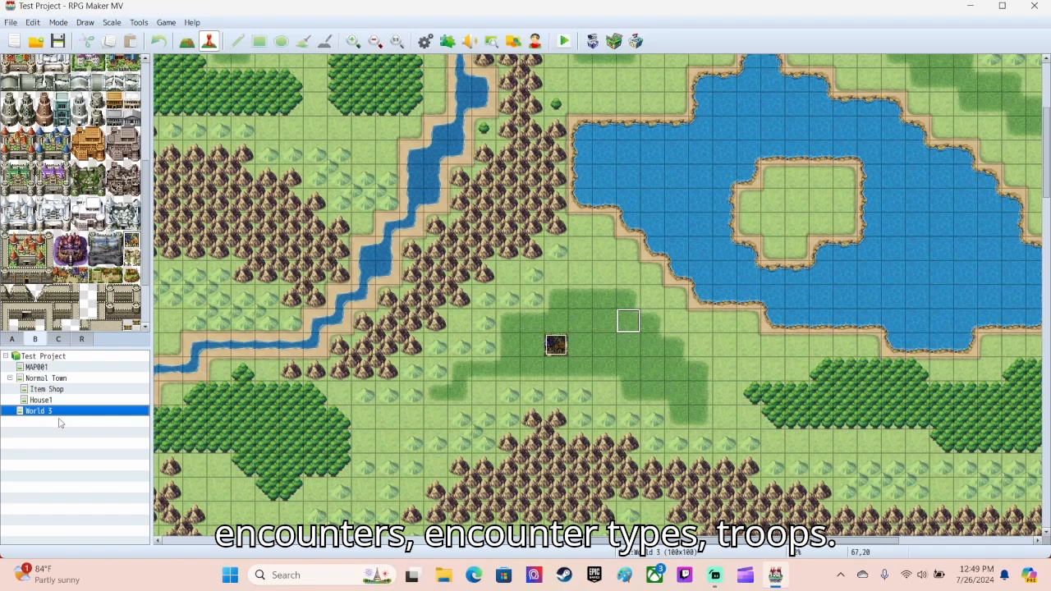
# - Open the Normal Town map and view the area around its buildings and canal
pyautogui.click(63, 379)
pyautogui.scroll(-5, 669, 359)
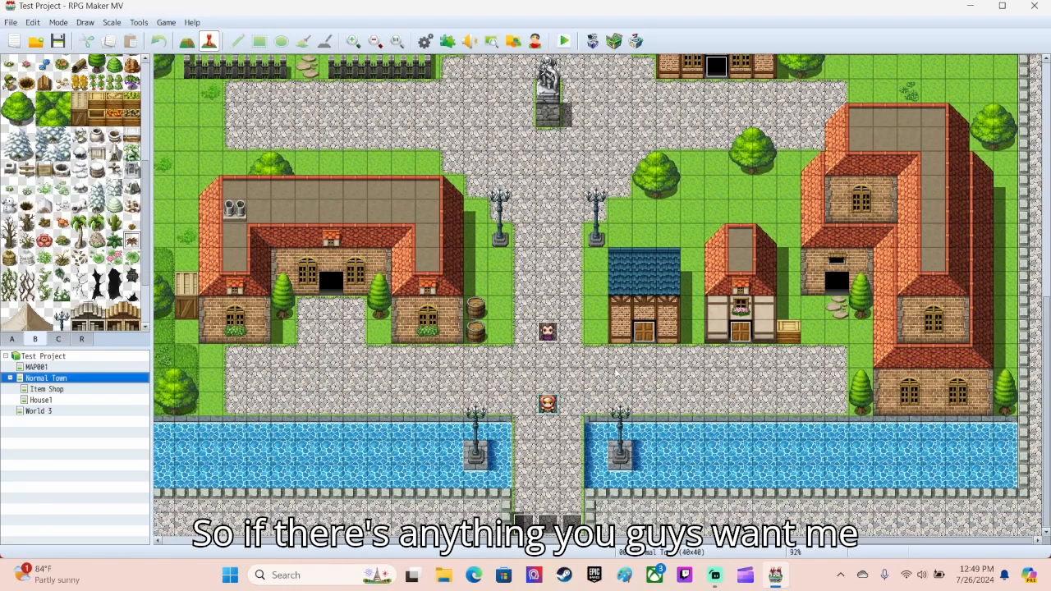